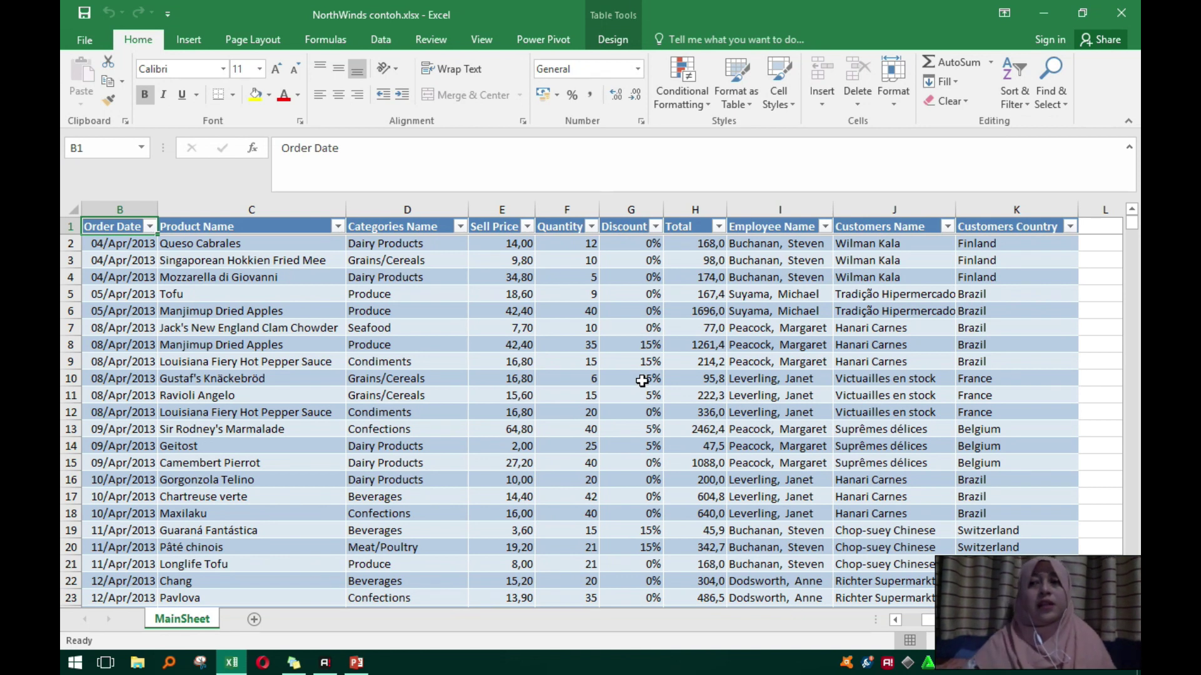
Examine the order table from its header row down to the last record in row 2156 and across its columns.
left_click_drag(1130, 220, 1130, 616)
left_click(74, 598)
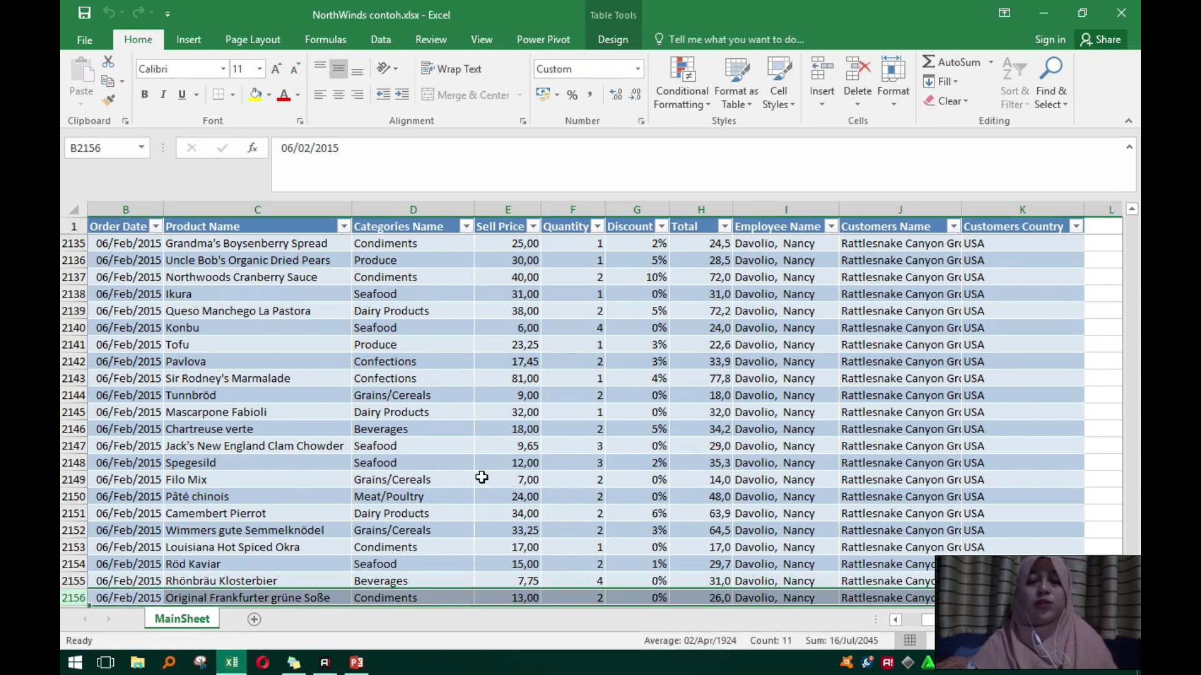
left_click_drag(1132, 594, 1132, 171)
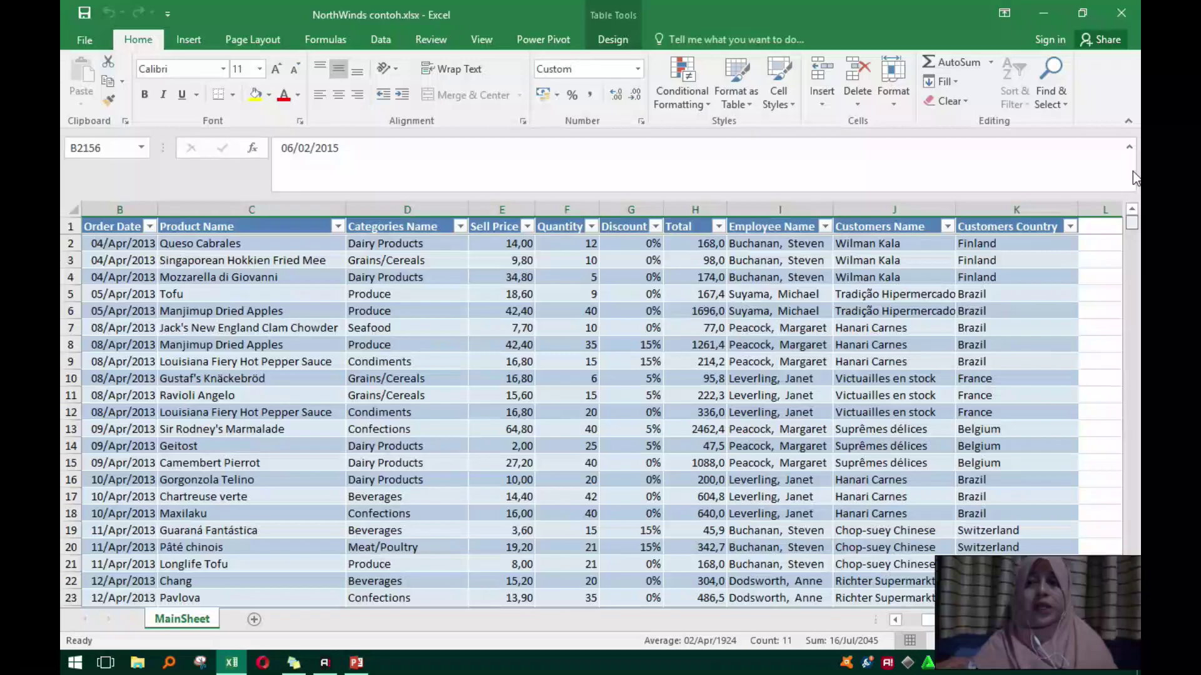
left_click(71, 228)
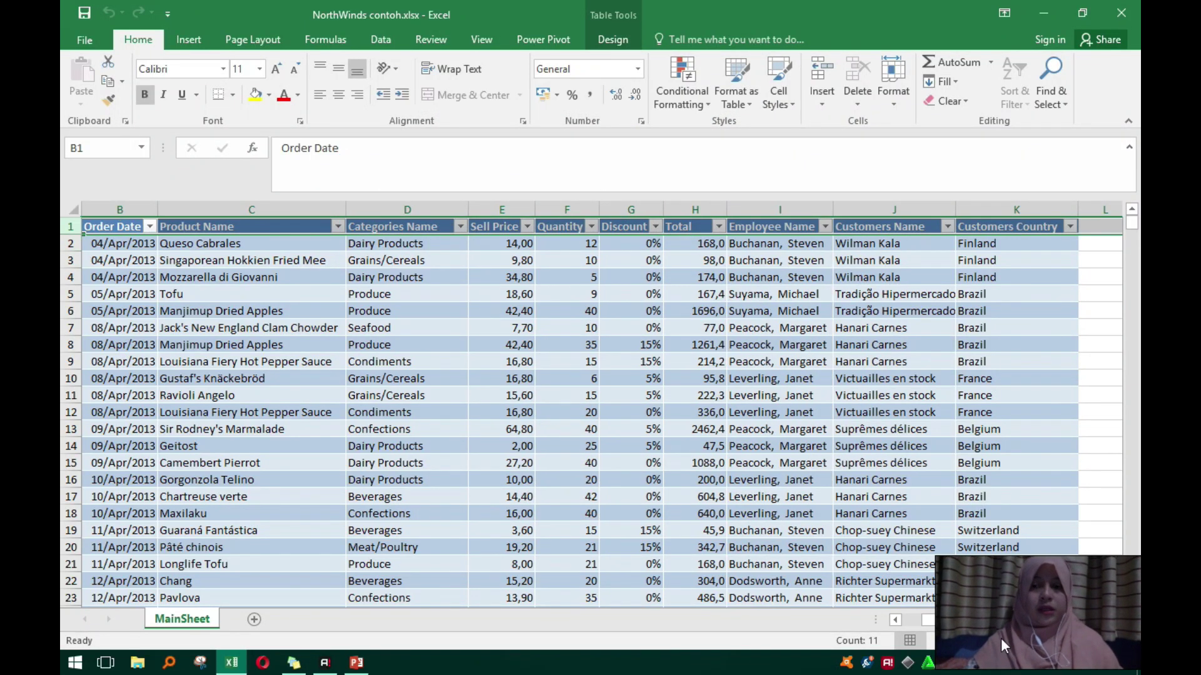
scroll(279, 288, "left", 1)
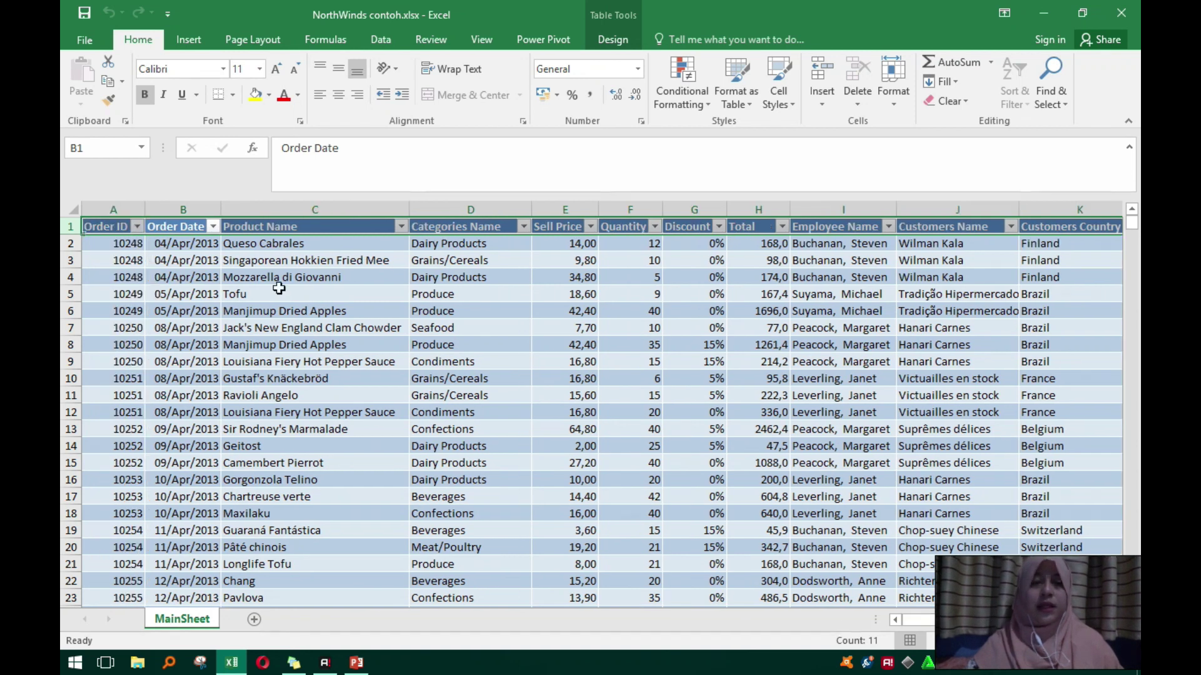
left_click(114, 219)
left_click(115, 225)
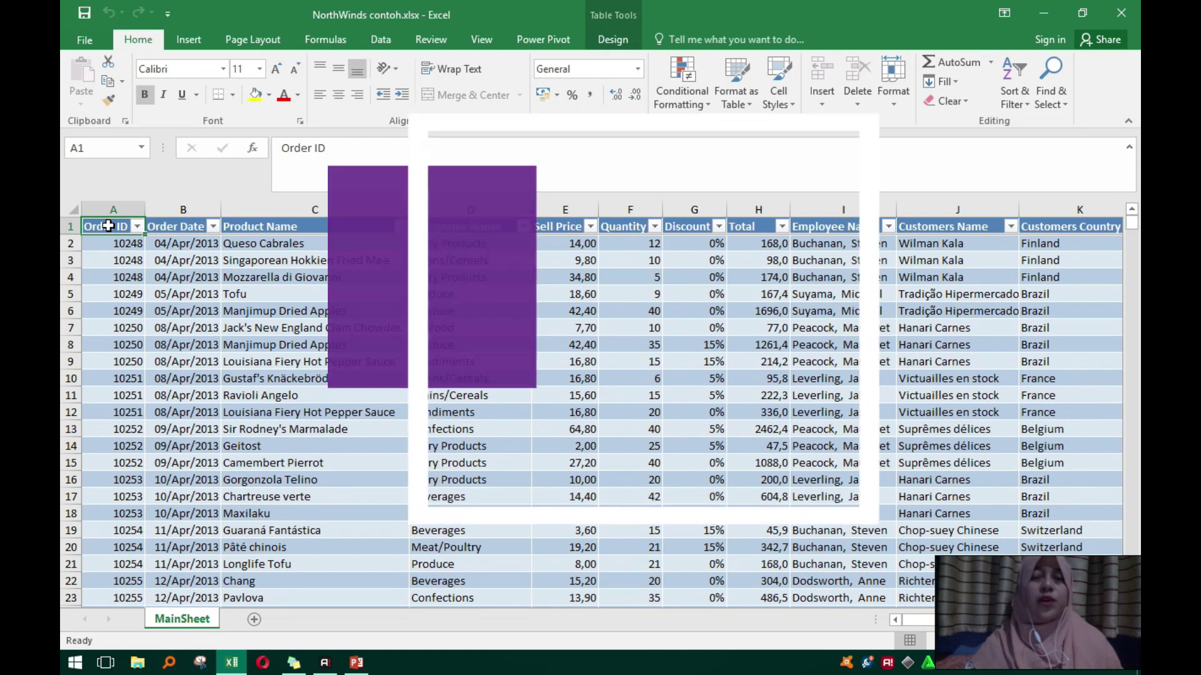
left_click_drag(108, 226, 1032, 480)
left_click(832, 412)
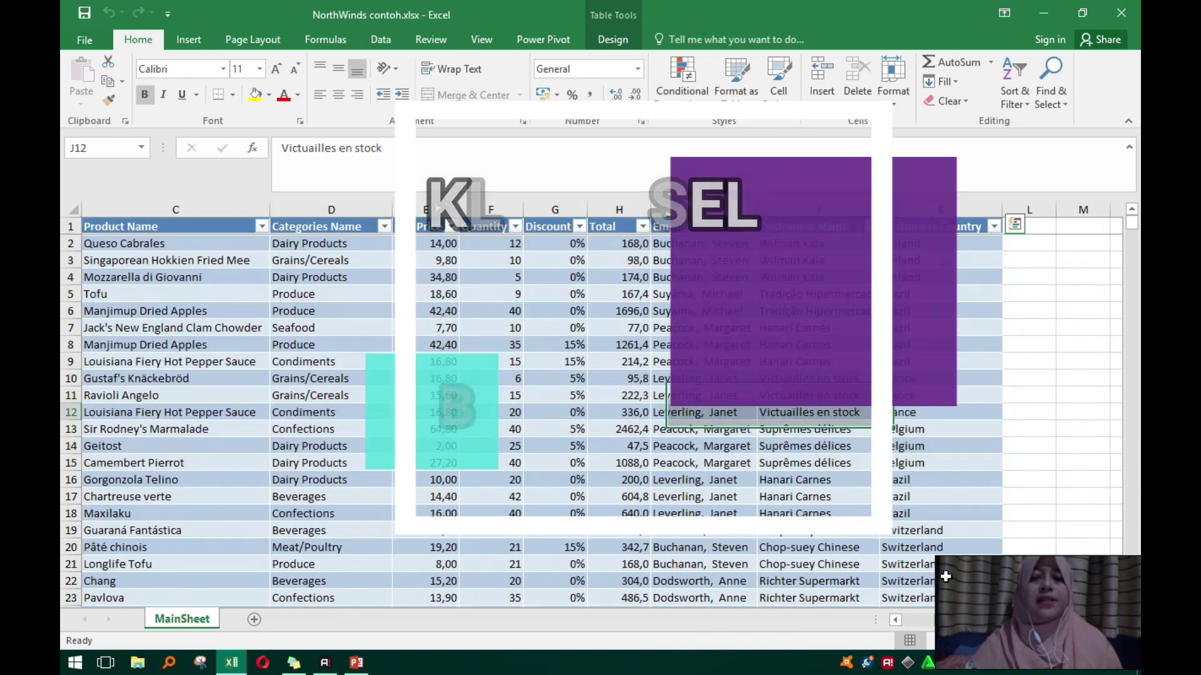
scroll(102, 229, "left", 1)
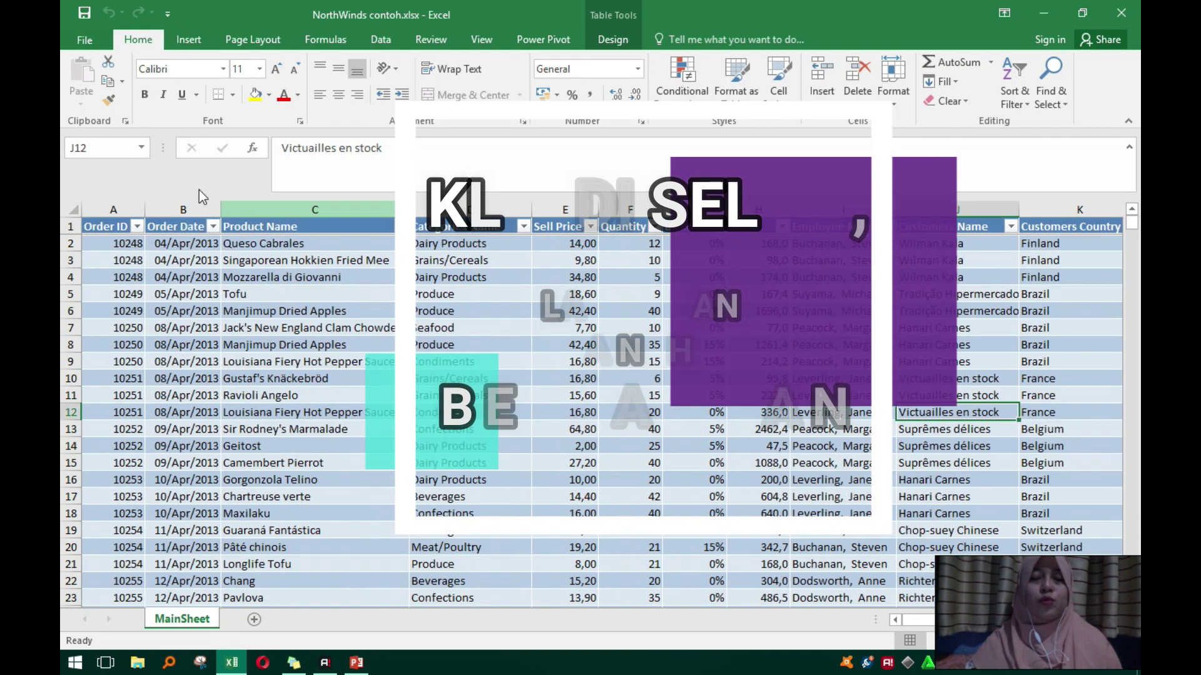
Select the entire order table, including its header row, starting from the Order ID header cell.
left_click(102, 229)
key("ctrl+a")
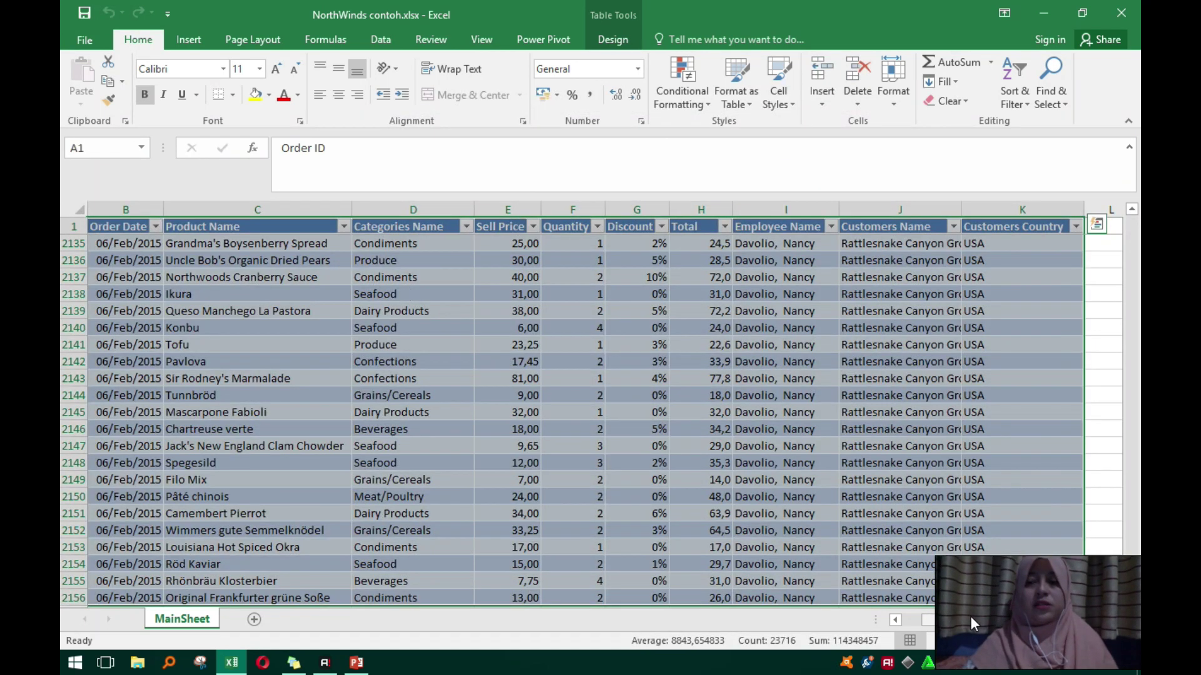
scroll(1052, 535, "left", 1)
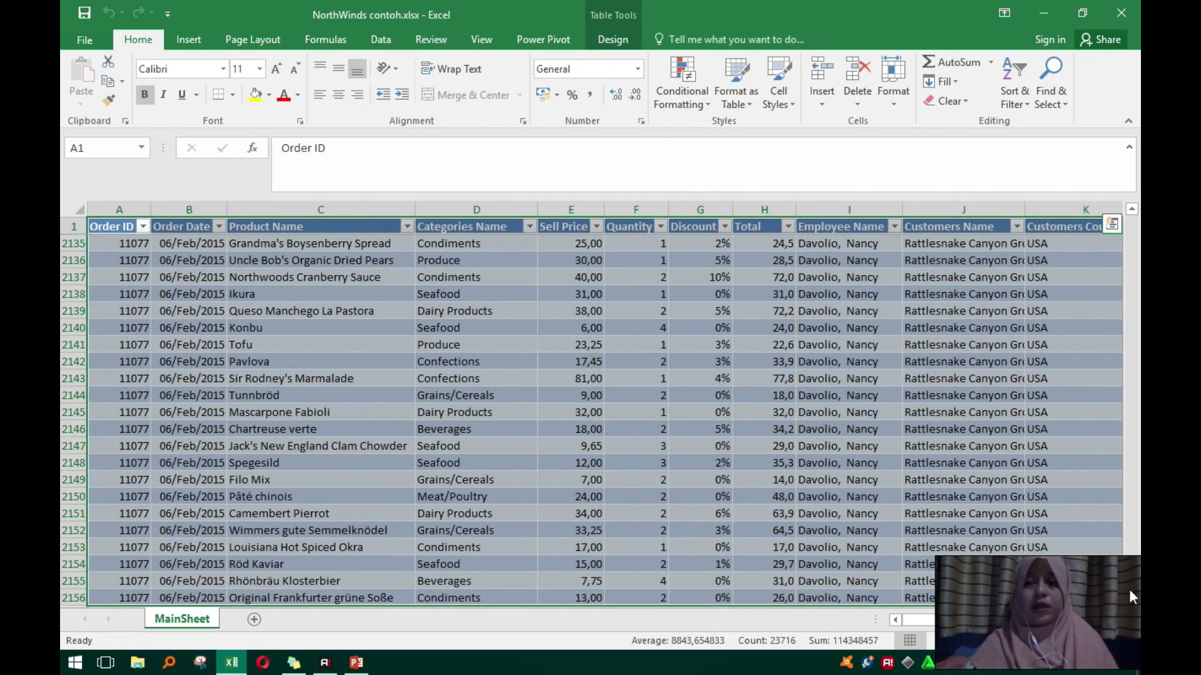
left_click_drag(1133, 593, 1115, 202)
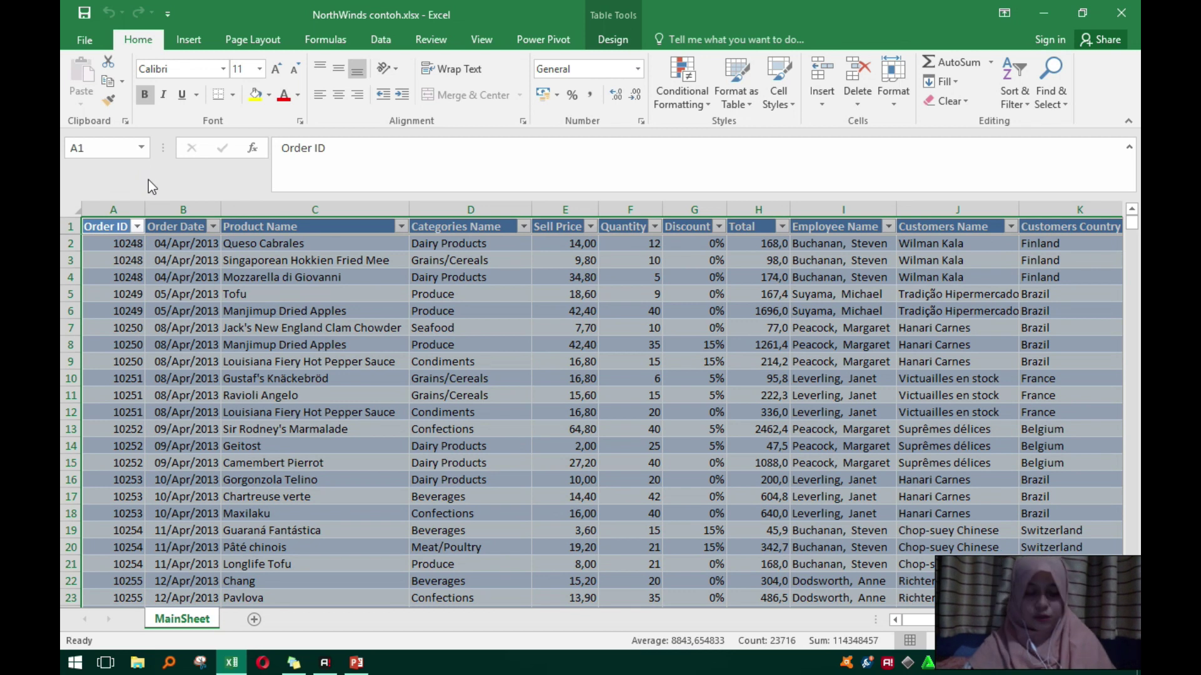
Compare the table's name with the source range offered for a new PivotTable, without creating the PivotTable.
left_click(609, 45)
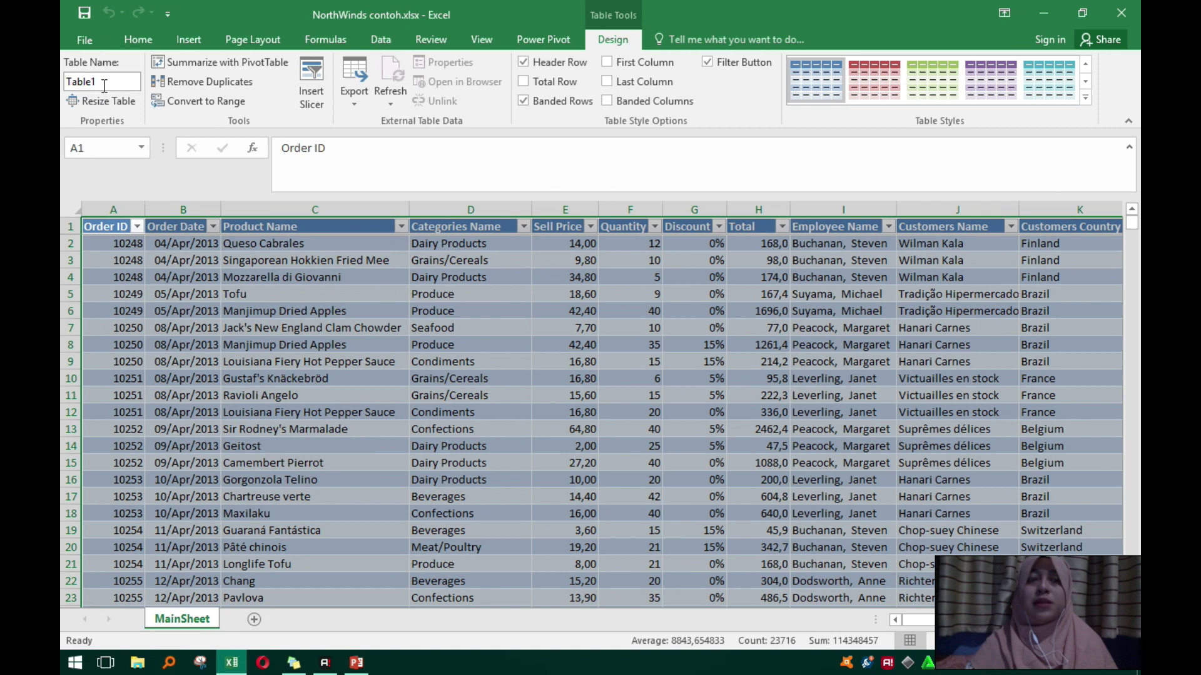
left_click(233, 63)
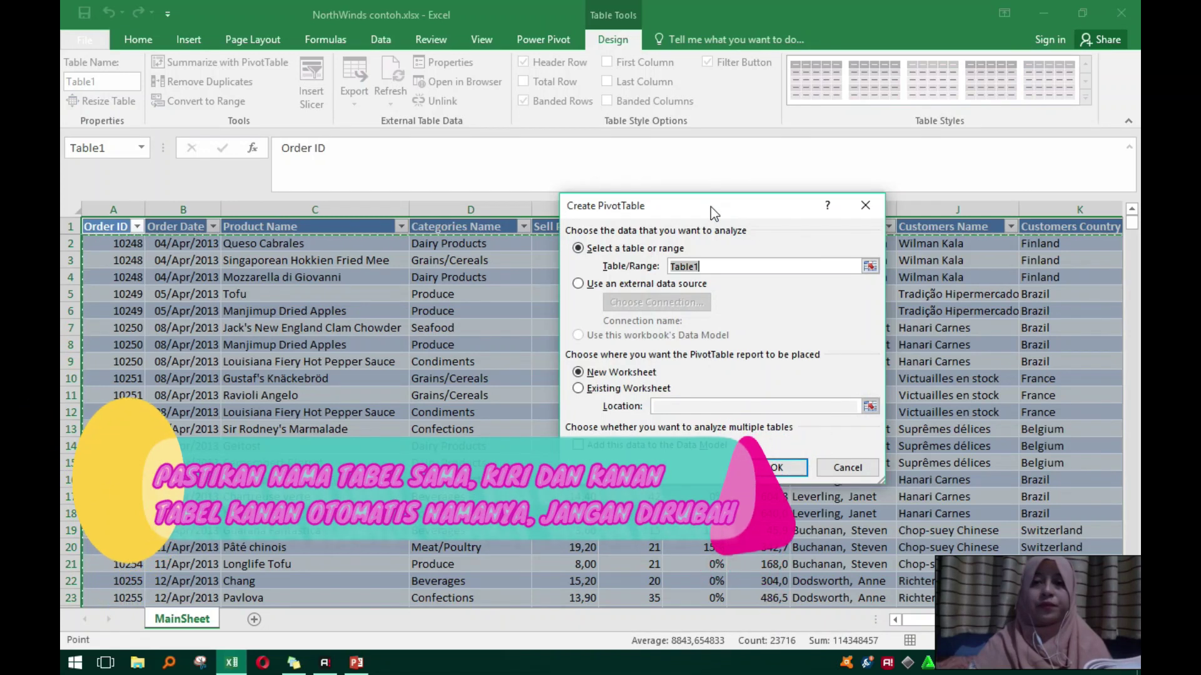
left_click_drag(713, 213, 698, 111)
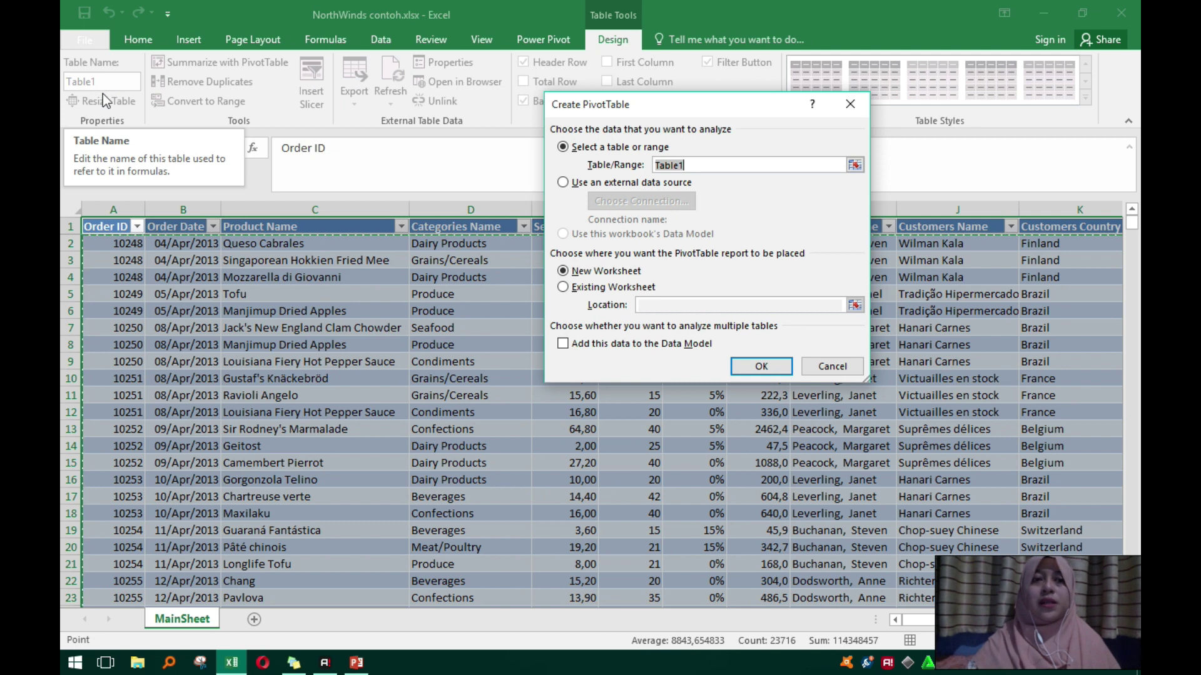
left_click(848, 105)
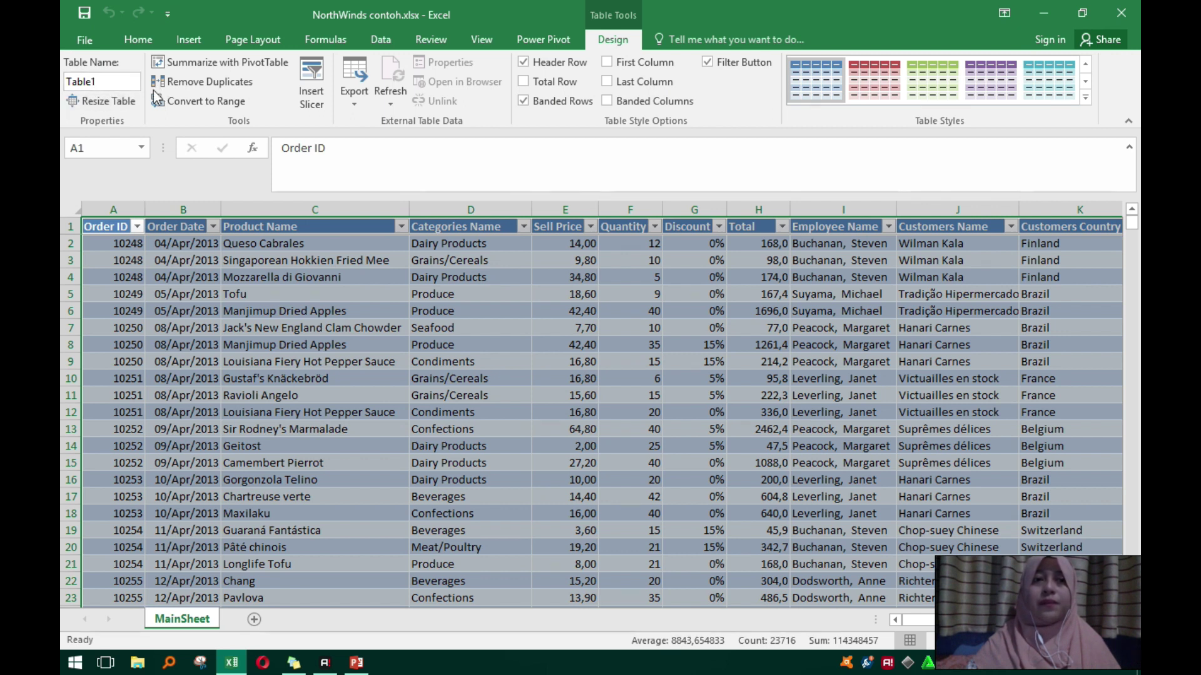
left_click(221, 62)
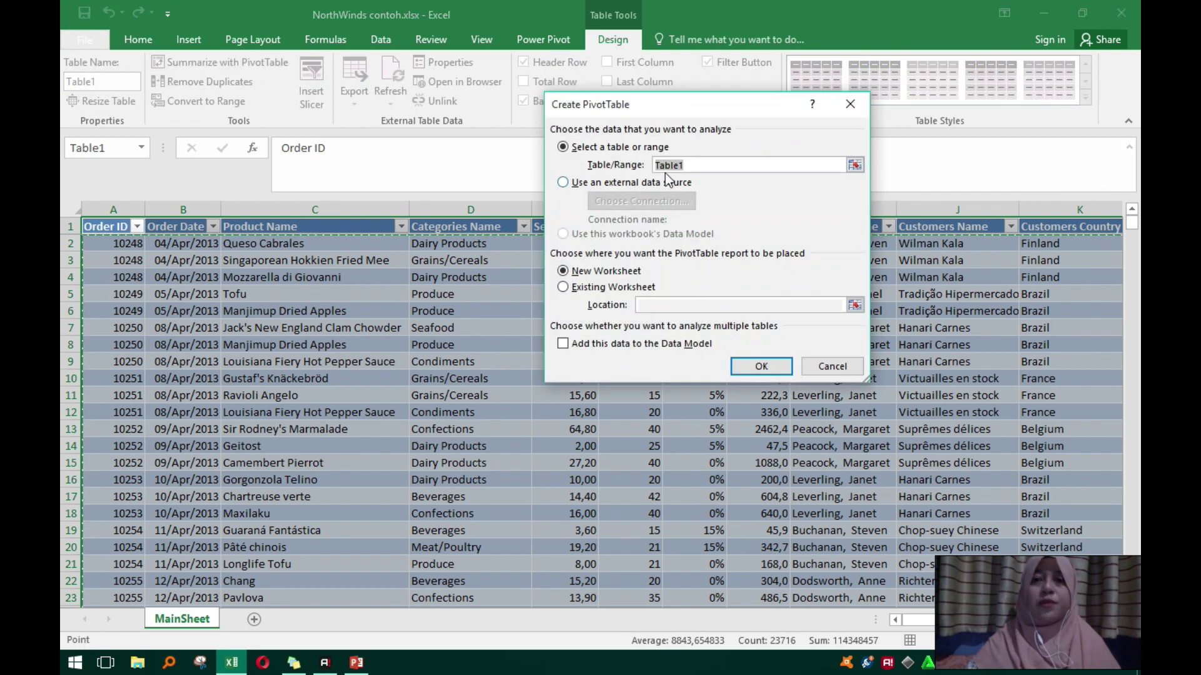
left_click(850, 104)
Rename the order table as TableOrderDetail.
double_click(98, 81)
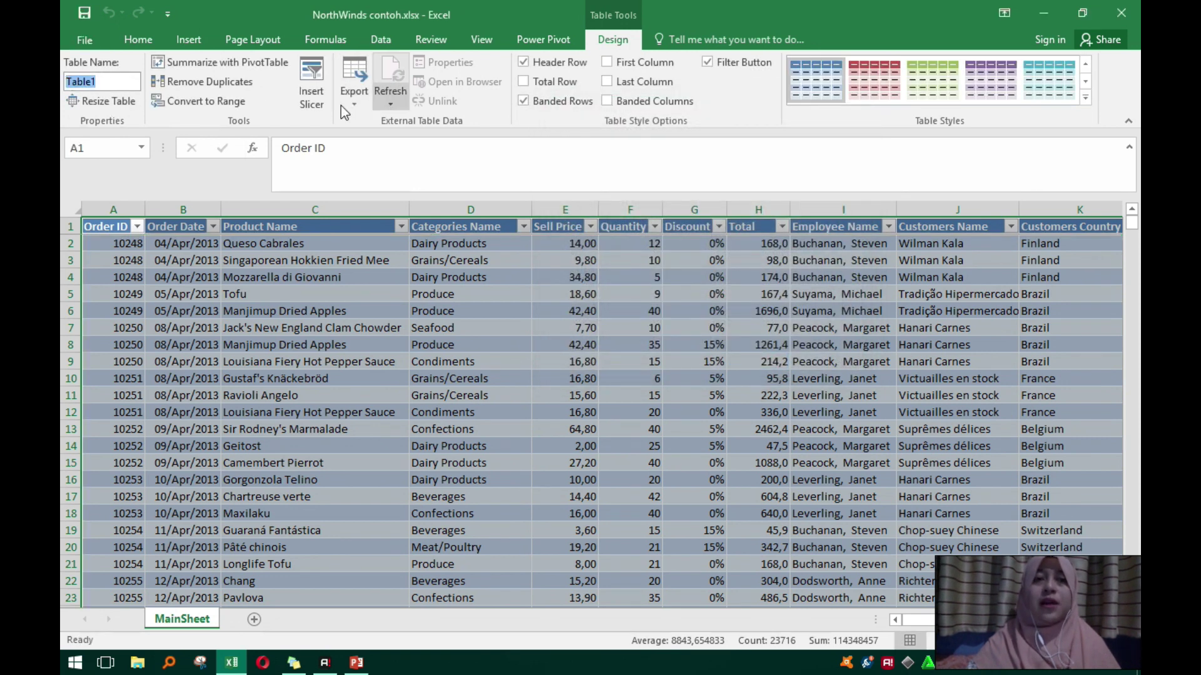
left_click(109, 81)
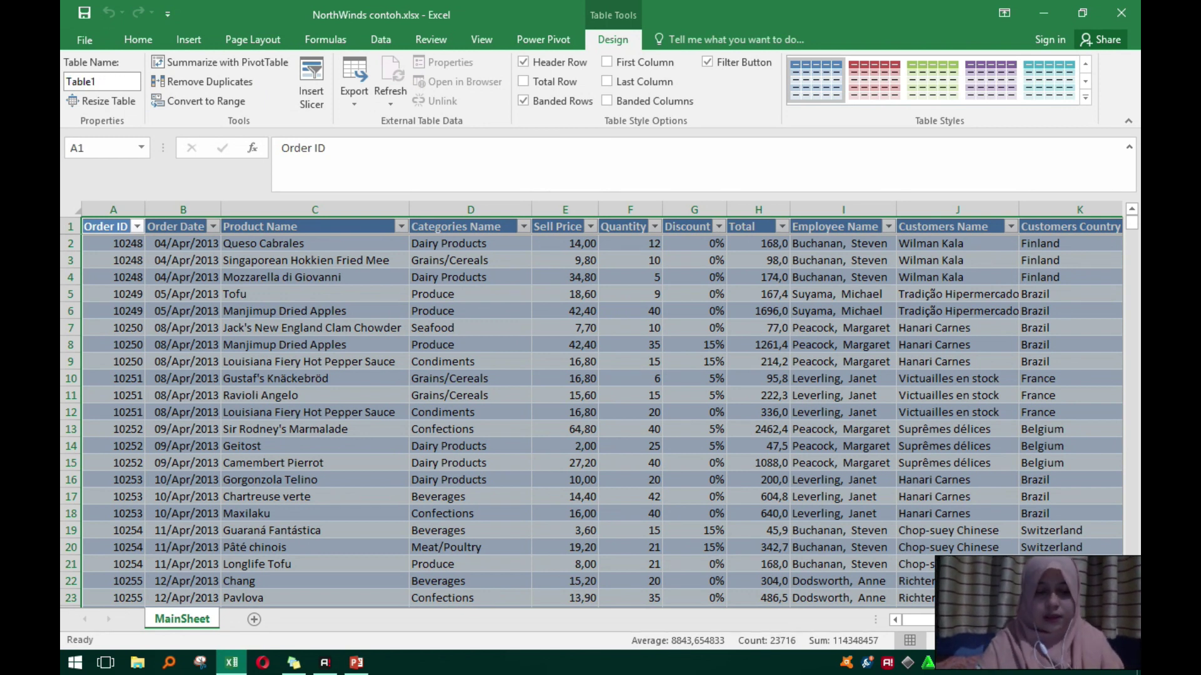
type("Order")
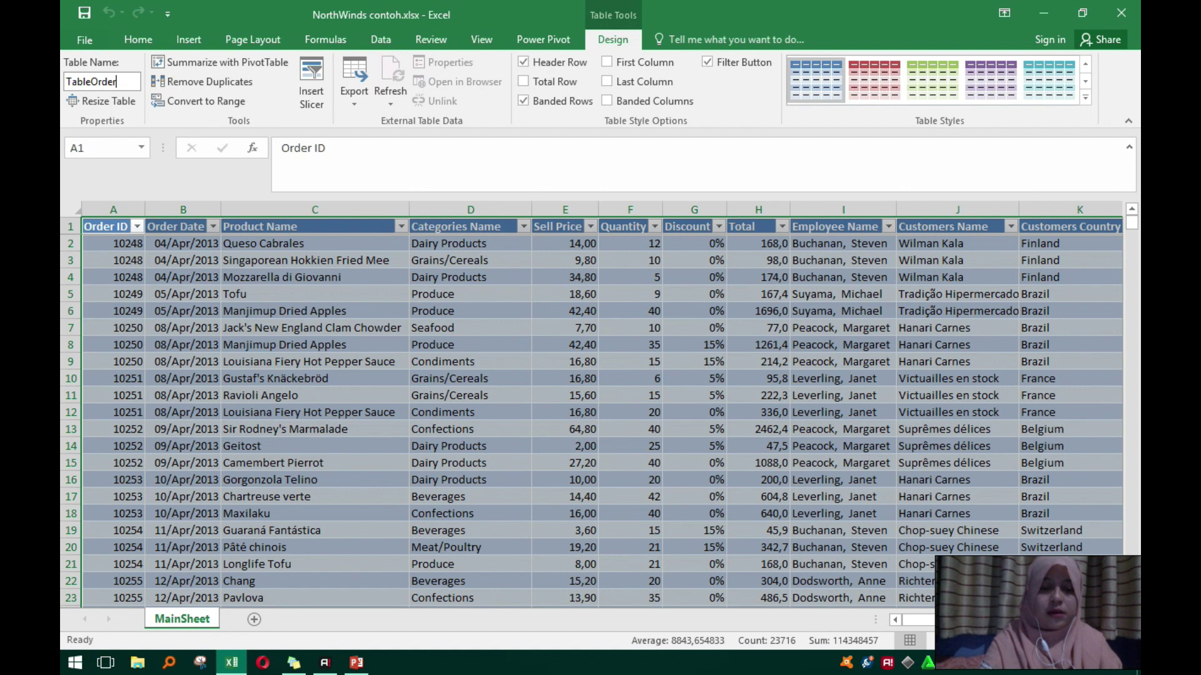
type("Detai")
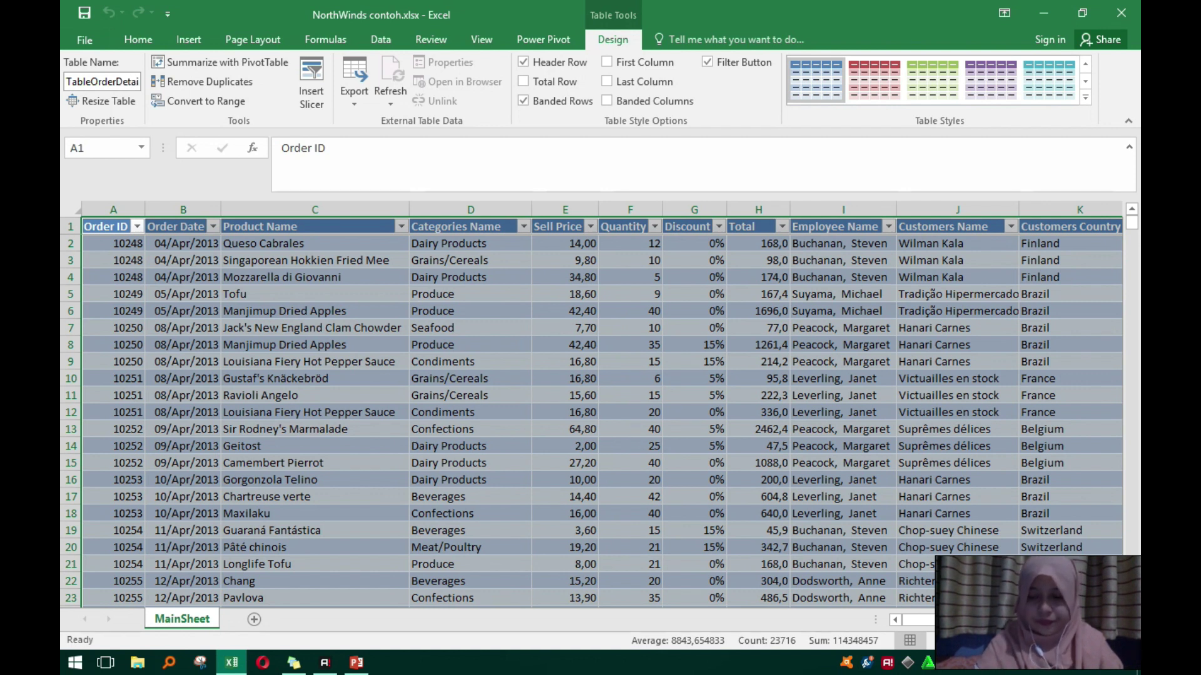
type("ls")
key("Return")
type("l")
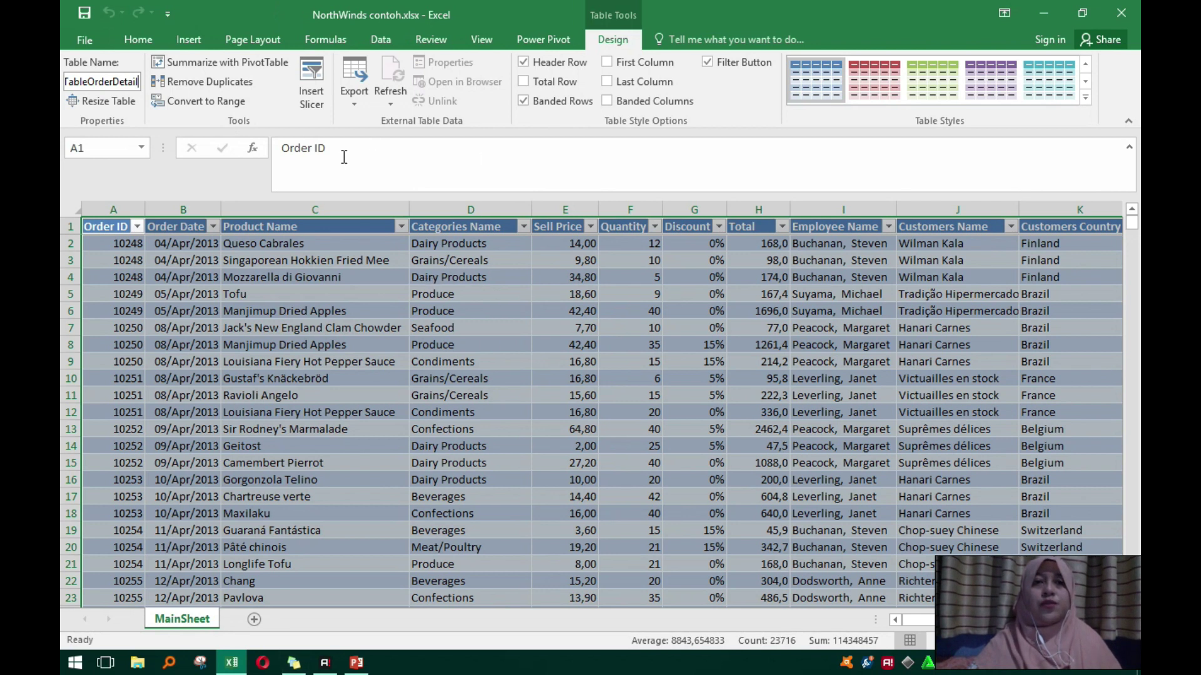
Create a PivotTable from TableOrderDetail on a new worksheet.
left_click(257, 60)
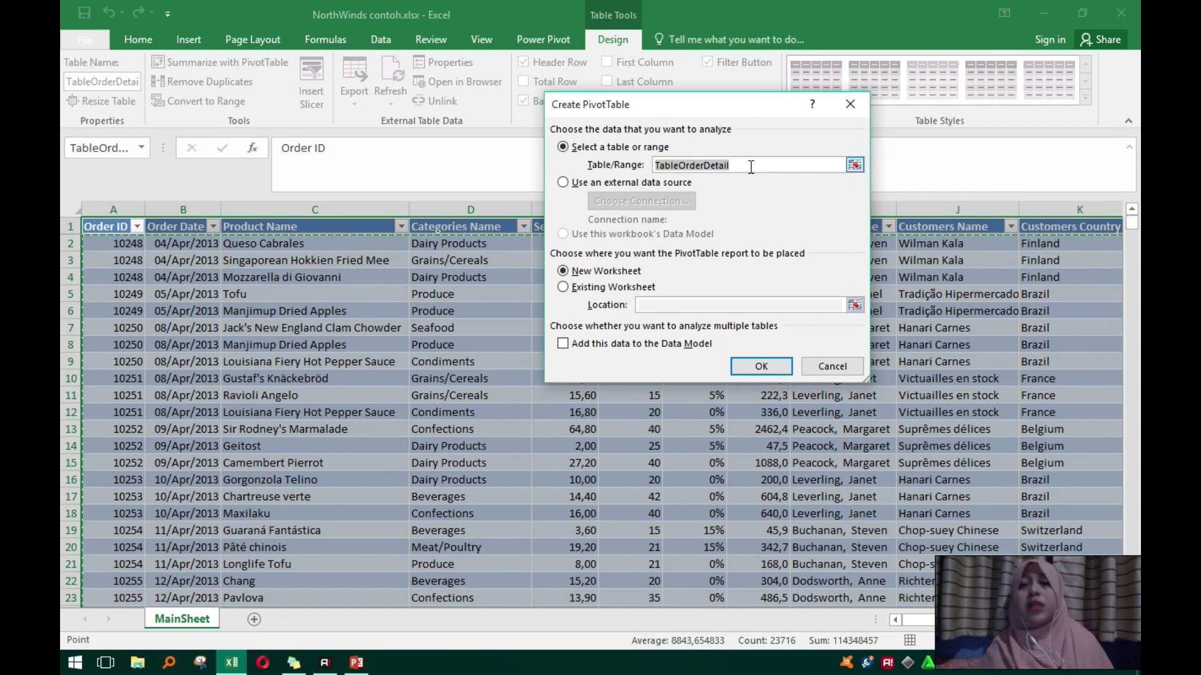
left_click(759, 364)
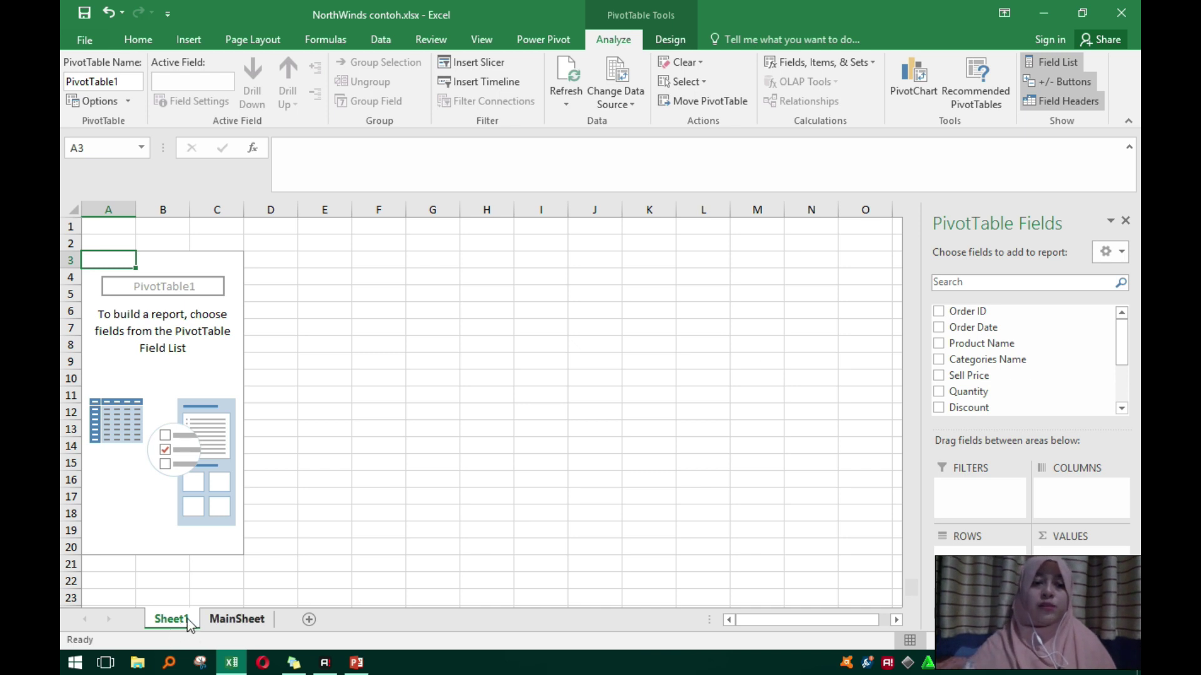
Rename the MainSheet worksheet as OrderDetail.
left_click(243, 617)
right_click(243, 617)
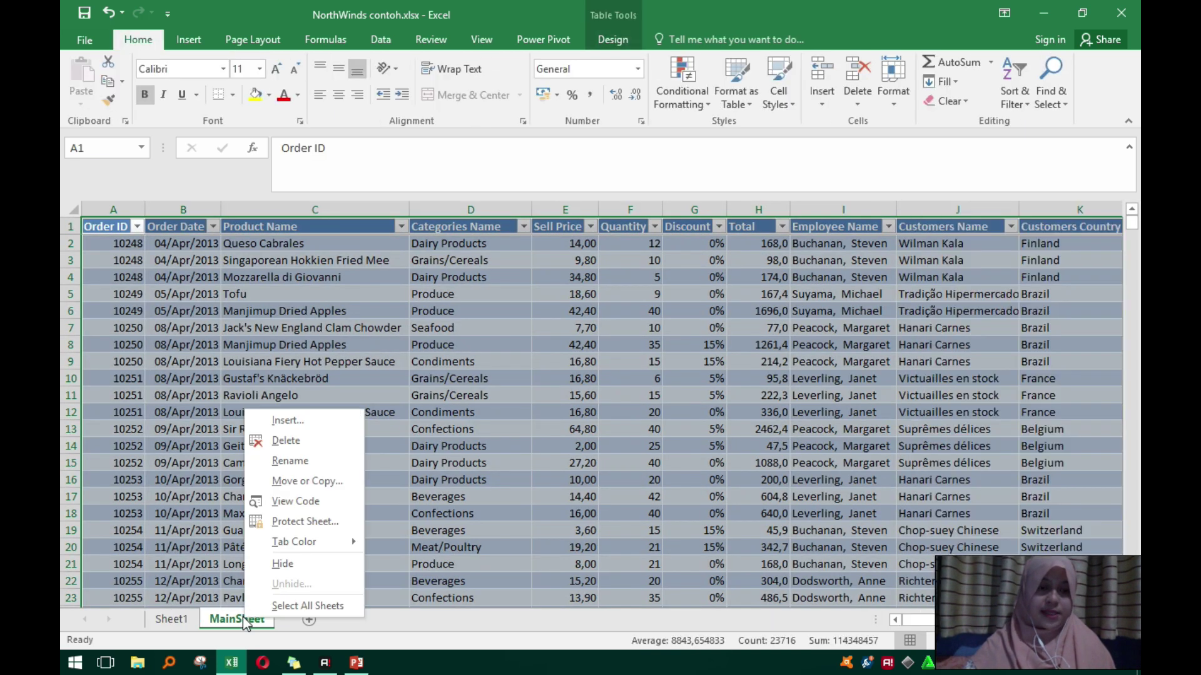
left_click(317, 466)
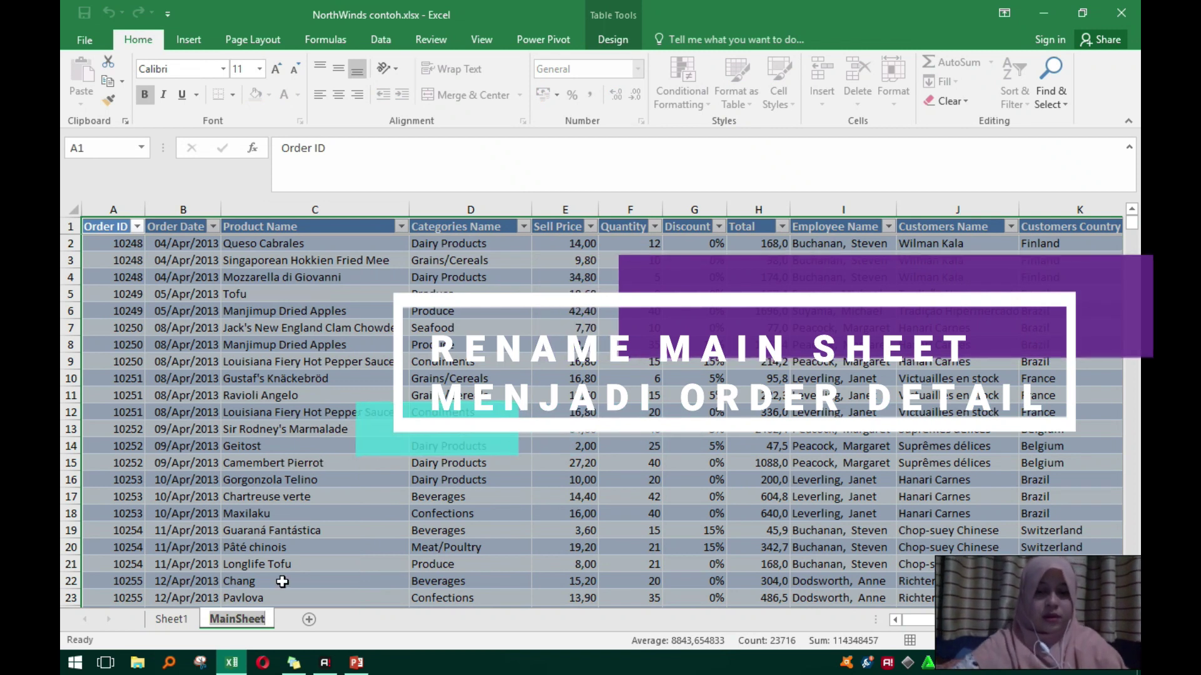
type("Order")
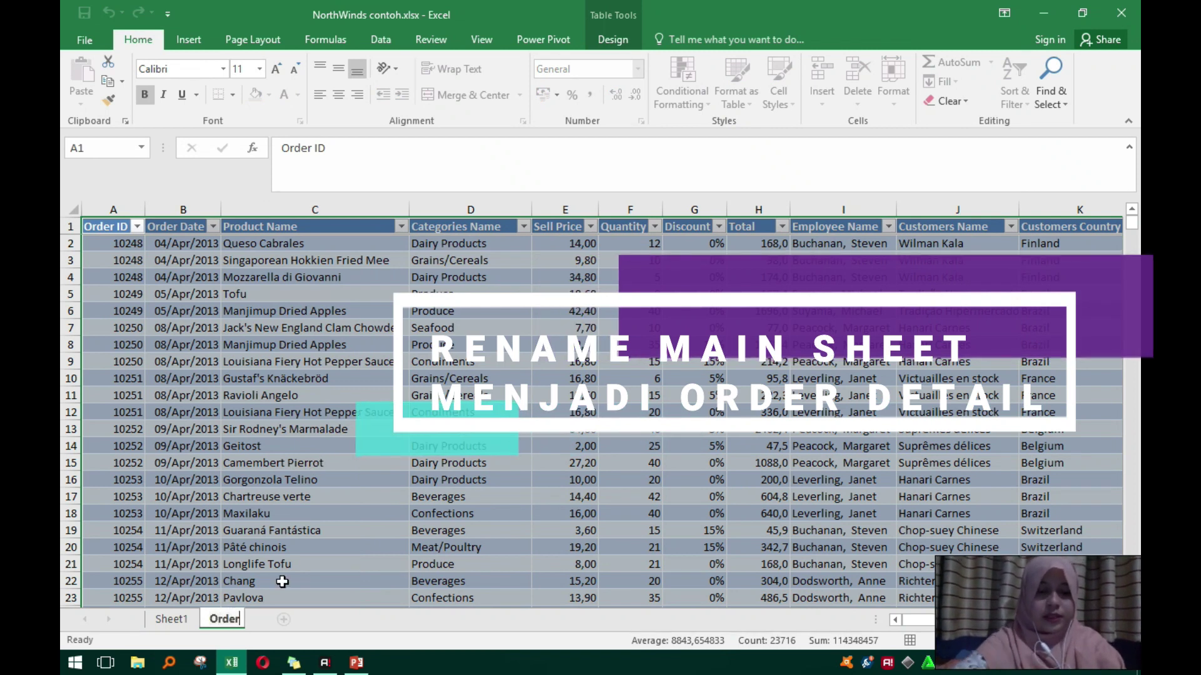
type("De")
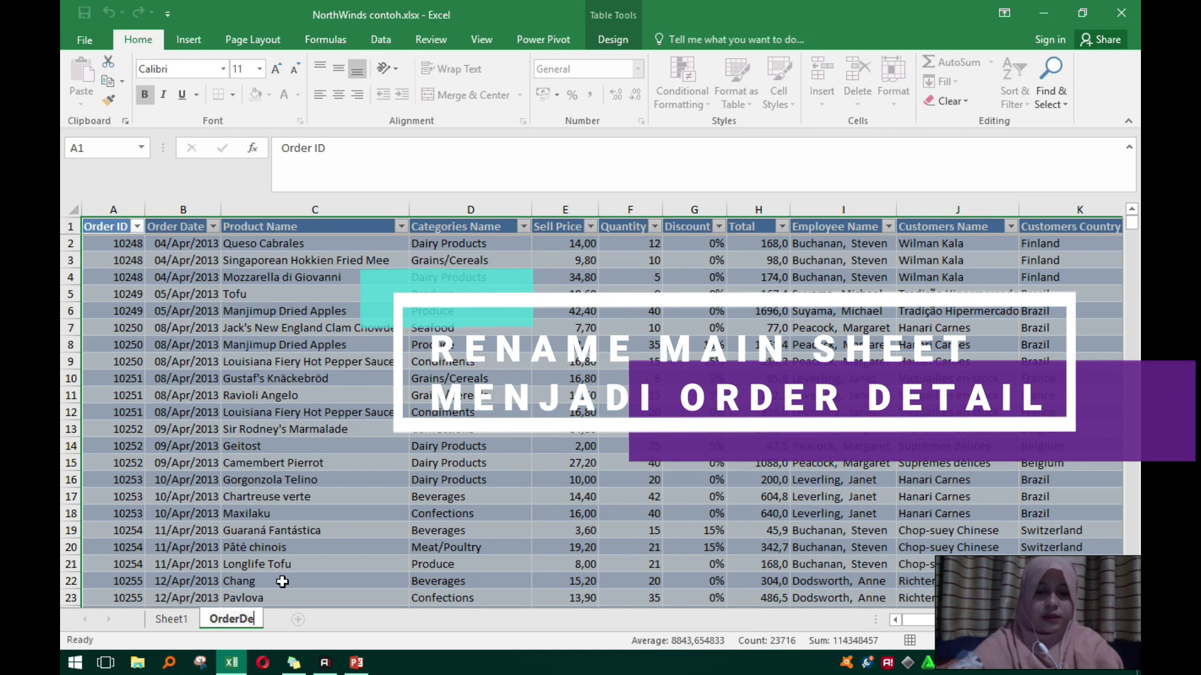
type("tail")
key("Return")
Rename the Sheet1 worksheet that holds the PivotTable as PivotProduk.
left_click(177, 621)
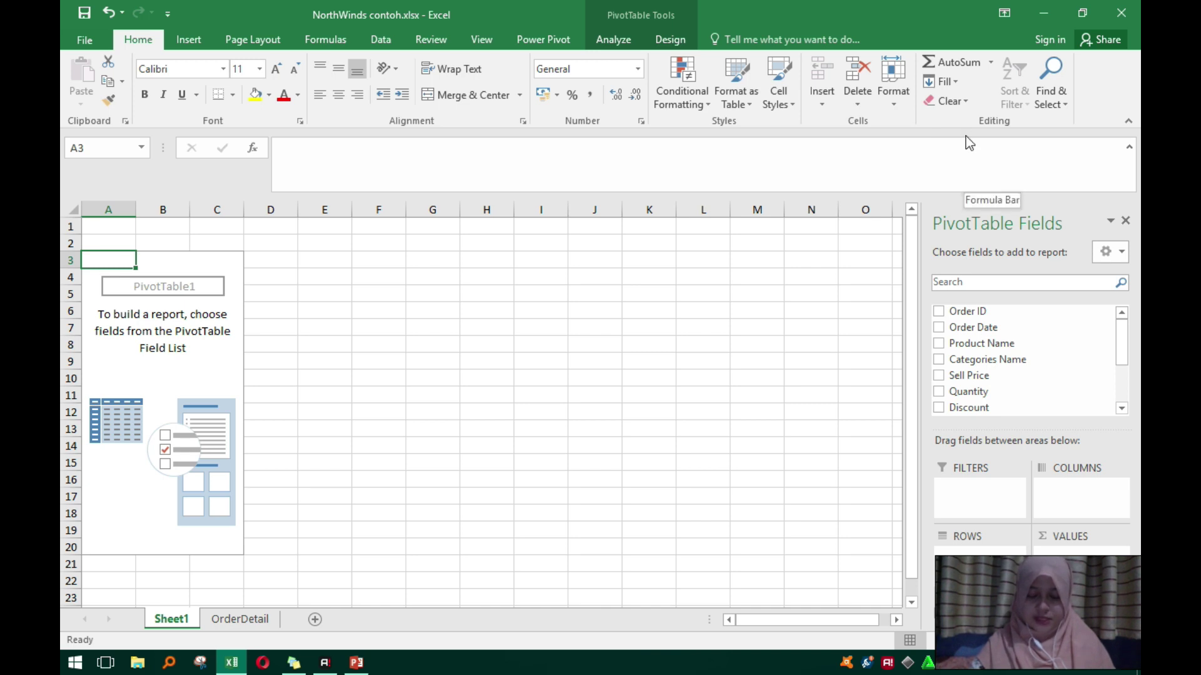
right_click(170, 619)
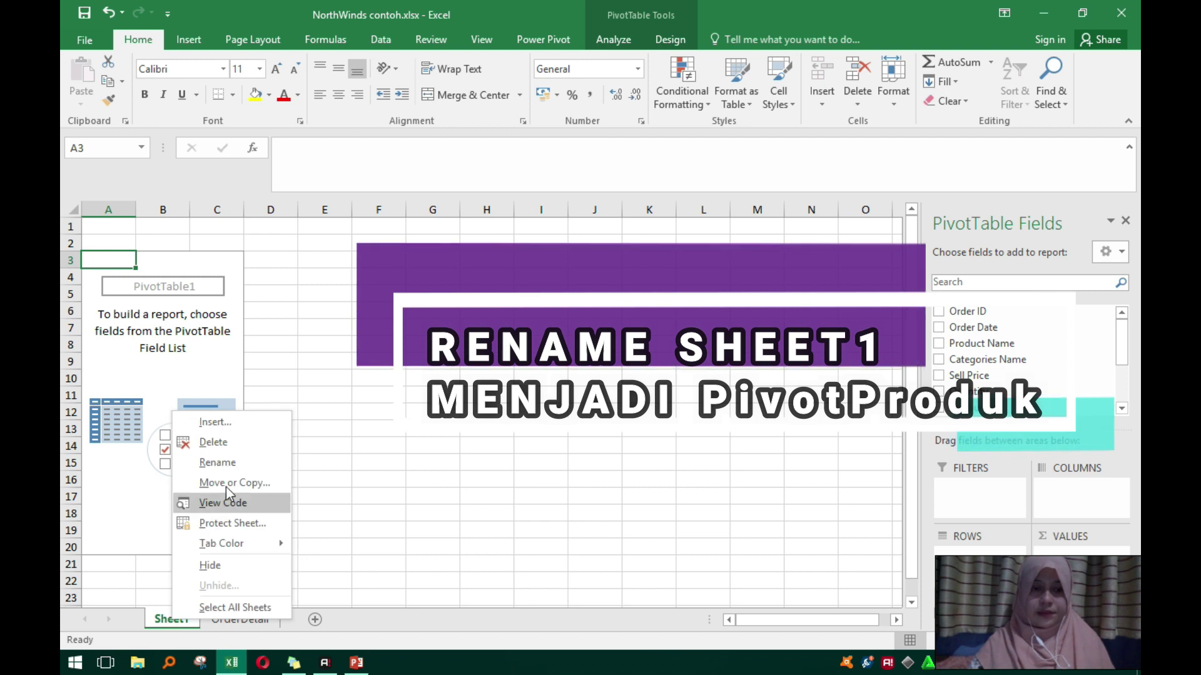
left_click(236, 468)
type("Pivot")
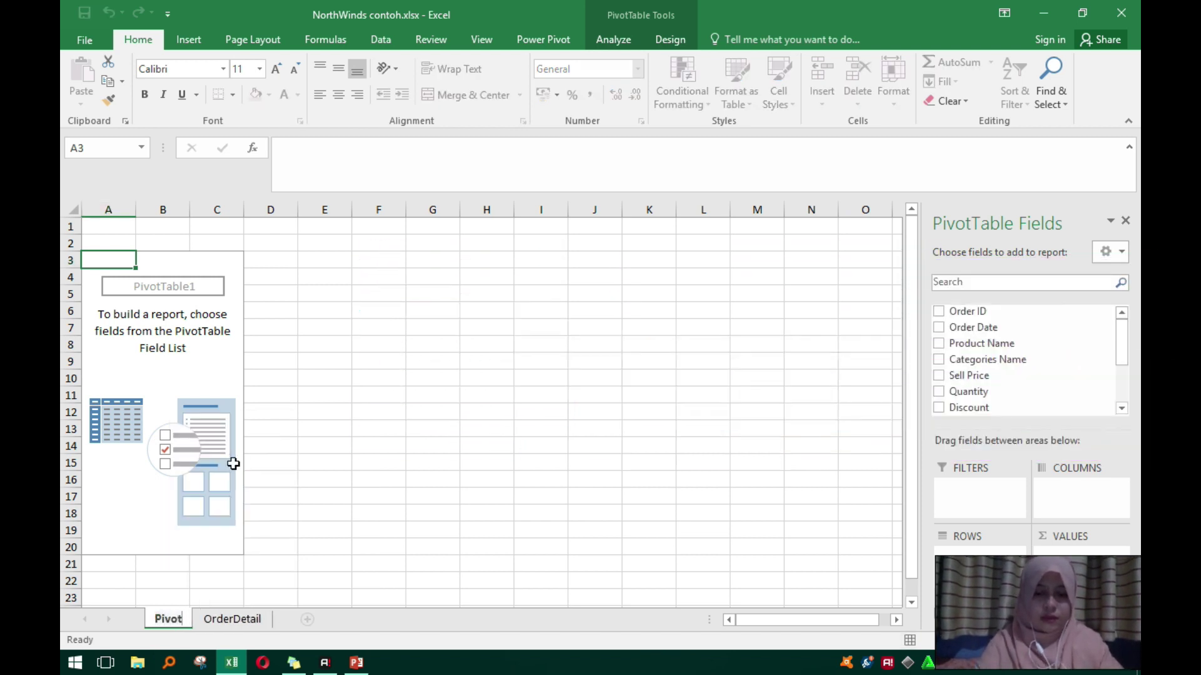
type("Produk")
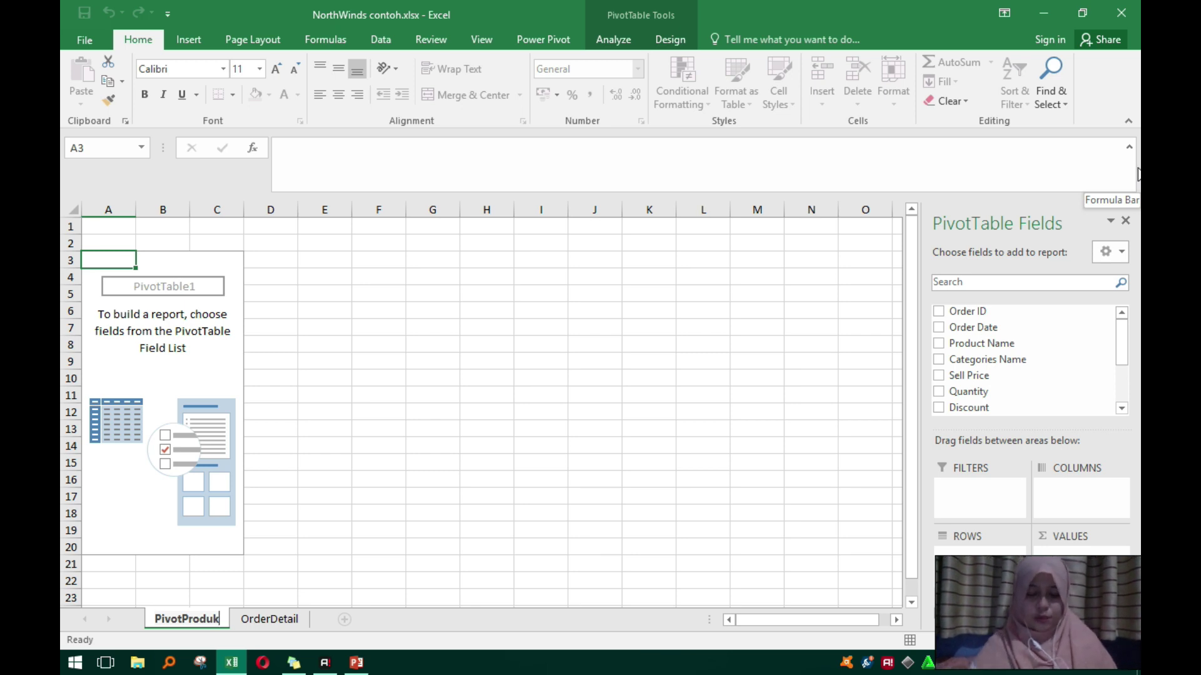
Add Product Name as the PivotTable's rows and the sum of Total as its values, and leave the table by selecting cell D7.
left_click(939, 343)
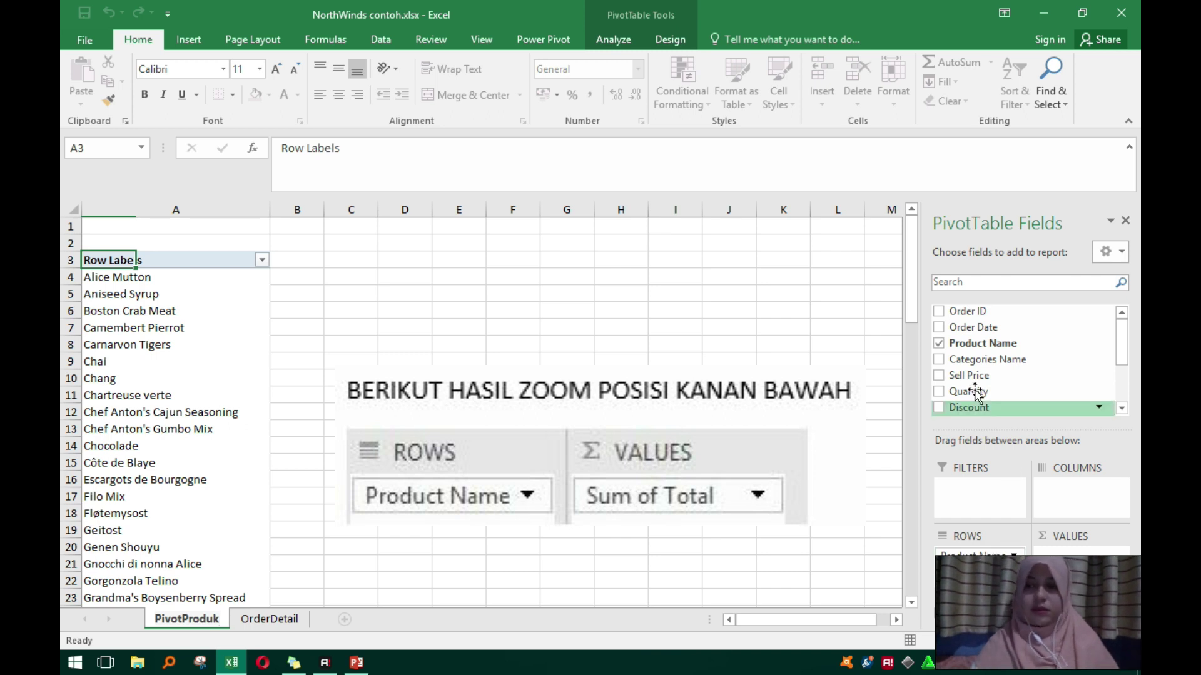
scroll(997, 385, "down", 1)
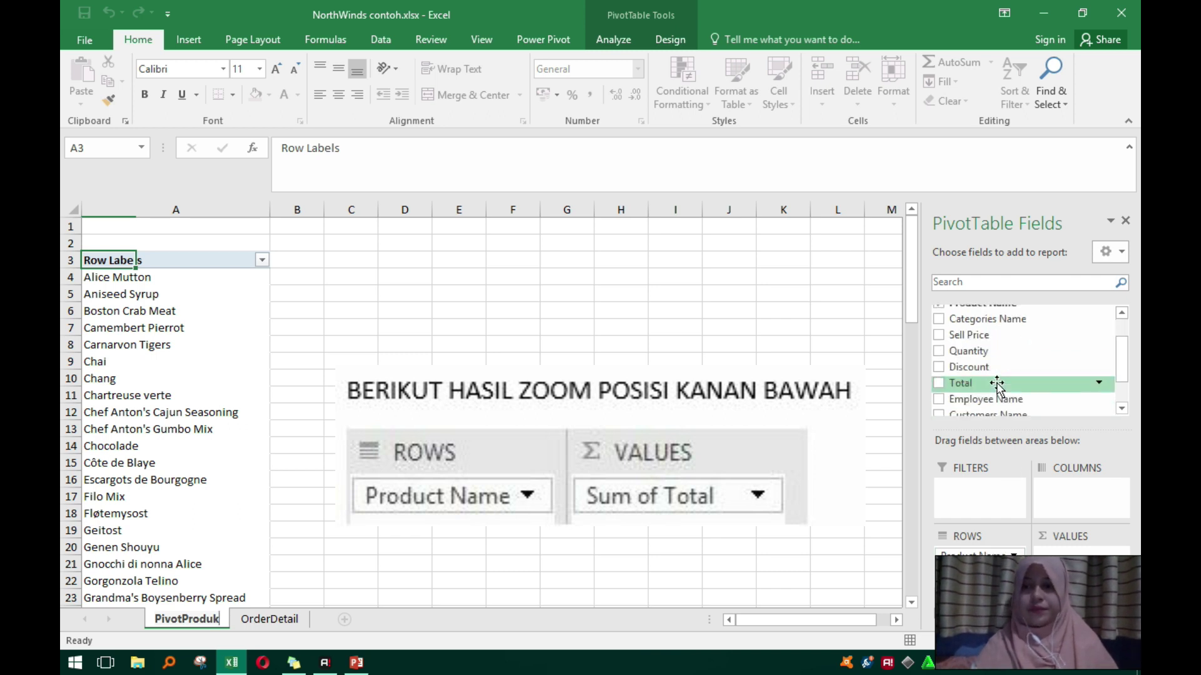
left_click(938, 383)
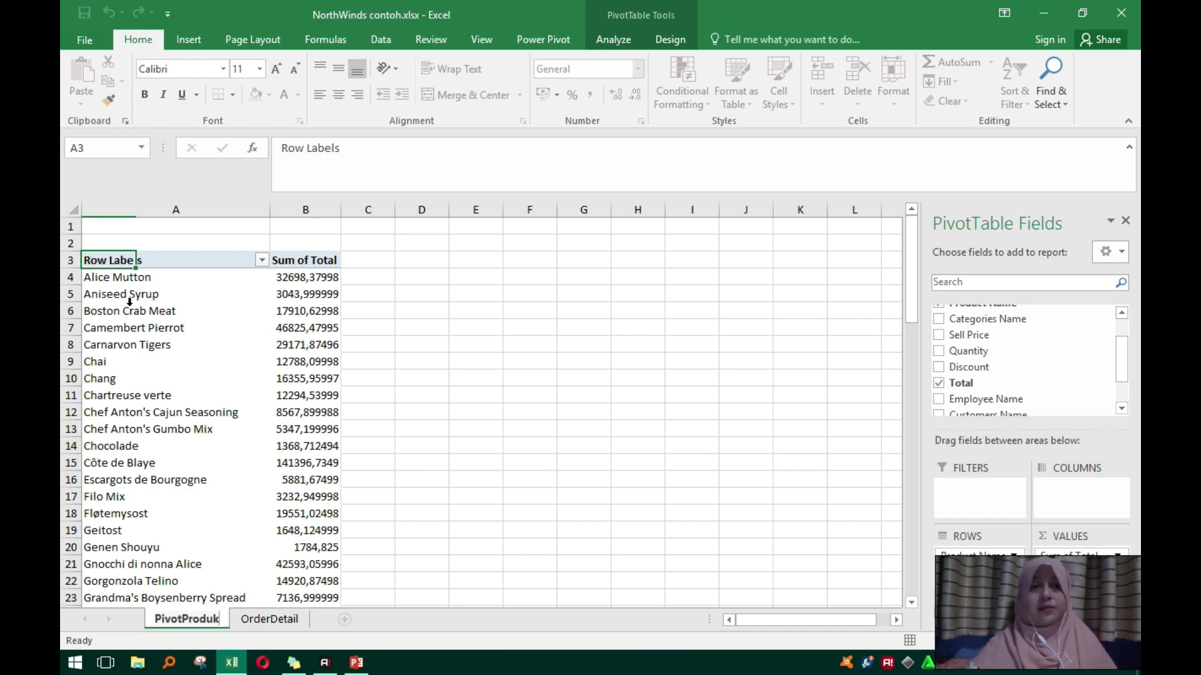
left_click(635, 39)
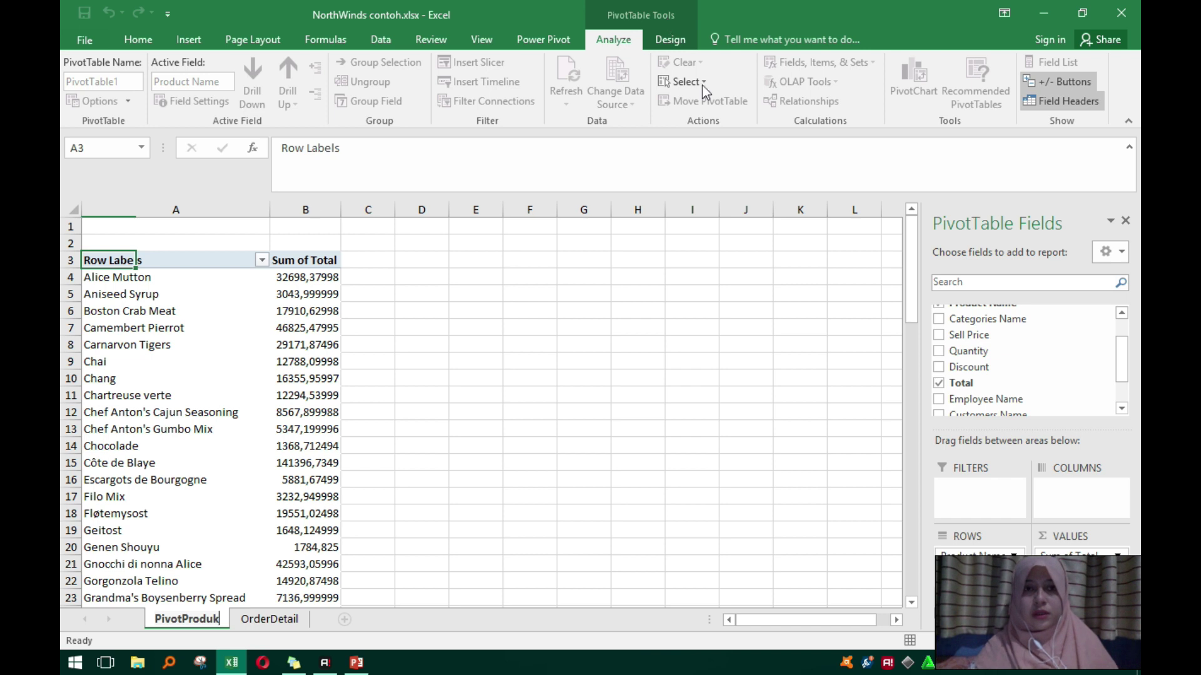
left_click(436, 322)
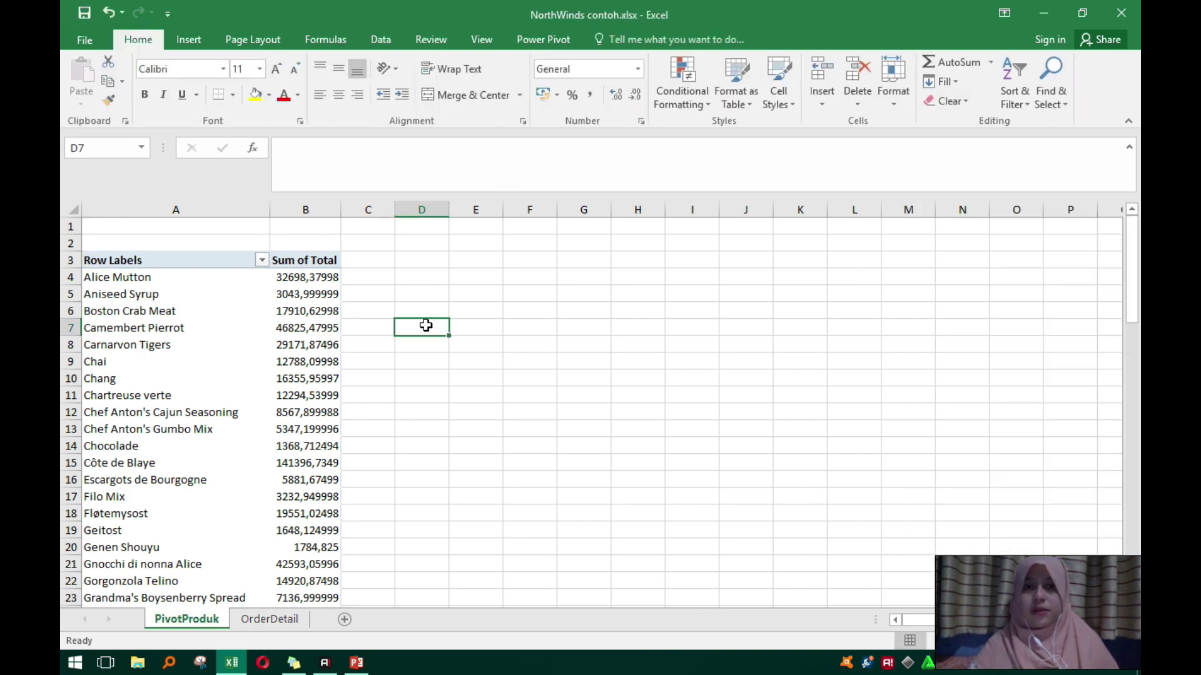
left_click(262, 327)
left_click(155, 282)
left_click(160, 258)
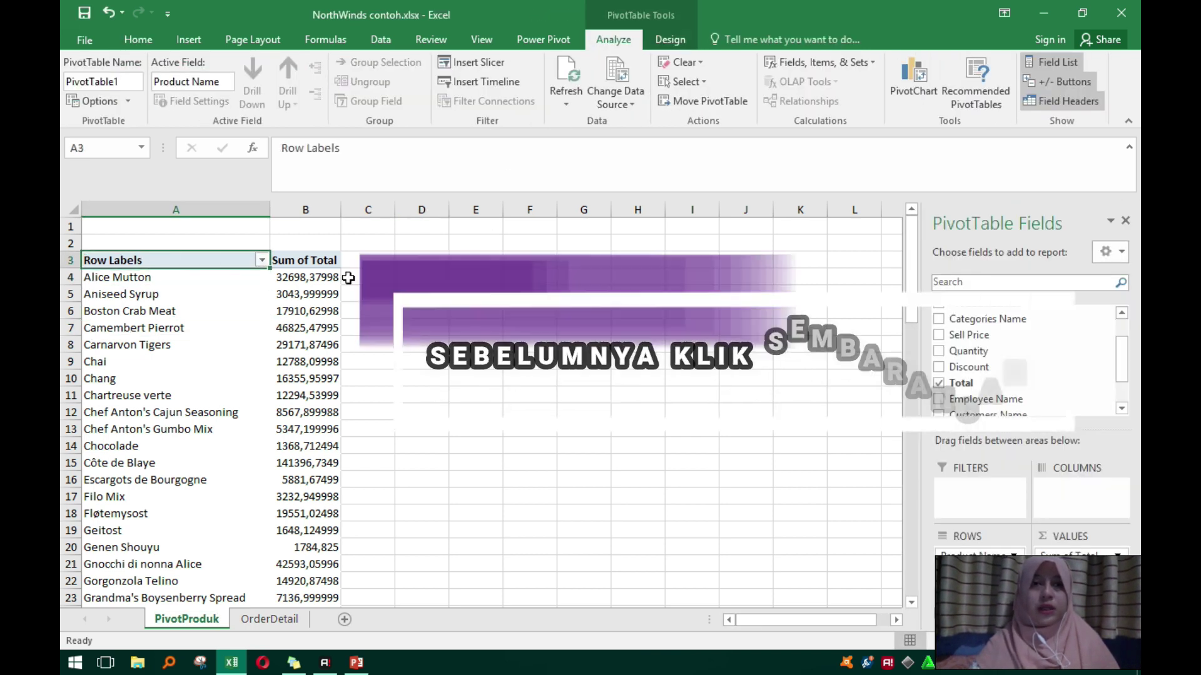
left_click(497, 313)
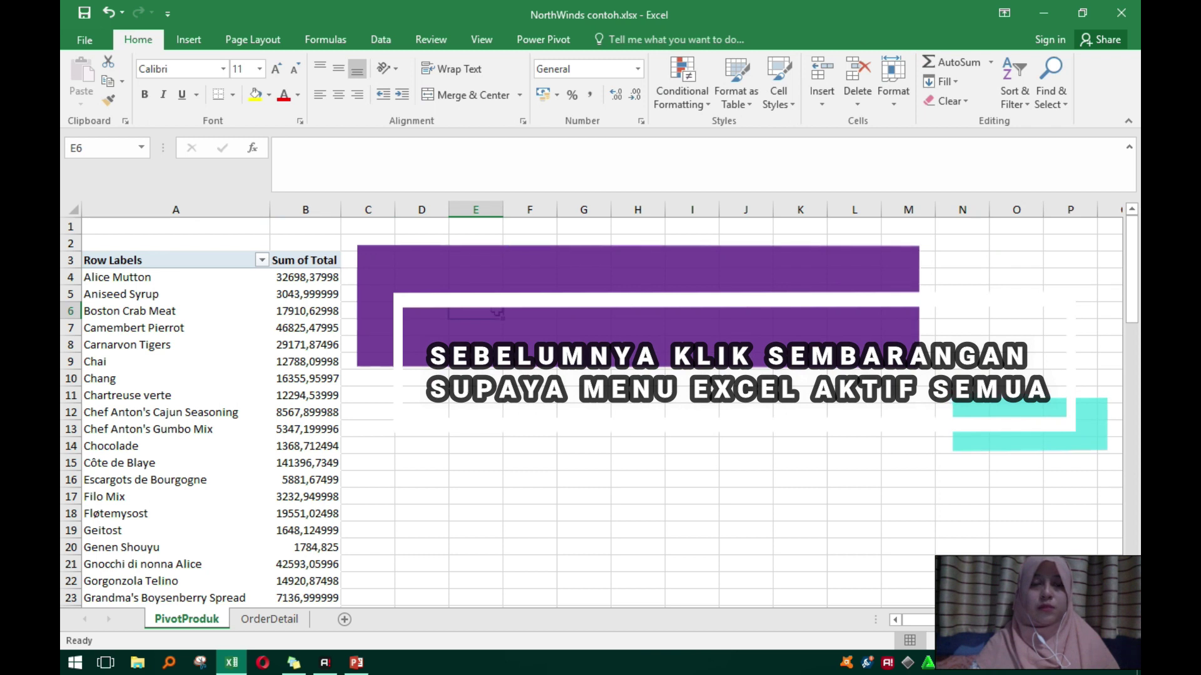
left_click(136, 268)
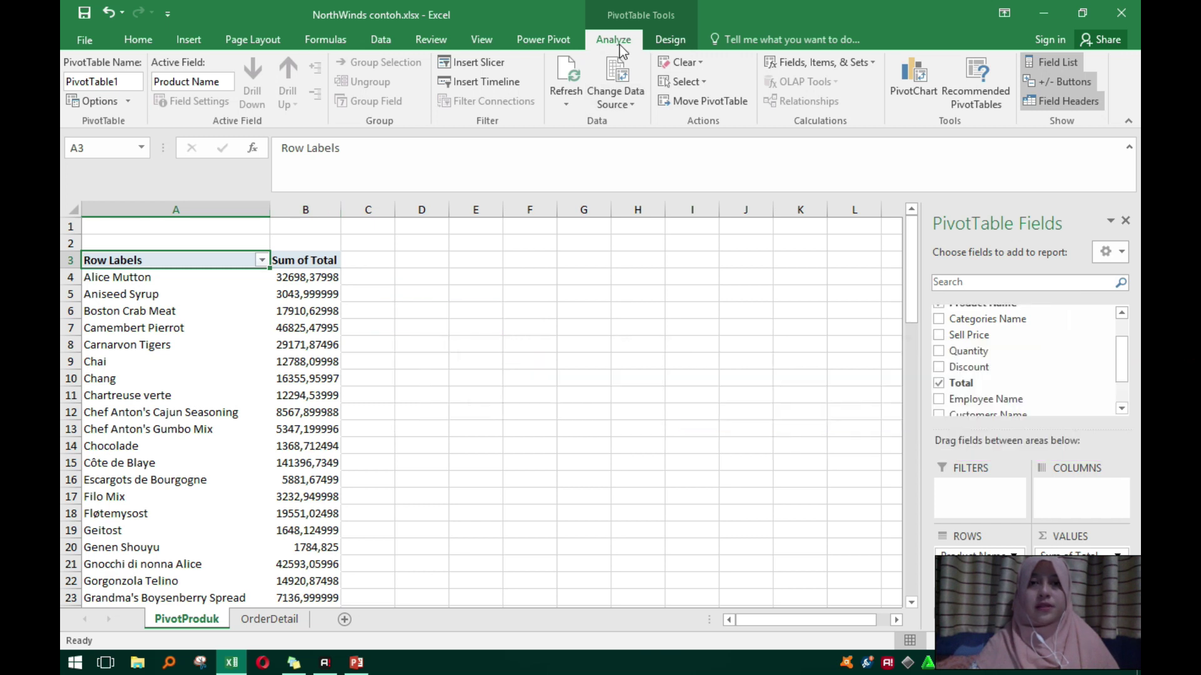
left_click(513, 349)
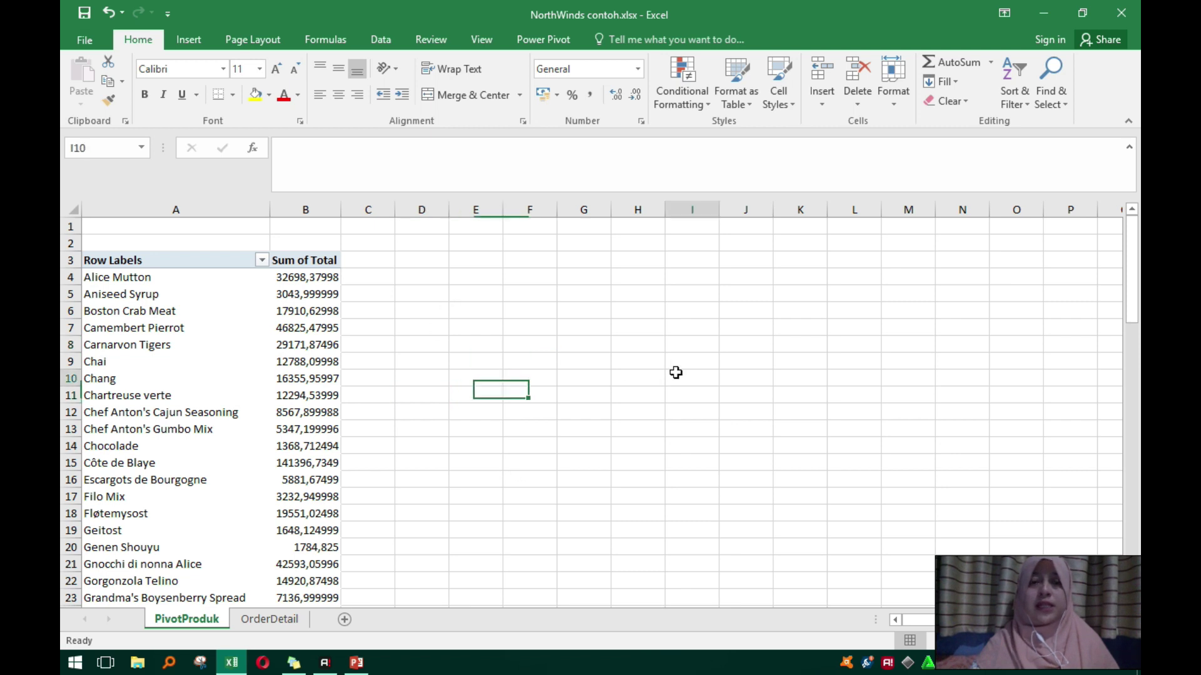
left_click(457, 275)
Insert a Clustered Bar PivotChart based on the product totals PivotTable.
left_click(176, 262)
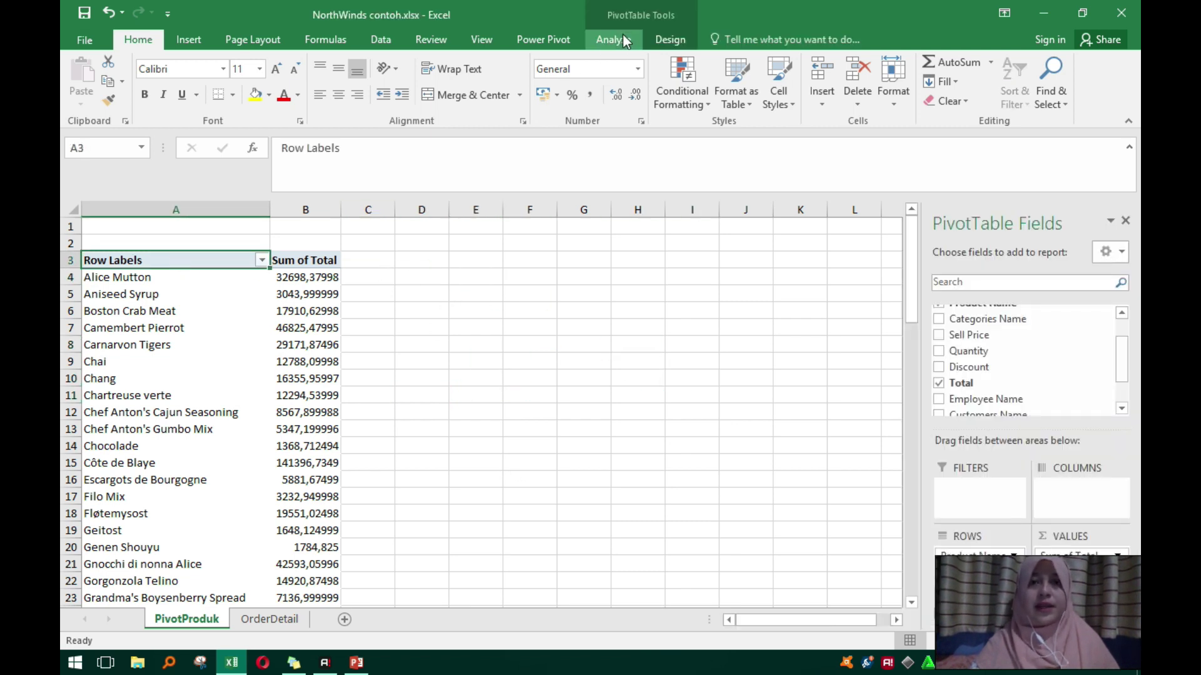
left_click(612, 39)
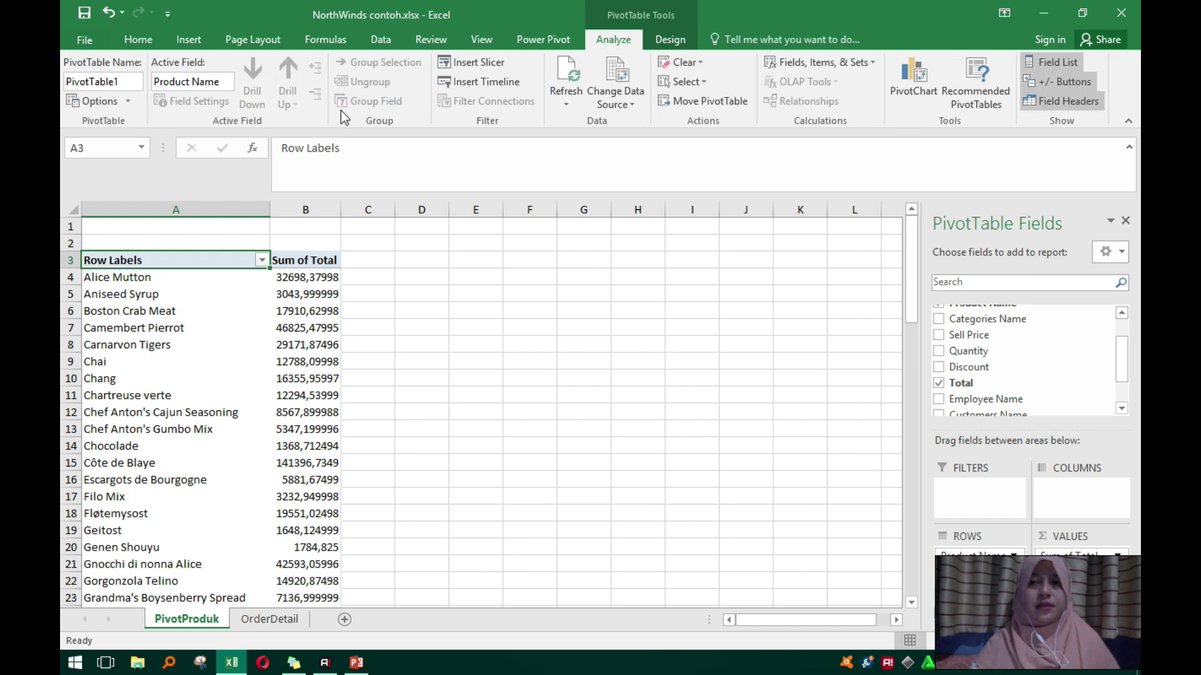
left_click(920, 94)
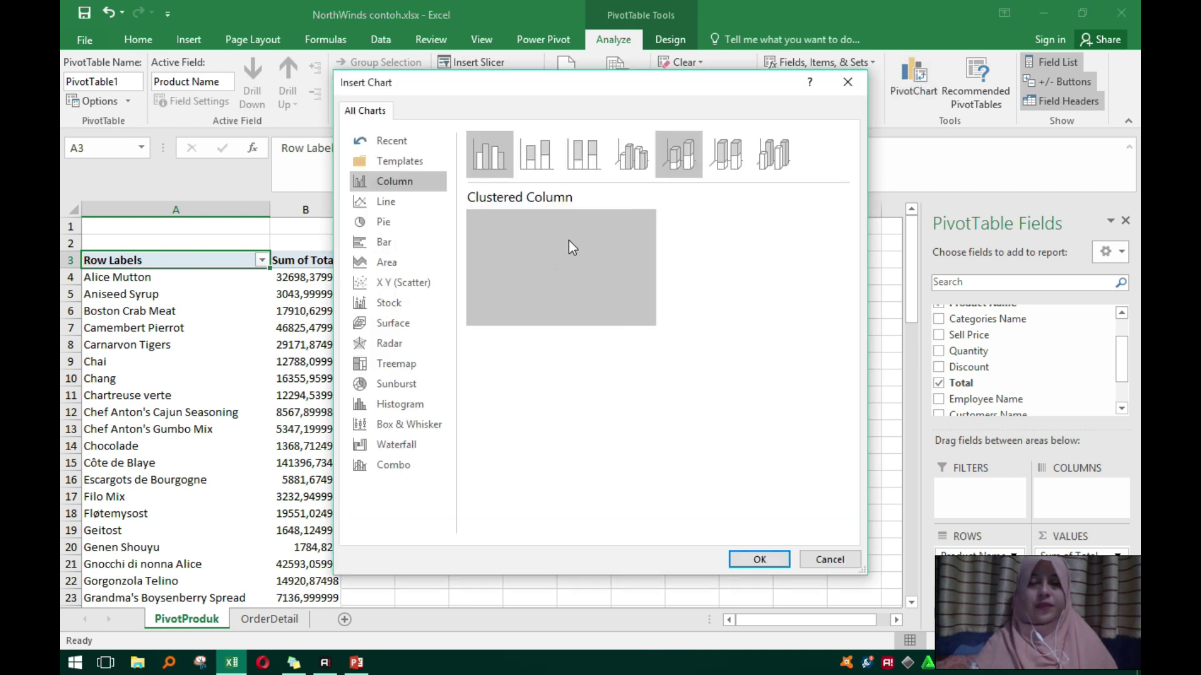
left_click_drag(721, 88, 674, 107)
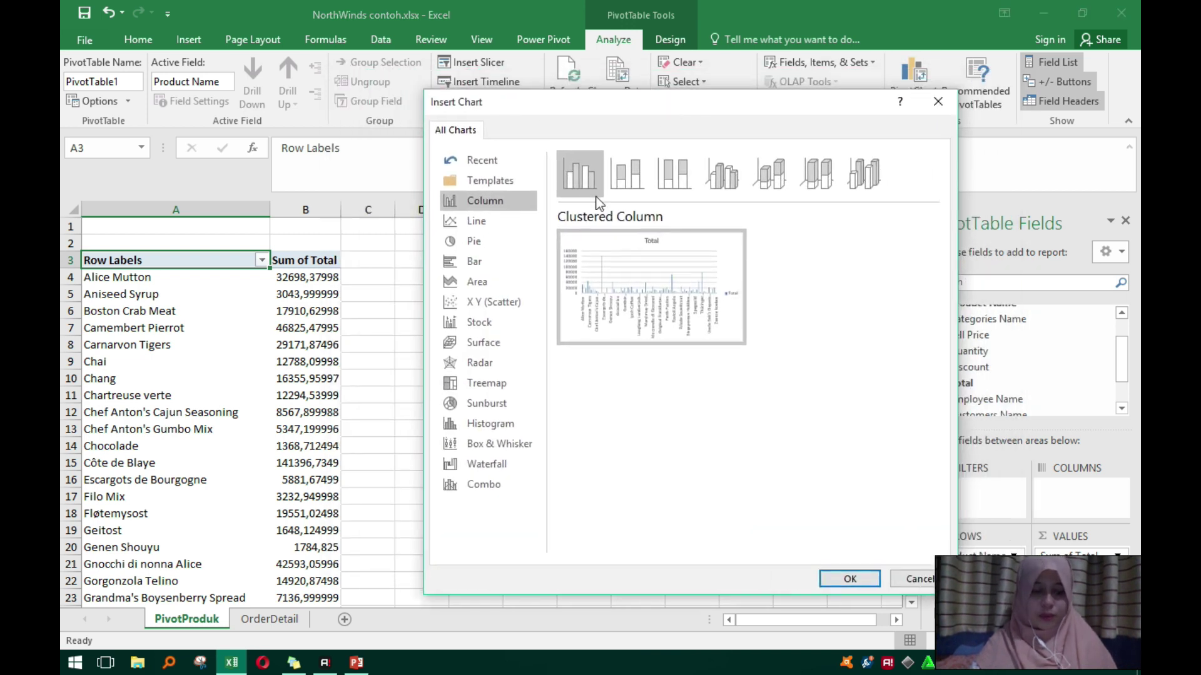
mouse_move(587, 299)
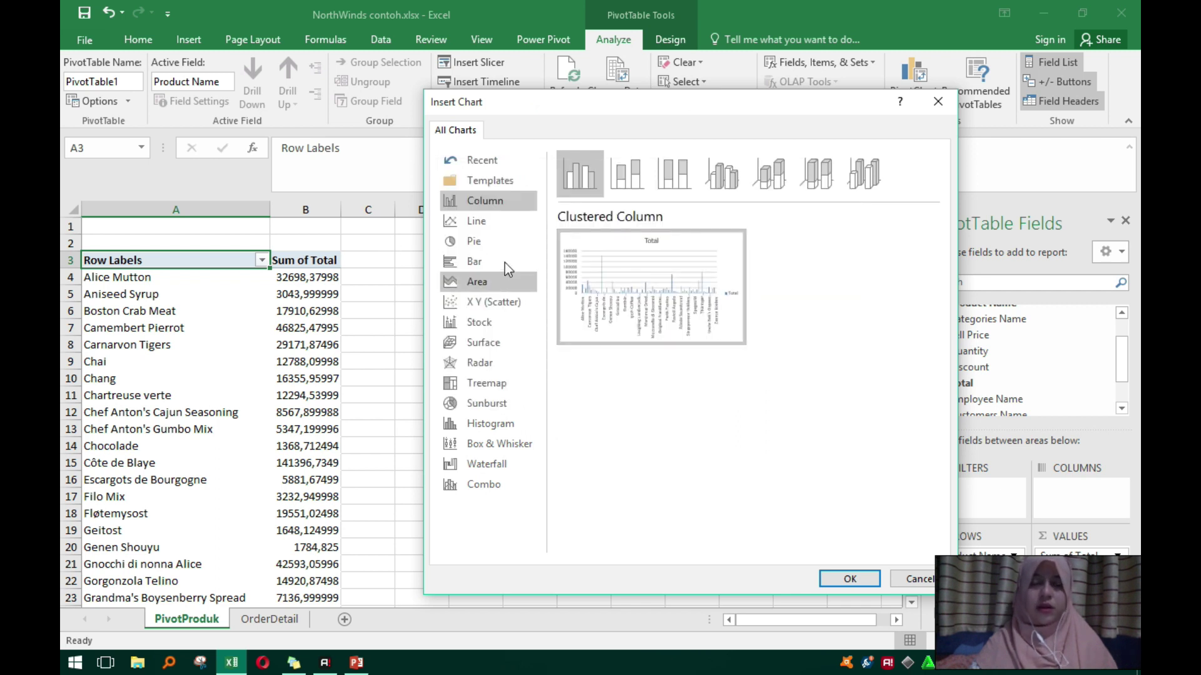
left_click(496, 259)
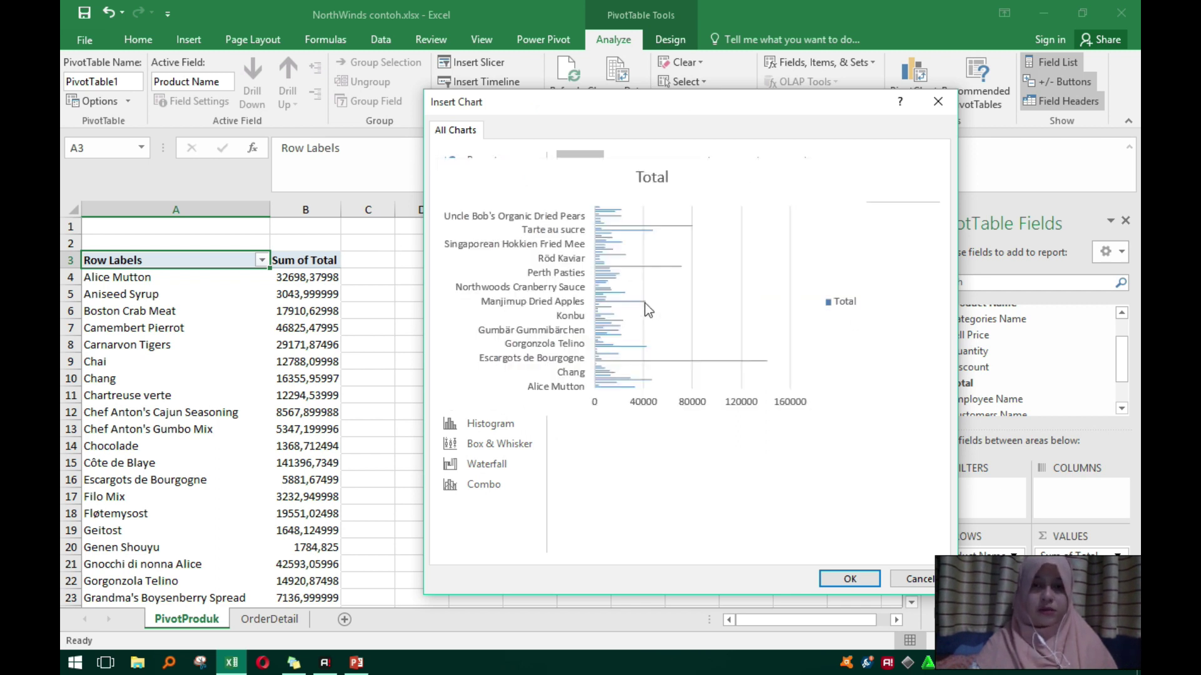
left_click(851, 578)
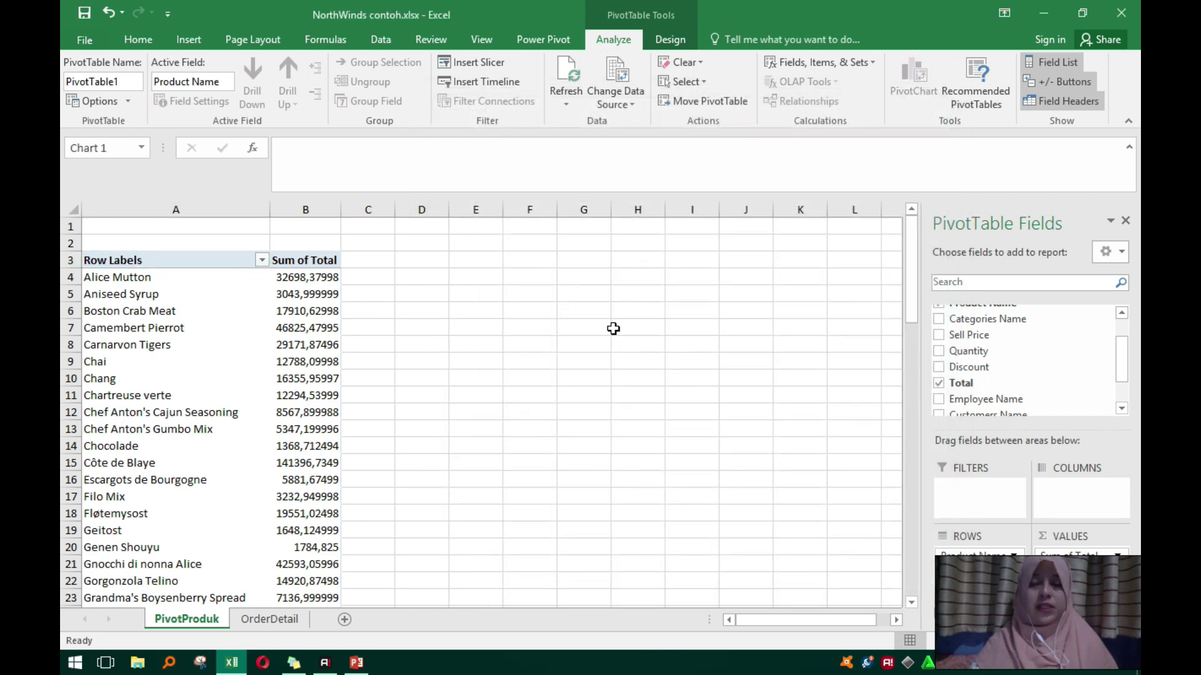
Move the PivotChart beside the PivotTable near row 1 and enlarge it to about 11.59 cm high by 16.15 cm wide.
left_click_drag(568, 321, 646, 243)
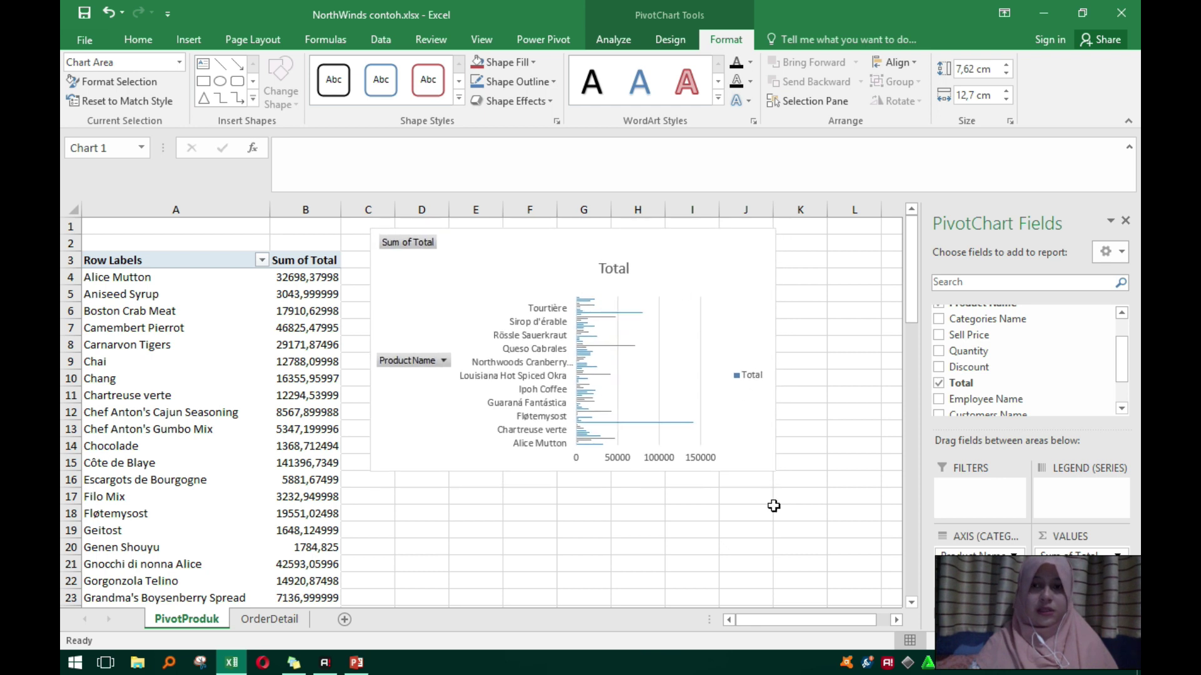
left_click_drag(773, 474, 885, 598)
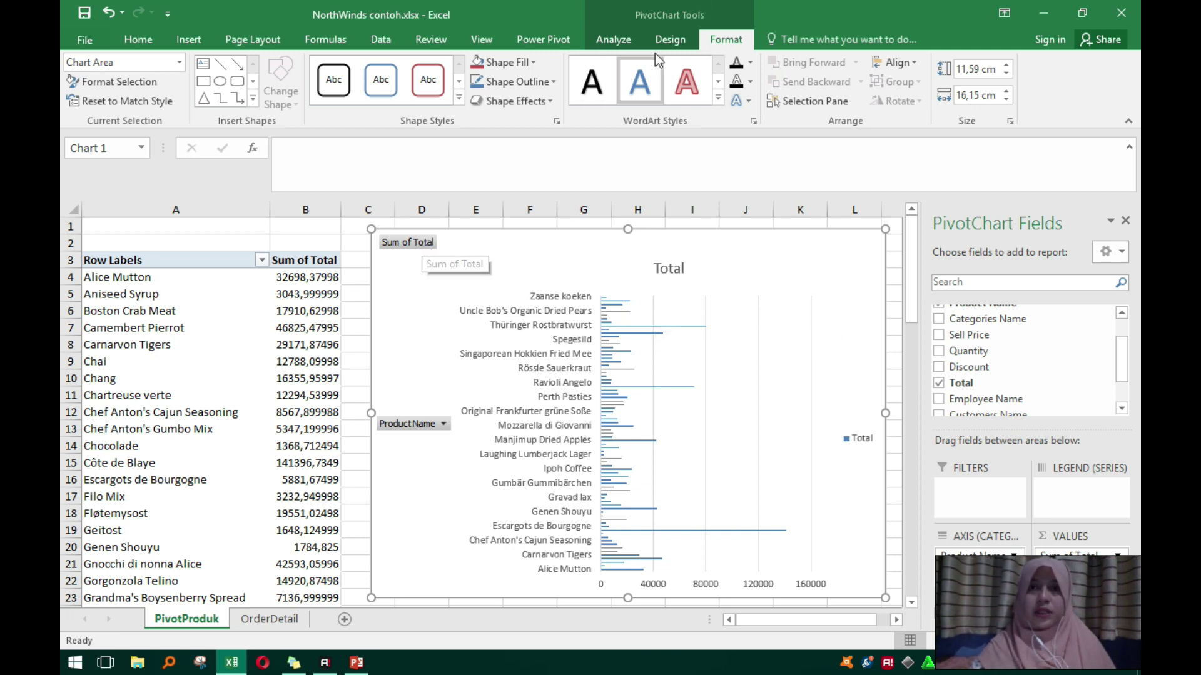
Review the chart types available for the PivotChart, keeping Clustered Bar.
left_click(665, 42)
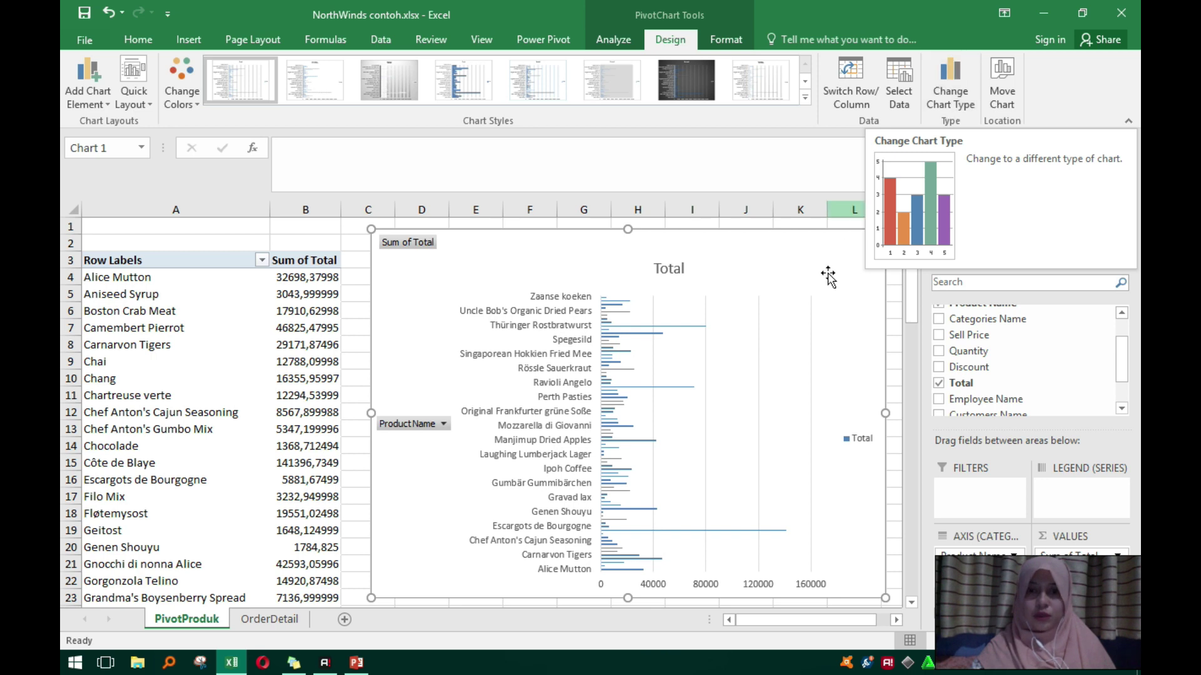
left_click(957, 103)
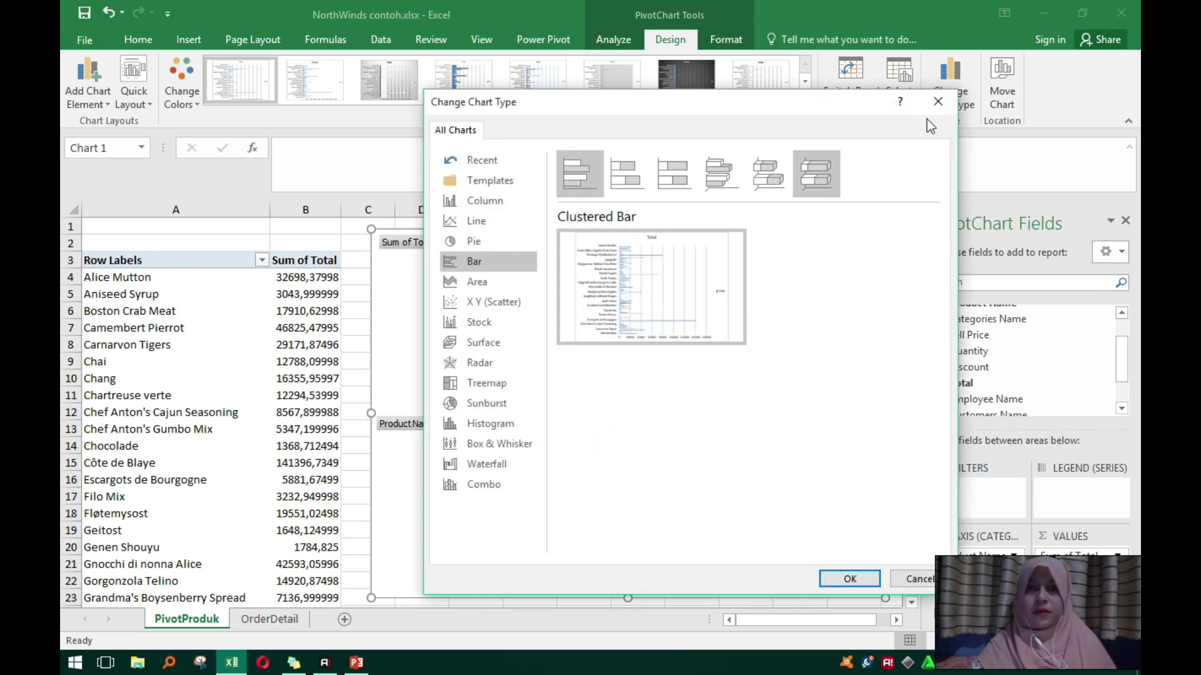
key("Return")
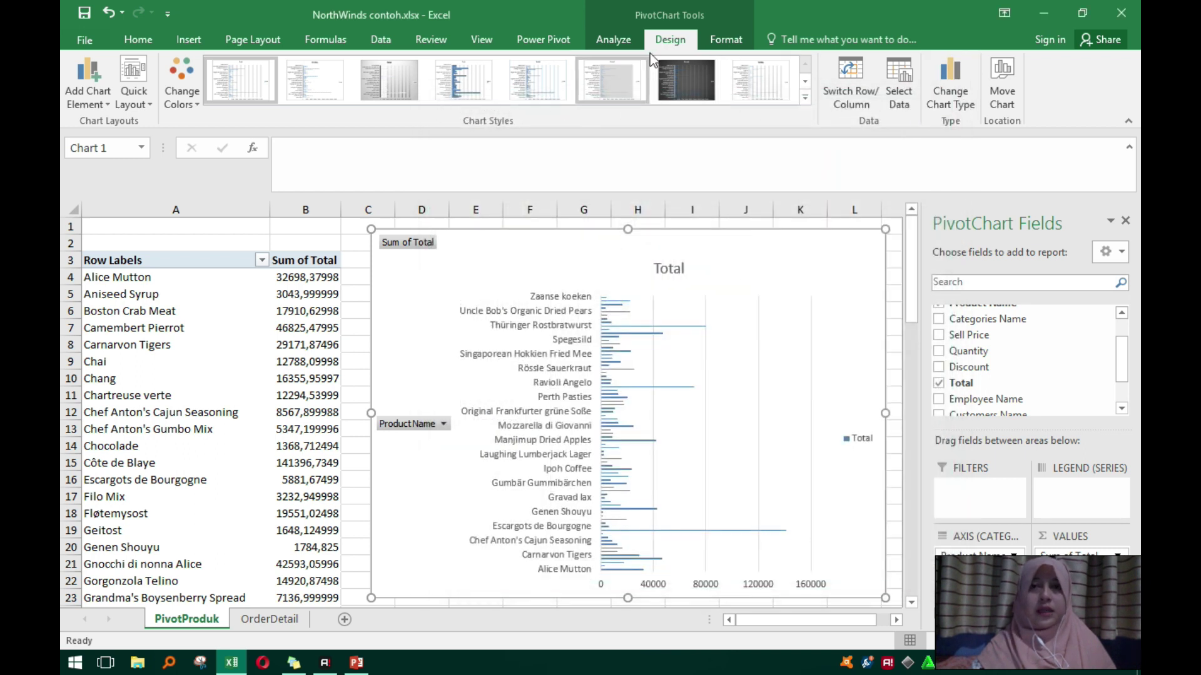
Examine the chart element options for the PivotChart, including axis titles, trendline, legend, gridlines, data labels and chart title.
left_click(102, 112)
mouse_move(115, 124)
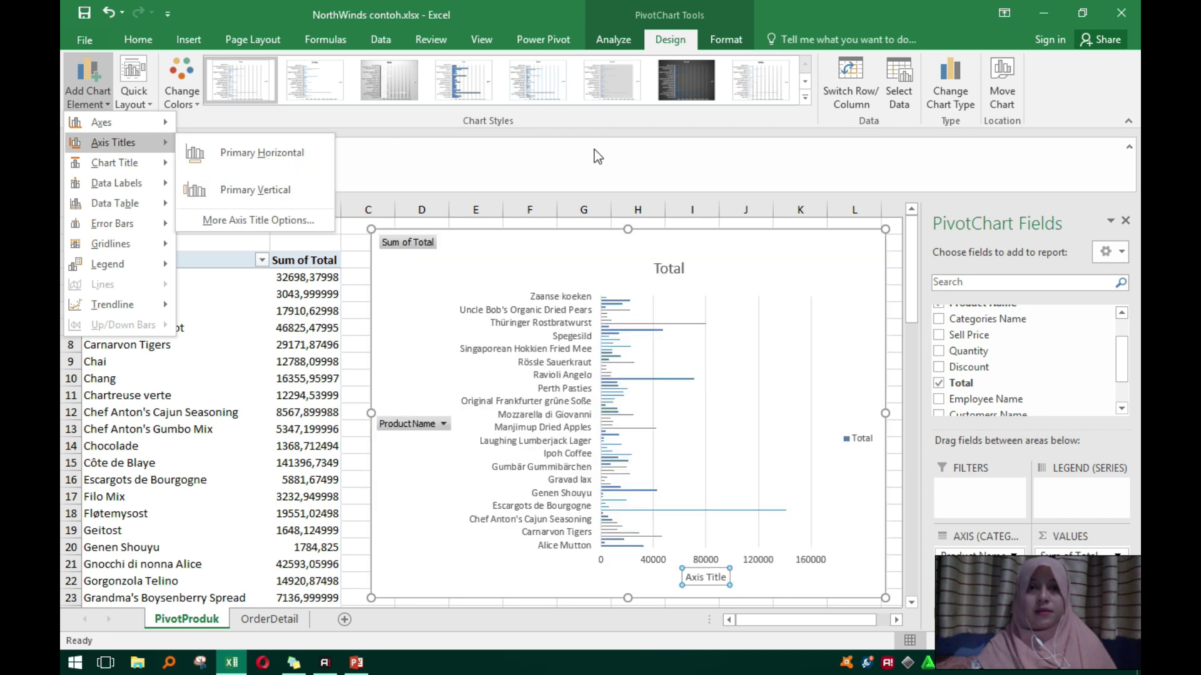
left_click(592, 126)
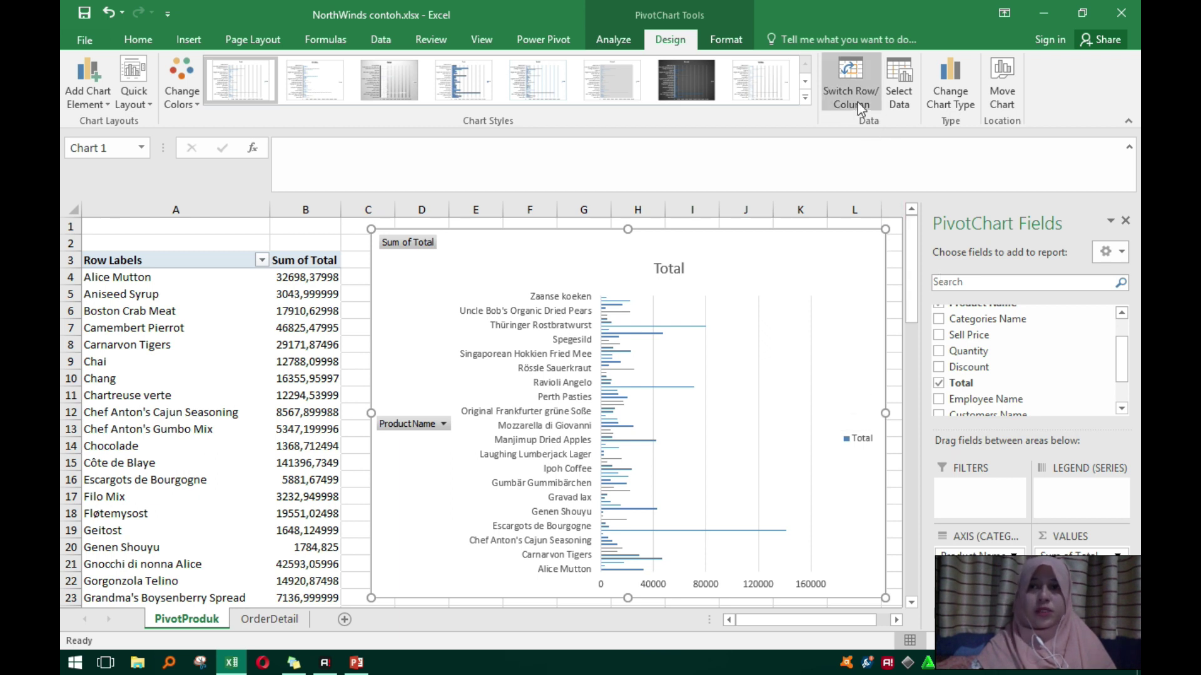
left_click(130, 104)
left_click(92, 103)
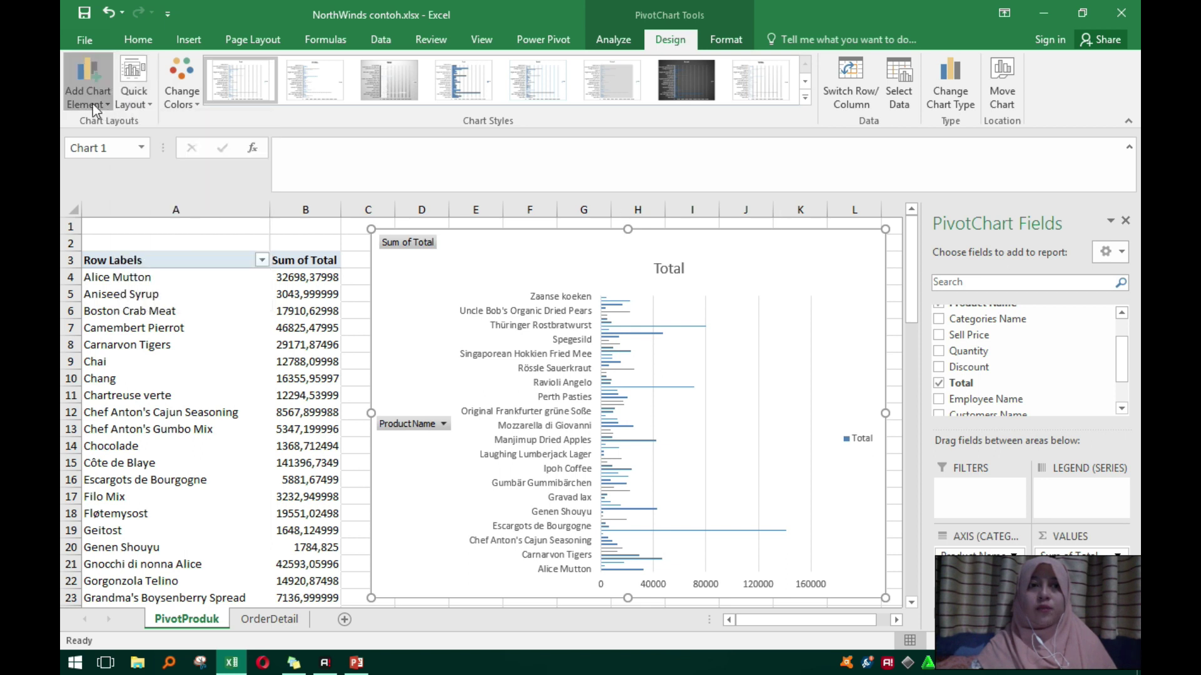
mouse_move(120, 306)
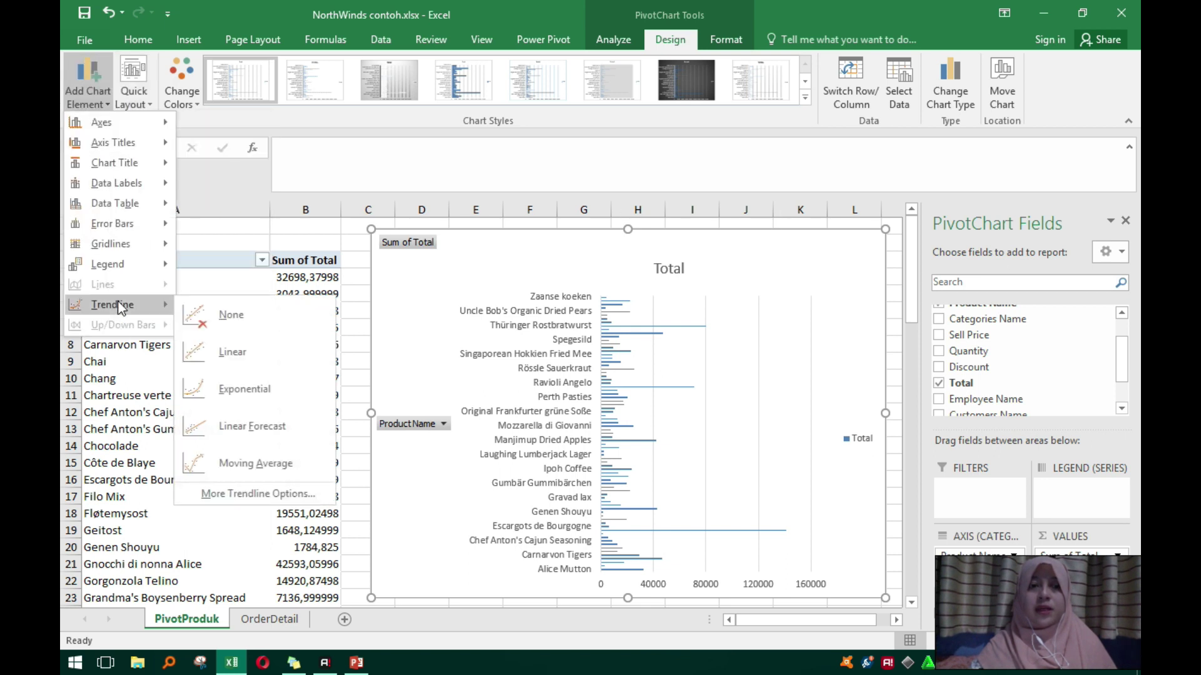
mouse_move(153, 264)
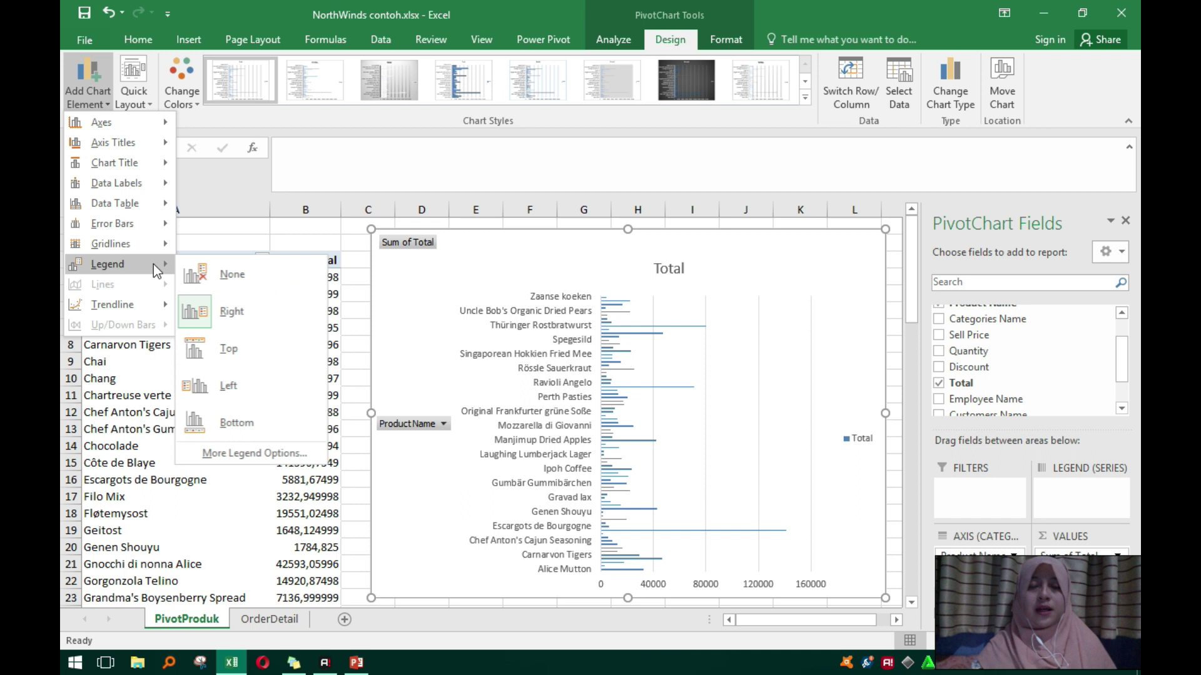
mouse_move(159, 243)
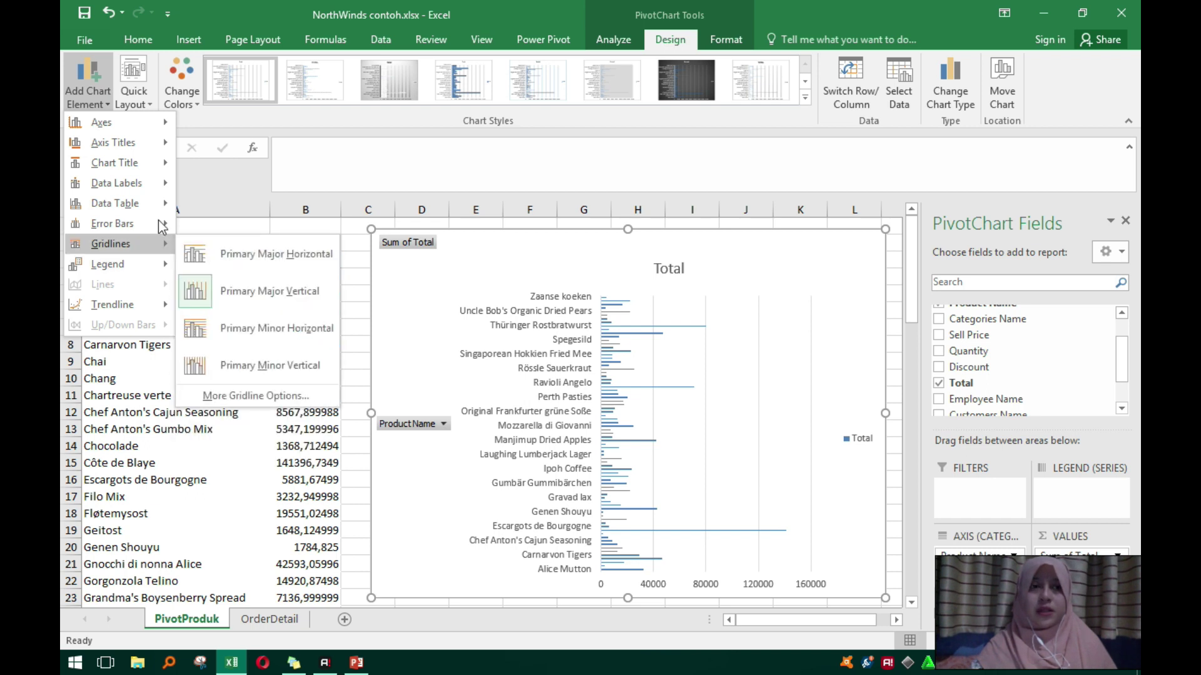
mouse_move(156, 206)
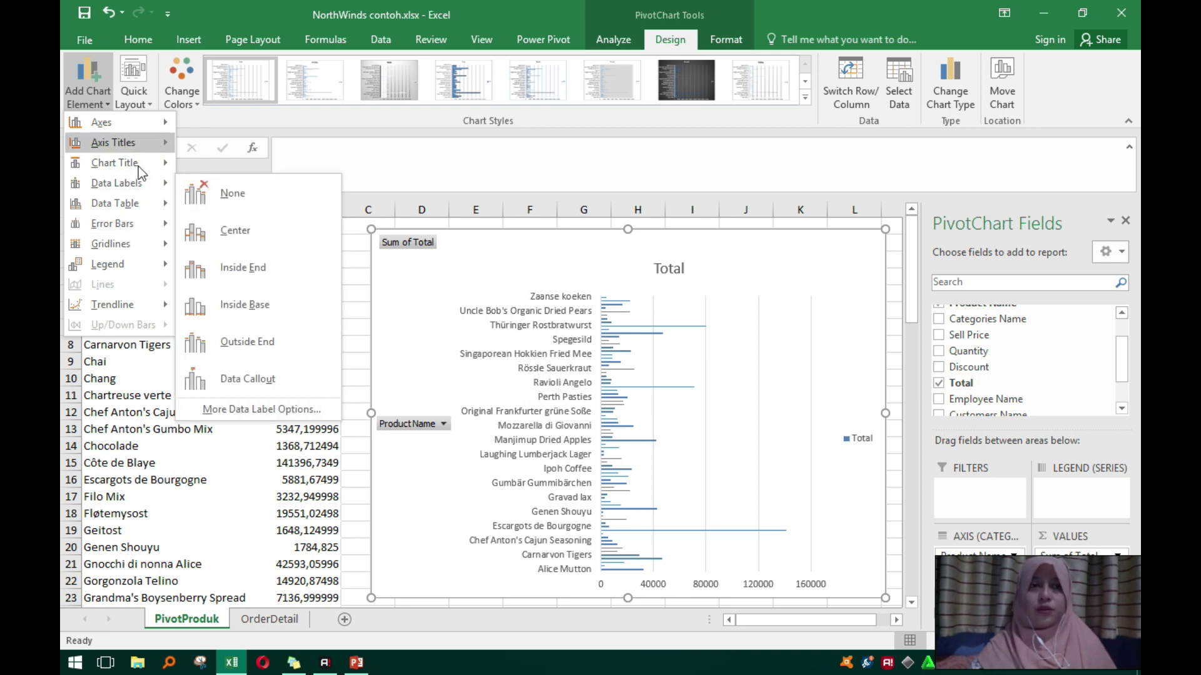
mouse_move(138, 165)
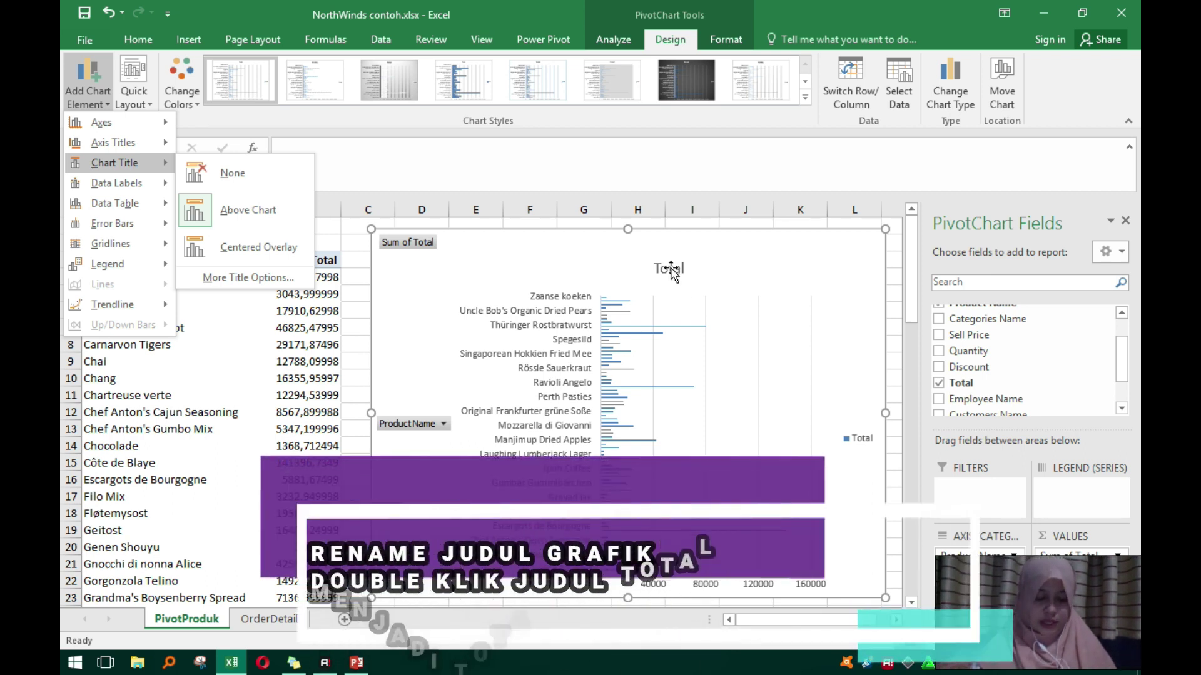
Change the PivotChart's title to "Total Penjualan per Produk".
left_click(671, 269)
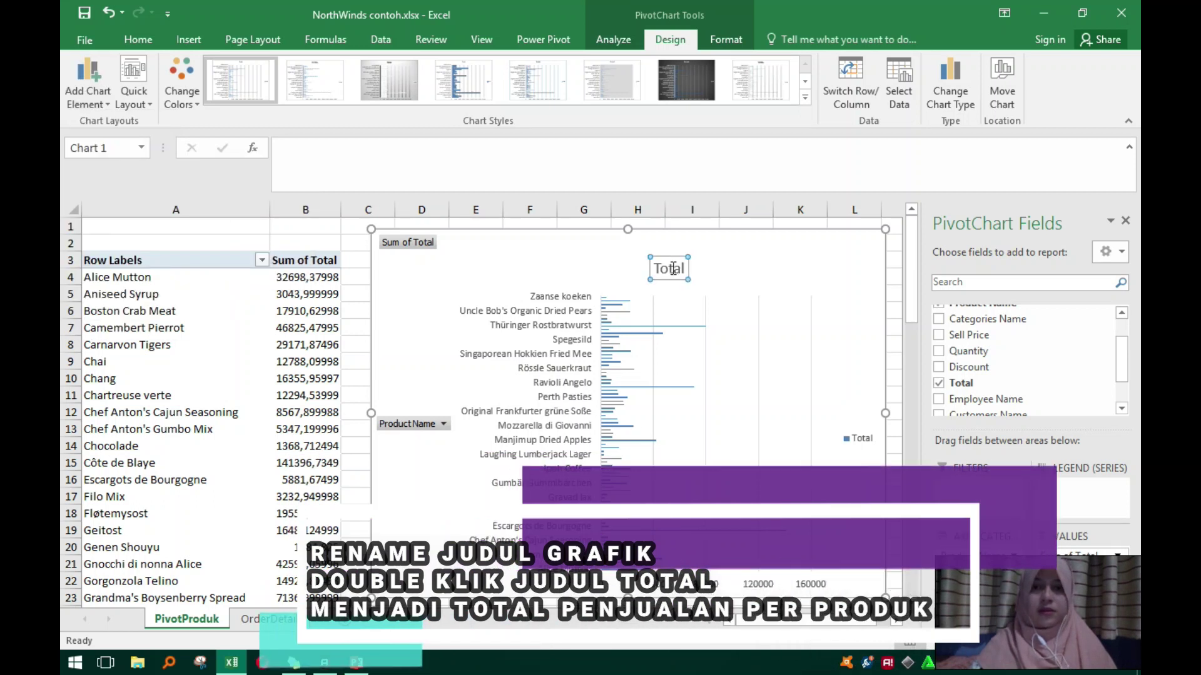
double_click(688, 269)
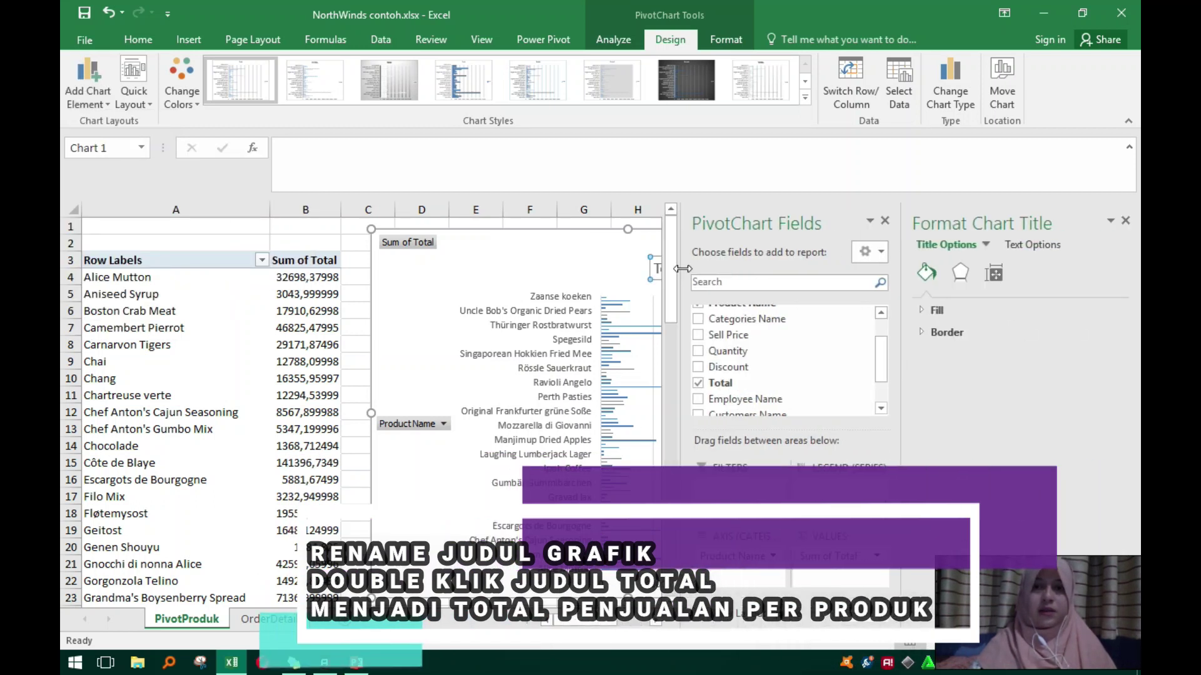
left_click(1126, 221)
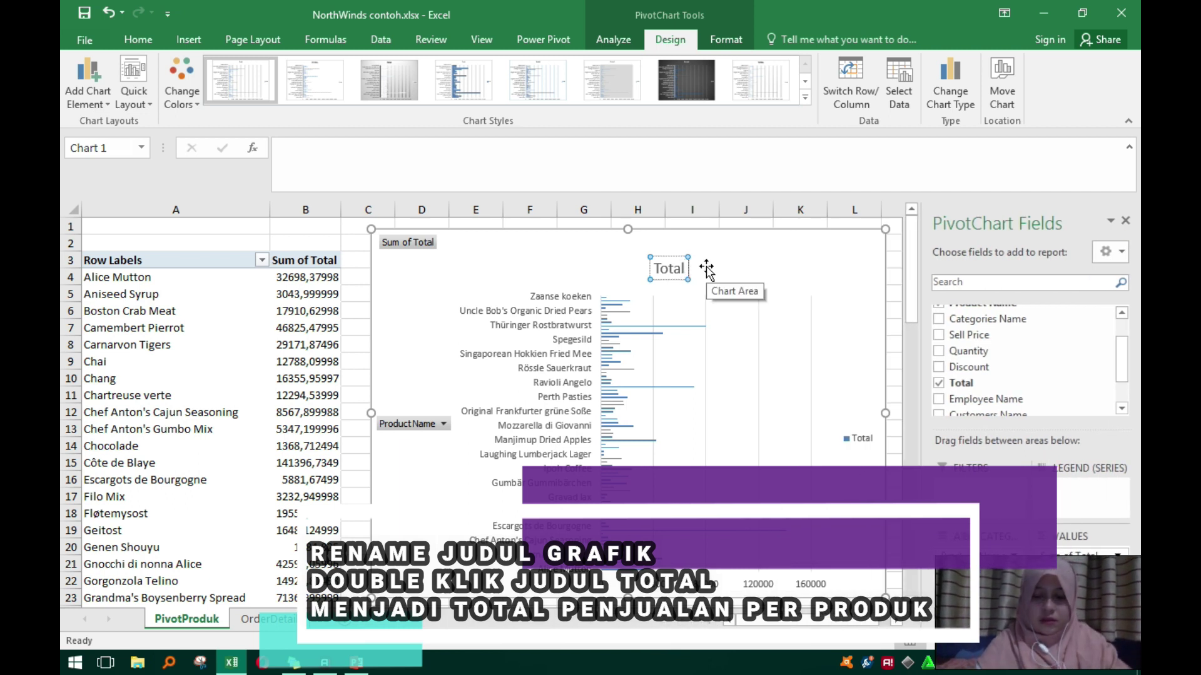
left_click(686, 269)
type("Penju")
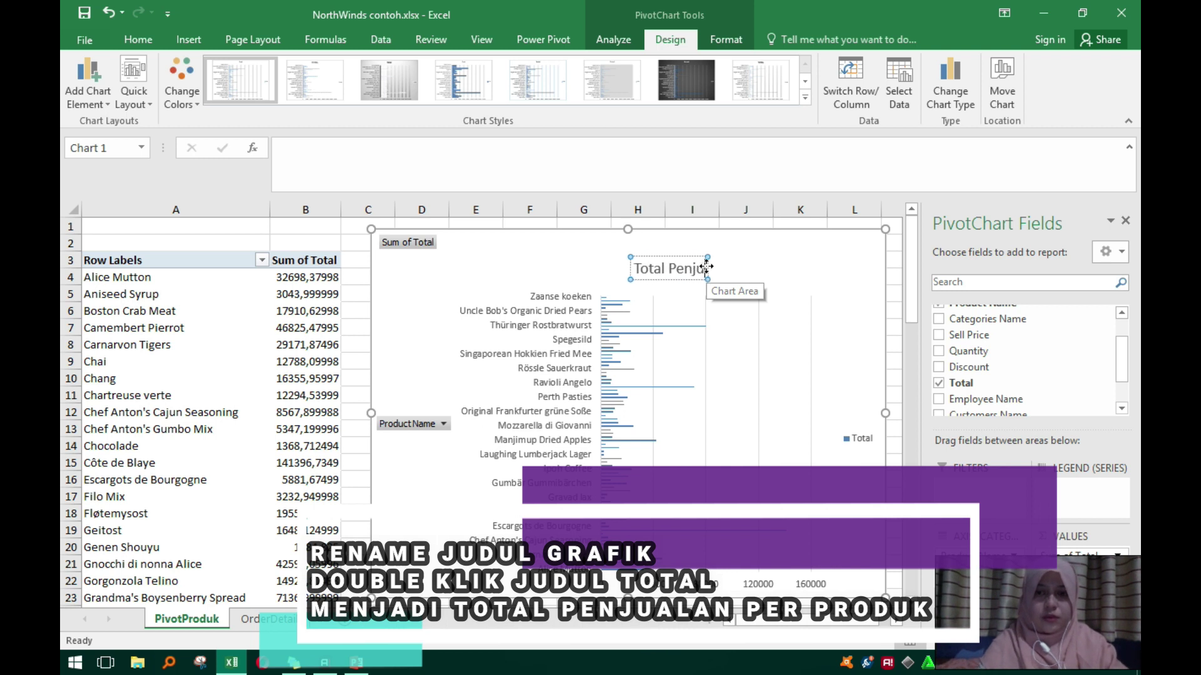
type("alan per Produk")
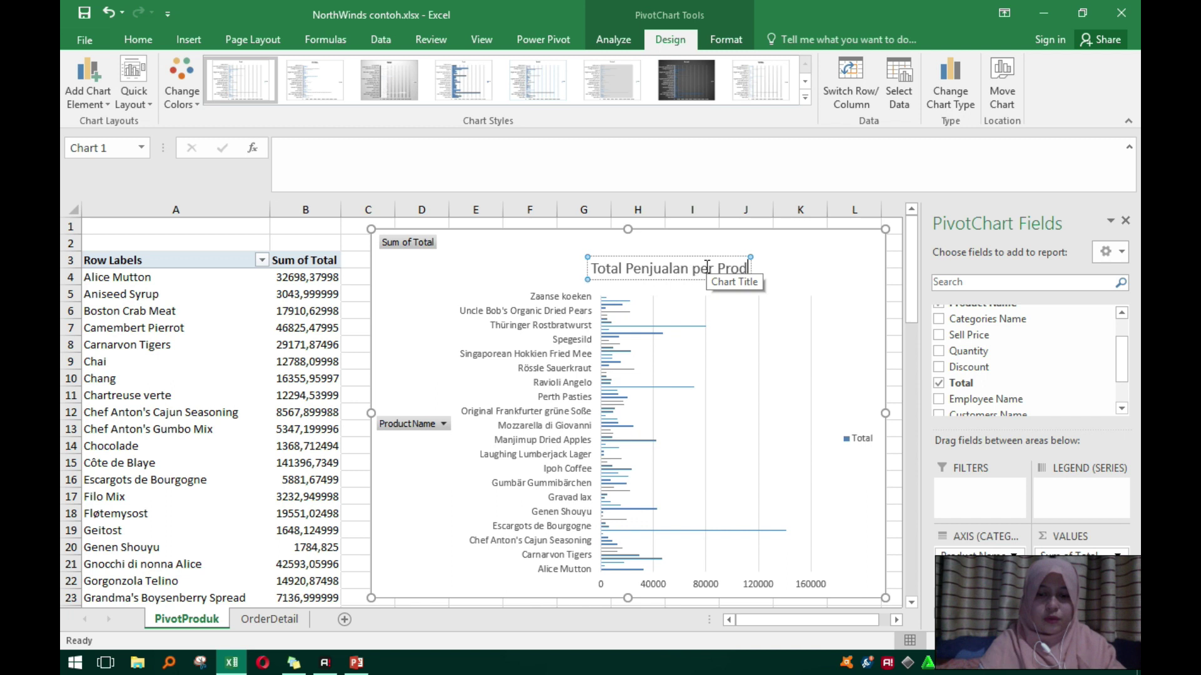
Delete the Total legend from the PivotChart.
left_click(836, 326)
left_click(863, 444)
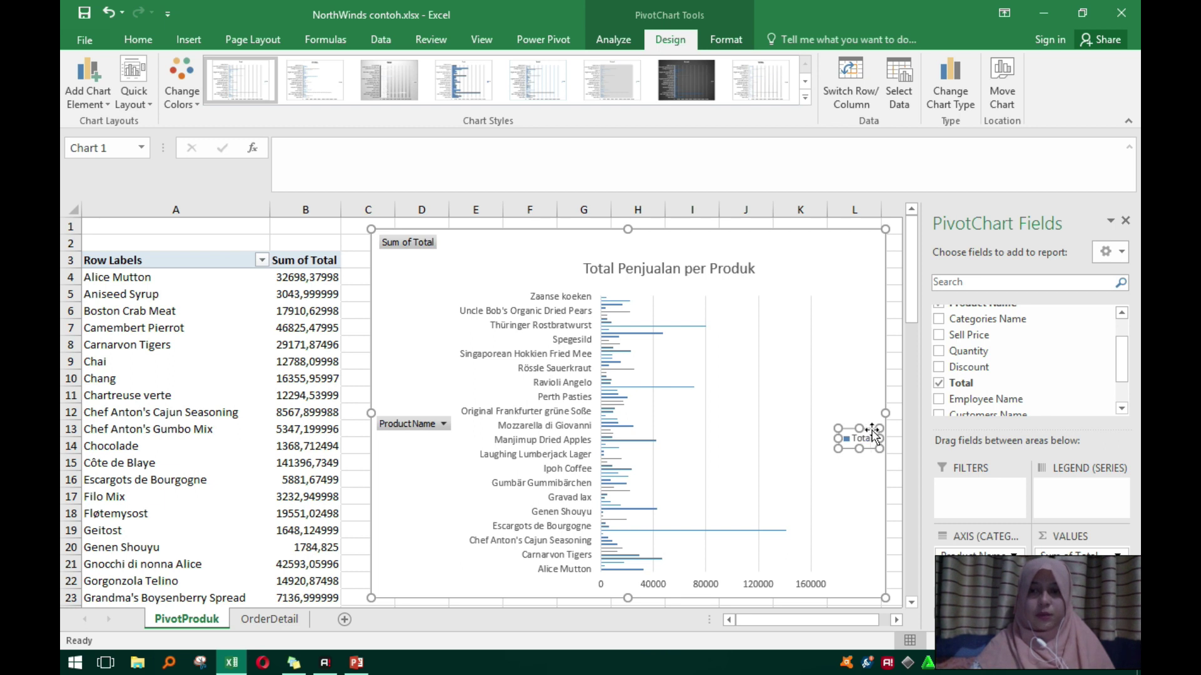
key("Delete")
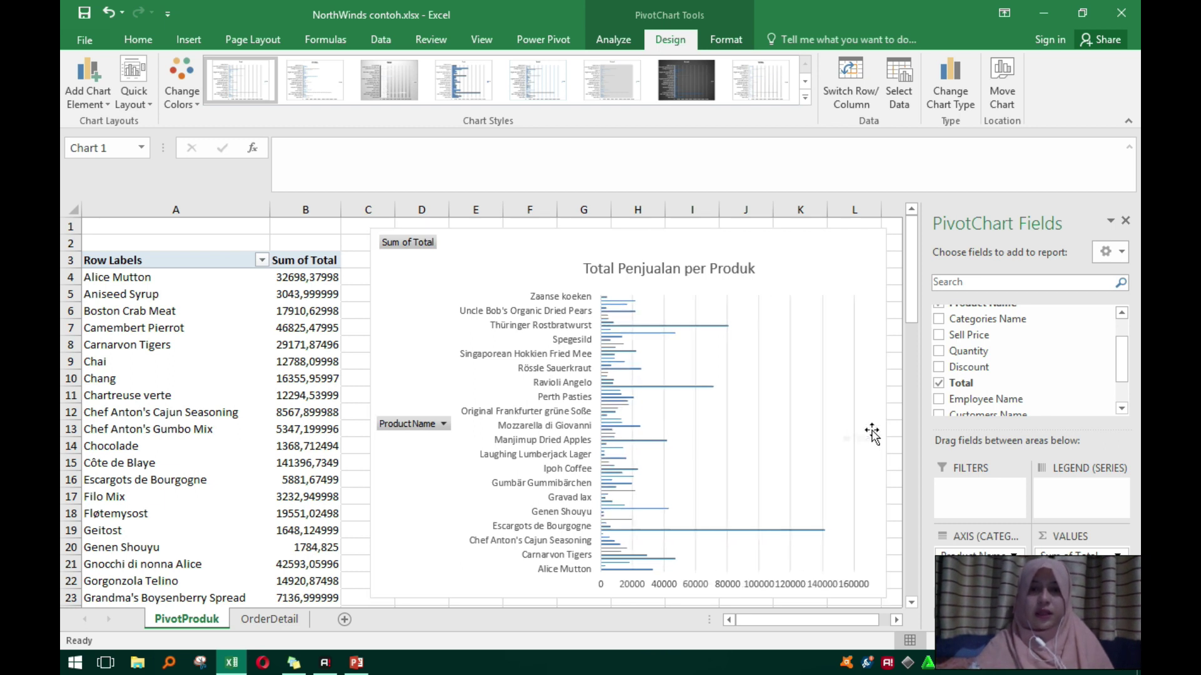
Look through the sort and filter choices of the chart's Product Name field and close them without applying any.
left_click(421, 424)
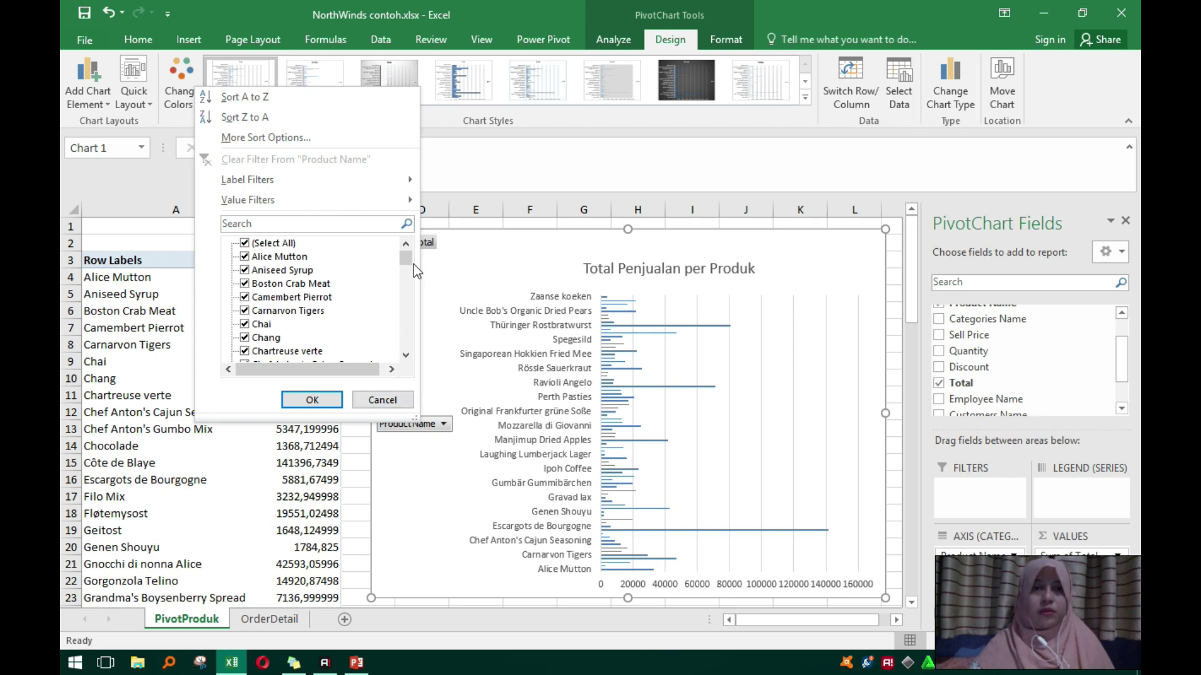
left_click_drag(404, 260, 406, 342)
left_click(399, 402)
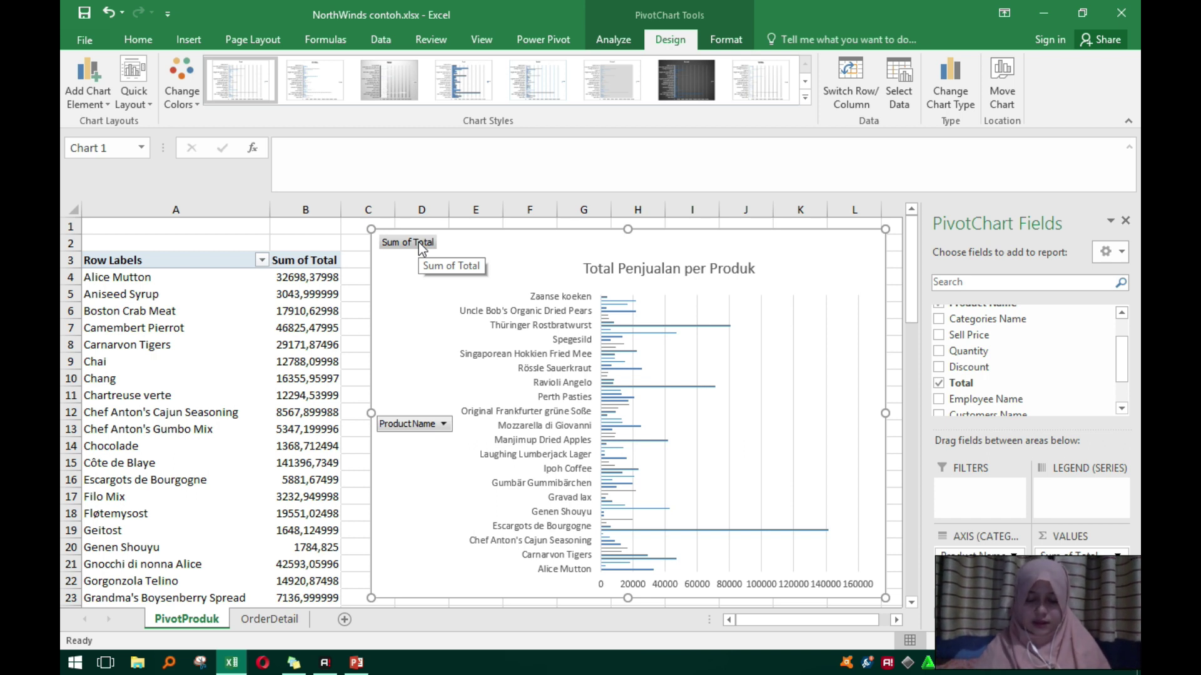
Create a PivotTable on a new worksheet from the TableOrderDetail table on the OrderDetail sheet.
left_click(268, 620)
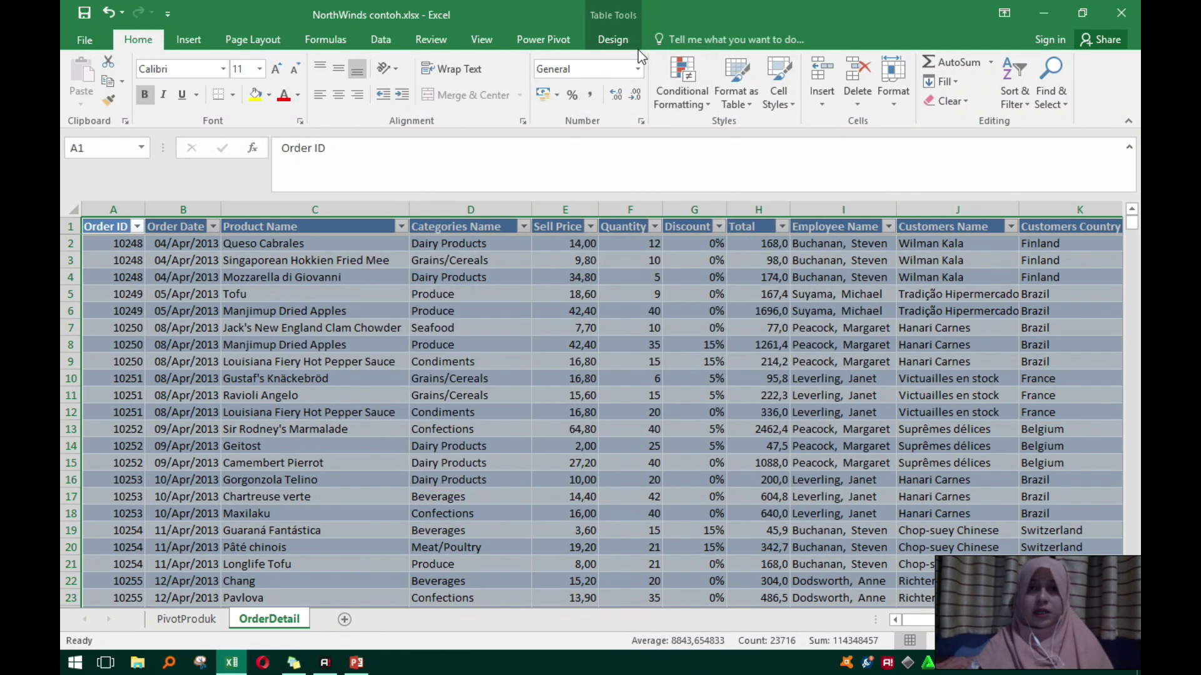
left_click(625, 47)
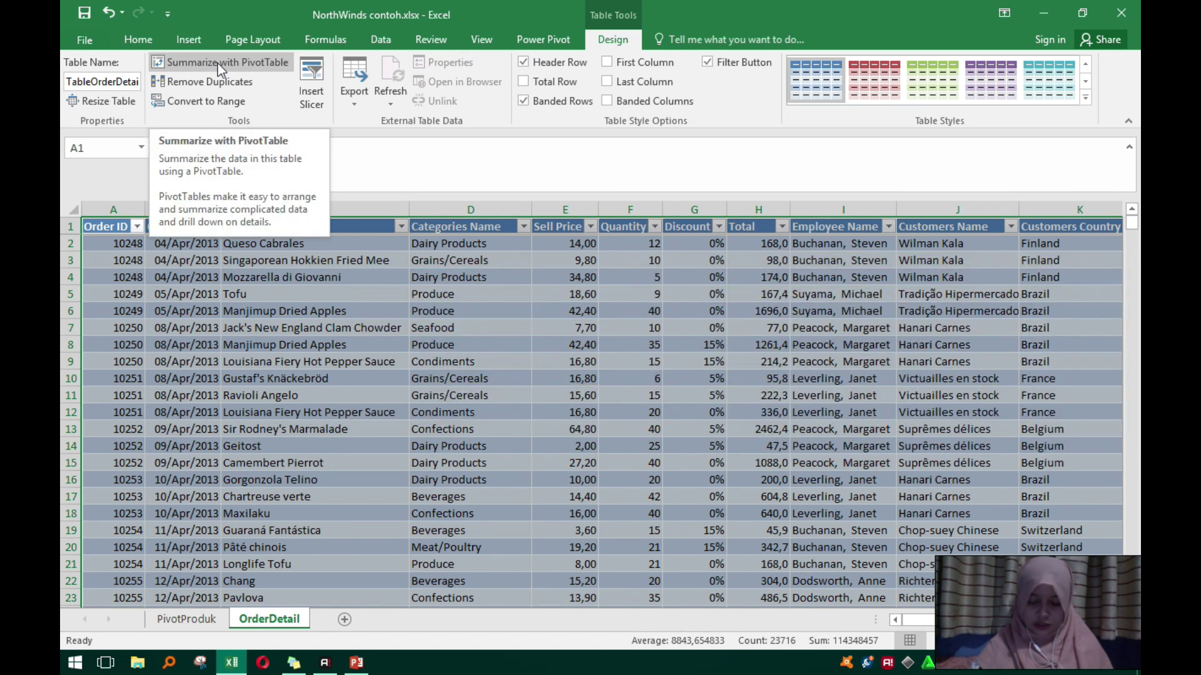
left_click(219, 65)
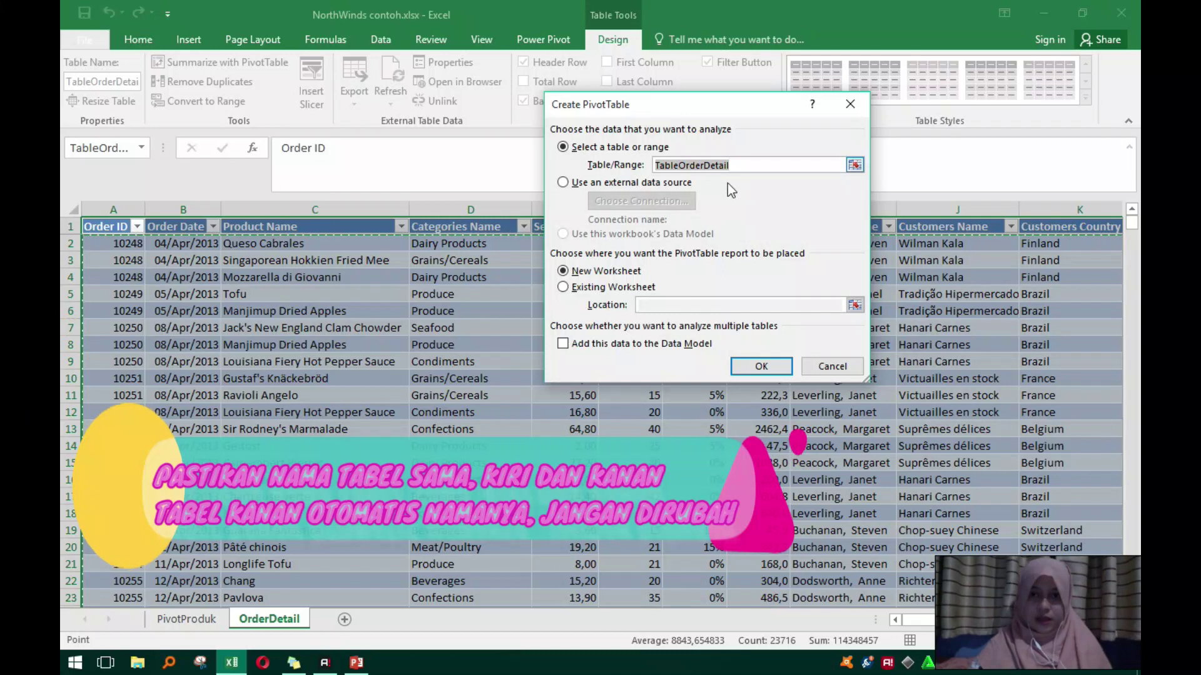
left_click(758, 368)
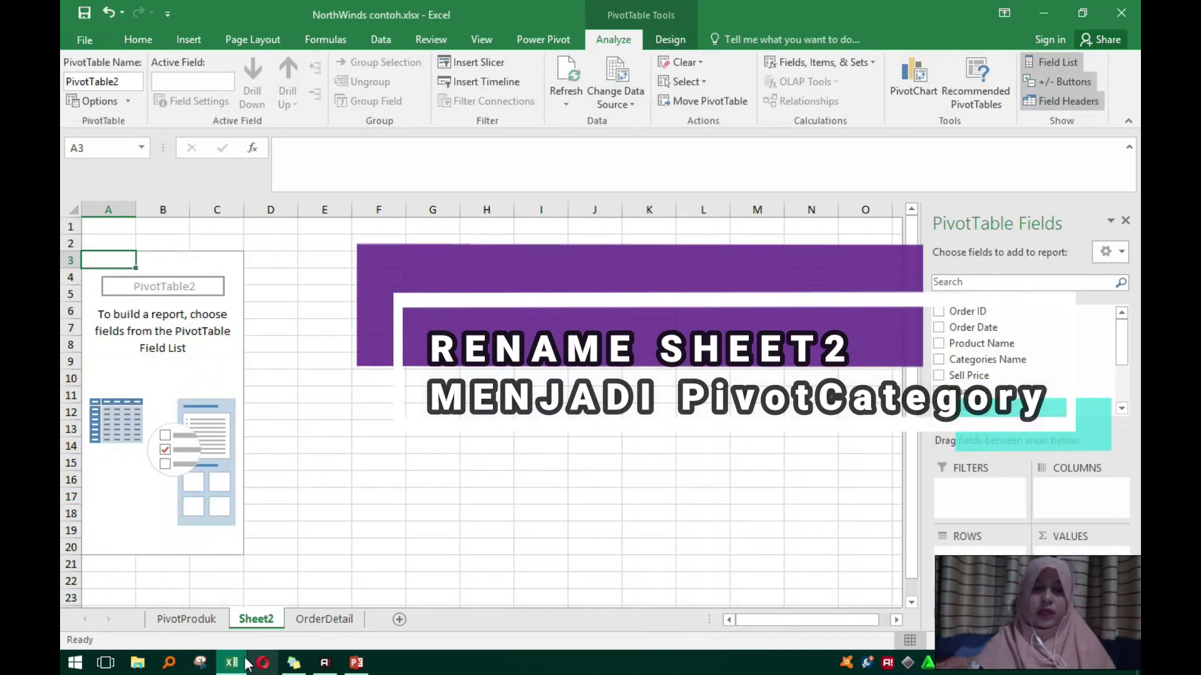
Rename the new PivotTable sheet as PivotCategory.
right_click(257, 618)
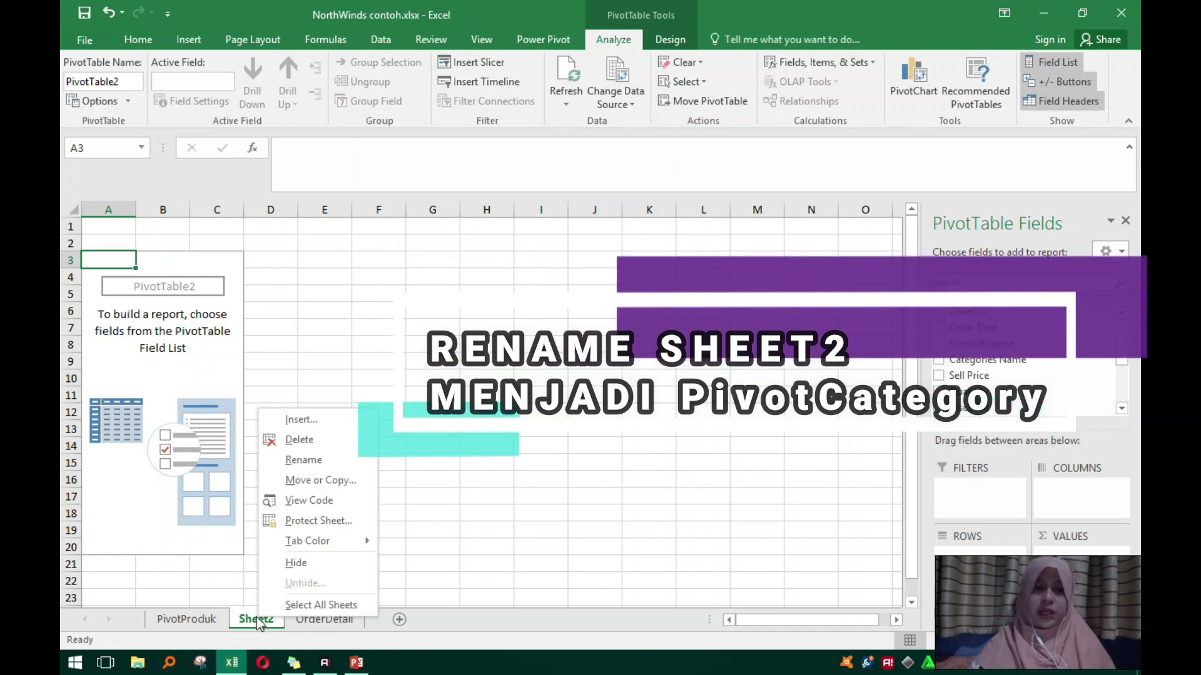
left_click(302, 460)
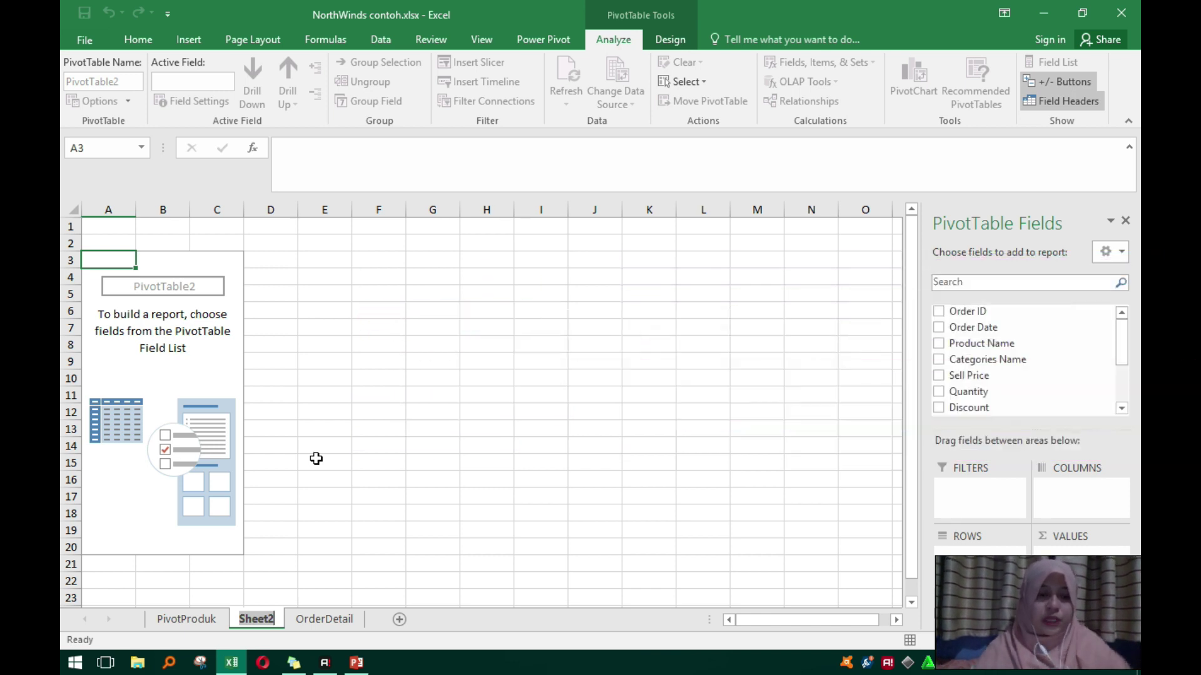
type("Pivot")
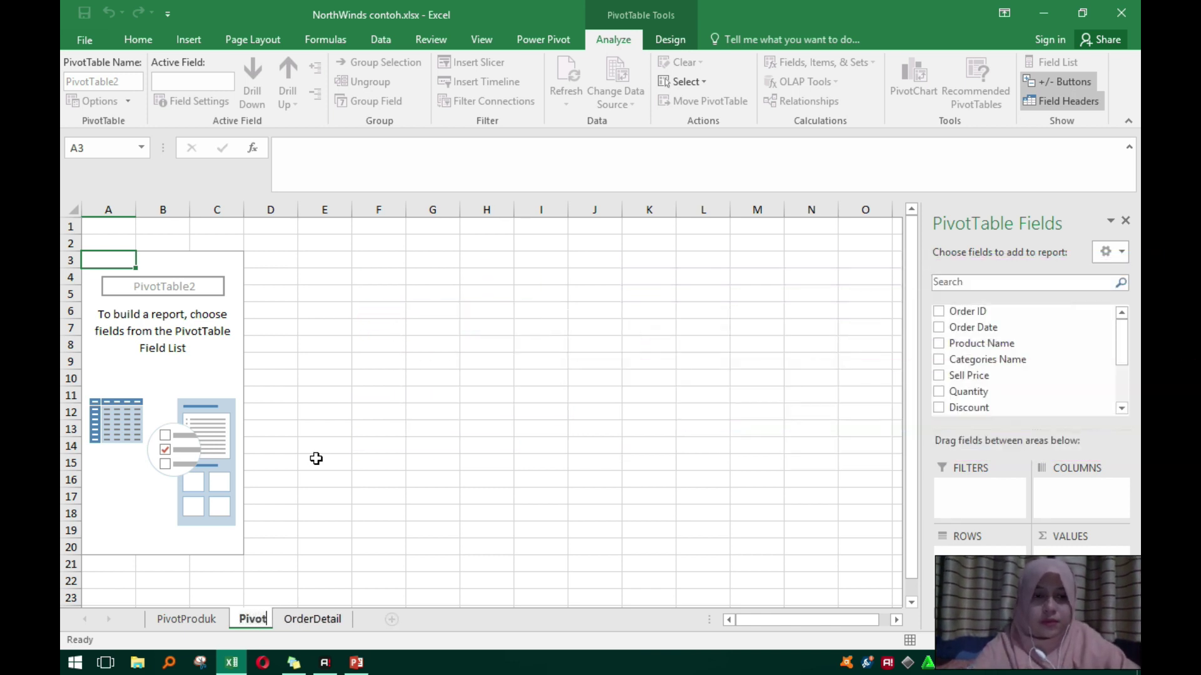
type("Cat")
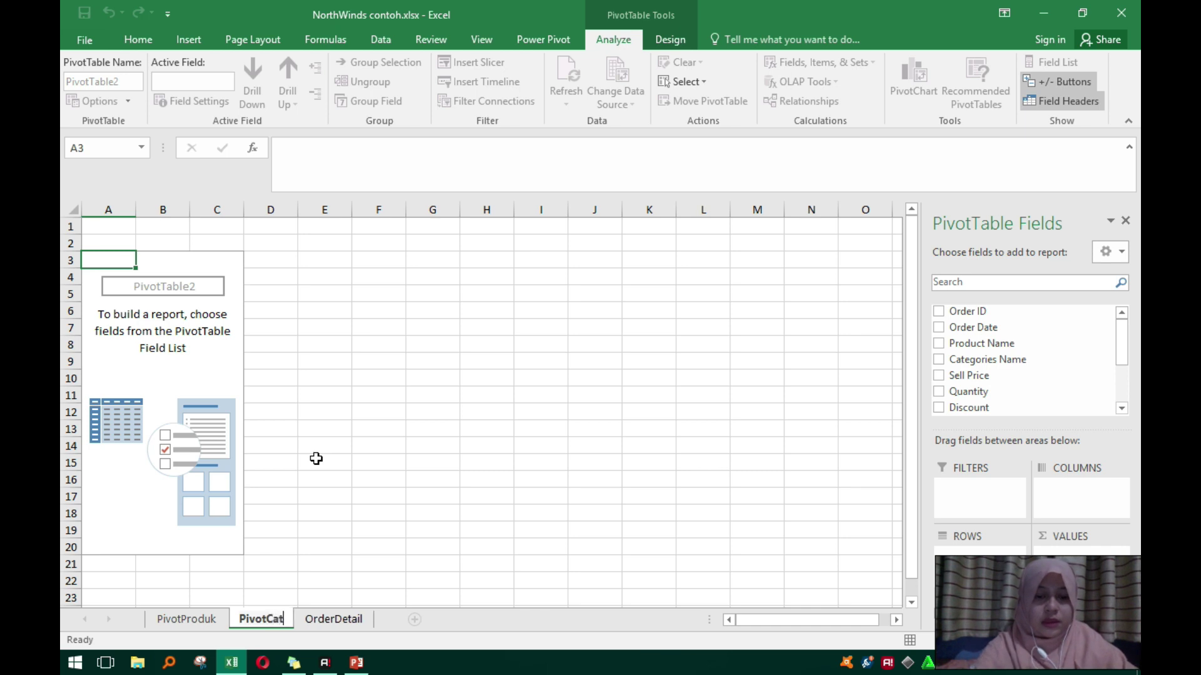
type("egory")
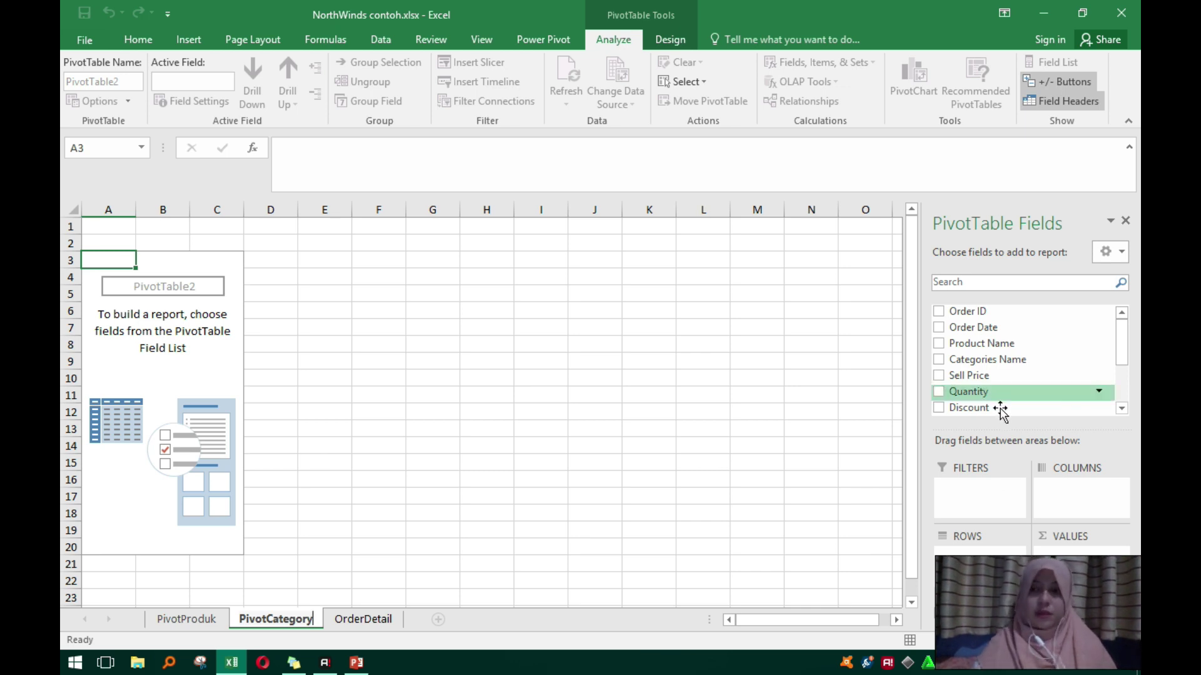
Add Categories Name as the PivotTable's row field and Total as its summed value field.
left_click(940, 360)
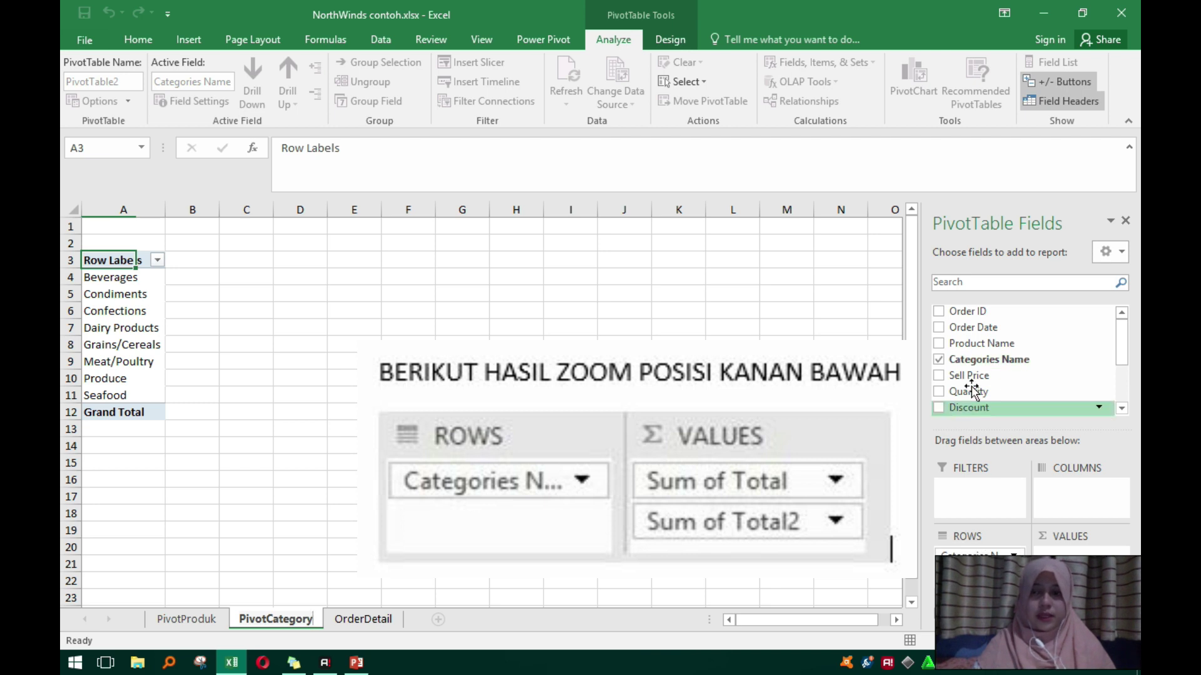
scroll(960, 385, "down", 1)
left_click(939, 383)
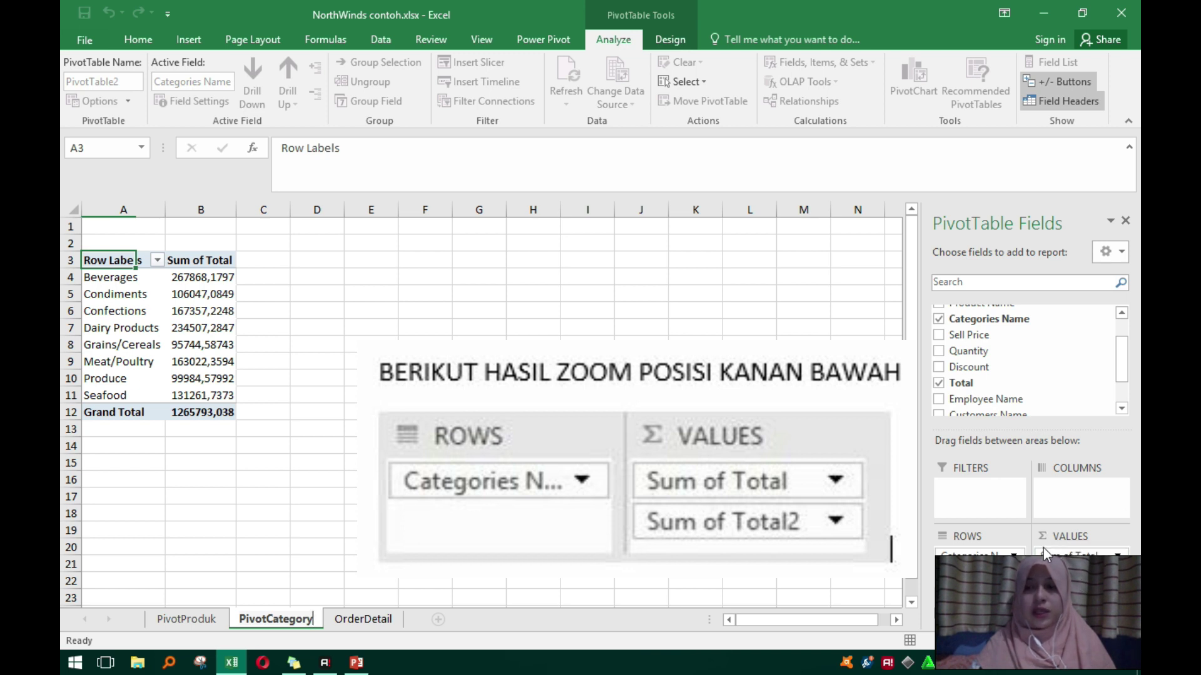
Add the Total field to the PivotTable's values a second time, as a second sum column.
left_click(1094, 556)
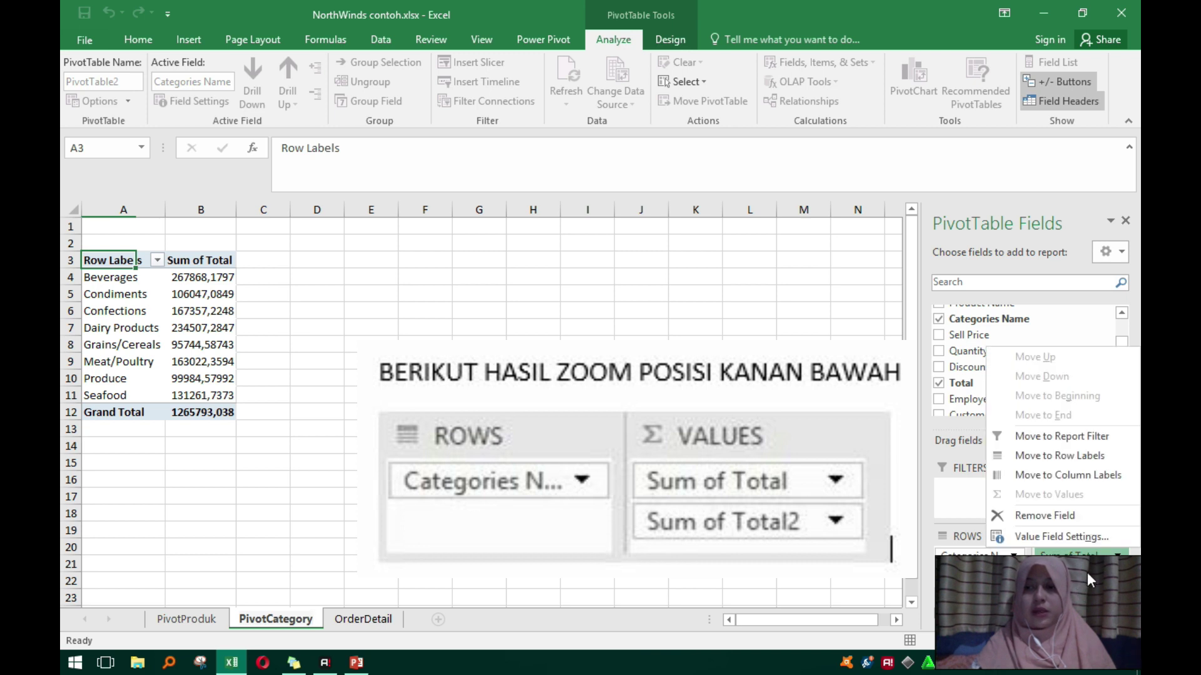
left_click(803, 497)
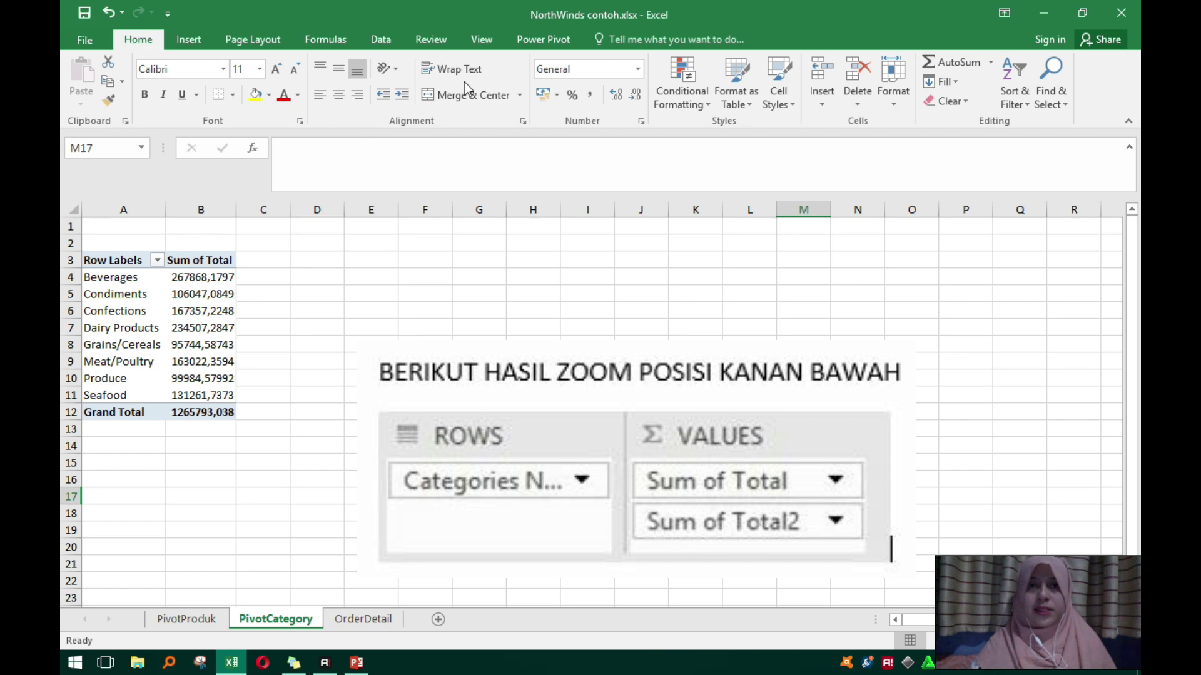
left_click(528, 40)
left_click(137, 330)
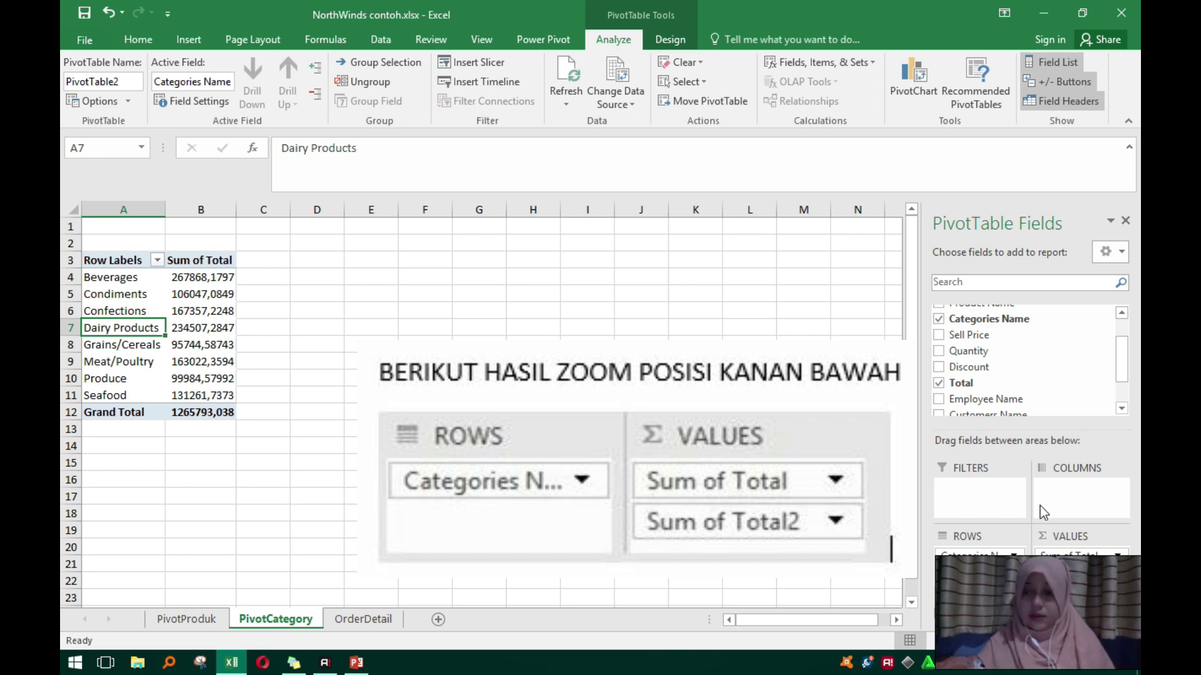
left_click_drag(983, 385, 1080, 572)
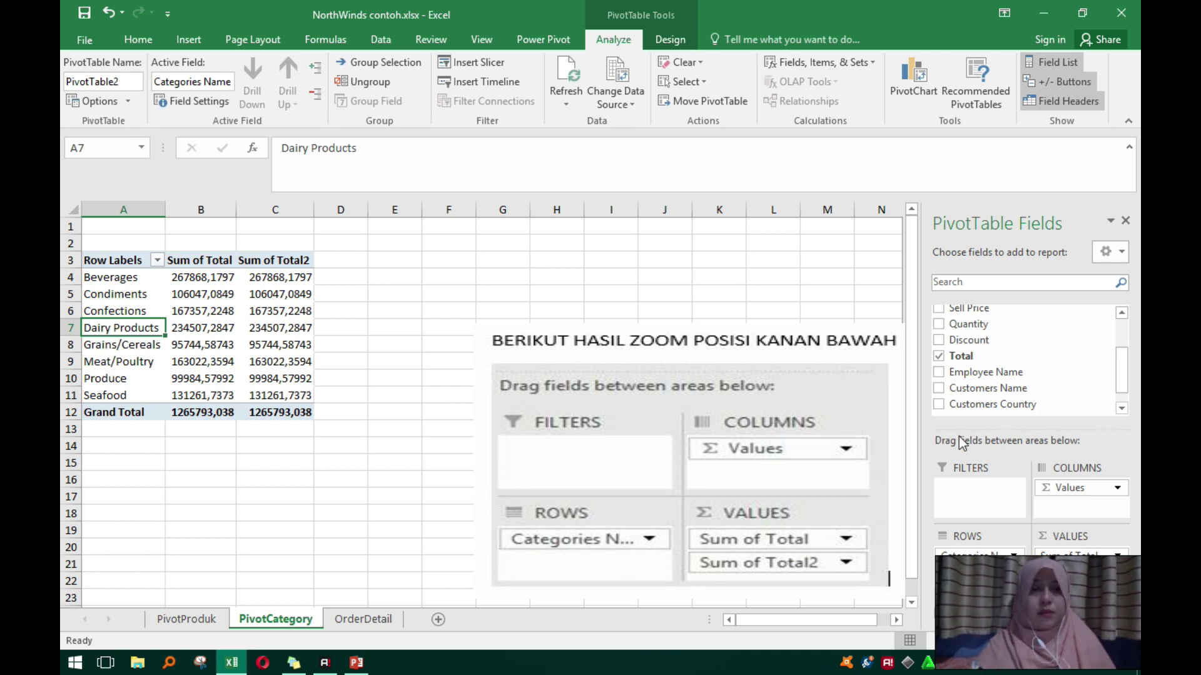
Show the values of the Sum of Total2 column as % of Grand Total.
left_click(267, 263)
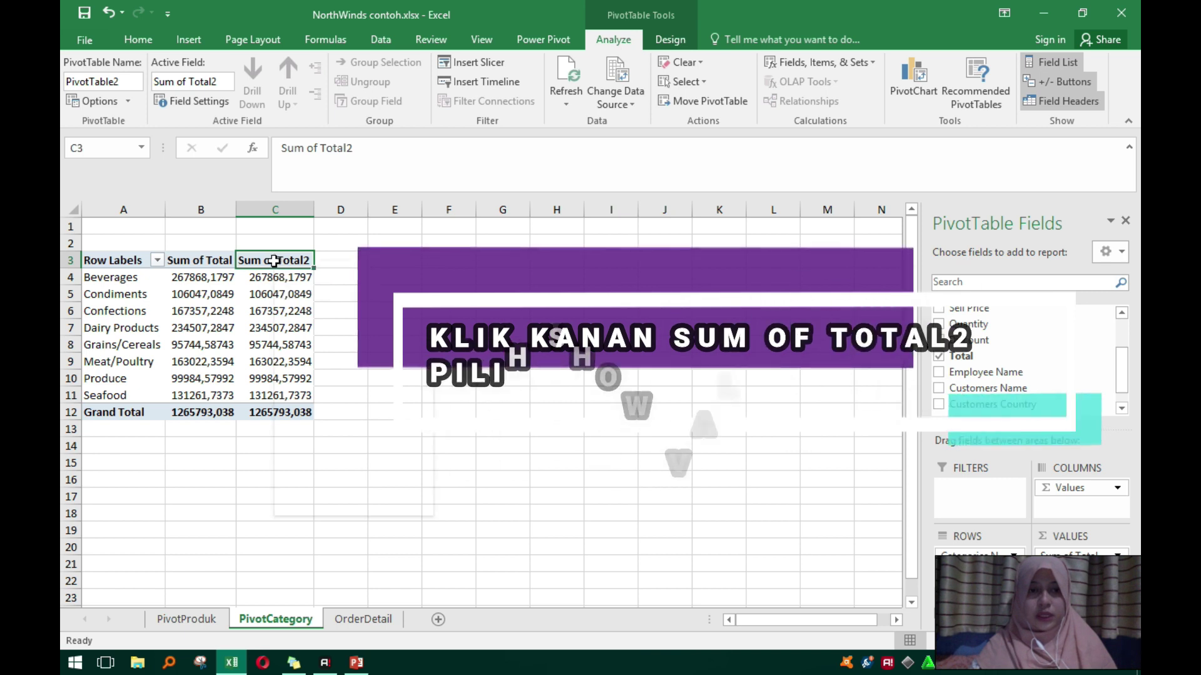
right_click(273, 263)
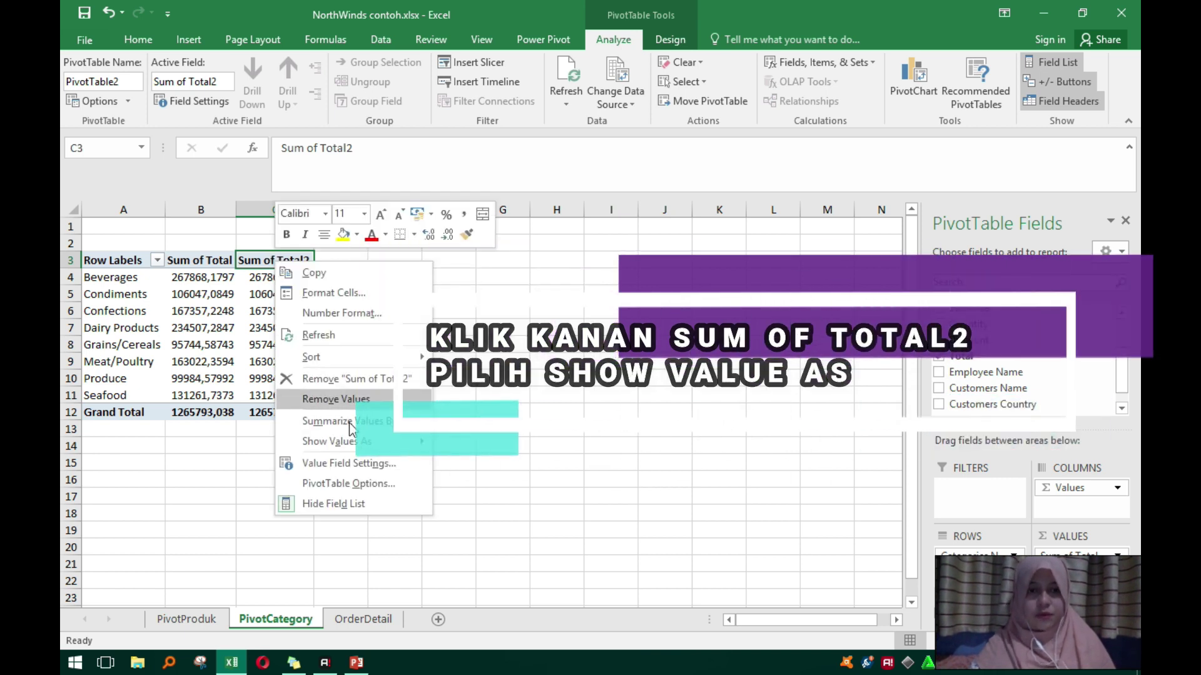
mouse_move(394, 449)
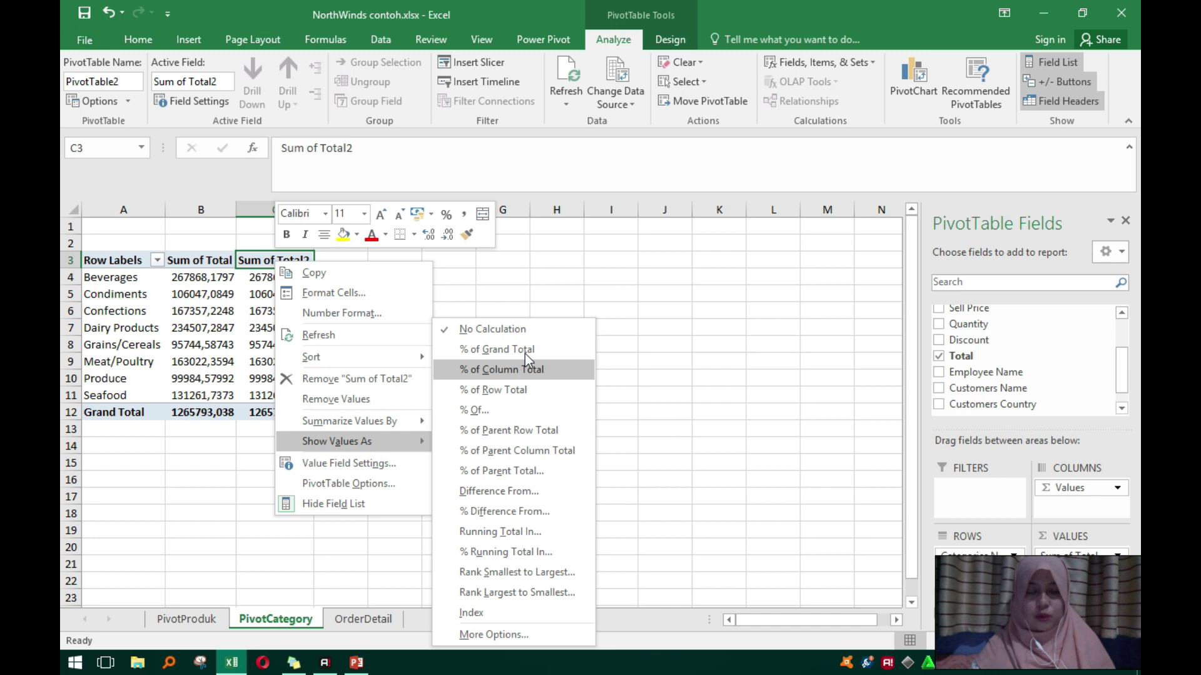
left_click(524, 354)
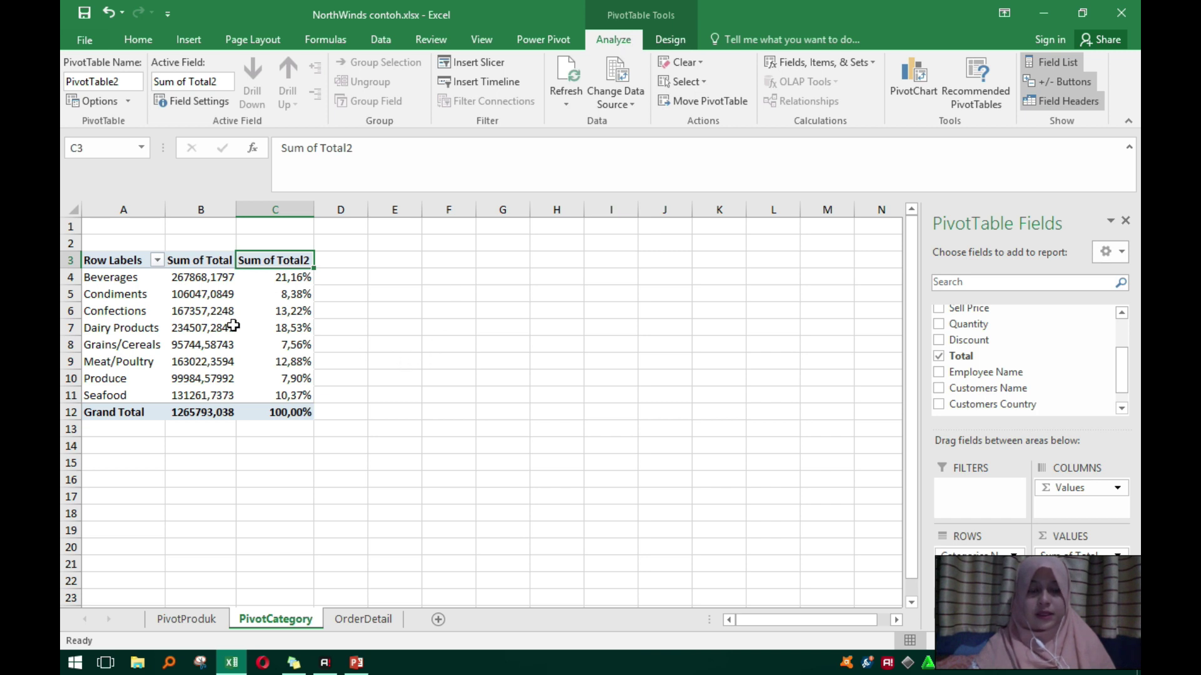
left_click(419, 323)
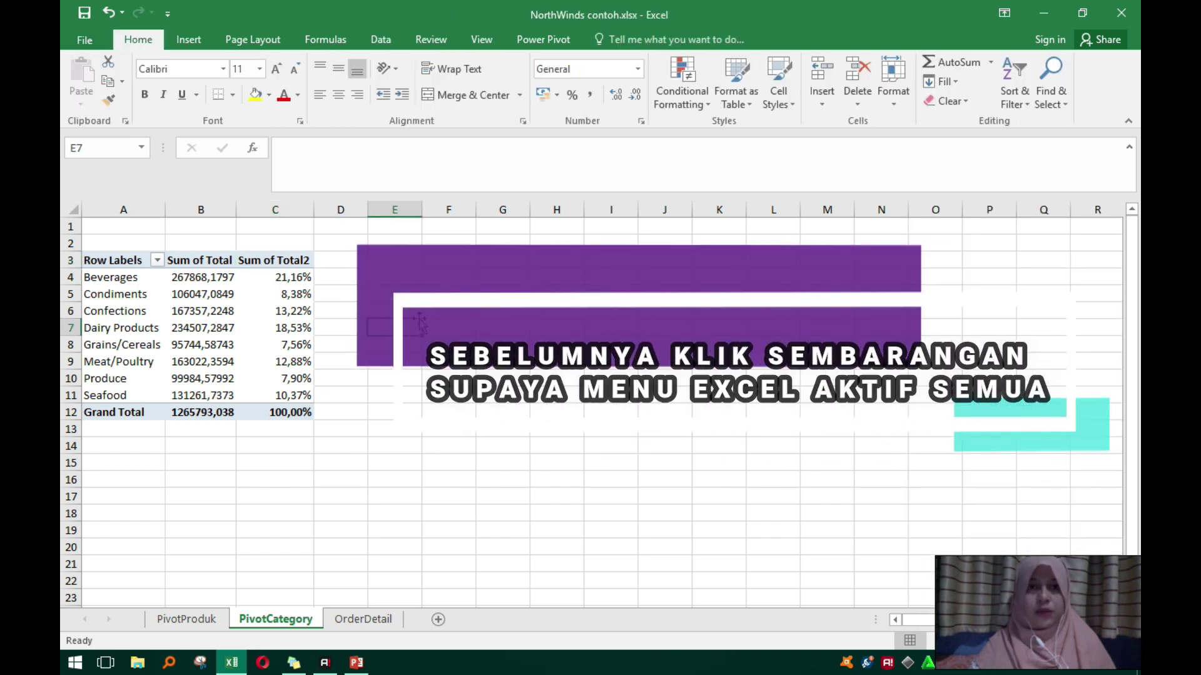
left_click(275, 294)
left_click(112, 261)
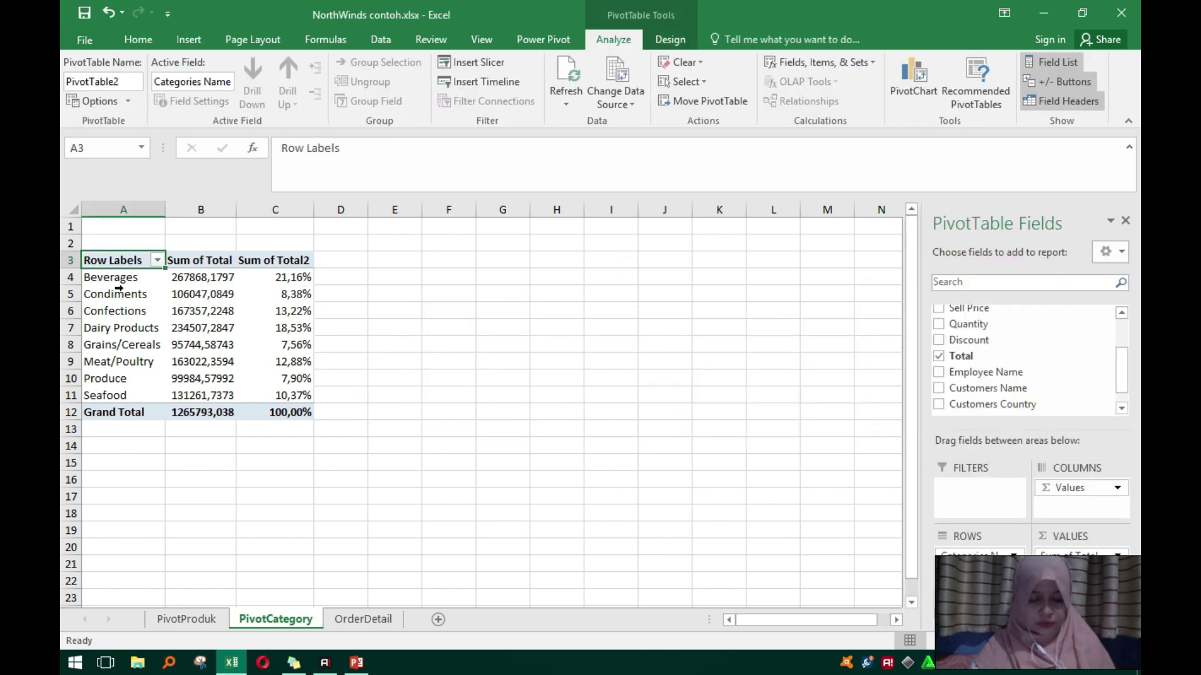
left_click(258, 261)
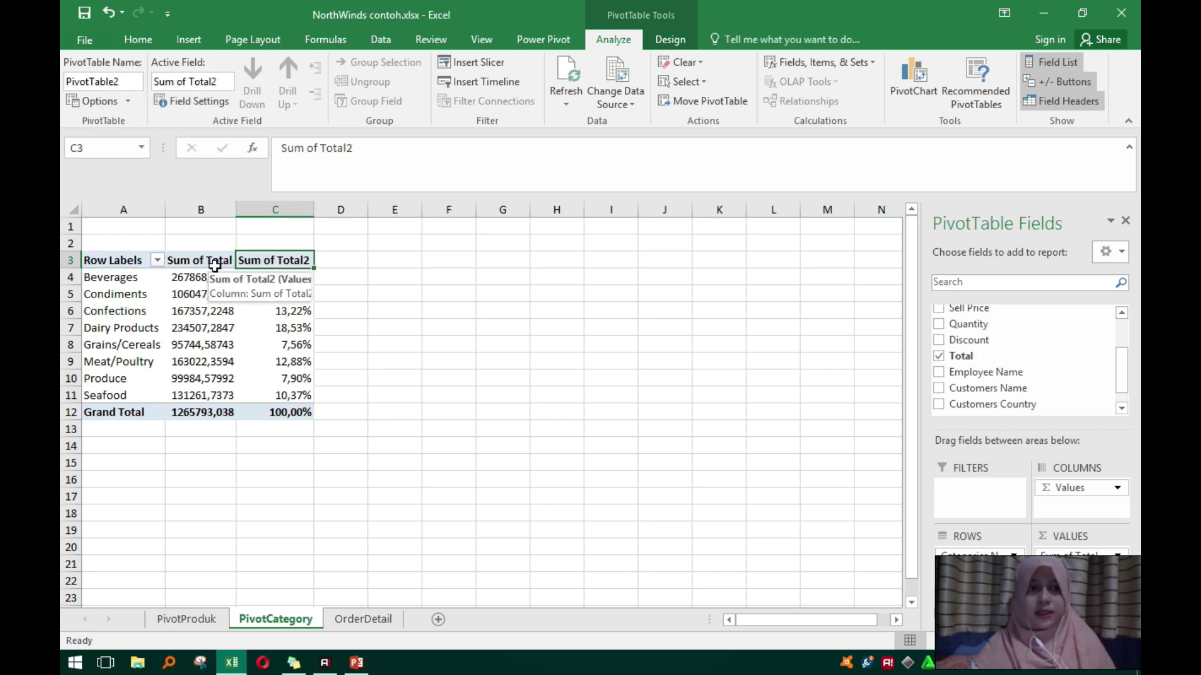
left_click(134, 254)
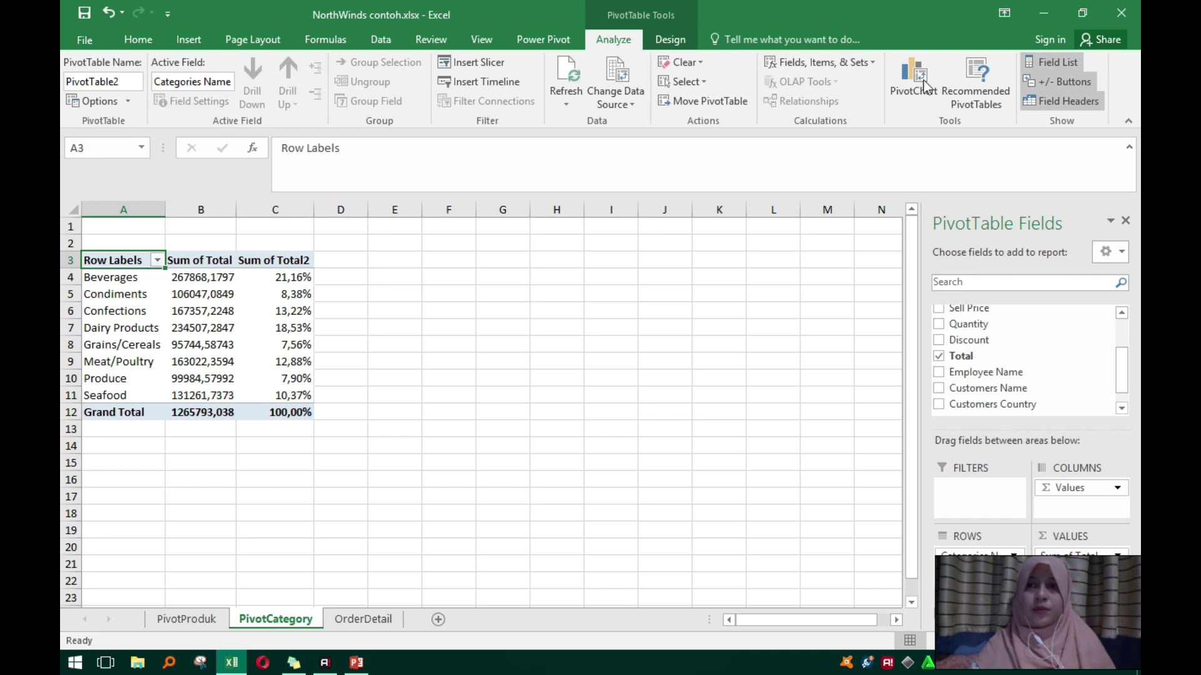
left_click(902, 72)
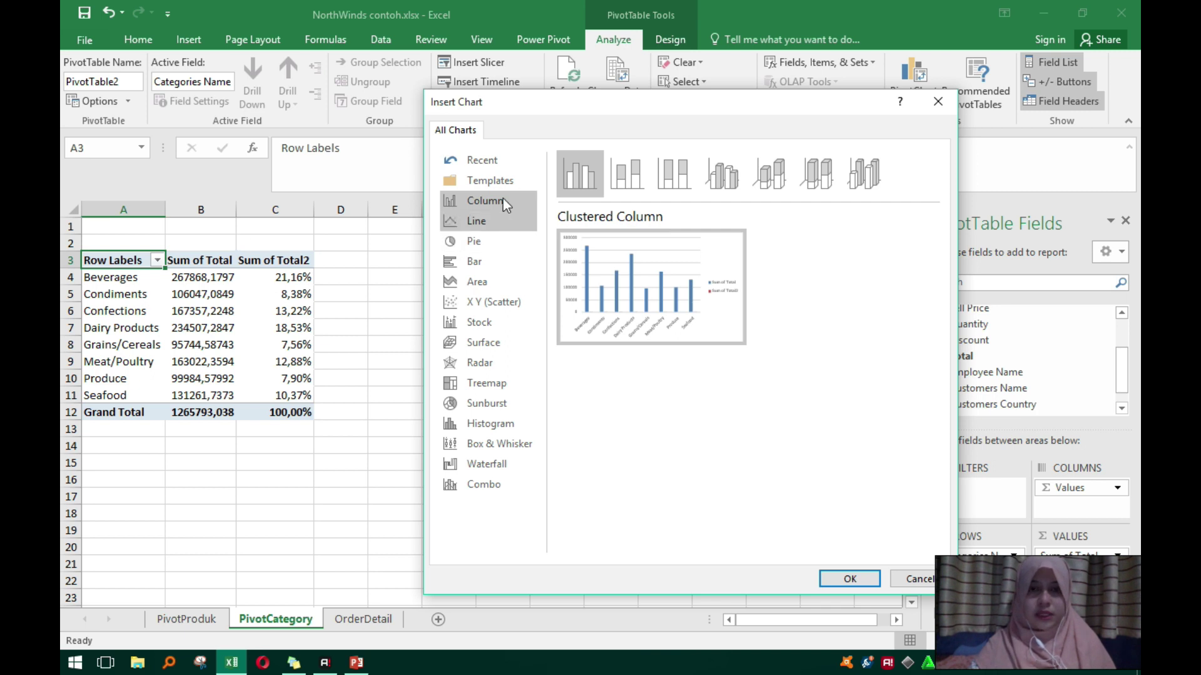
left_click(491, 250)
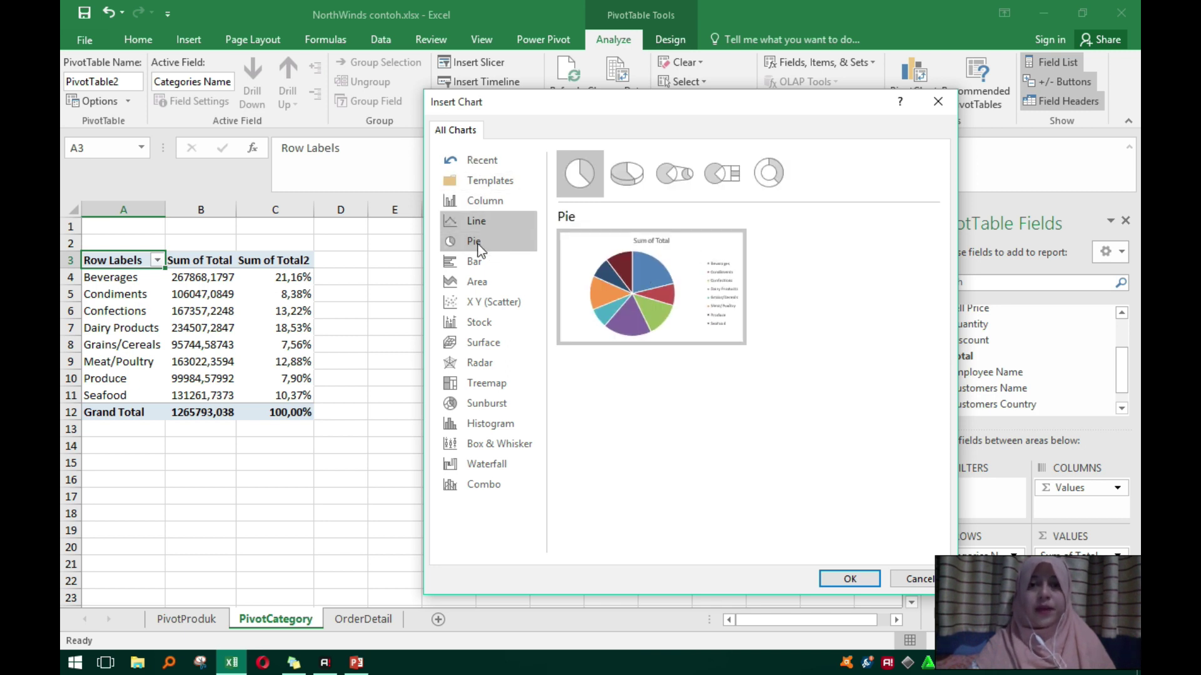
mouse_move(699, 329)
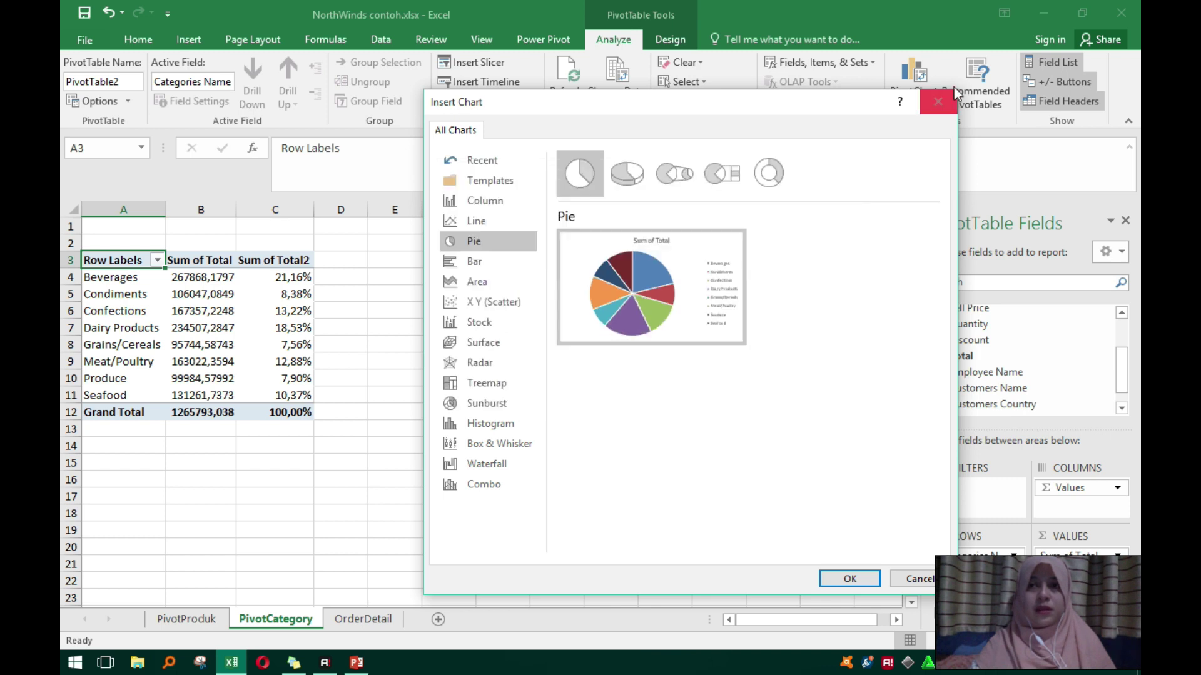
left_click(938, 102)
Insert a standard Pie PivotChart for the category PivotTable, starting from its Sum of Total2 column.
left_click(286, 259)
left_click(913, 74)
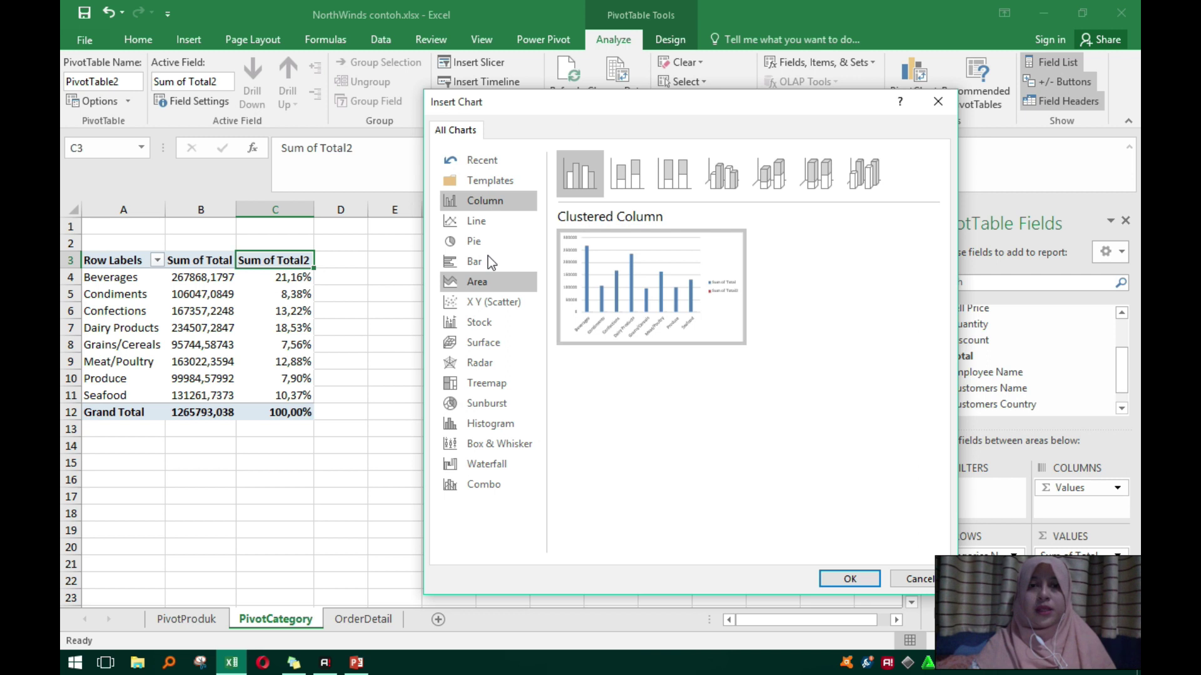
left_click(478, 242)
mouse_move(639, 318)
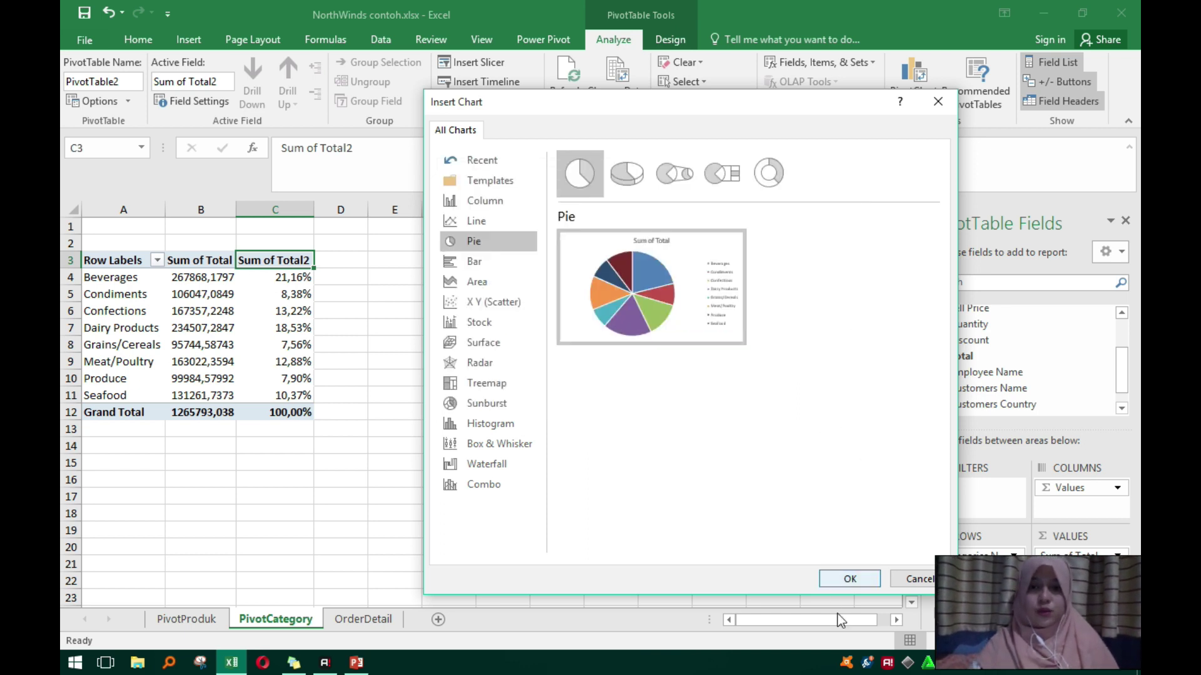
left_click(849, 579)
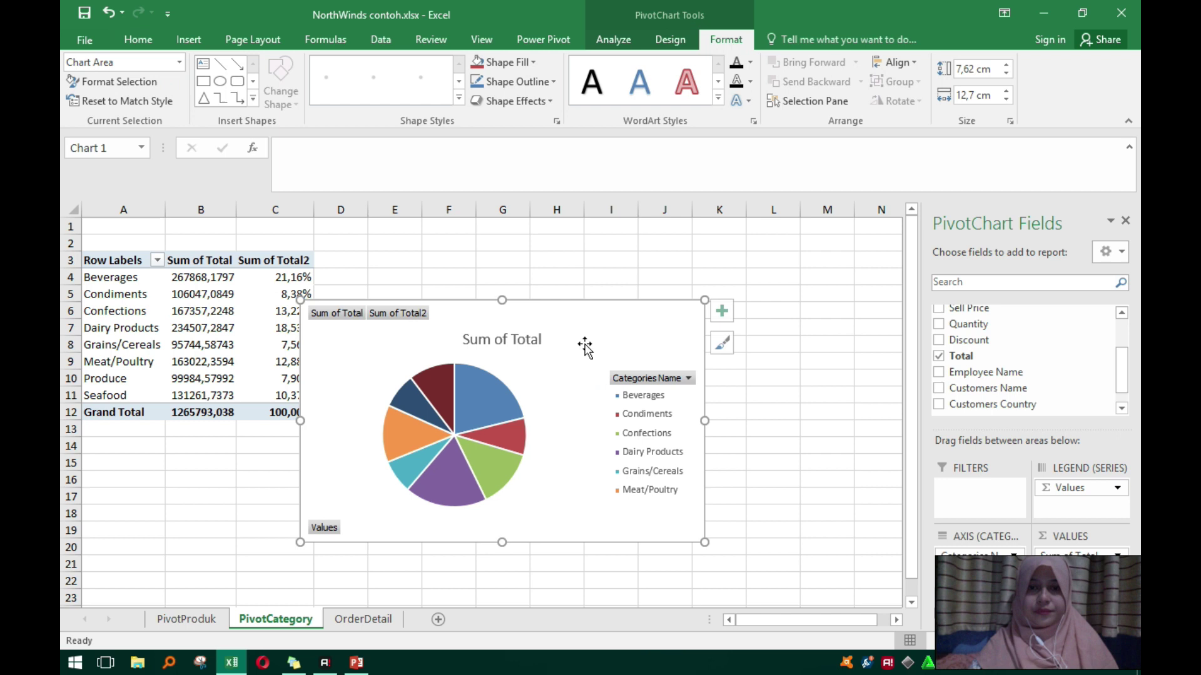
Place the pie PivotChart beside the PivotTable from about cell E1 and enlarge it to about 10.8 cm high by 16.15 cm wide.
mouse_move(578, 290)
left_mouse_down()
mouse_move(648, 235)
mouse_move(635, 224)
left_mouse_up()
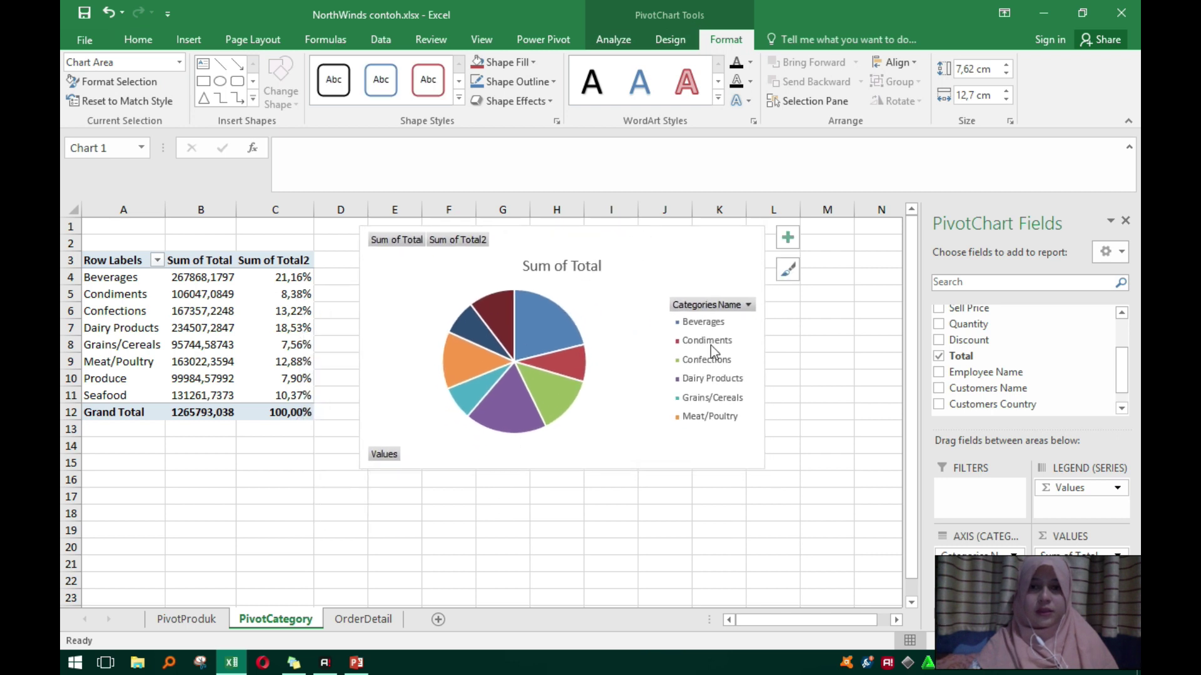
left_click_drag(764, 466, 874, 569)
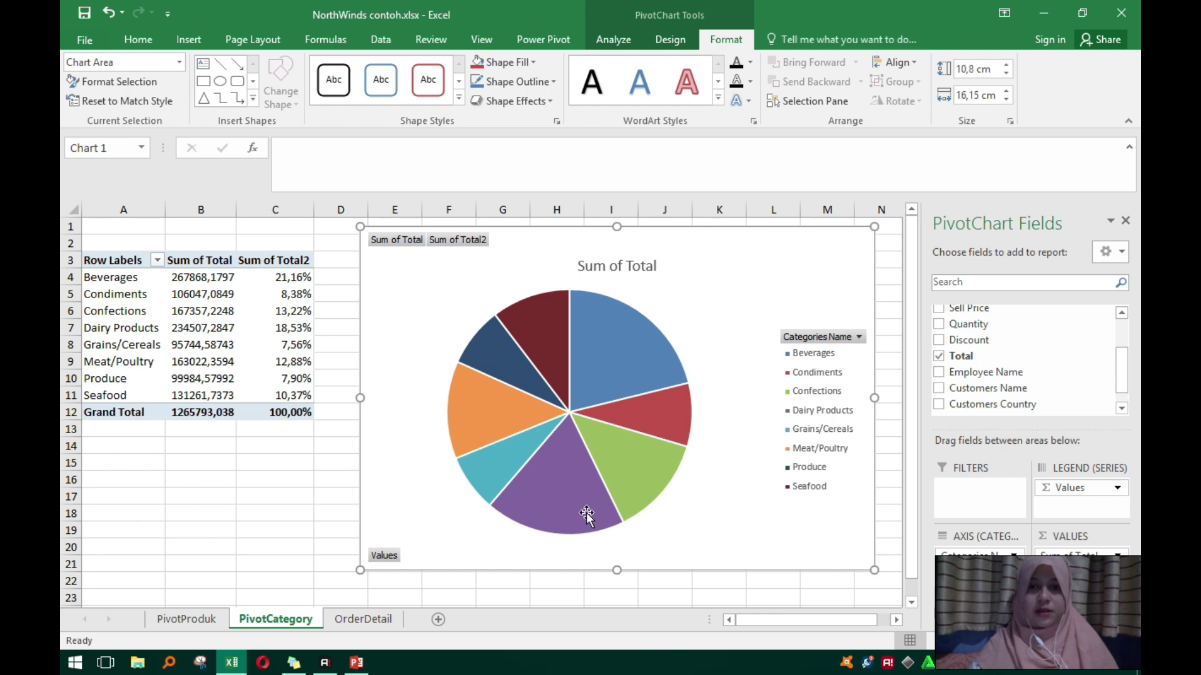
mouse_move(629, 474)
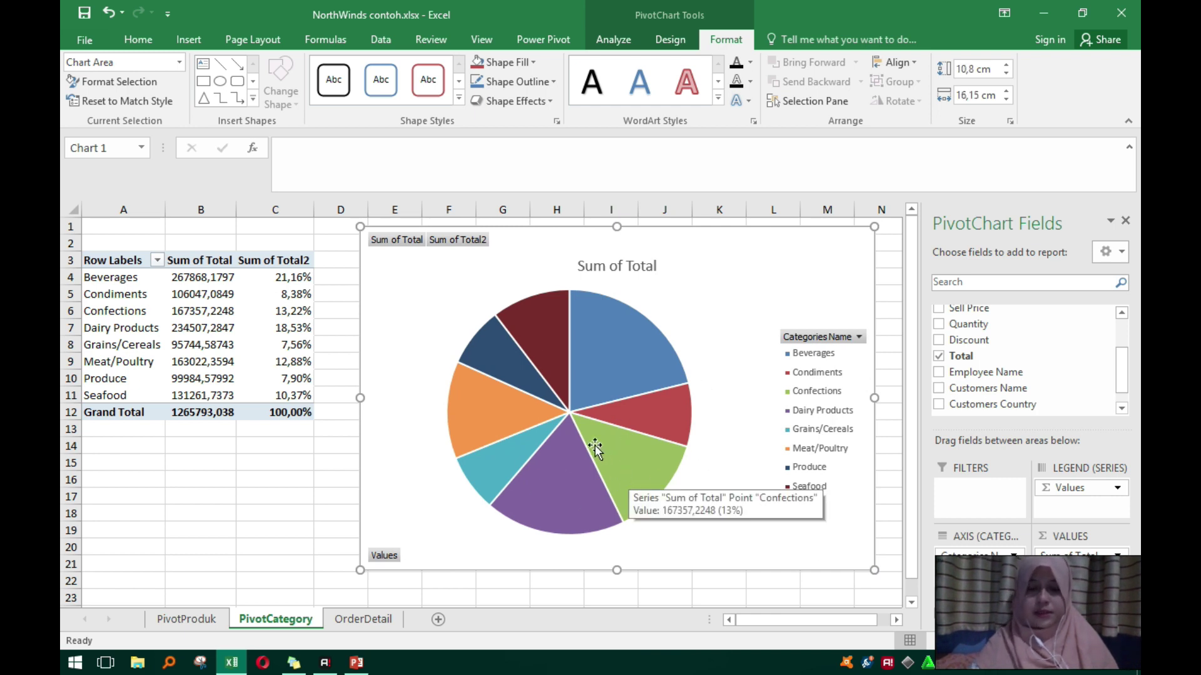
left_click(669, 40)
left_click(538, 80)
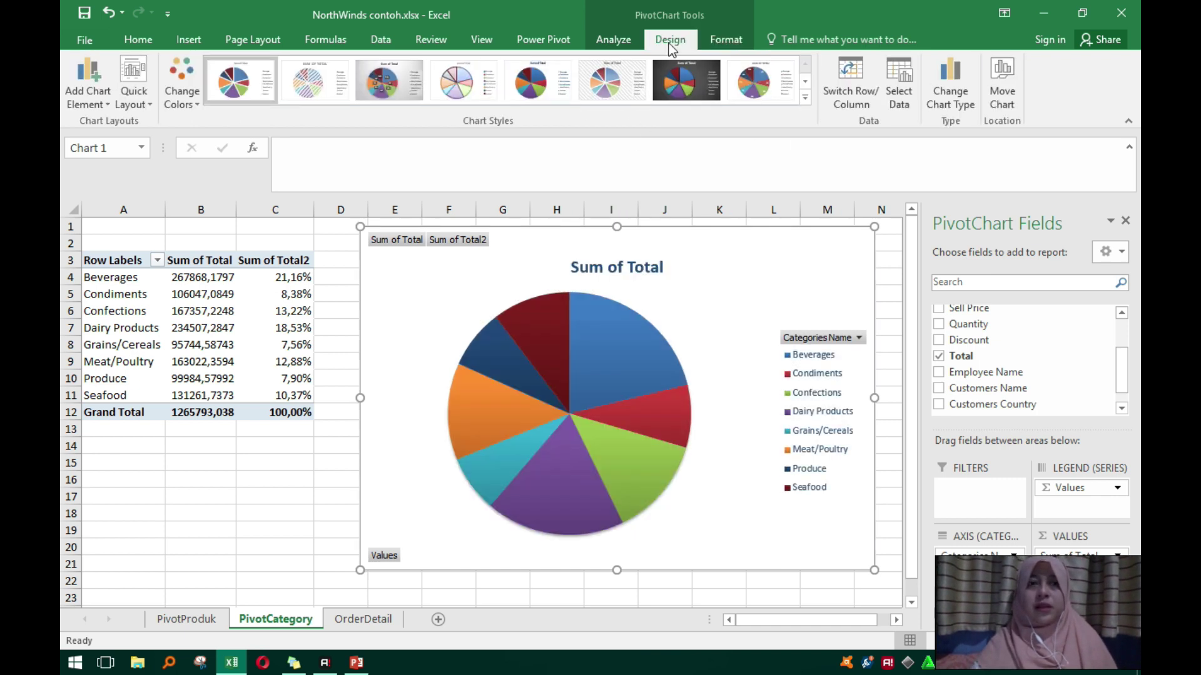
left_click(85, 98)
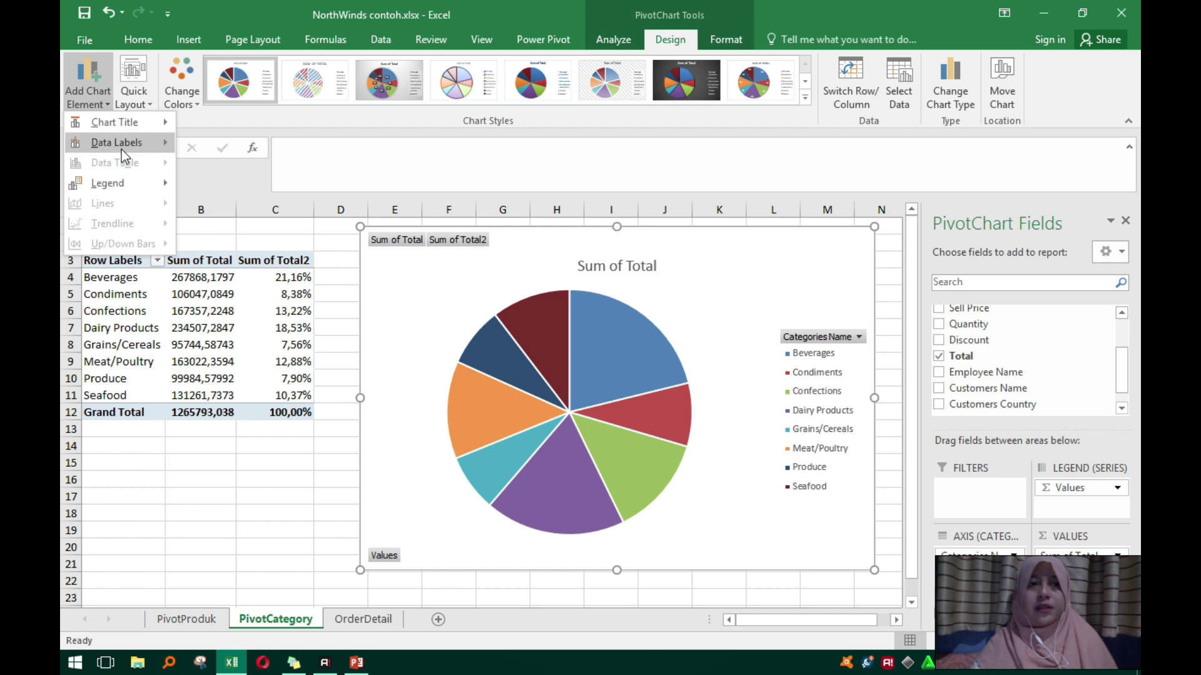
mouse_move(125, 141)
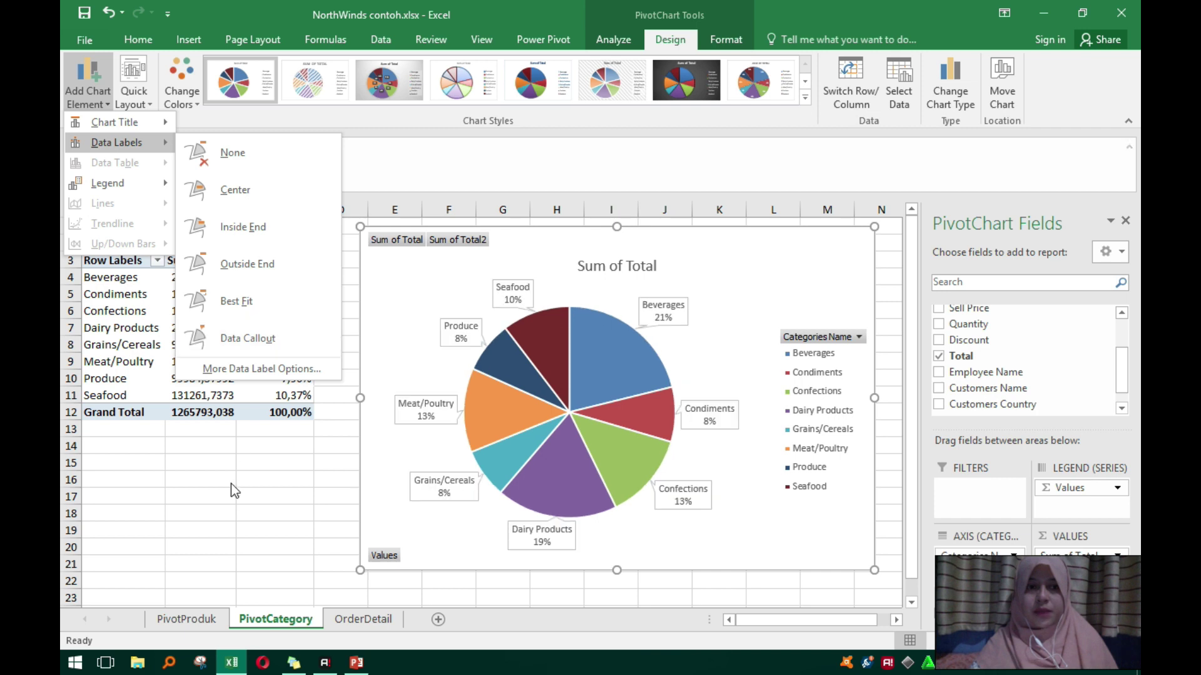
left_click(235, 499)
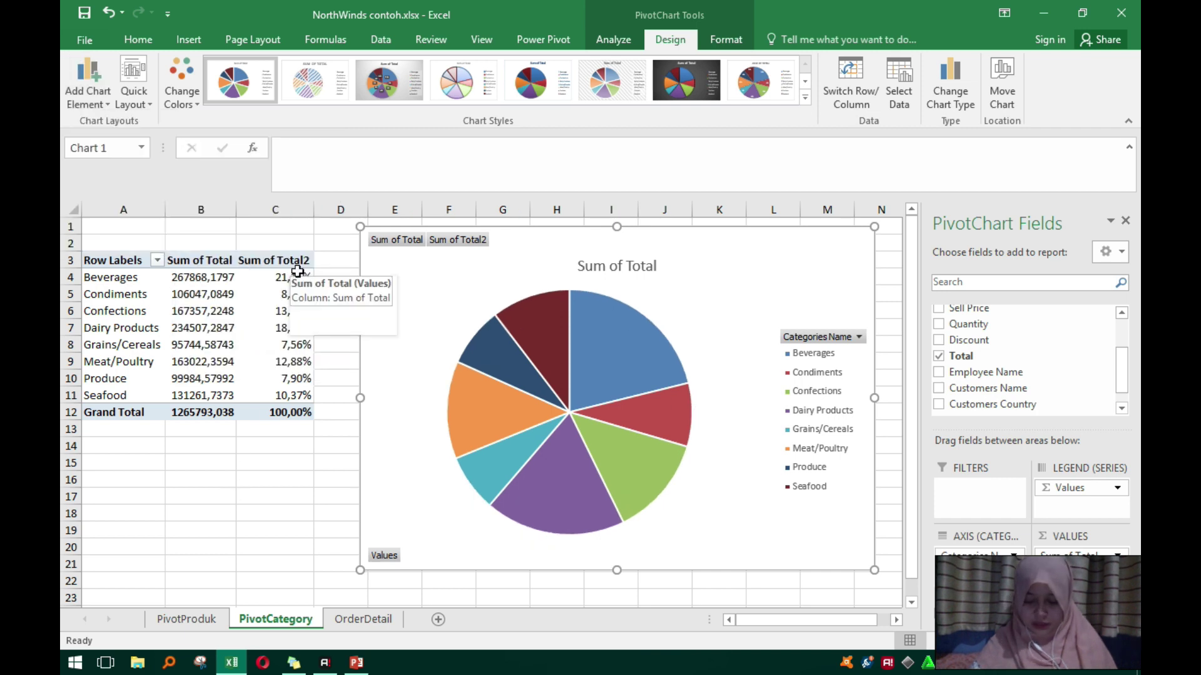
left_click_drag(292, 258, 291, 412)
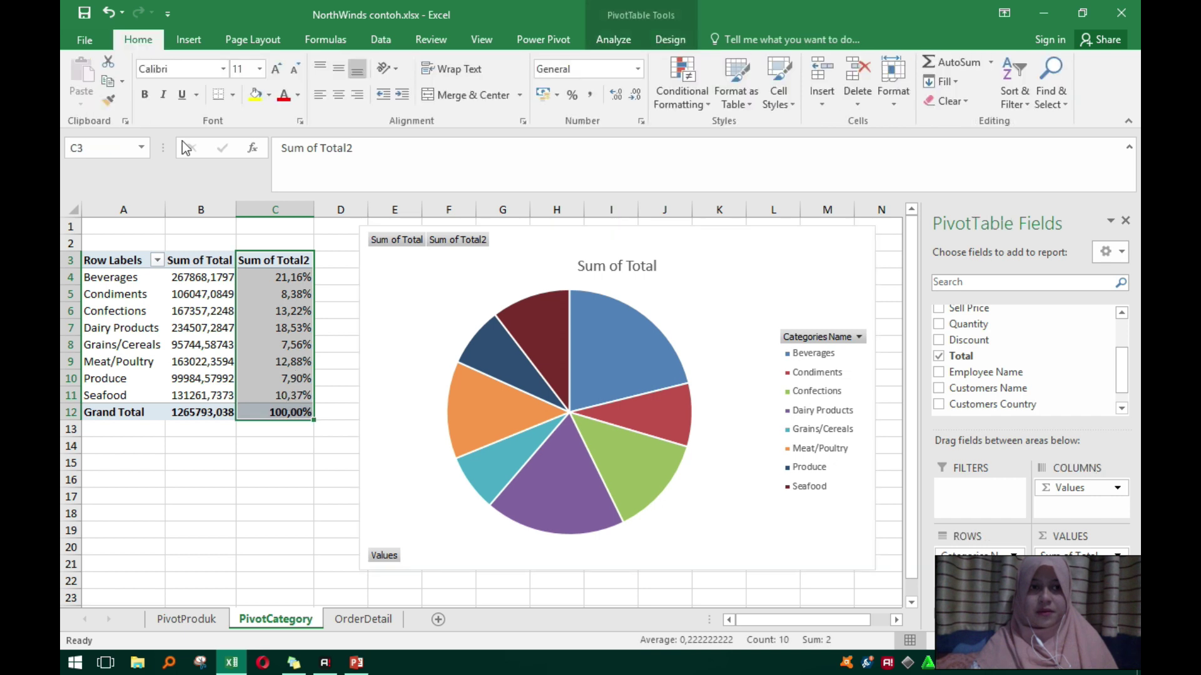
left_click(633, 36)
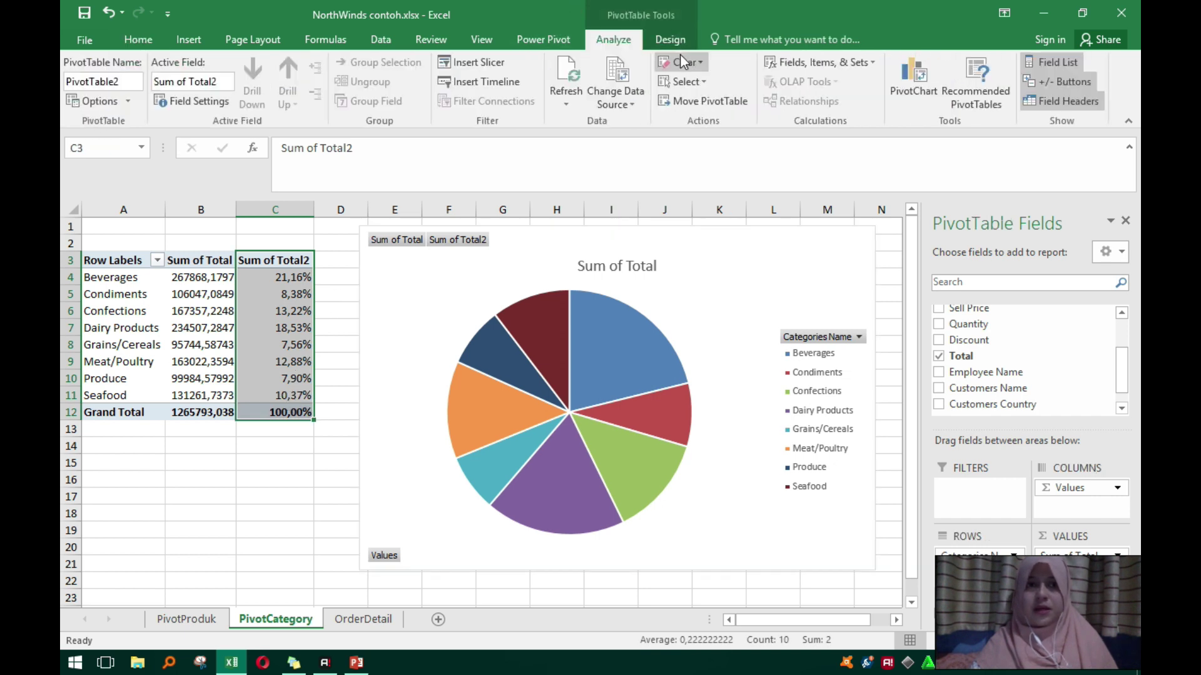
left_click(918, 92)
left_click(934, 102)
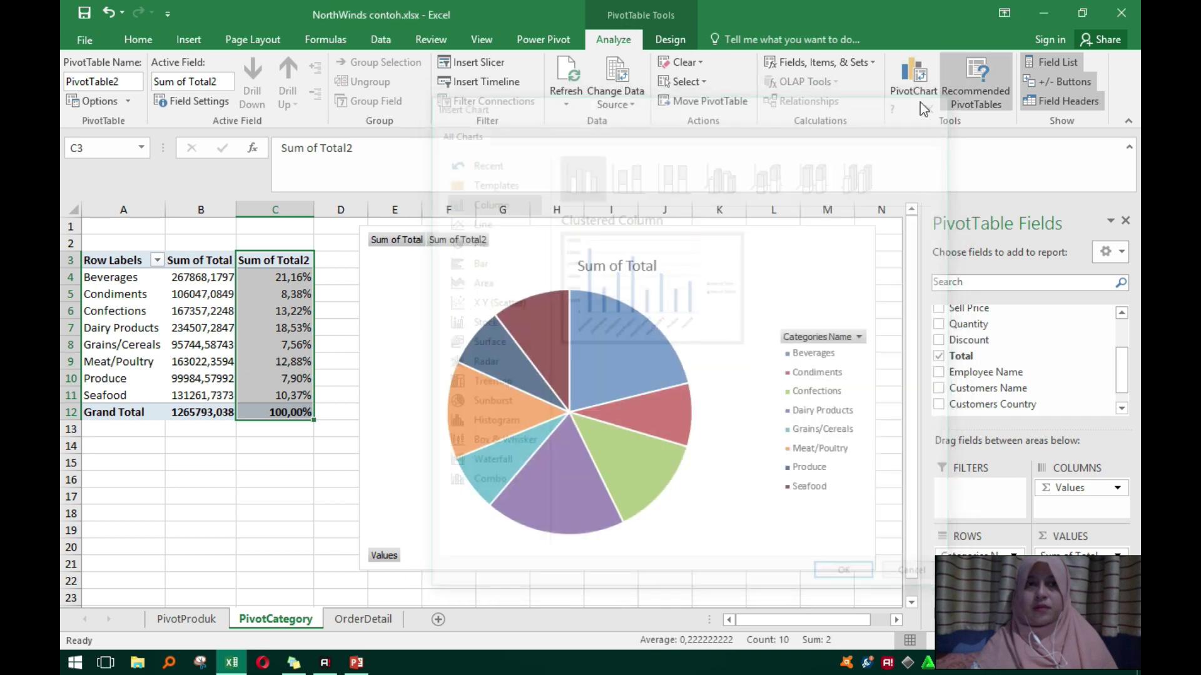
left_click(670, 40)
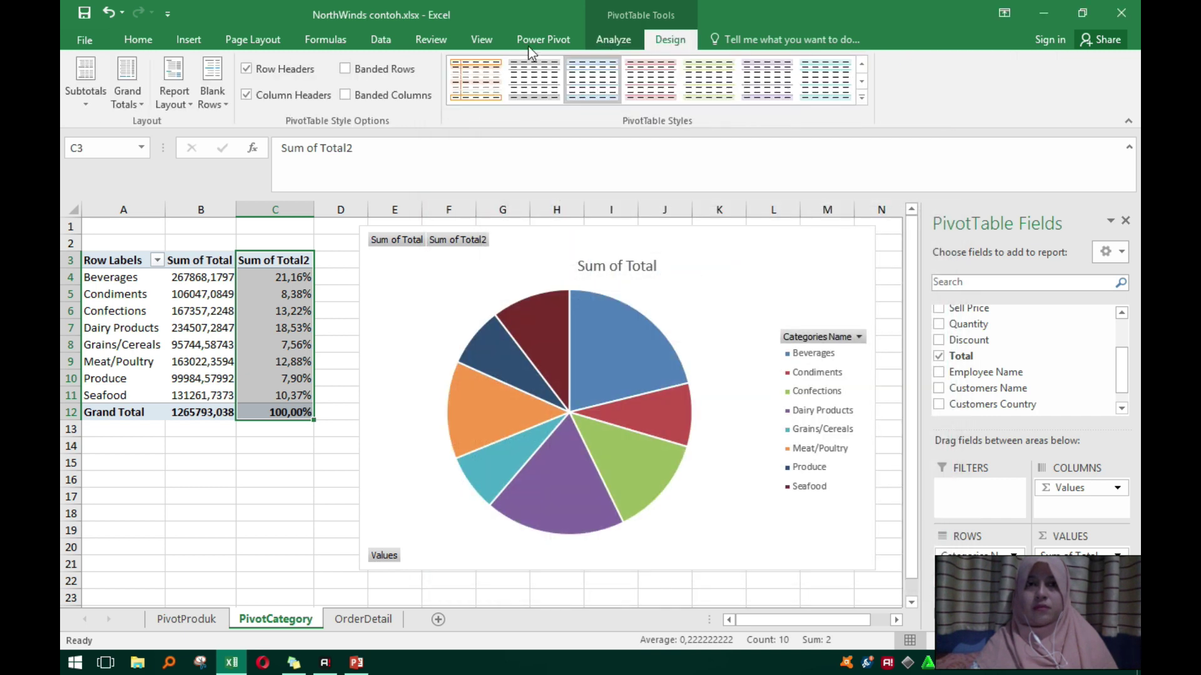
left_click(331, 345)
left_click(614, 332)
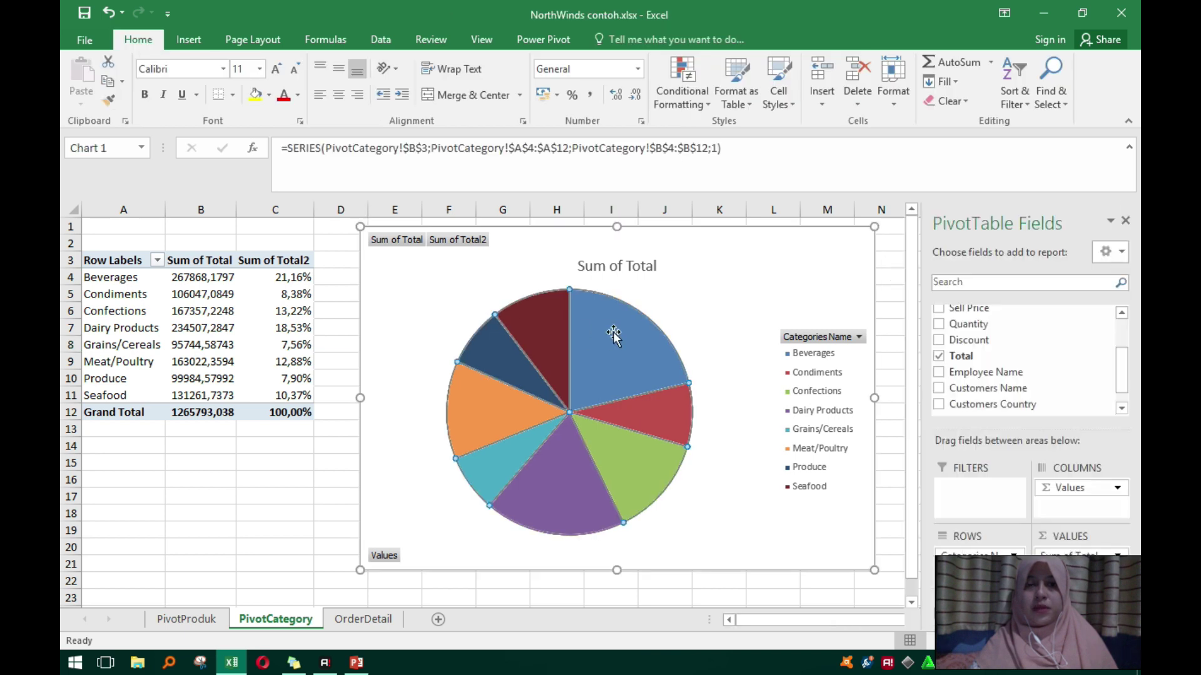
Apply the chart style with a light grey background and percentage labels inside the slices to the category pie chart.
left_click(730, 247)
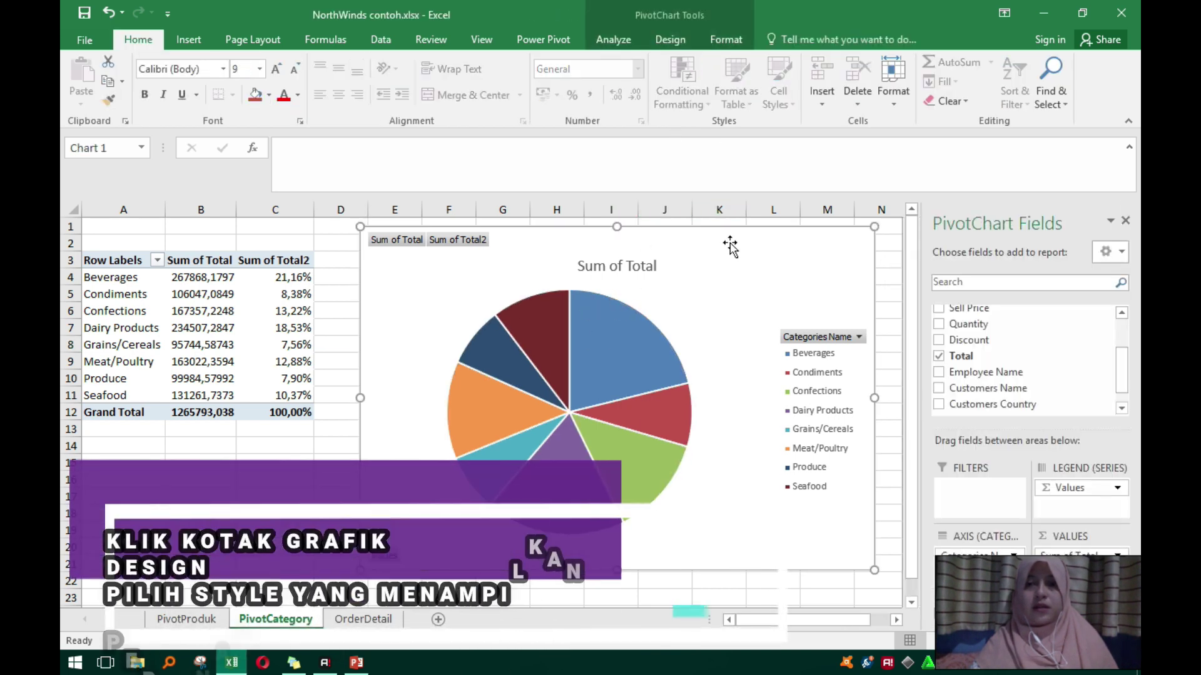
left_click(670, 39)
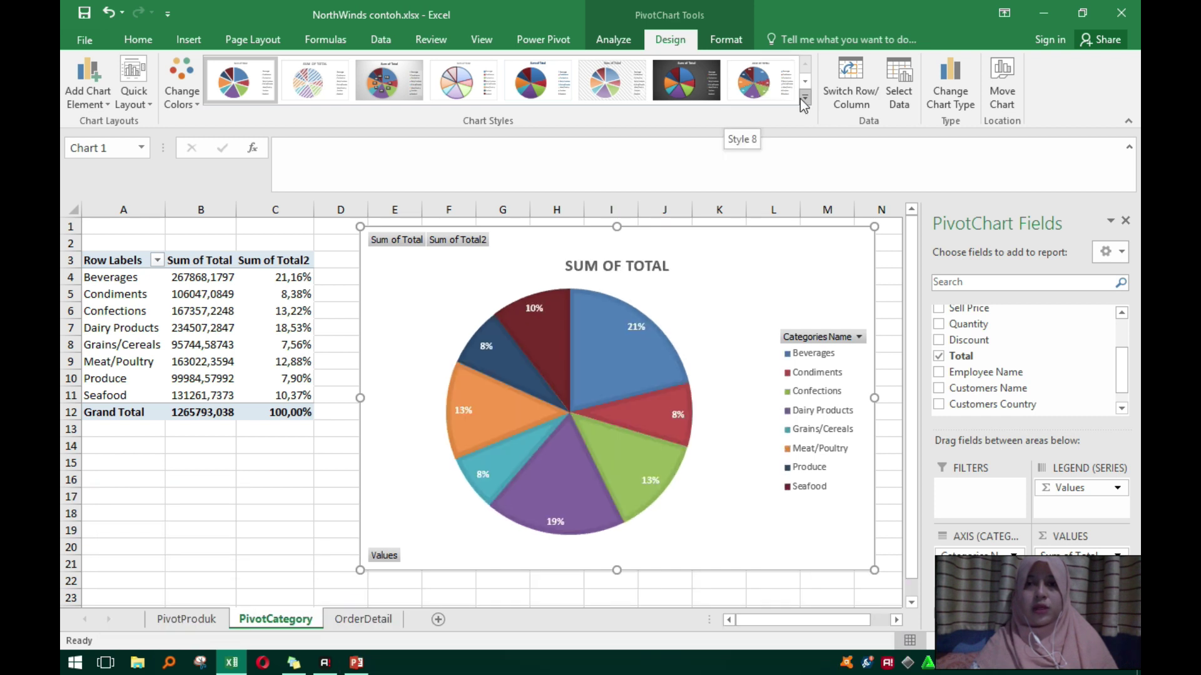
left_click(803, 98)
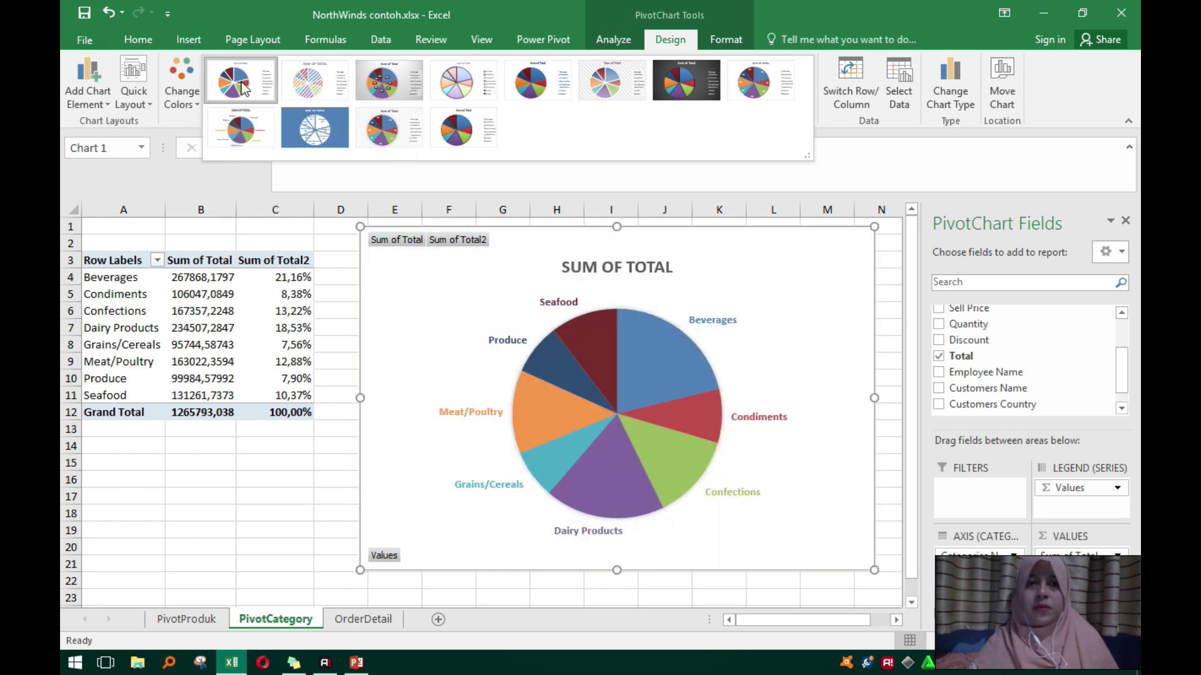
left_click(383, 136)
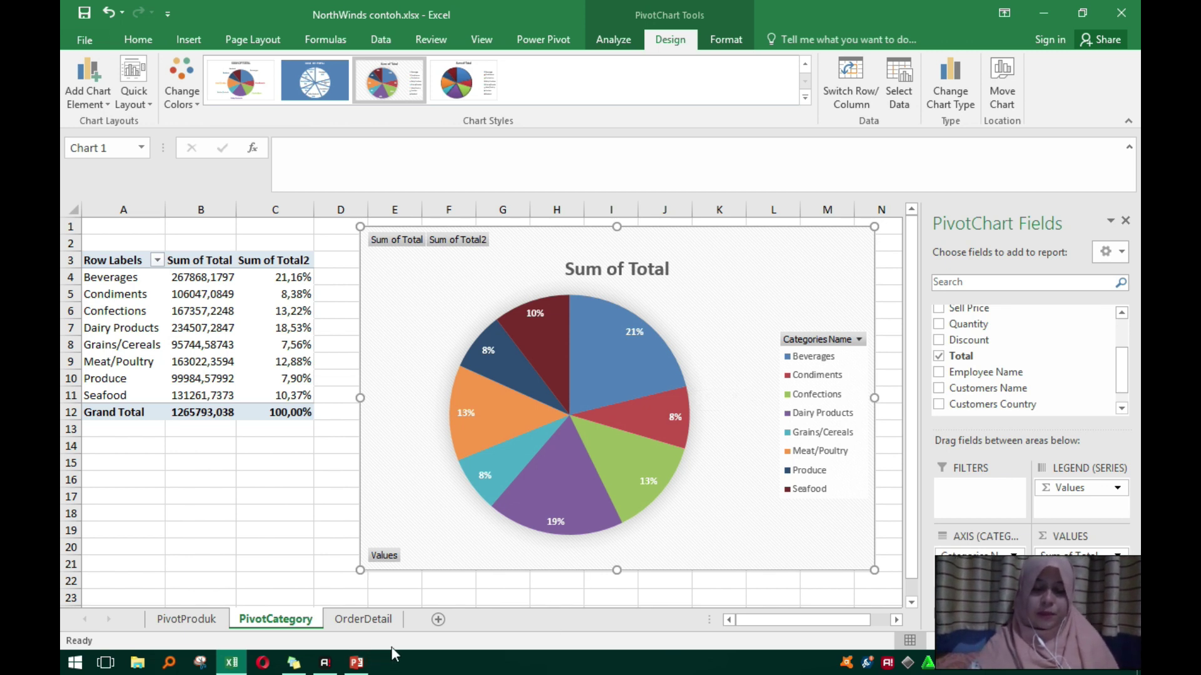
Go to the OrderDetail sheet and check the source and placement options offered for summarizing the order table with a PivotTable.
left_click(362, 625)
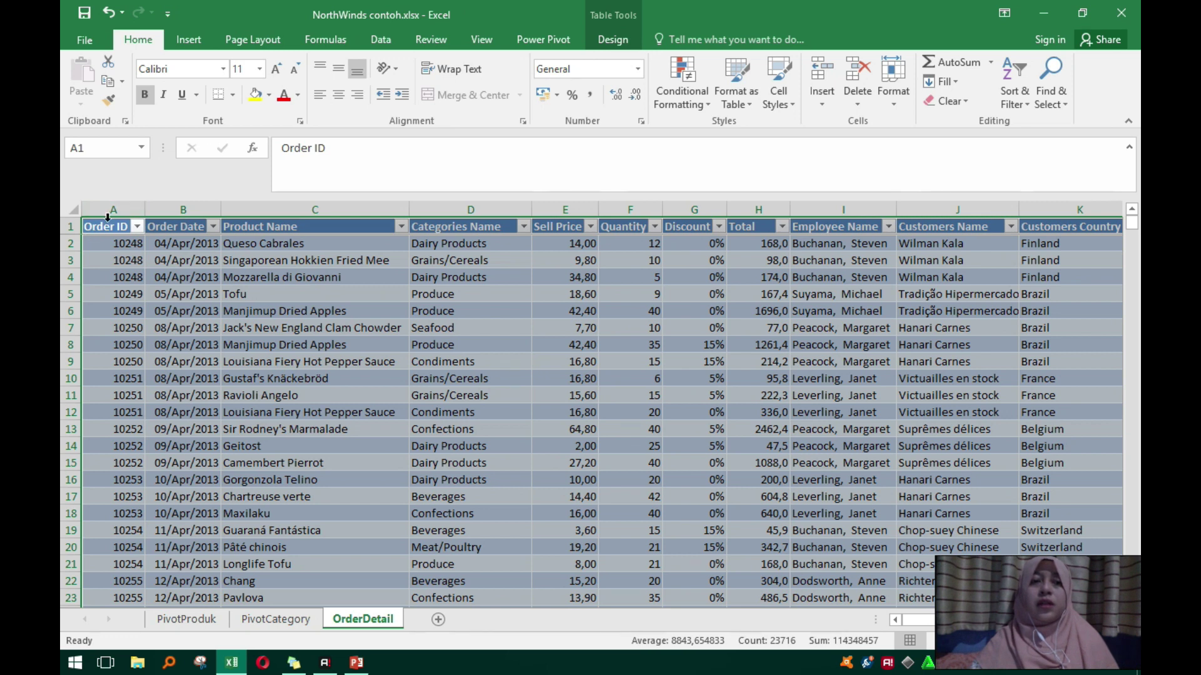
left_click(351, 350)
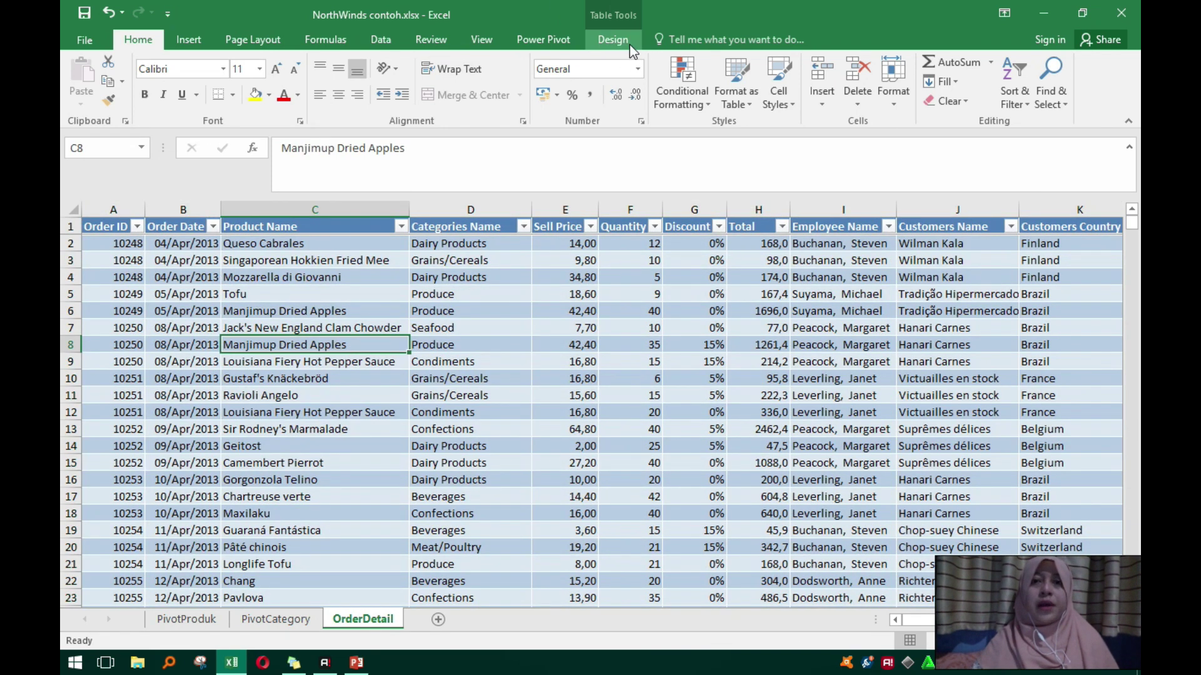
left_click(613, 40)
left_click(235, 67)
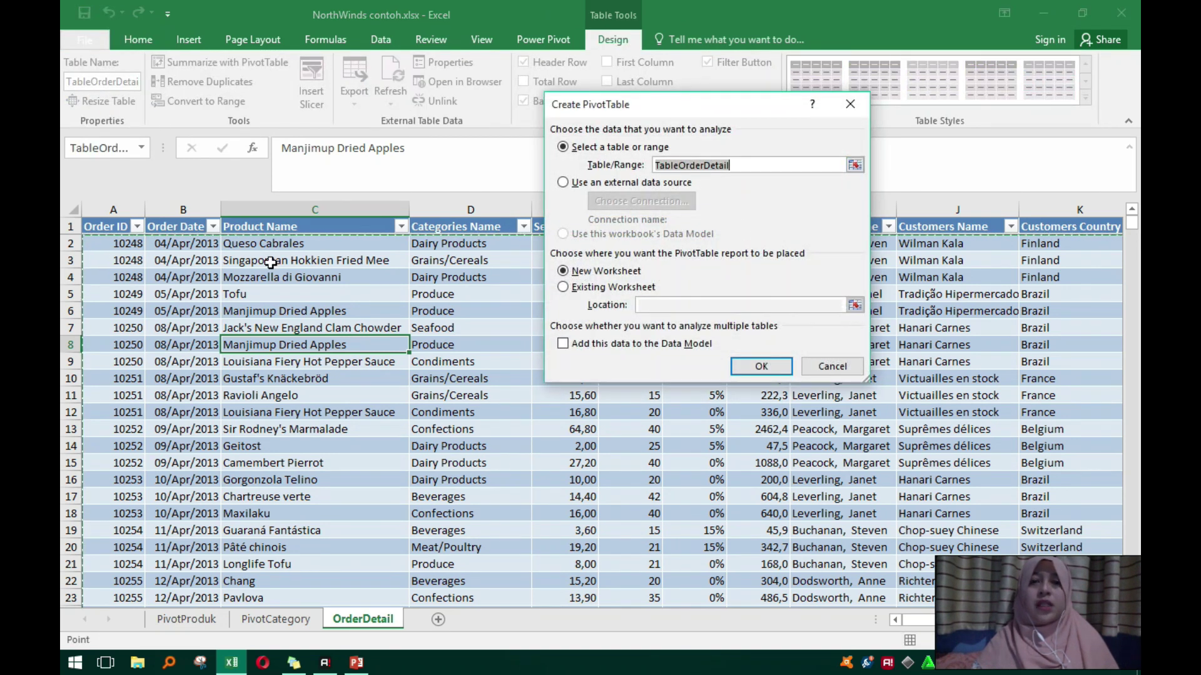
left_click(847, 104)
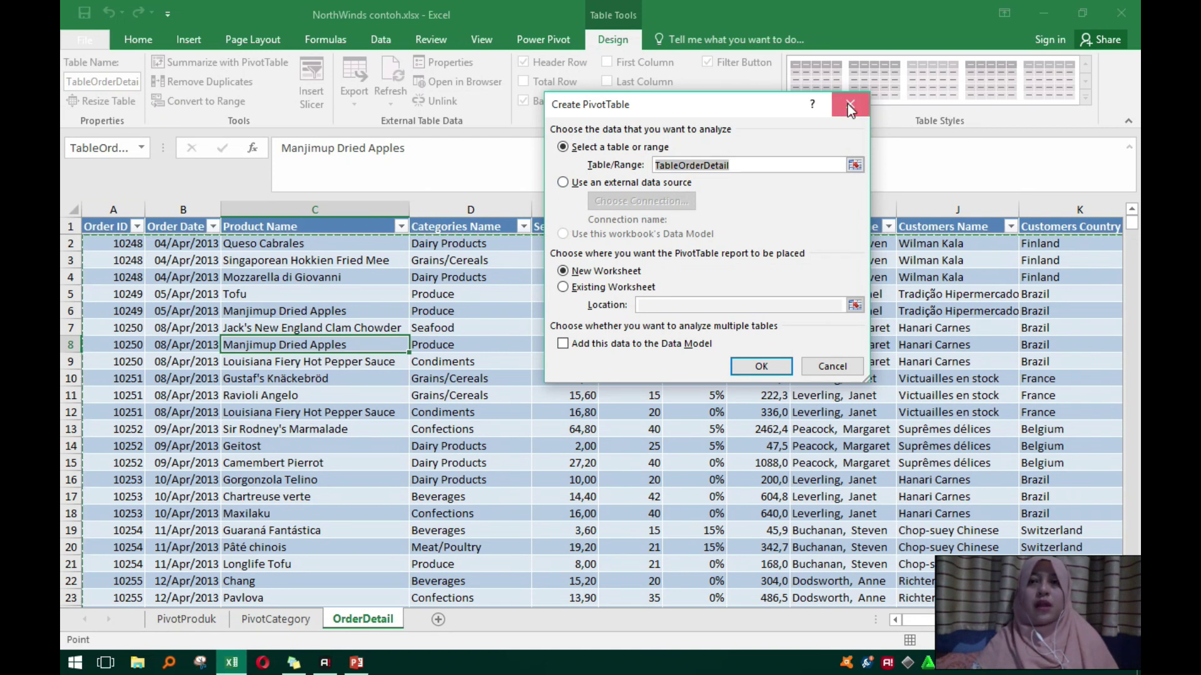
Select the whole order table on OrderDetail and create a PivotTable from TableOrderDetail on a new worksheet.
left_click(119, 226)
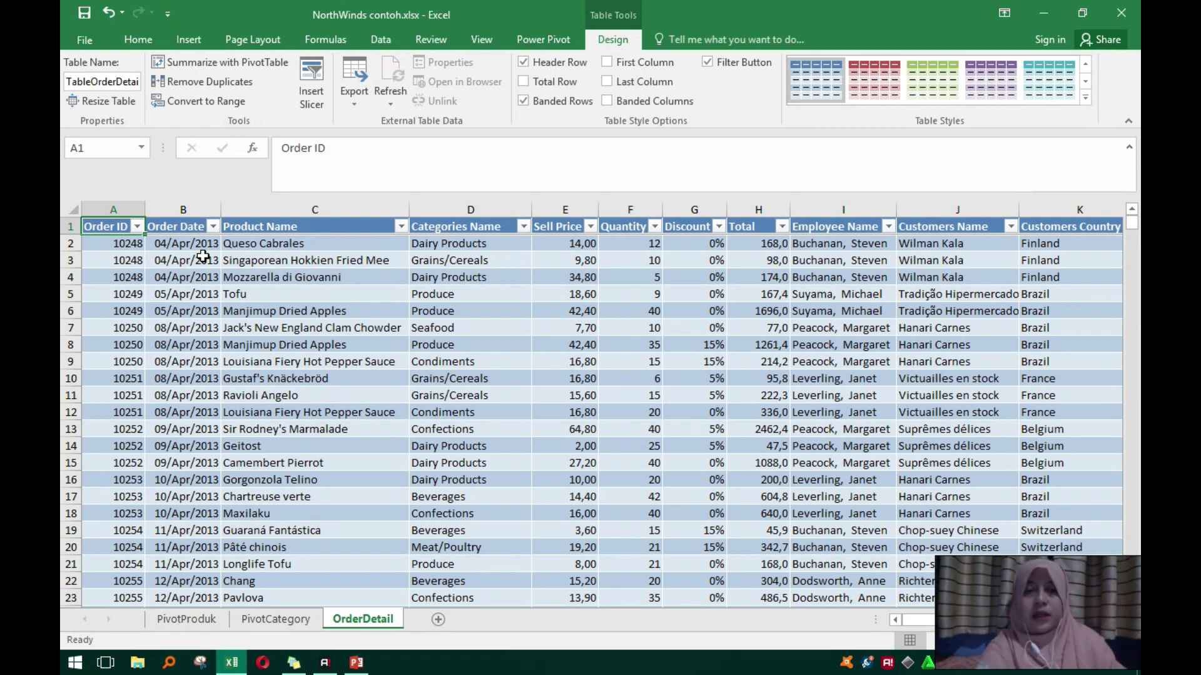
key("ctrl+shift+End")
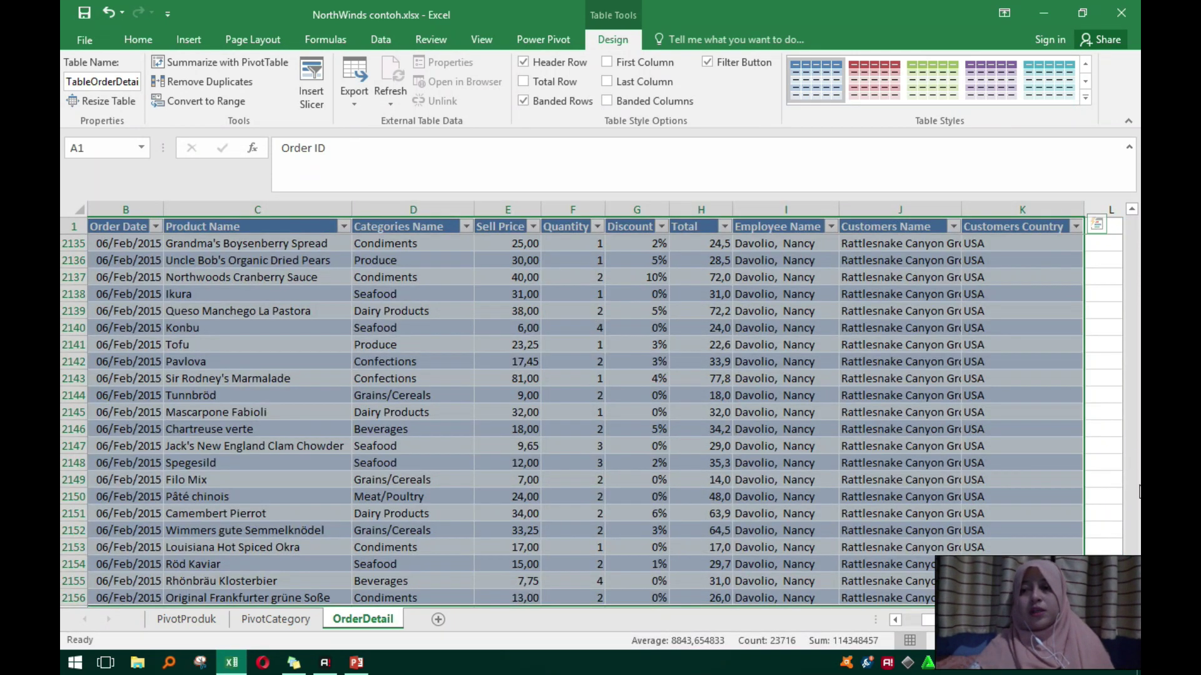
left_click_drag(1130, 579, 1115, 212)
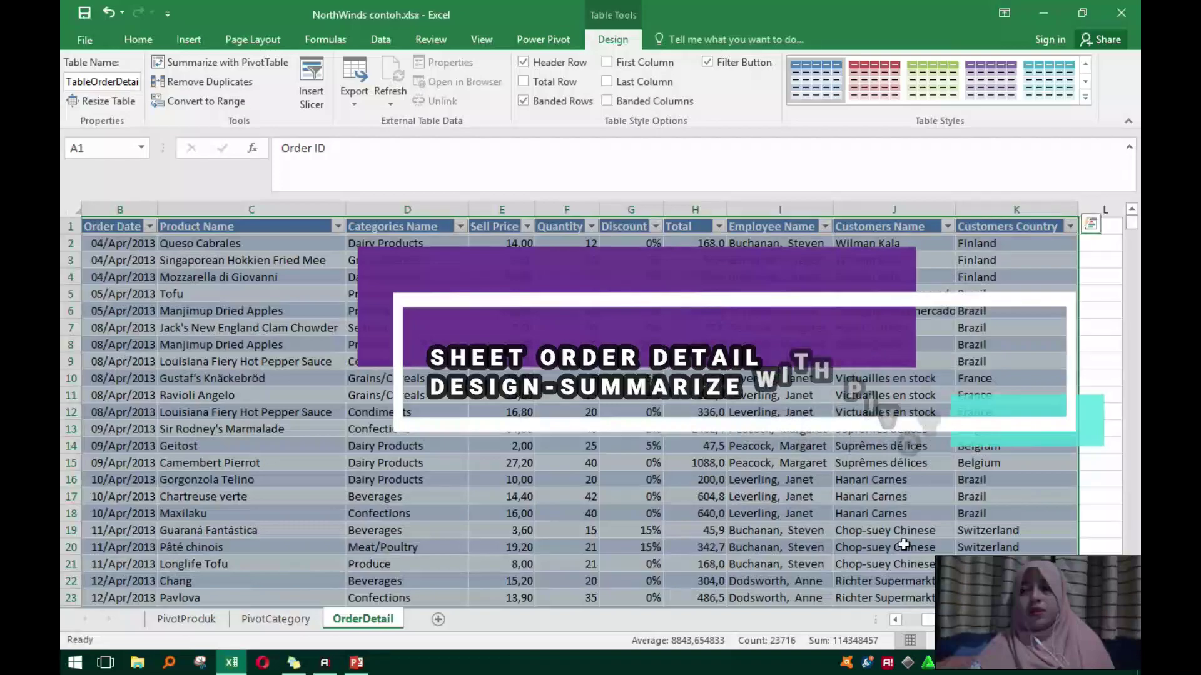
left_click(896, 620)
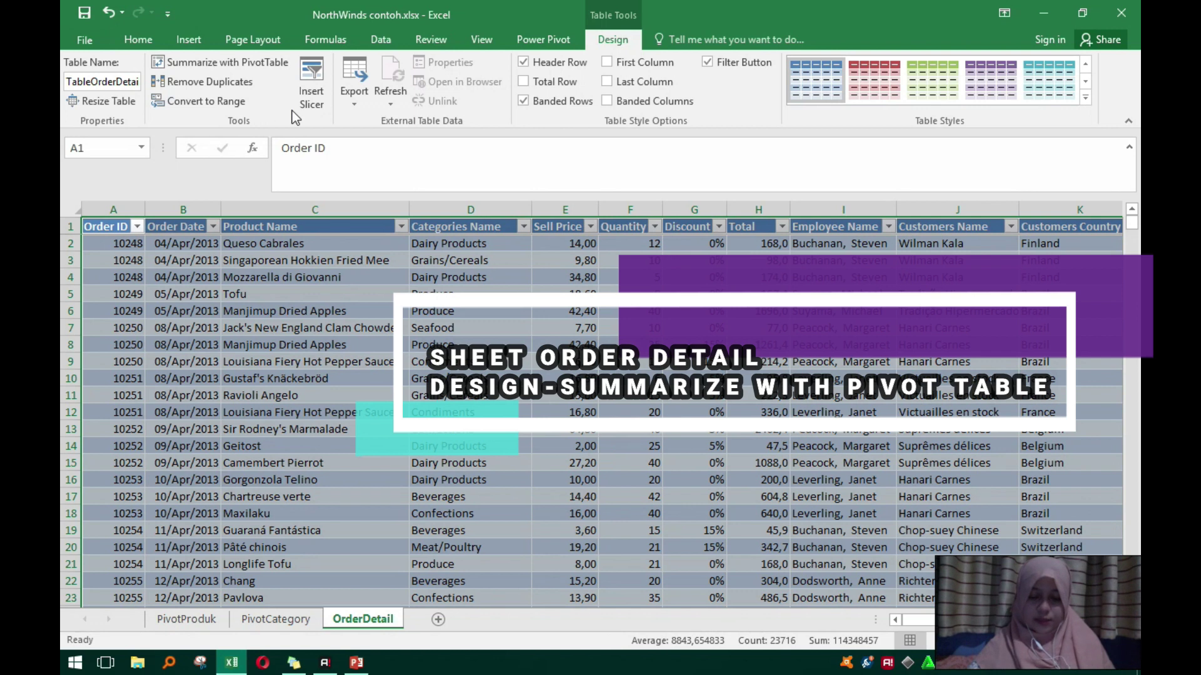
left_click(188, 61)
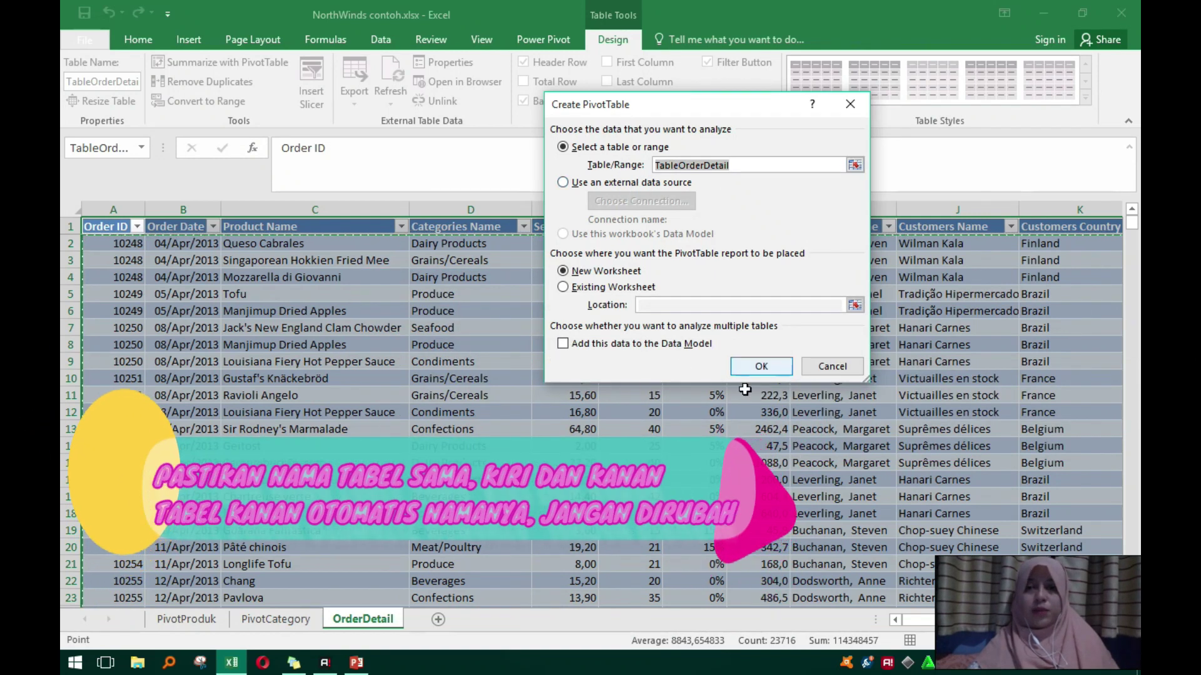
left_click(763, 366)
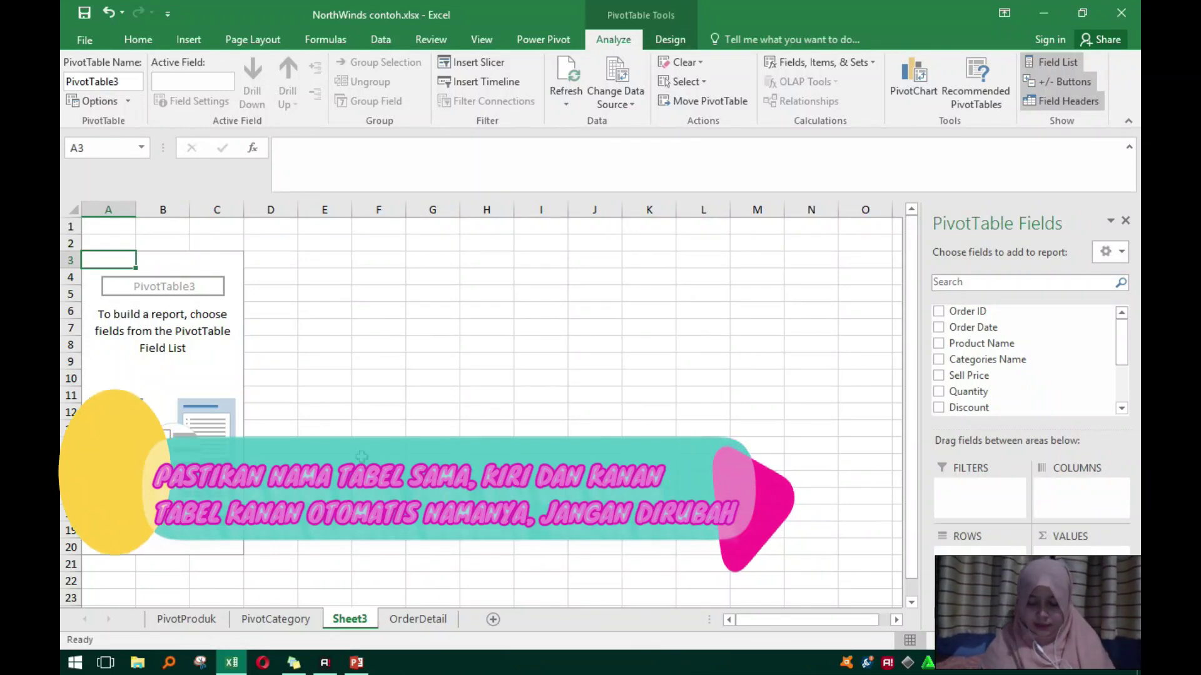
Rename the new PivotTable sheet as PivotPeriode.
right_click(361, 621)
left_click(421, 461)
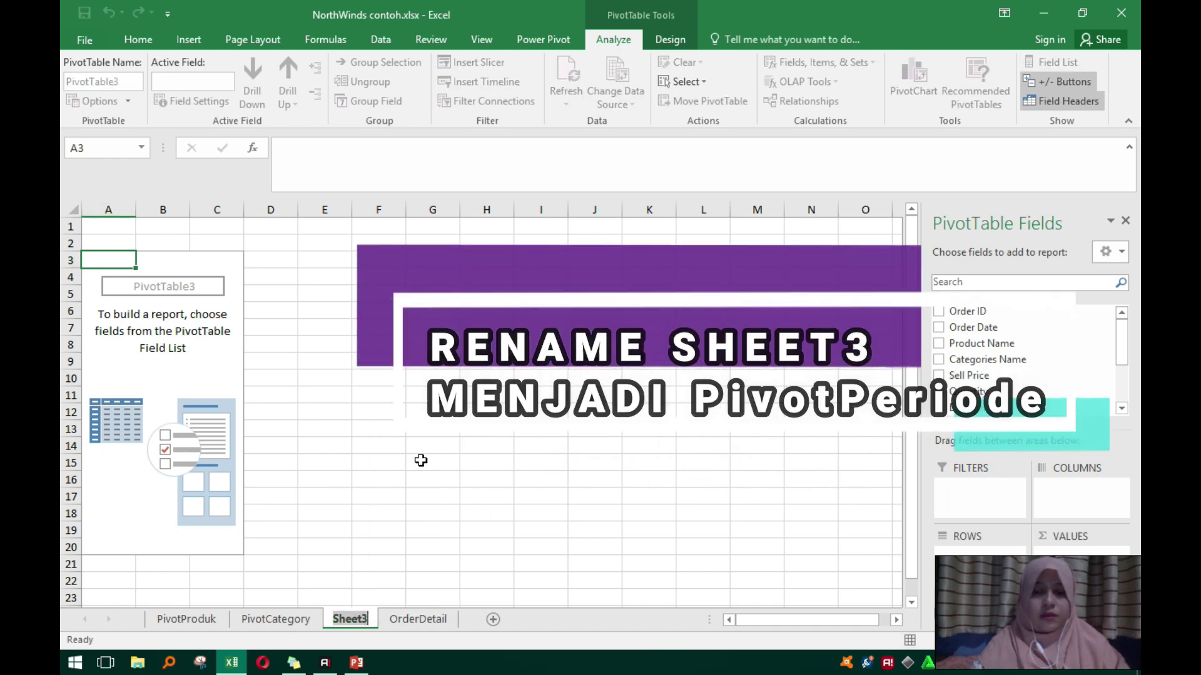
type("PivotP")
type("eriode")
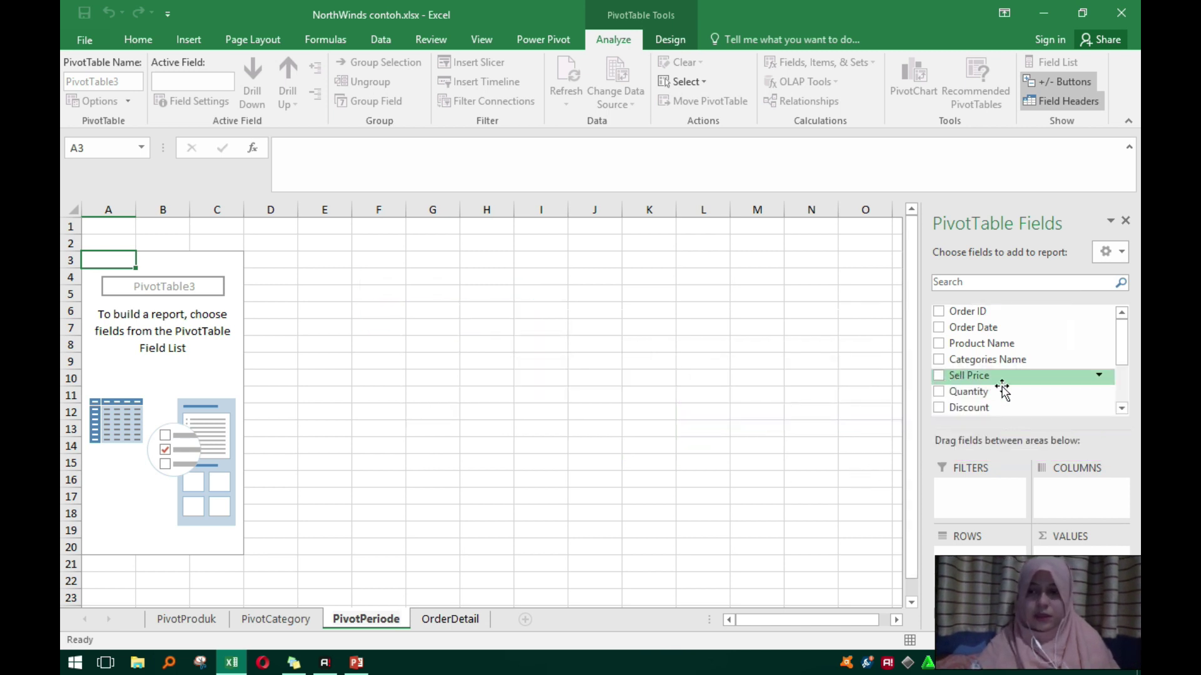
Add the Order Date, Categories Name and Total fields to the PivotPeriode PivotTable and remove the Quarters field.
left_click(939, 330)
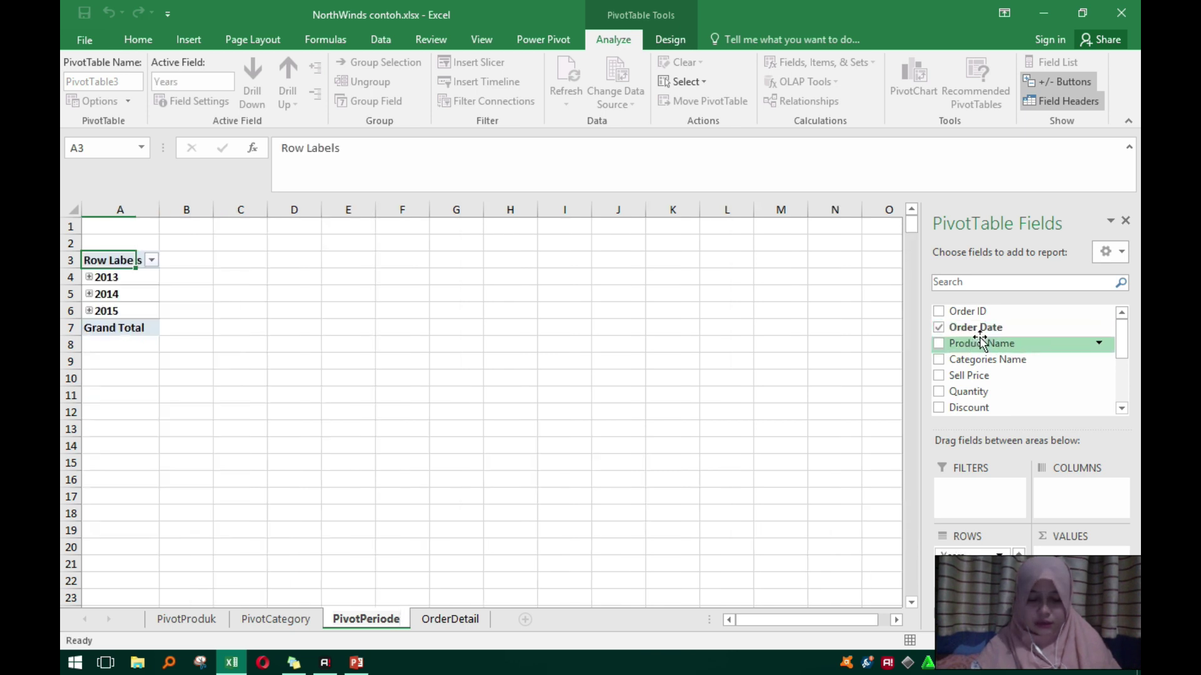
left_click(939, 360)
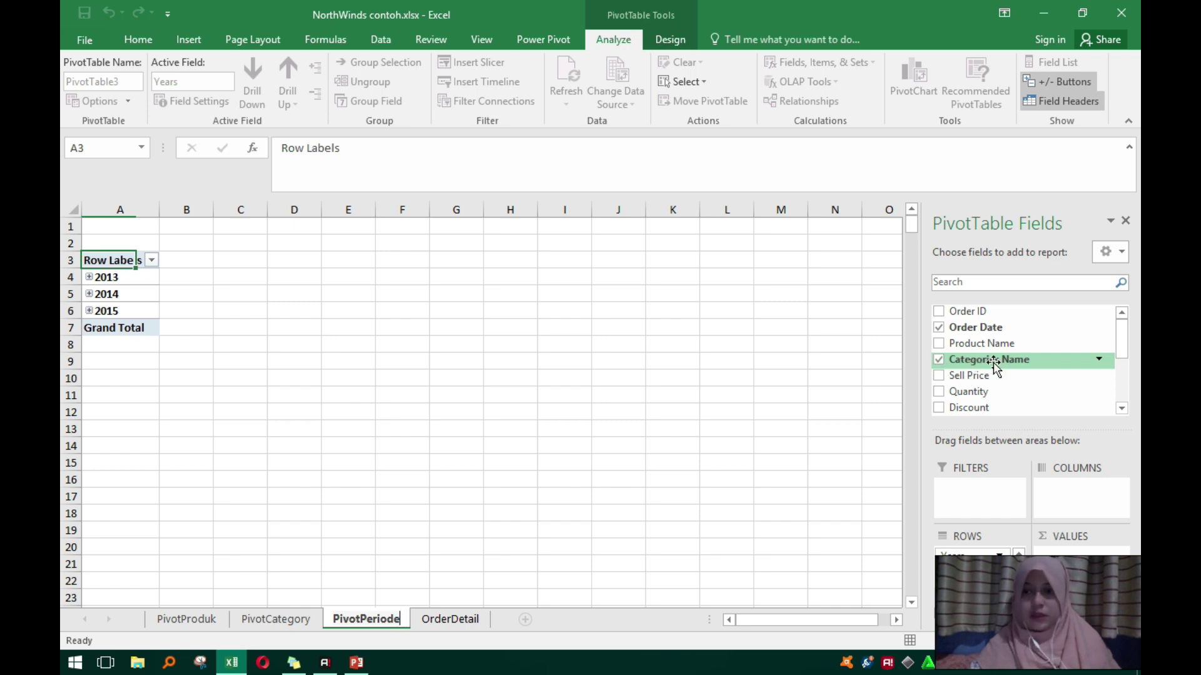
scroll(995, 366, "down", 1)
left_click(938, 385)
scroll(993, 376, "down", 1)
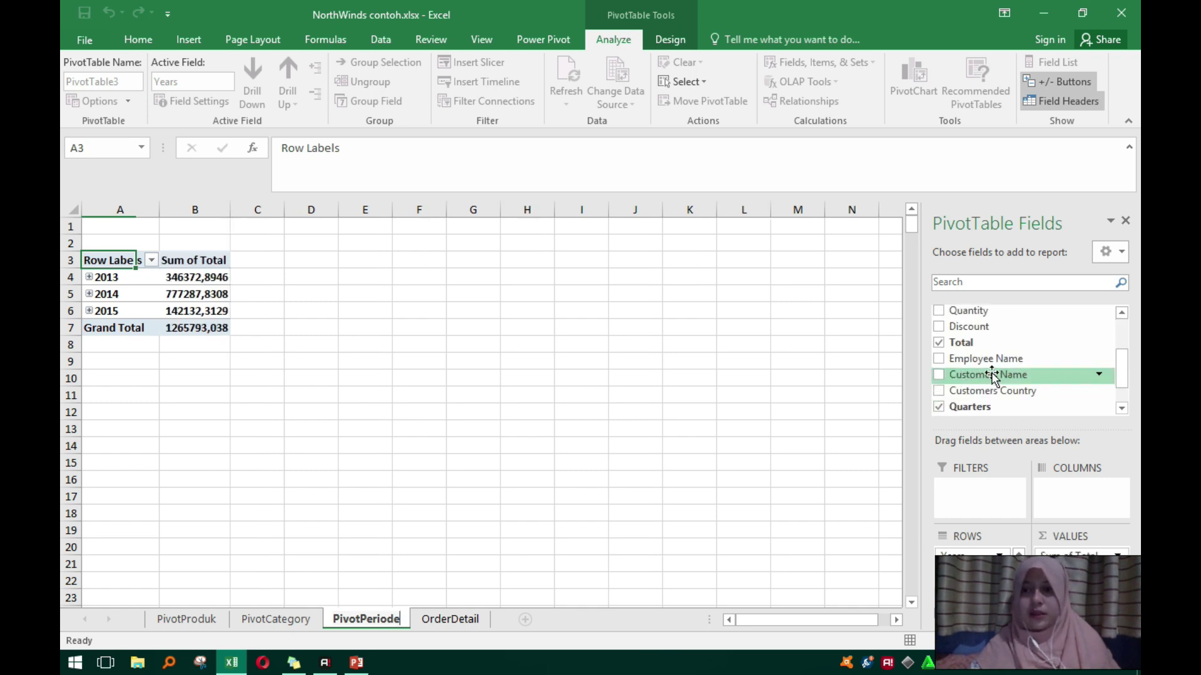
scroll(994, 376, "down", 1)
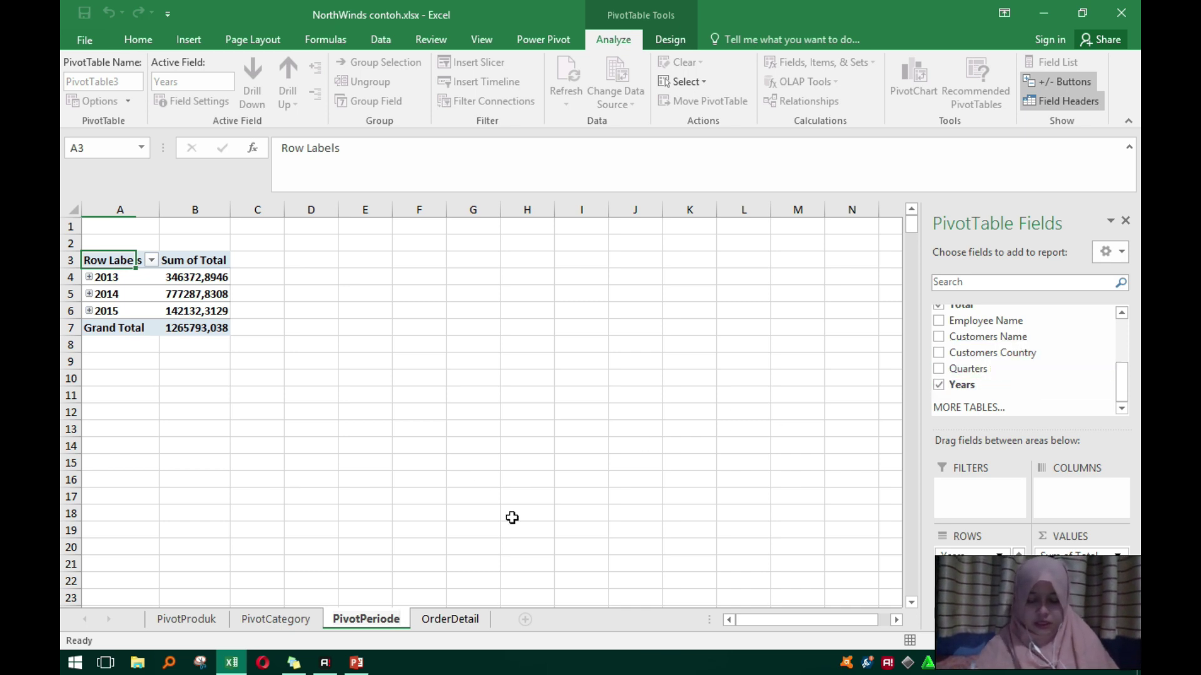
Expand the 2013, 2014 and 2015 row groups of the PivotPeriode PivotTable and look through their monthly category totals.
left_click(89, 278)
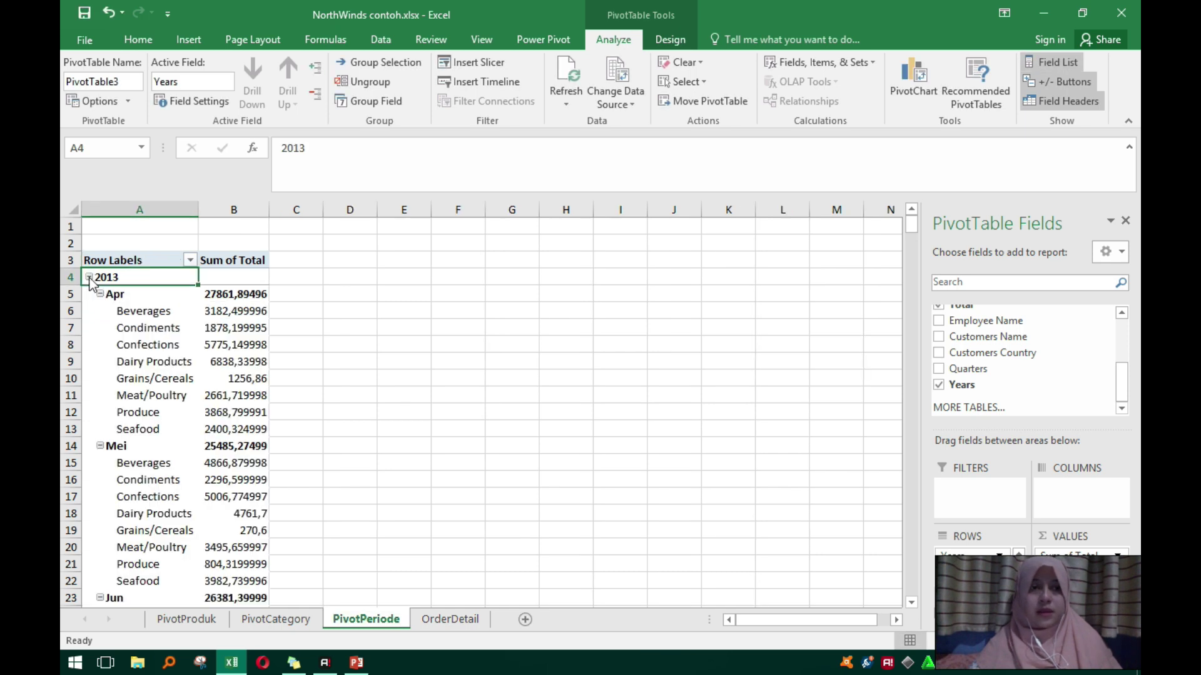
scroll(163, 412, "down", 6)
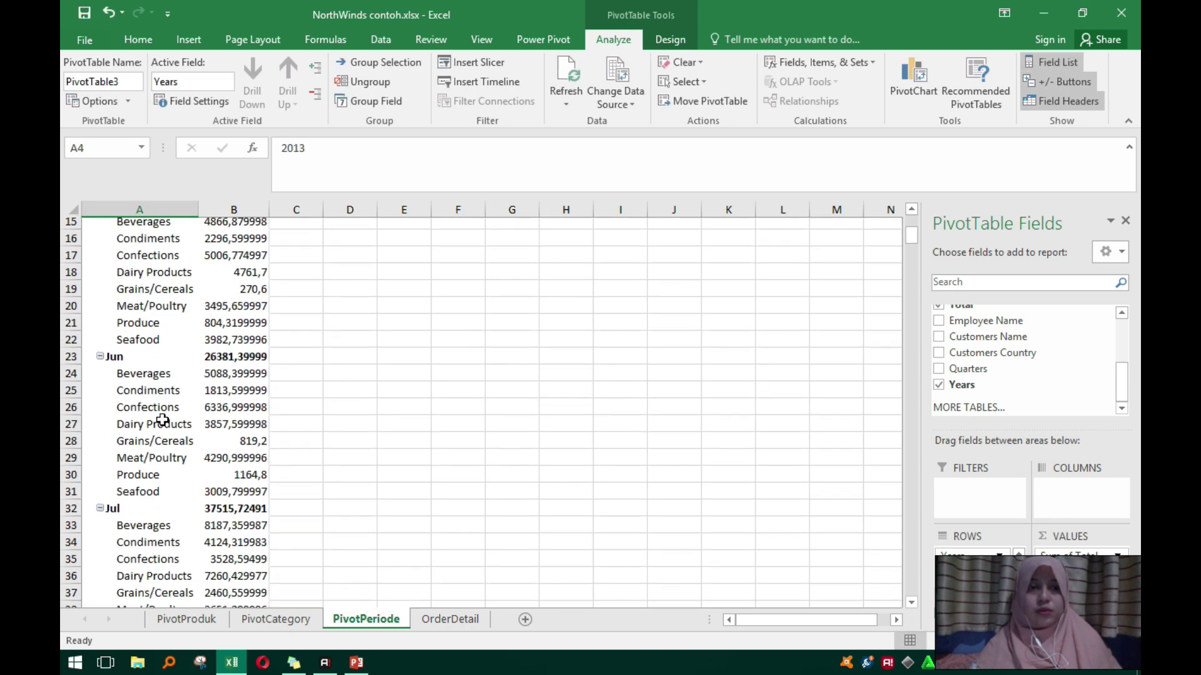
scroll(162, 420, "down", 20)
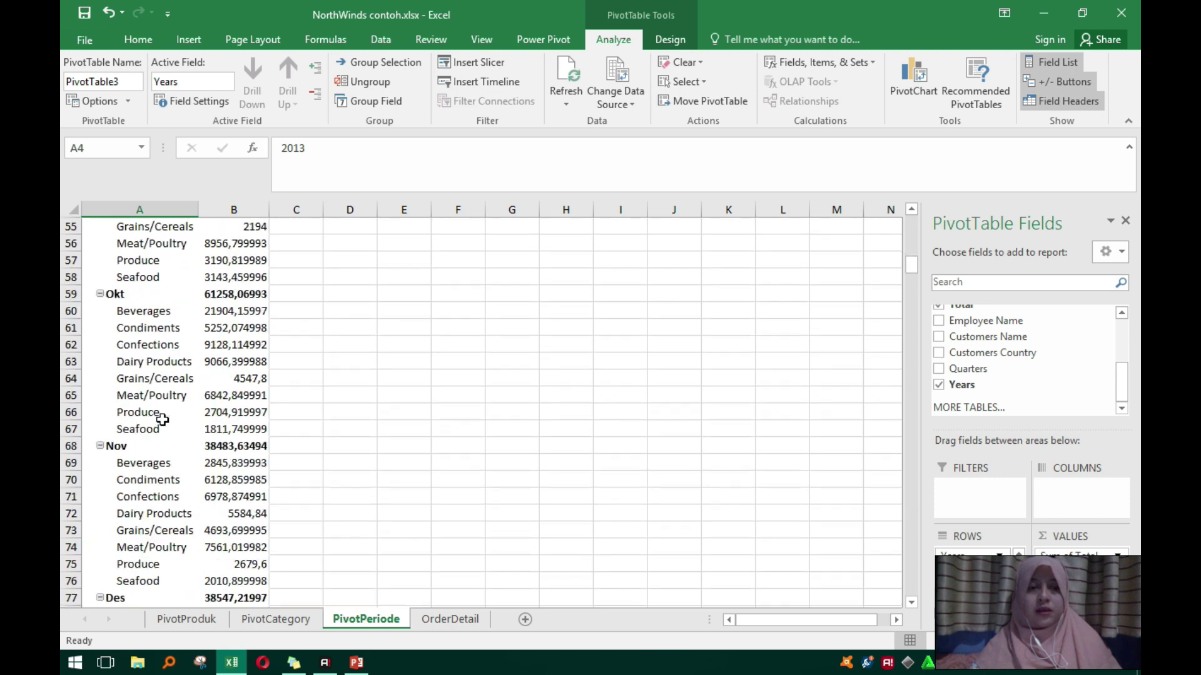
scroll(163, 420, "down", 1)
left_click(89, 294)
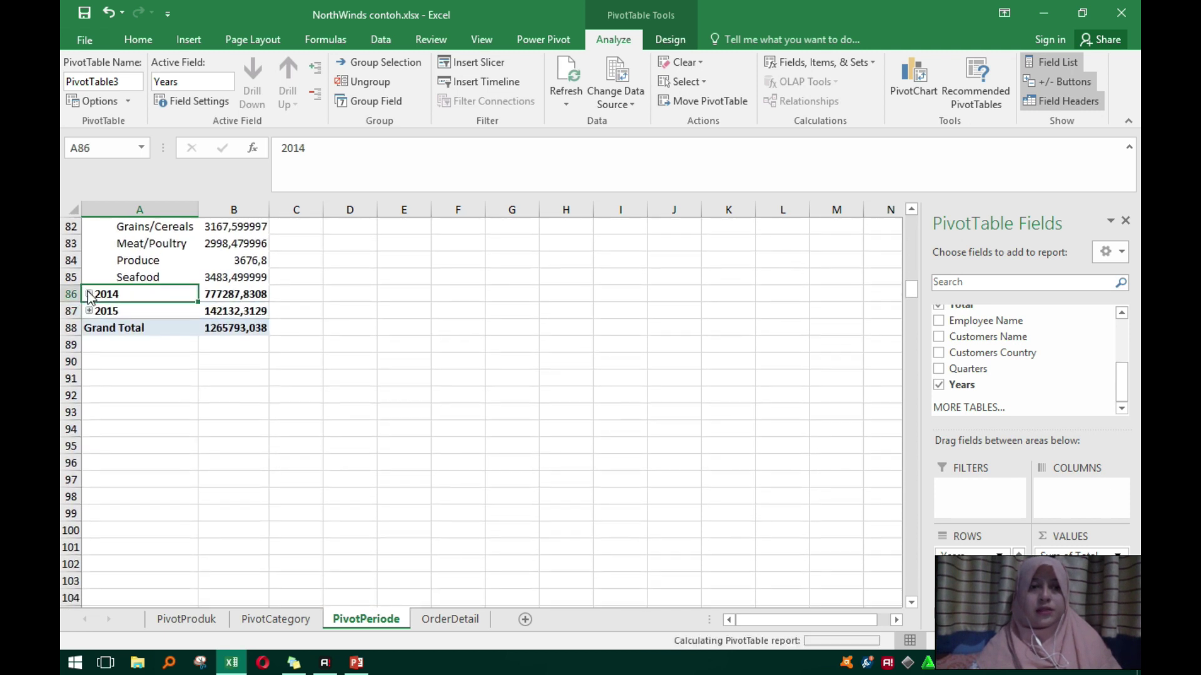
scroll(122, 378, "down", 20)
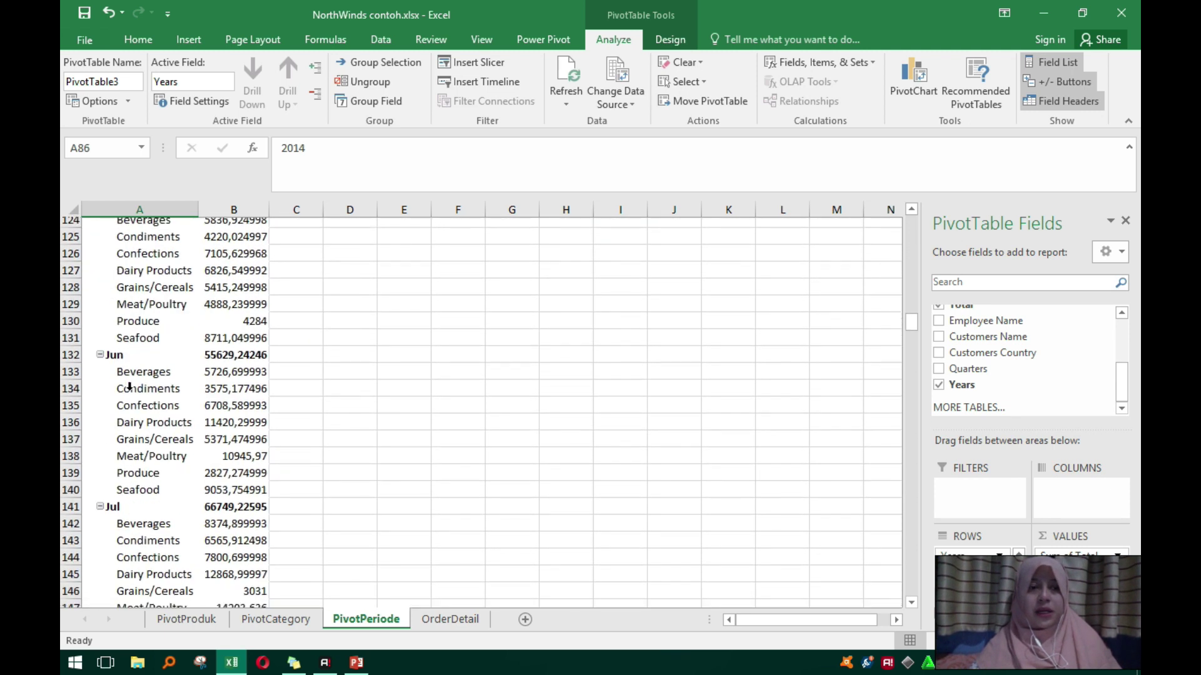
scroll(128, 385, "down", 15)
scroll(119, 344, "up", 3)
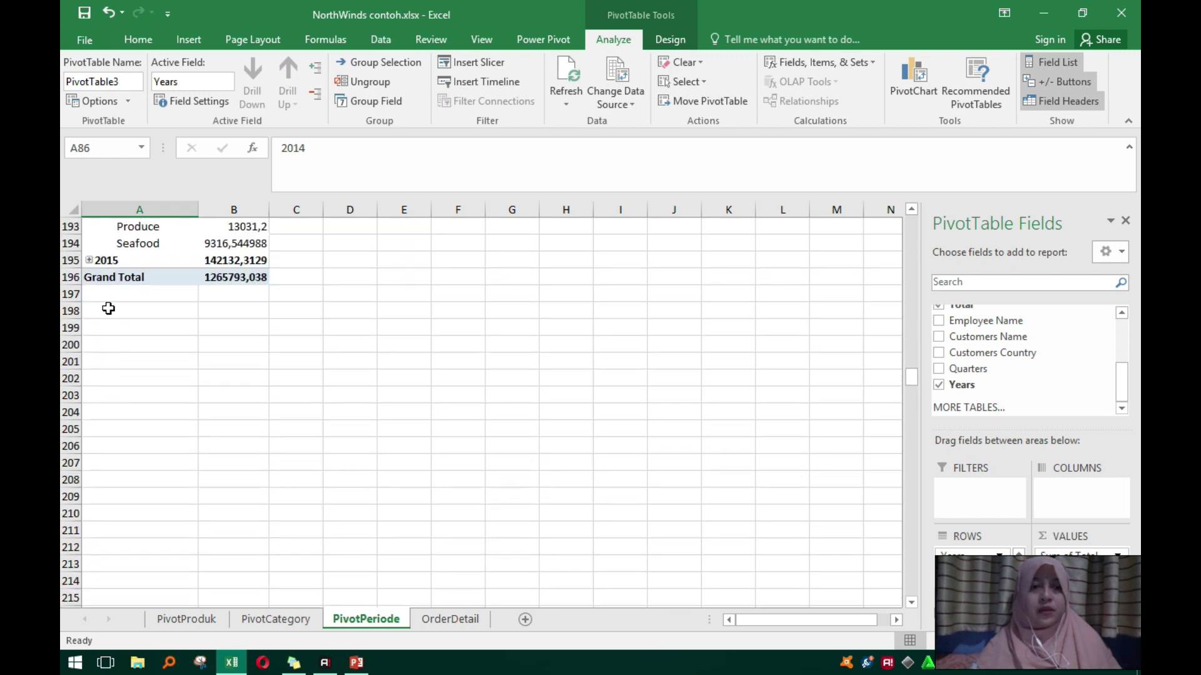
left_click(88, 262)
scroll(232, 401, "down", 10)
scroll(228, 442, "up", 10)
left_click_drag(911, 380, 911, 228)
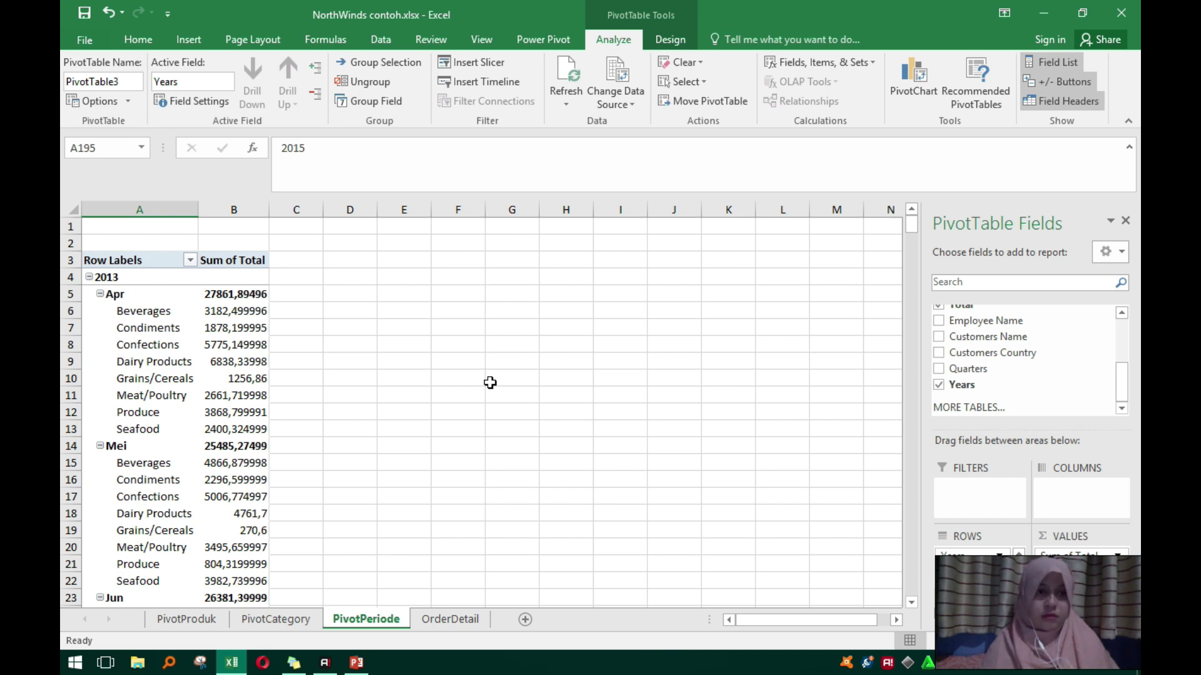
Move the Categories Name field from the rows to the columns of the PivotPeriode PivotTable.
scroll(985, 376, "up", 3)
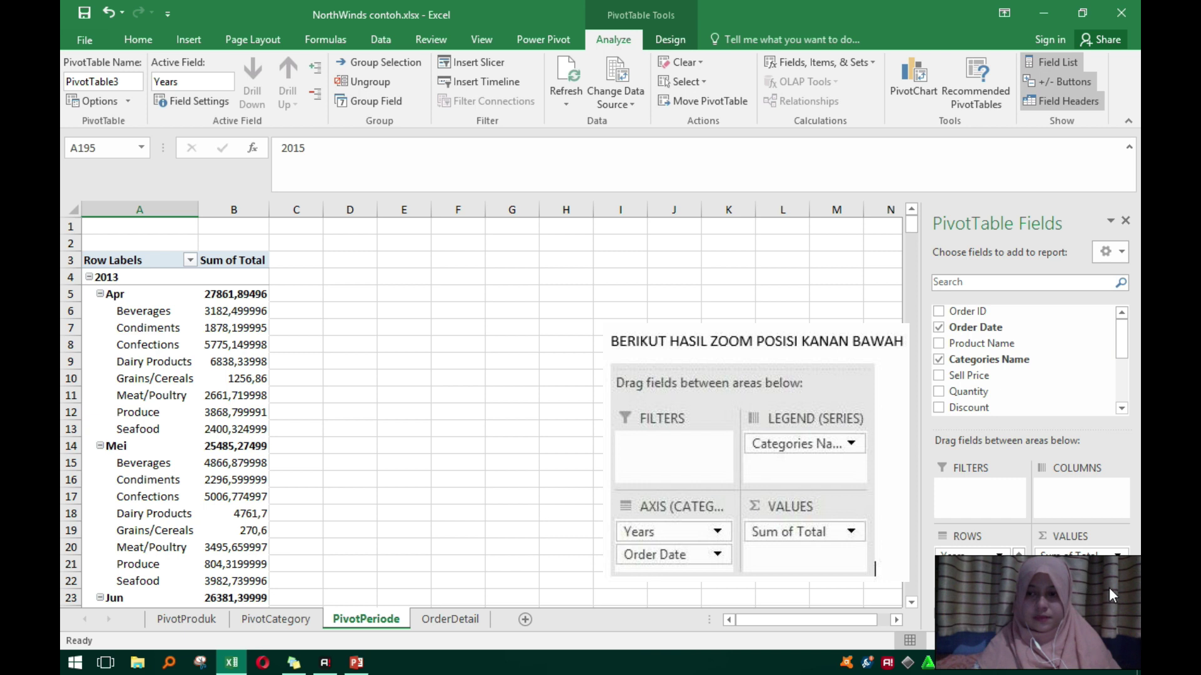
left_click(1016, 579)
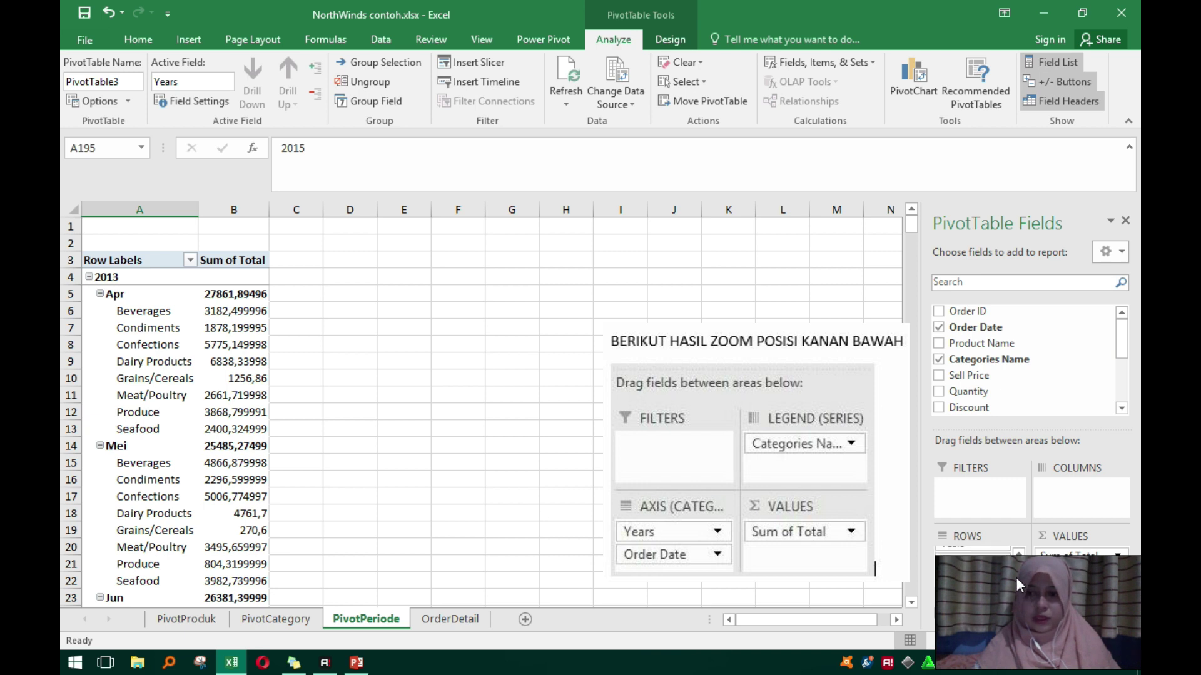
left_click(1017, 554)
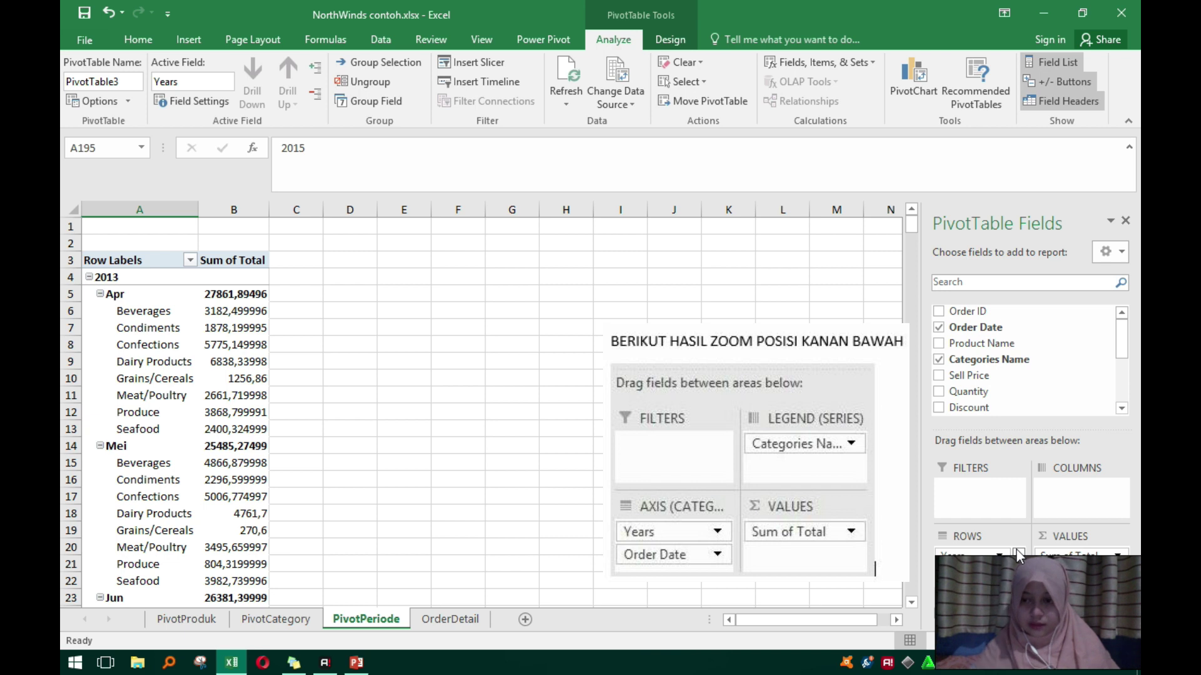
left_click(1021, 582)
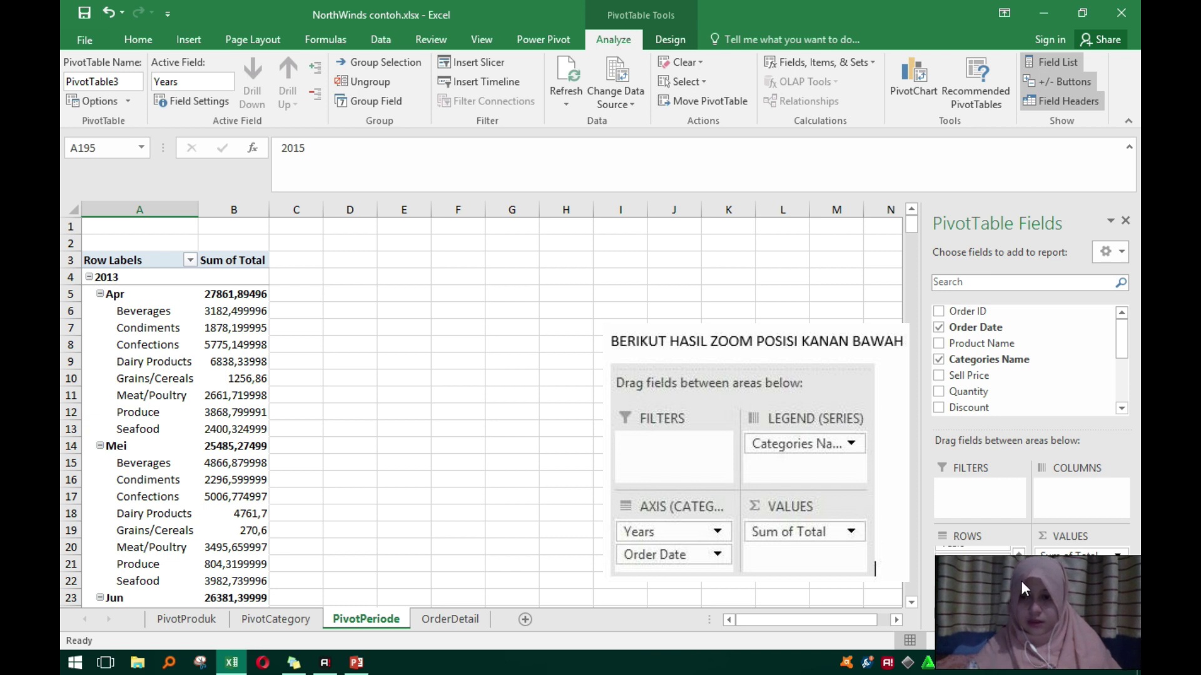
left_click(970, 582)
left_click_drag(971, 582, 1072, 491)
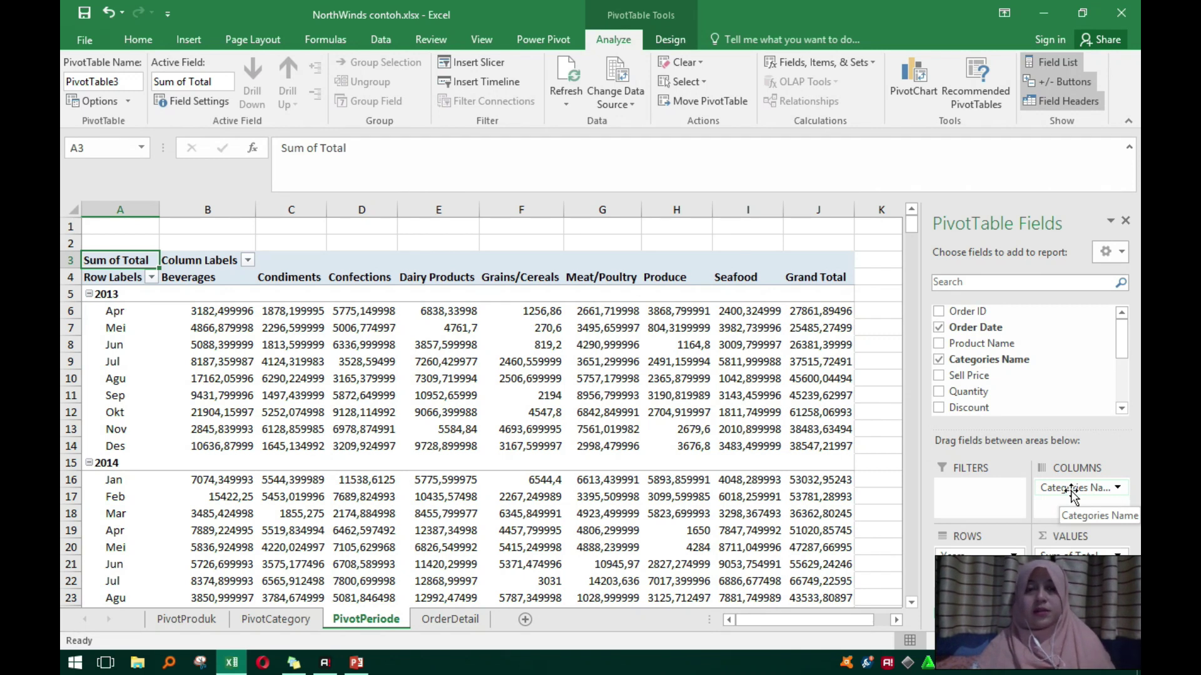
mouse_move(382, 311)
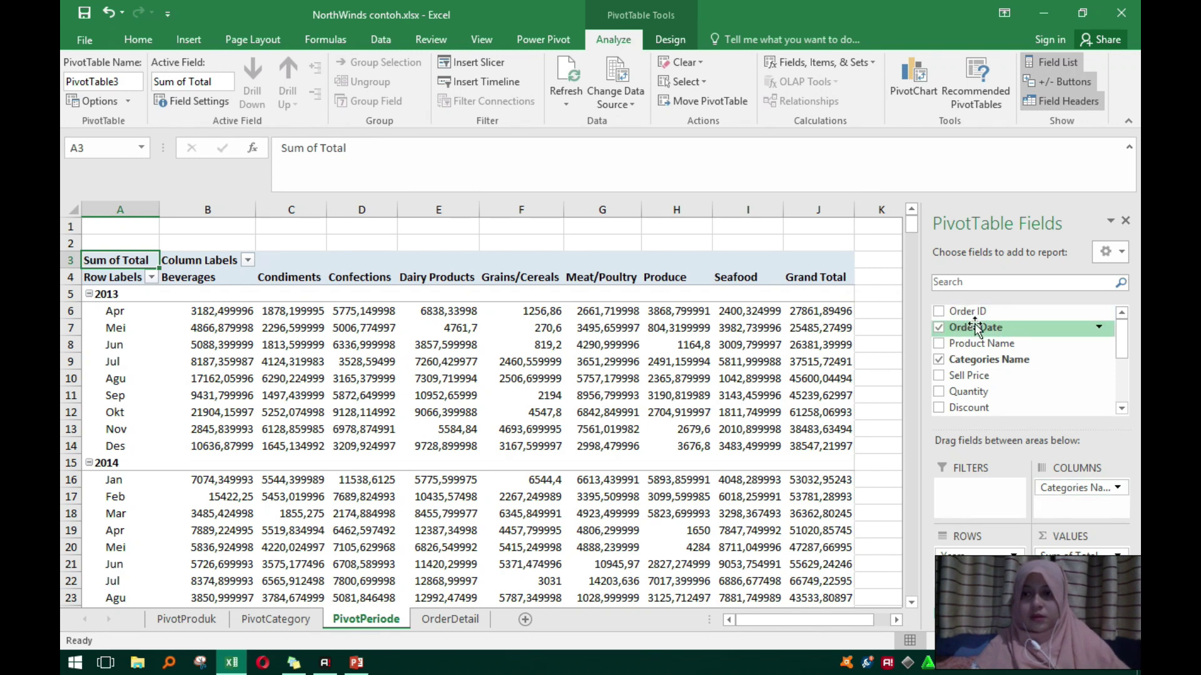
Clear the PivotPeriode PivotTable by removing the Order Date, Categories Name, Years and Total fields.
left_click(938, 327)
left_click(938, 360)
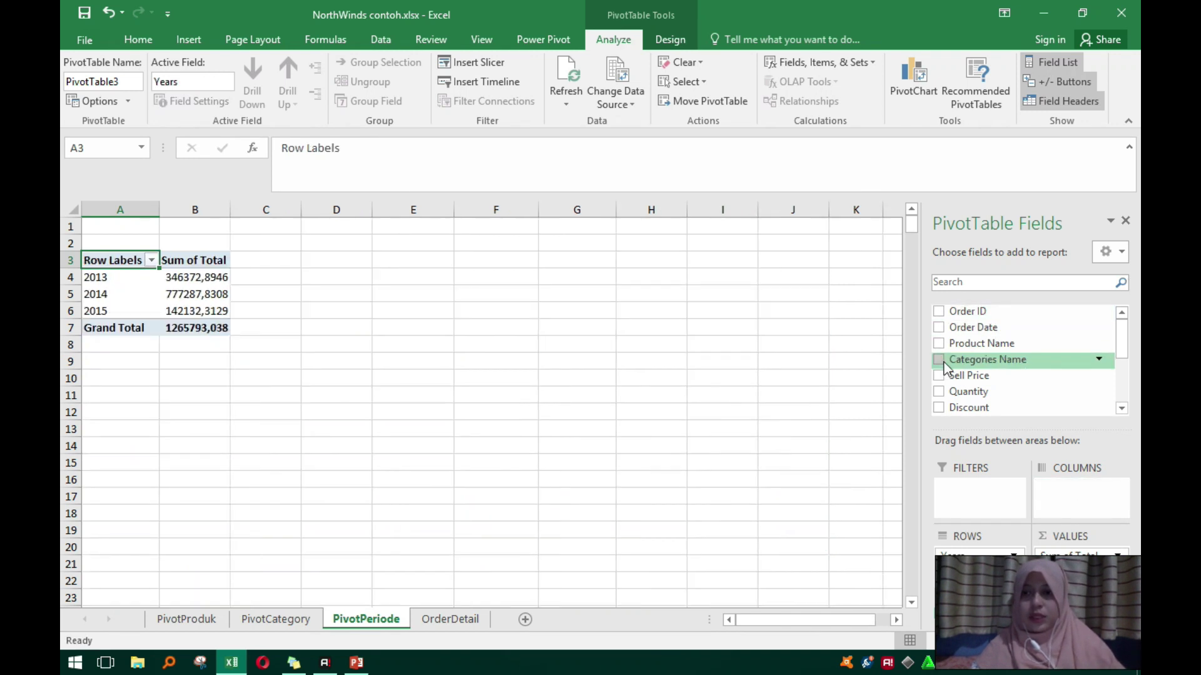
scroll(944, 369, "down", 3)
left_click(938, 385)
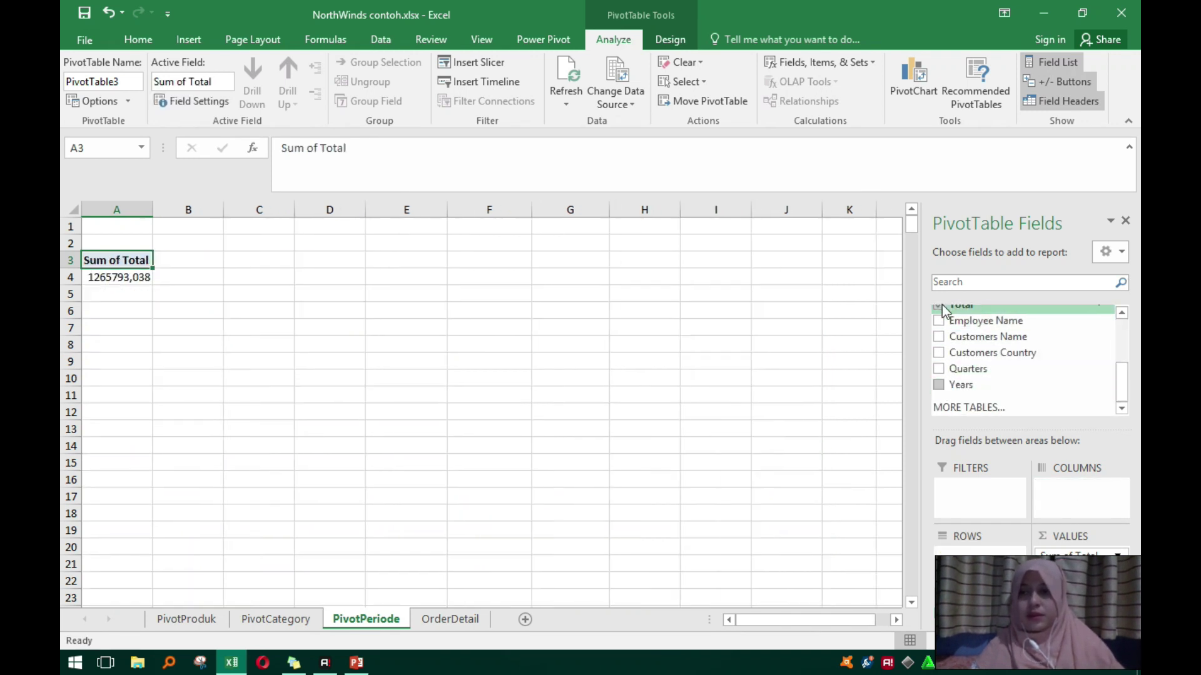
left_click(942, 307)
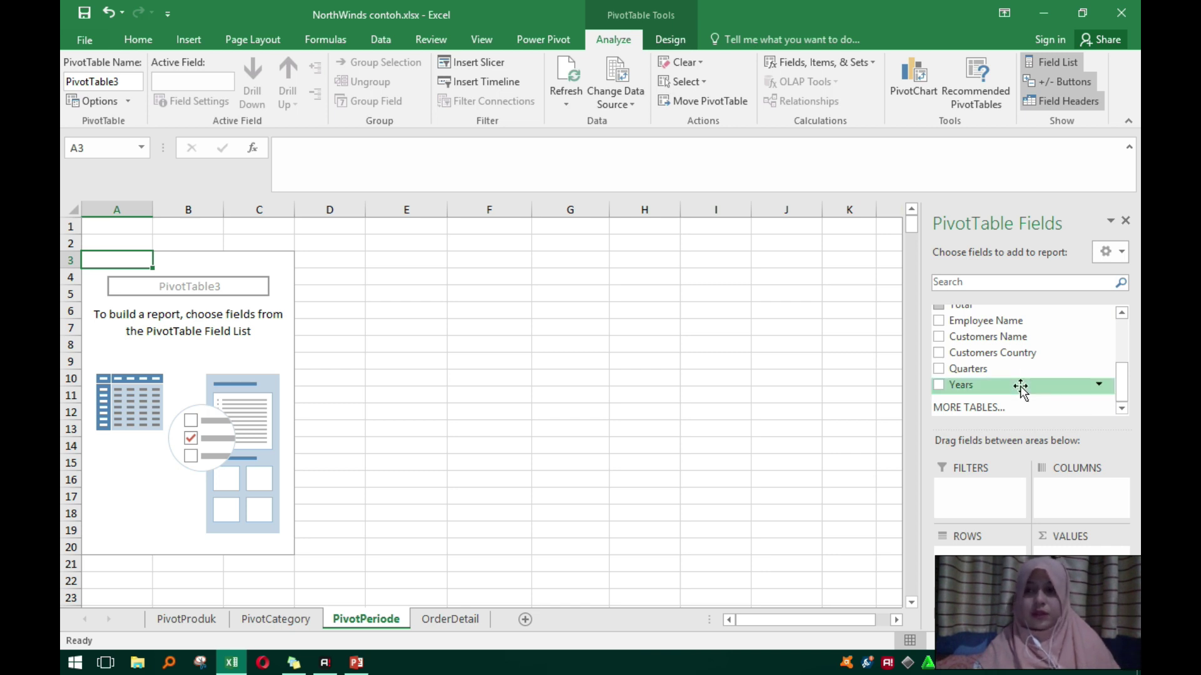
Add the Order Date field to the empty PivotTable and remove the Quarters field, keeping Years.
scroll(1020, 385, "up", 3)
left_click(939, 327)
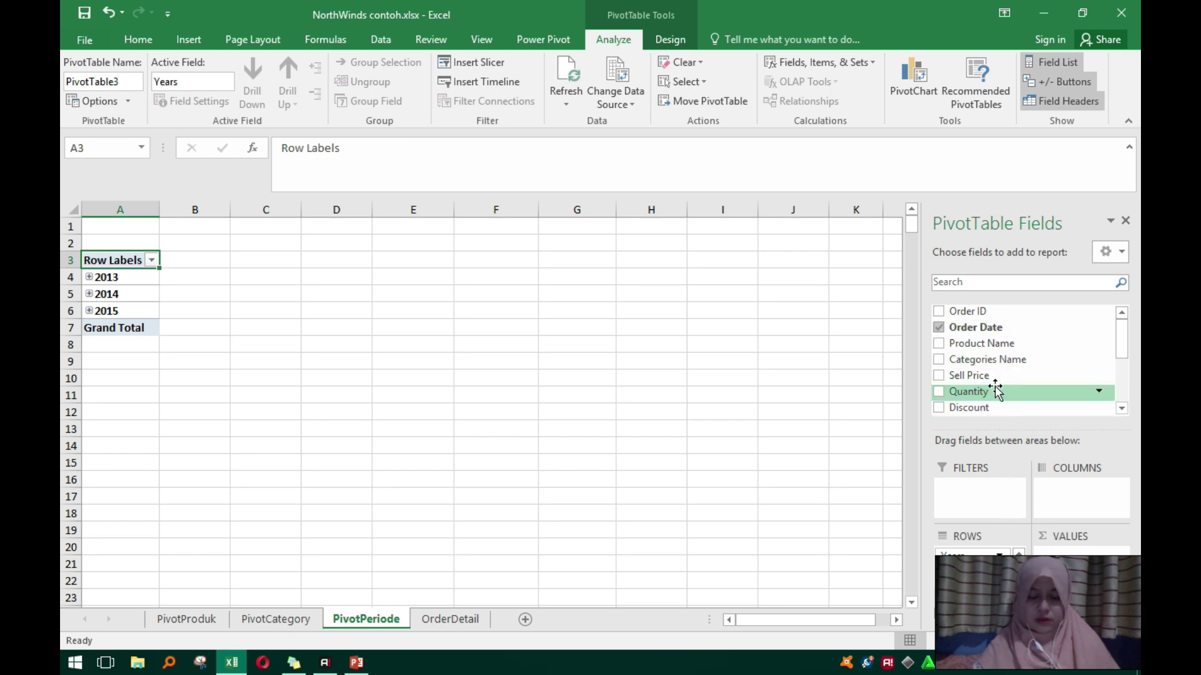
scroll(998, 561, "down", 1)
scroll(999, 562, "down", 2)
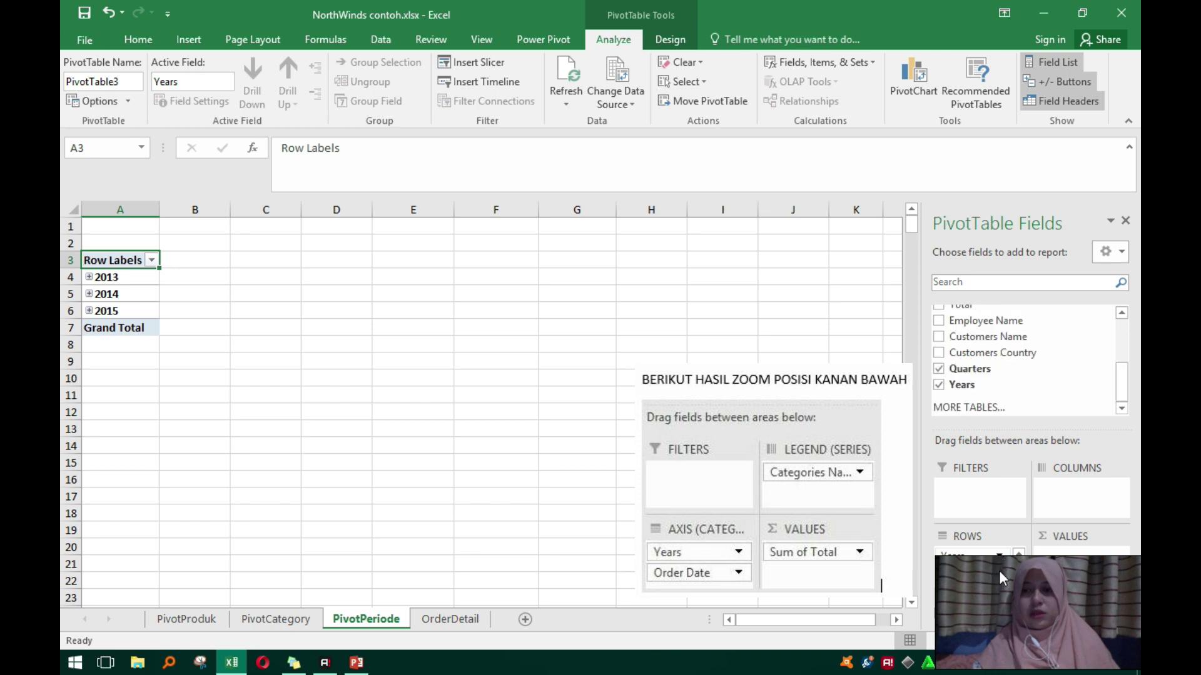
left_click(937, 370)
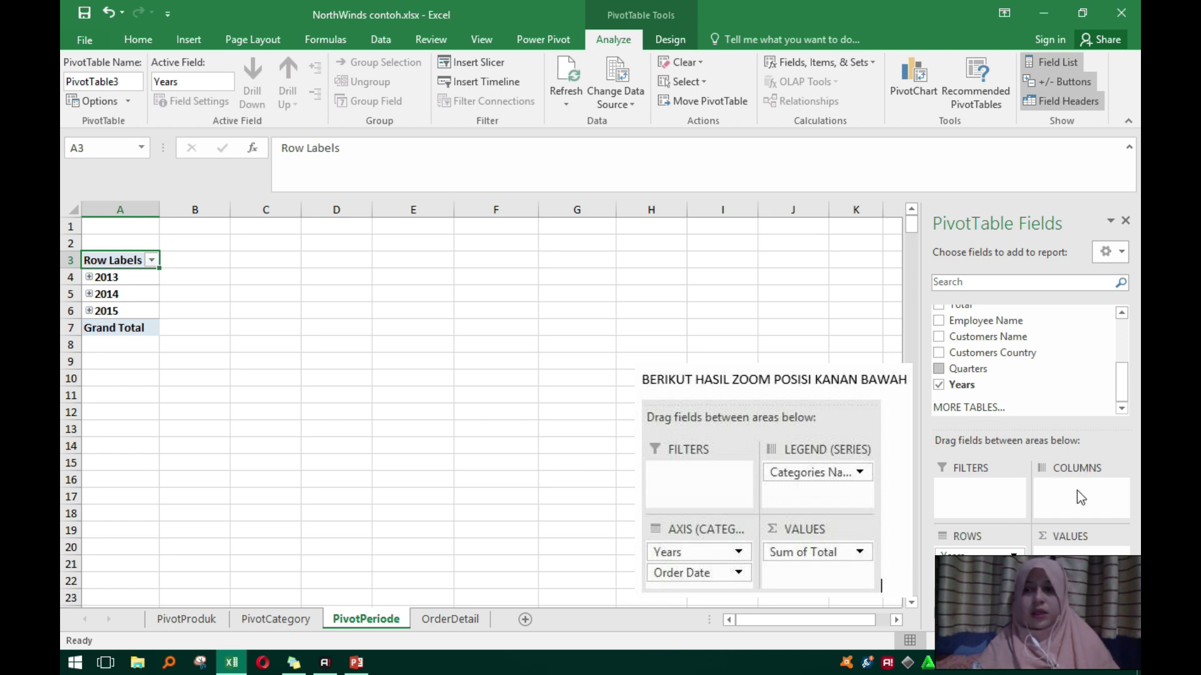
Add Categories Name as the column field of the PivotTable and Total as its summed value.
scroll(1077, 388, "up", 3)
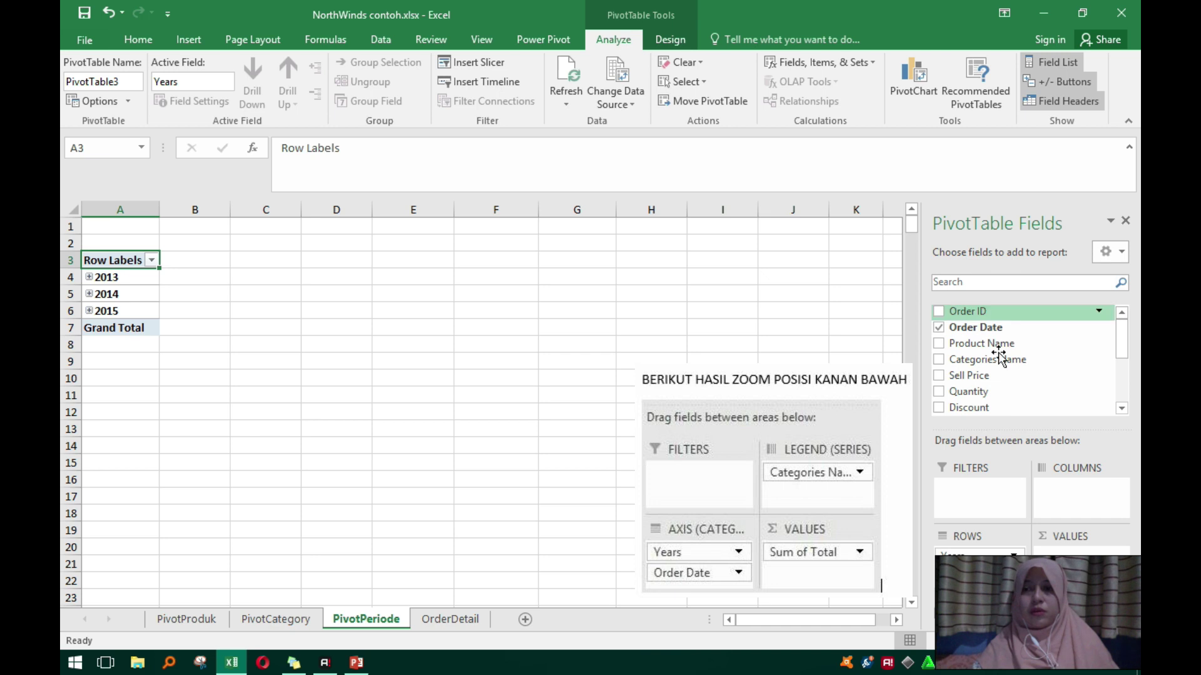
left_click(939, 359)
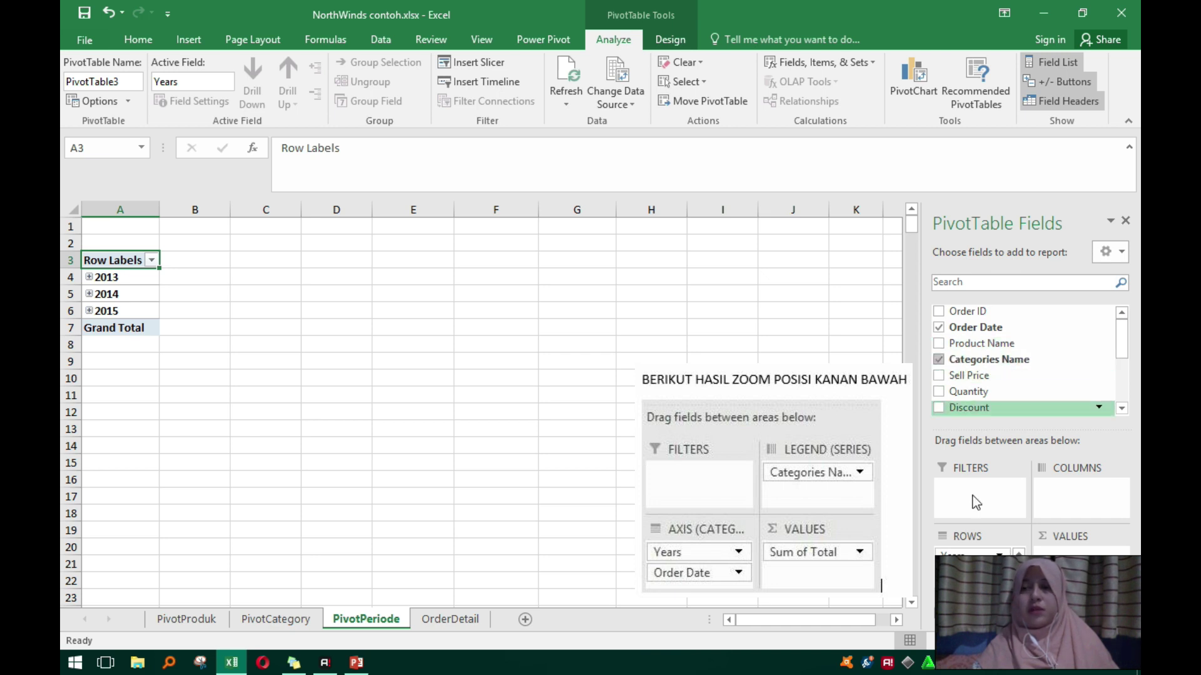
scroll(973, 557, "down", 5)
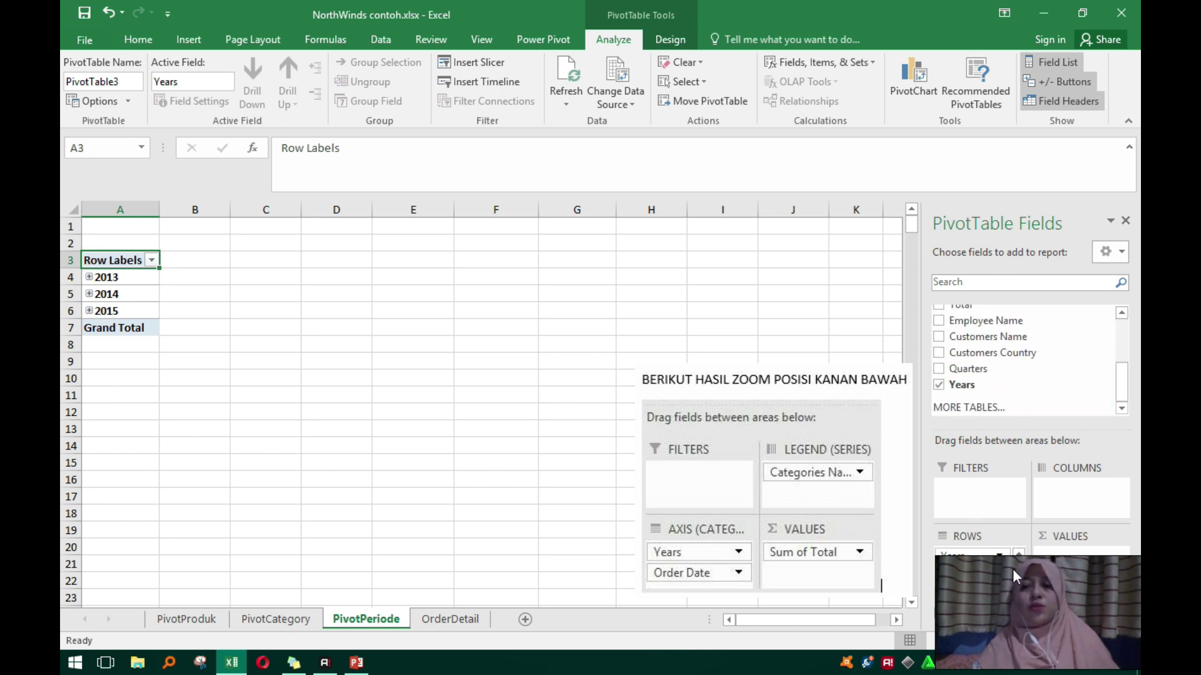
scroll(1020, 579, "down", 1)
left_click(970, 578)
left_click_drag(967, 581, 1075, 494)
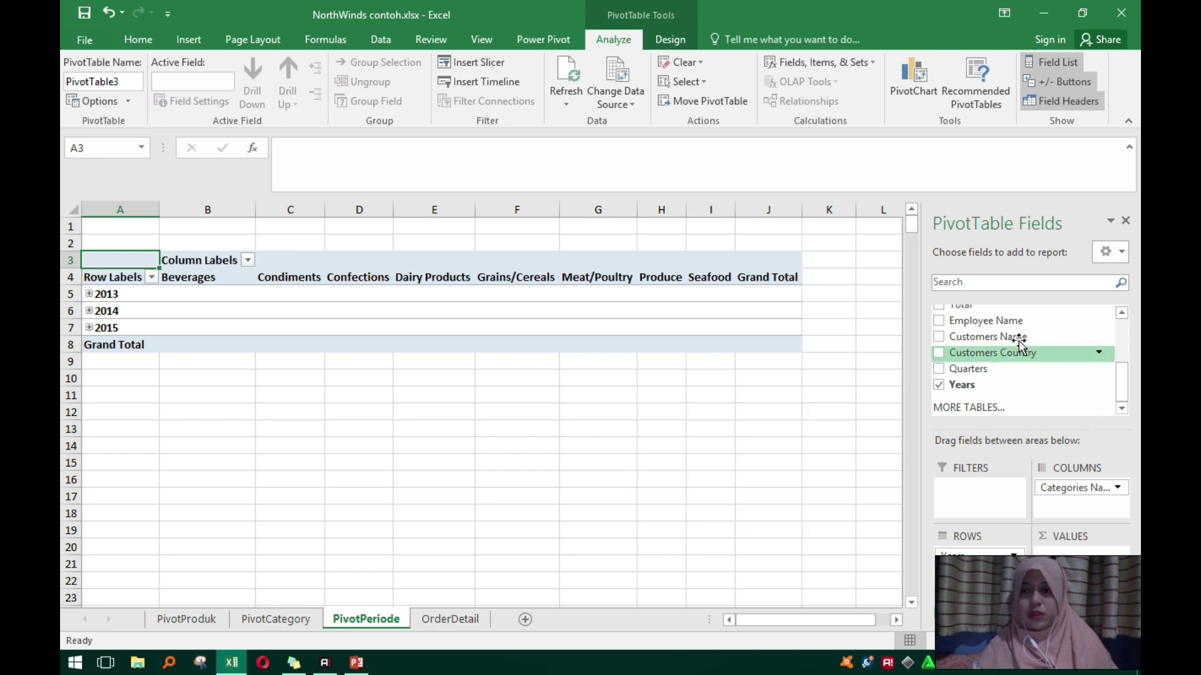
left_click(941, 308)
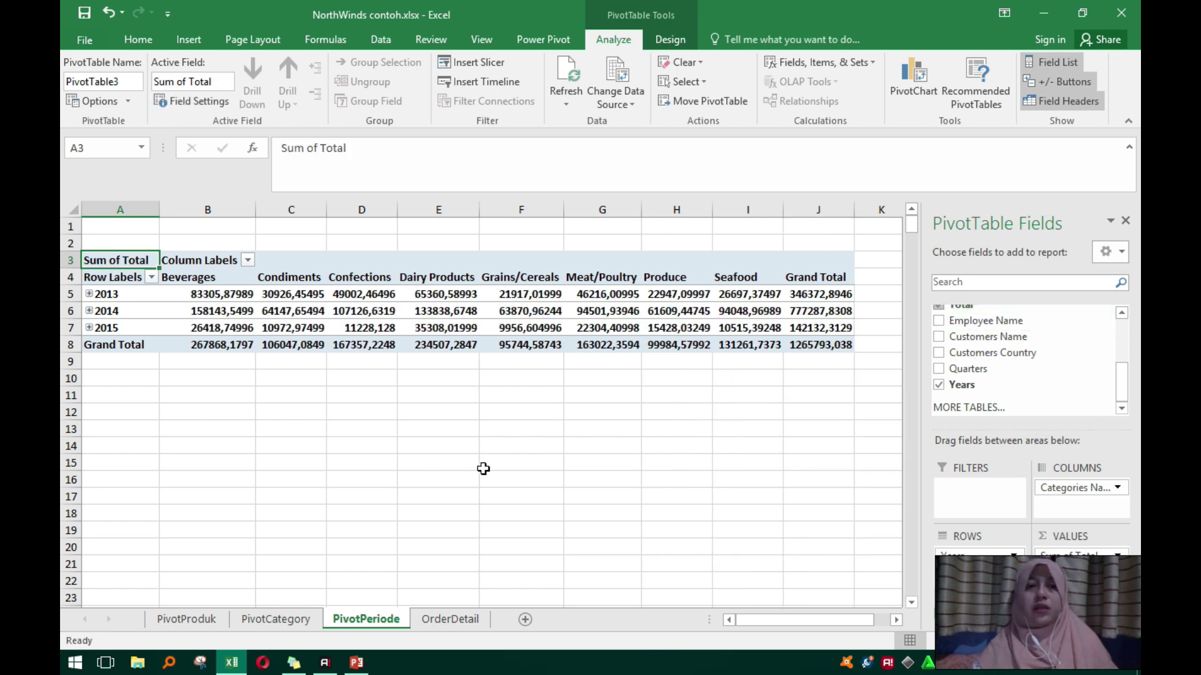
Expand the years 2013, 2014 and 2015 in the PivotTable to list category sales by month.
left_click(90, 294)
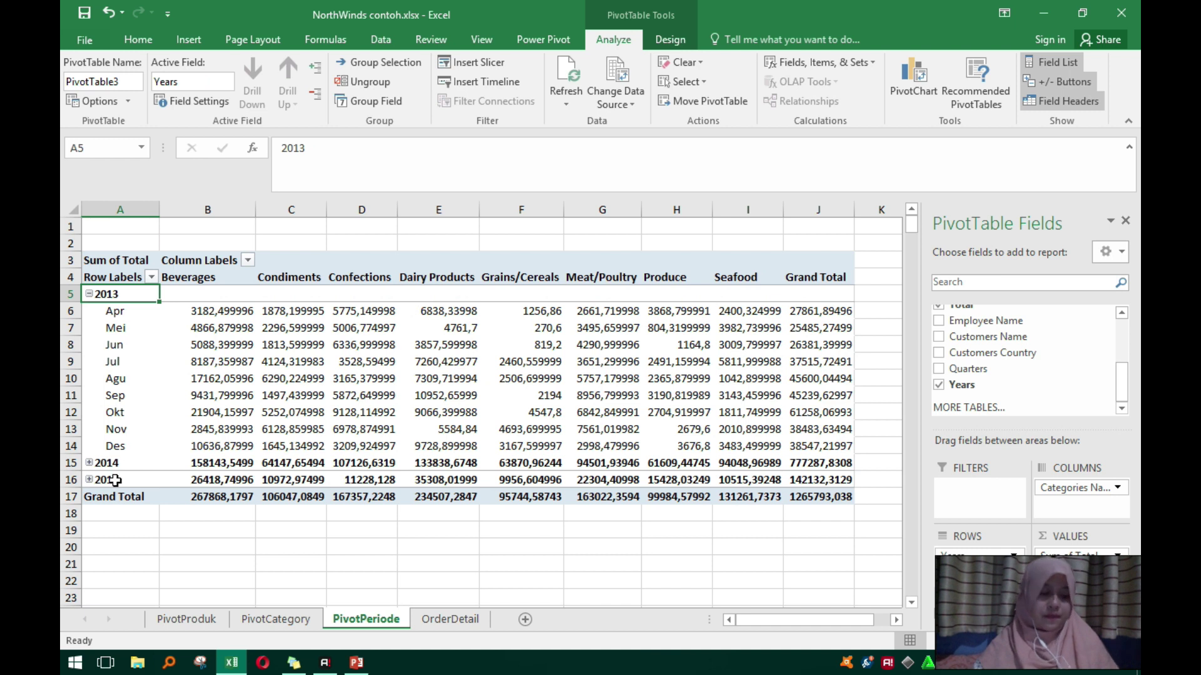
left_click(90, 463)
scroll(104, 486, "down", 5)
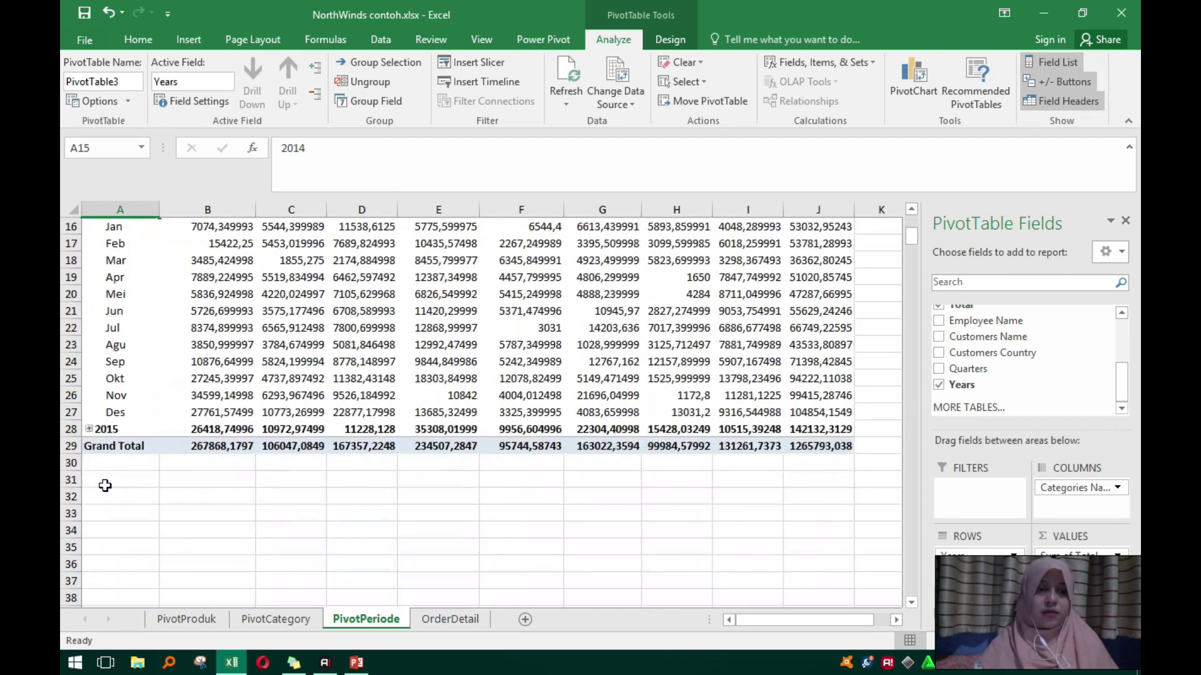
left_click(90, 430)
scroll(476, 463, "up", 5)
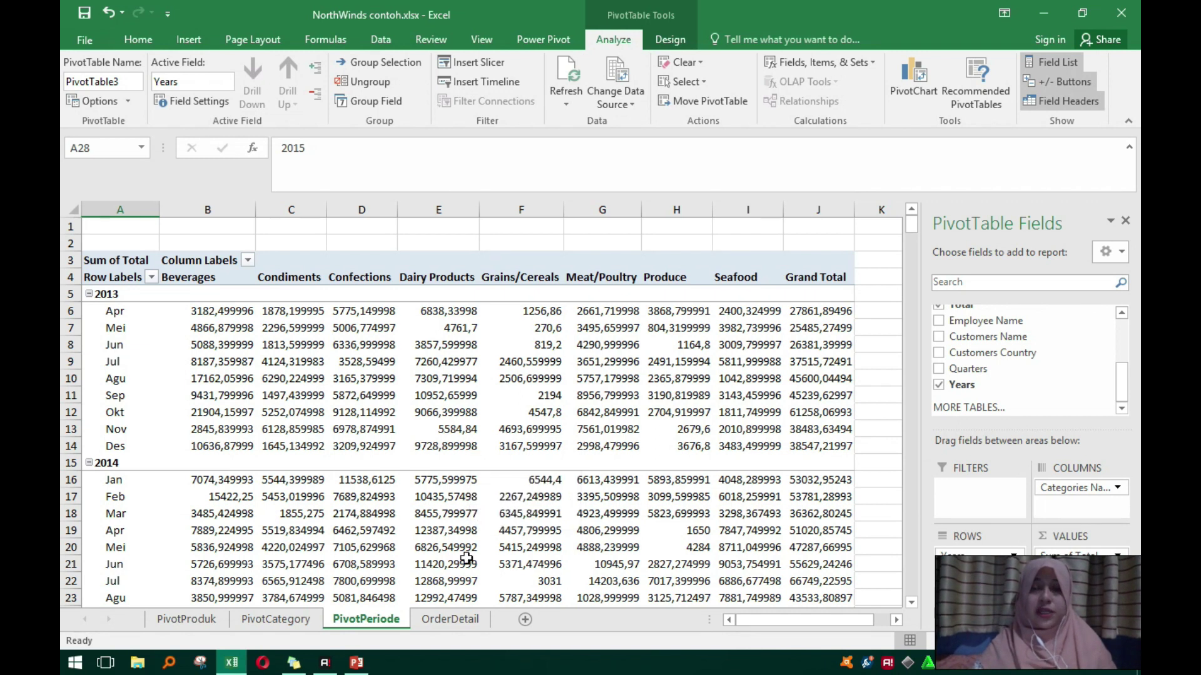
Insert a Stacked Line PivotChart based on the PivotPeriode PivotTable.
left_click(911, 77)
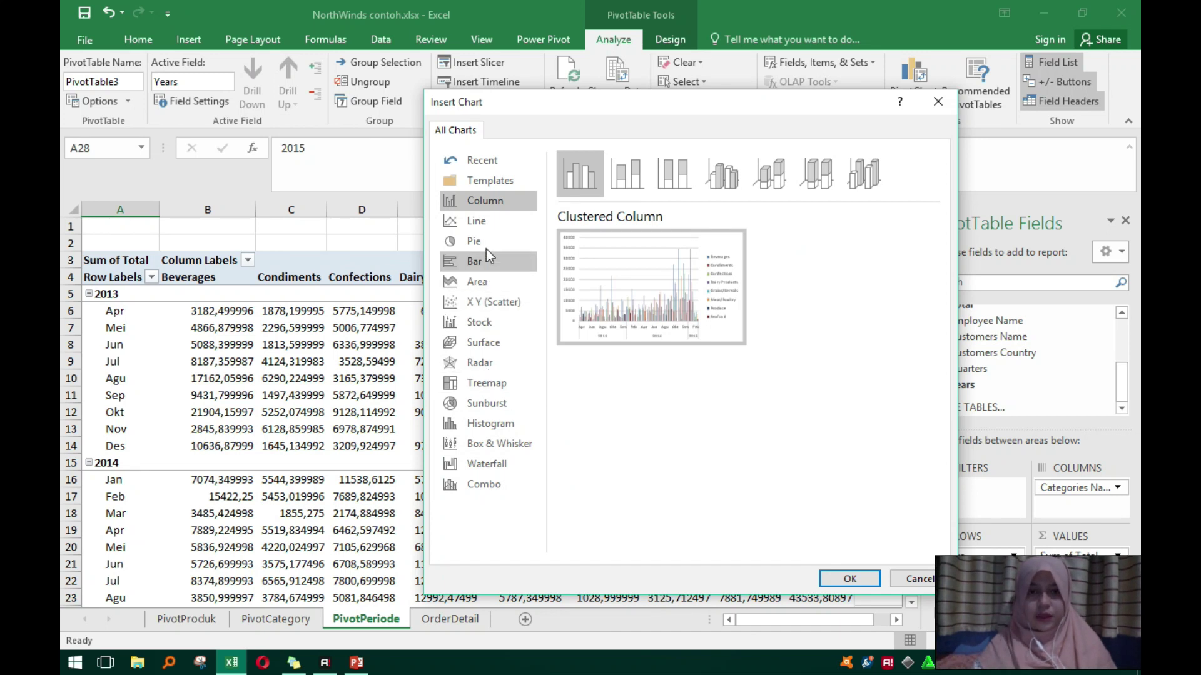
left_click(498, 222)
mouse_move(682, 289)
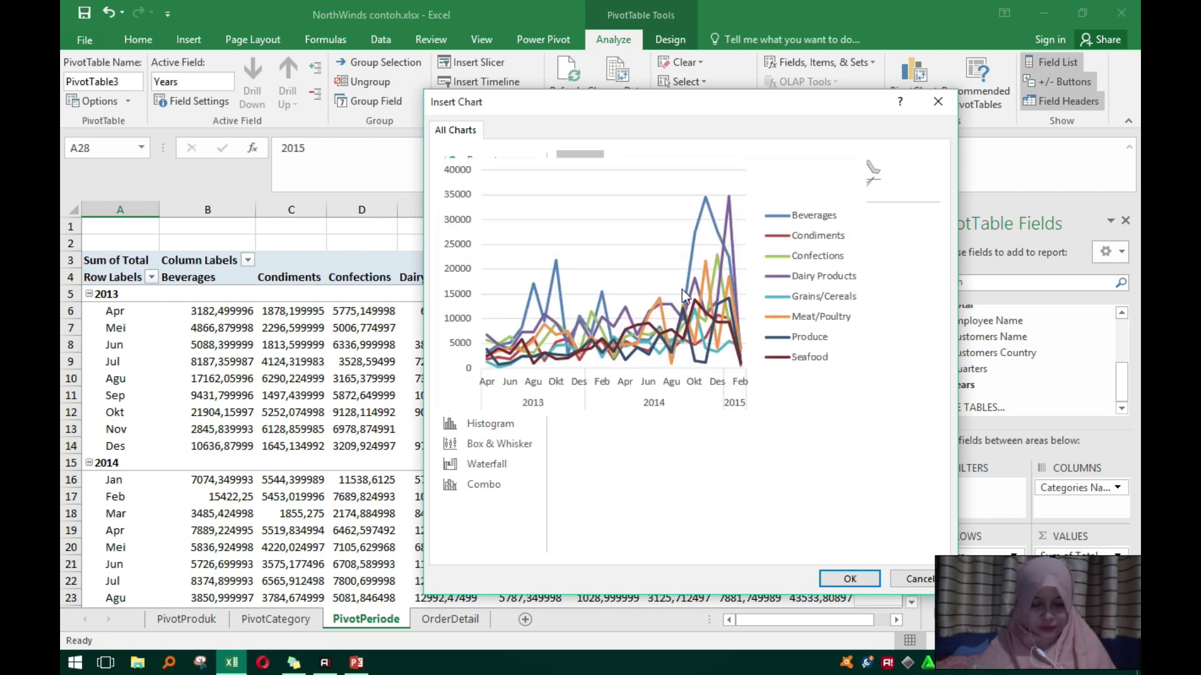
left_click(625, 164)
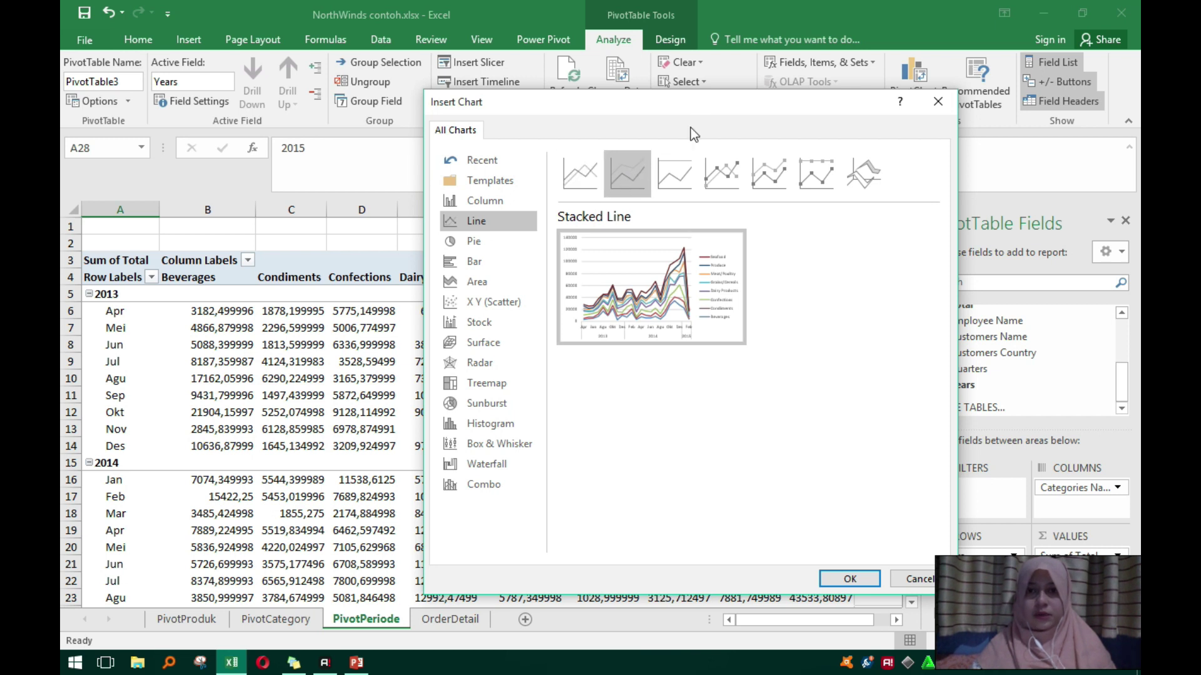
left_click_drag(712, 116, 862, 108)
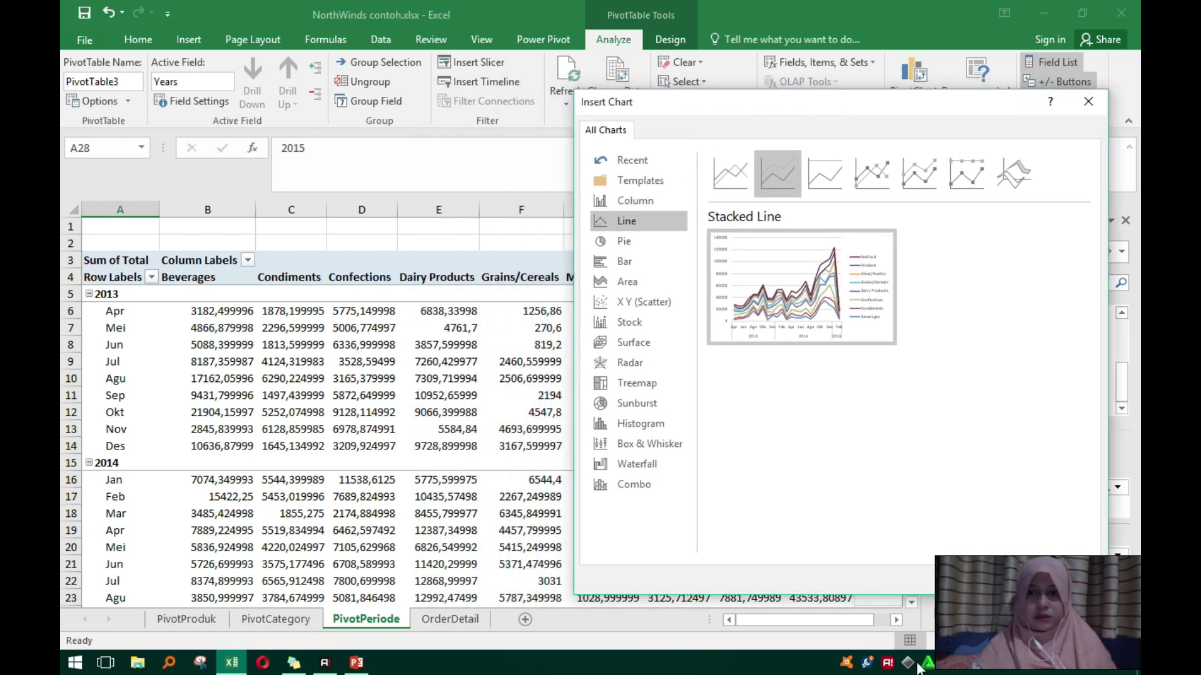
left_click(1005, 581)
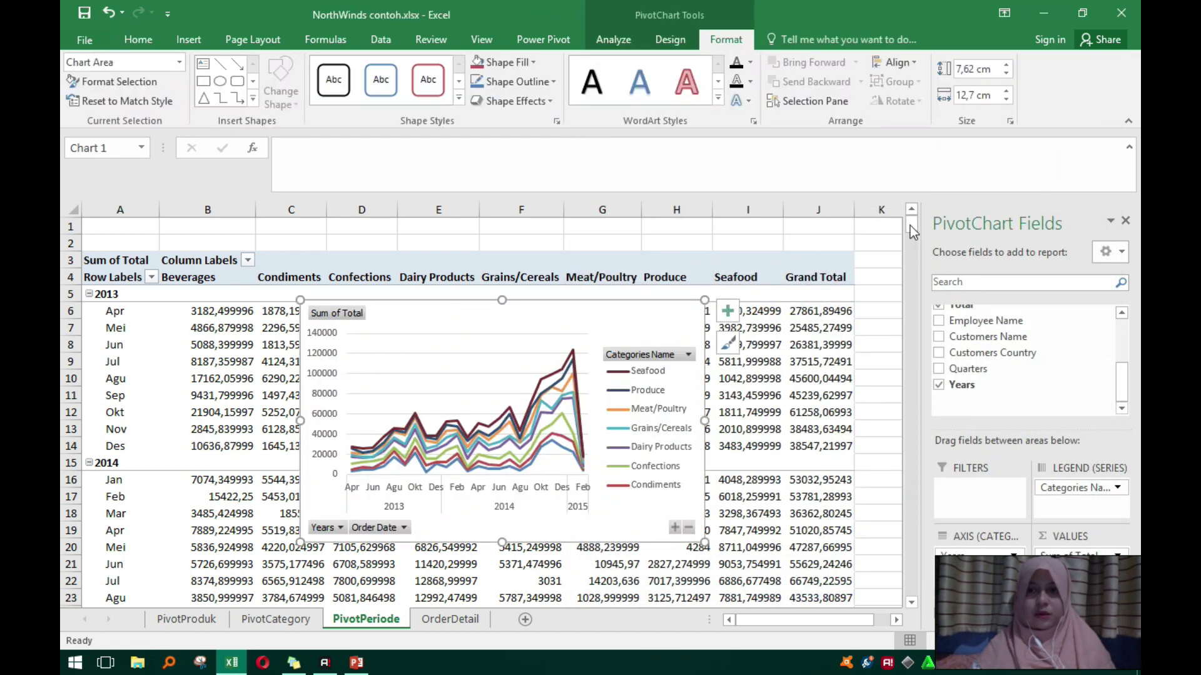
Move the line PivotChart into the empty columns beside the PivotTable's Grand Total column, starting near K3.
mouse_move(801, 626)
left_mouse_down()
mouse_move(877, 628)
mouse_move(700, 620)
mouse_move(813, 621)
left_mouse_up()
left_click_drag(517, 315, 830, 258)
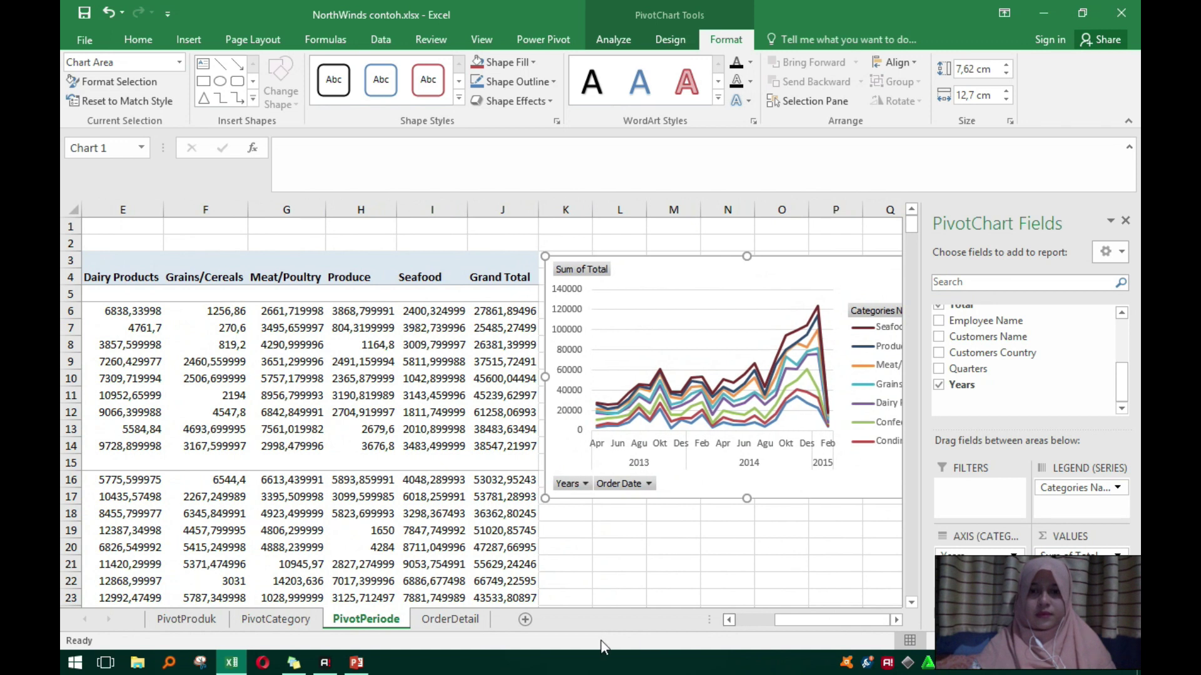
left_click(896, 620)
left_click(896, 620)
left_click(896, 621)
left_click(895, 621)
left_click(895, 621)
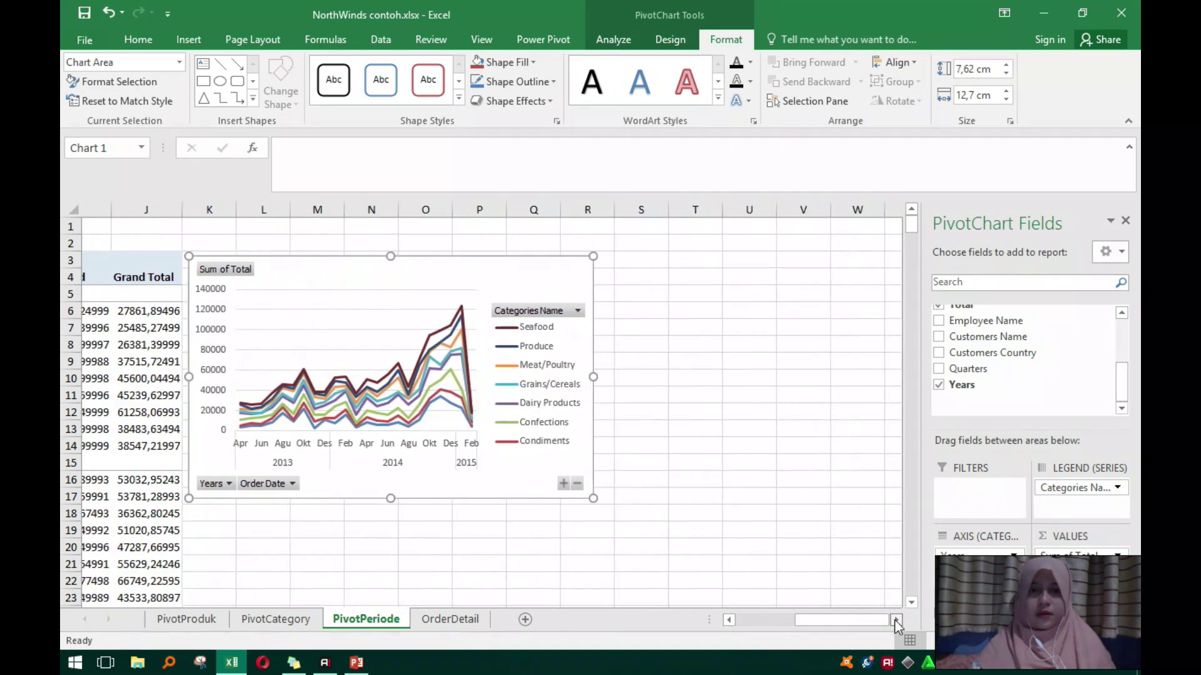
left_click_drag(403, 261, 420, 259)
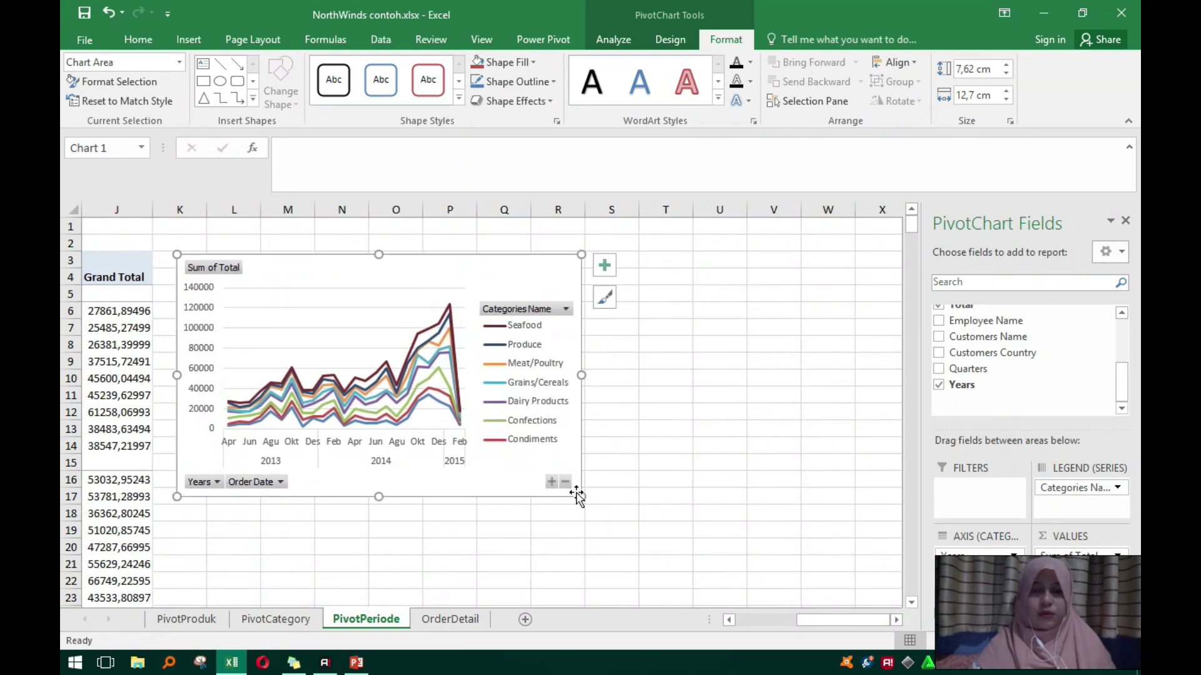
Enlarge the stacked line PivotChart to about 10.21 cm high and 17.69 cm wide.
left_click_drag(581, 497, 739, 579)
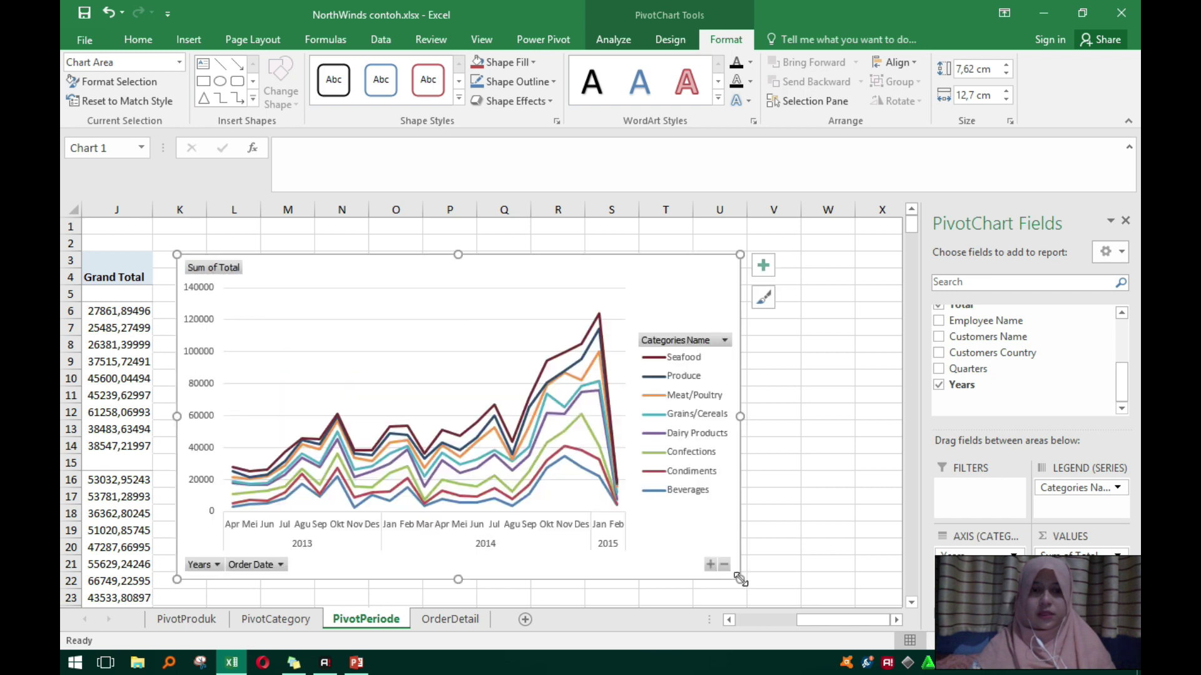
left_click_drag(831, 621, 692, 627)
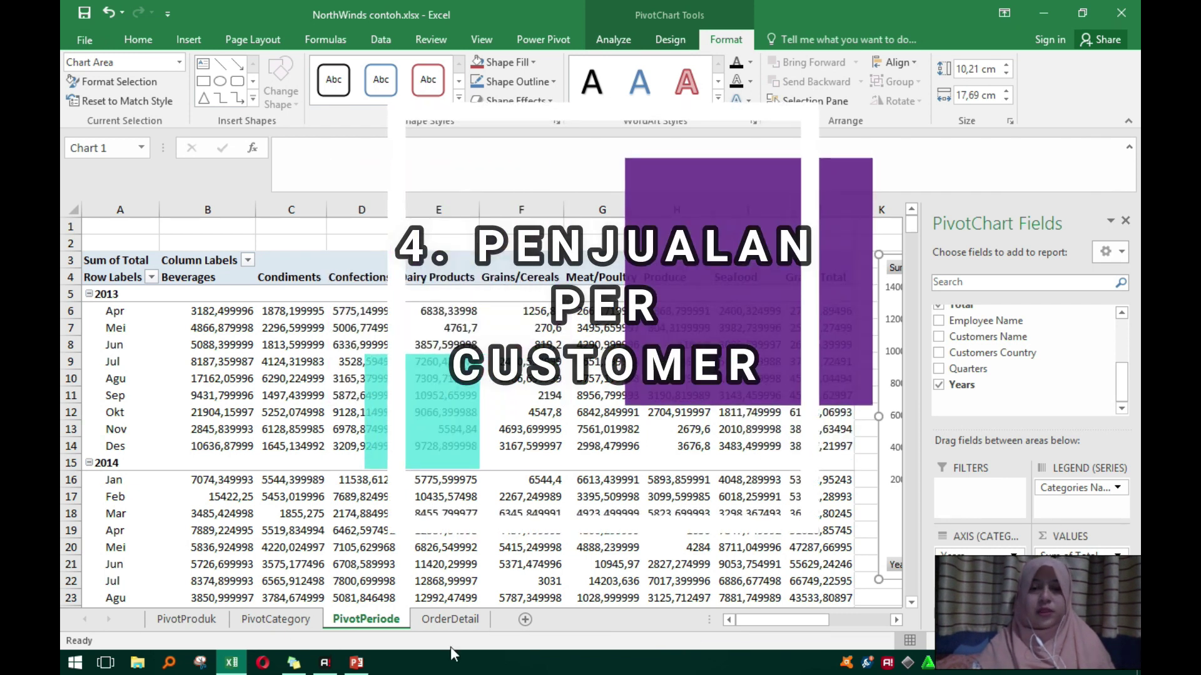
Create a PivotTable from the TableOrderDetail table on the OrderDetail sheet, placed on a new worksheet.
left_click(448, 626)
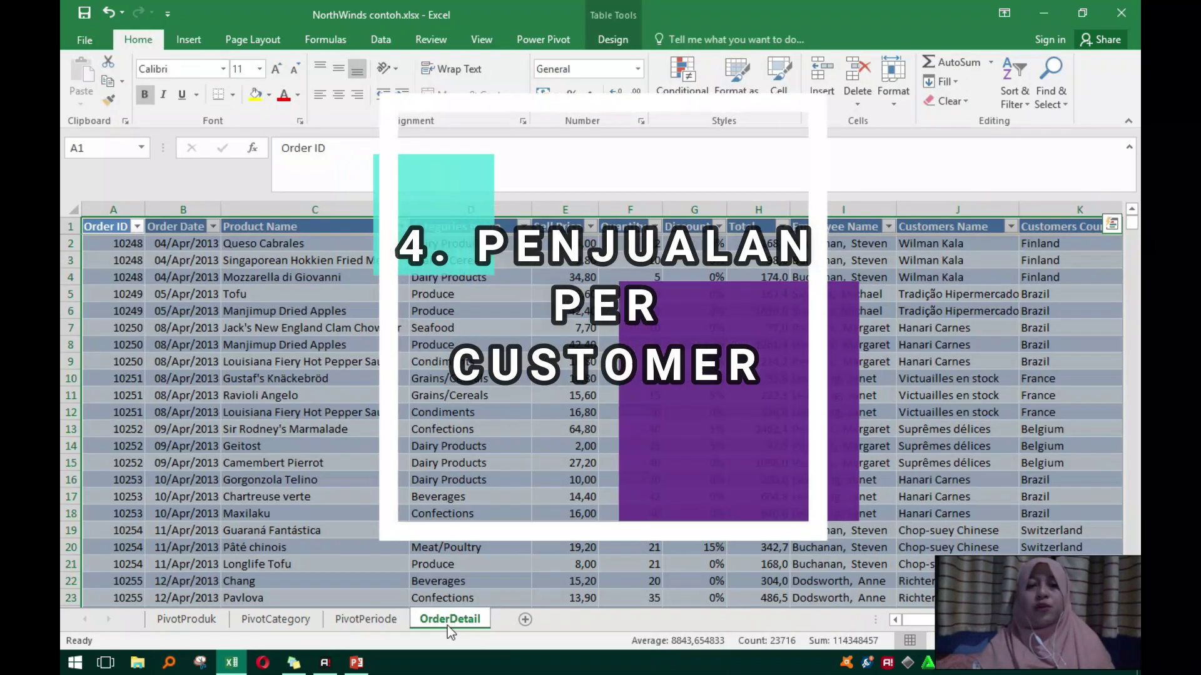
left_click(614, 39)
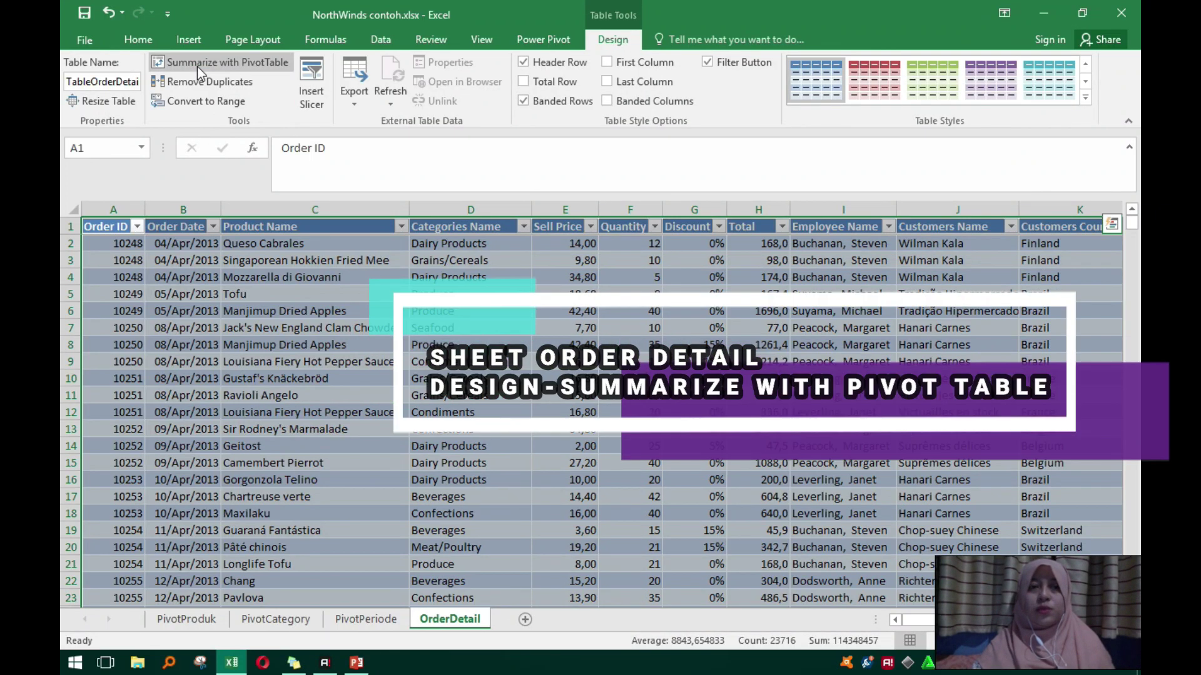
left_click(197, 63)
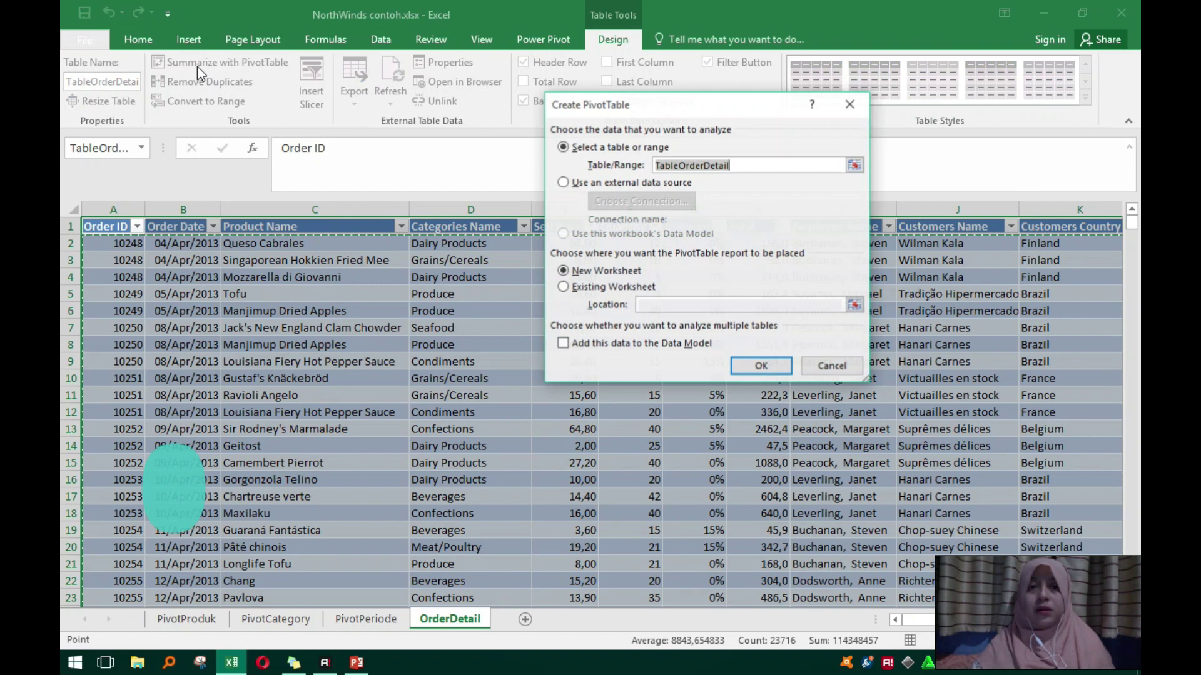
left_click(768, 371)
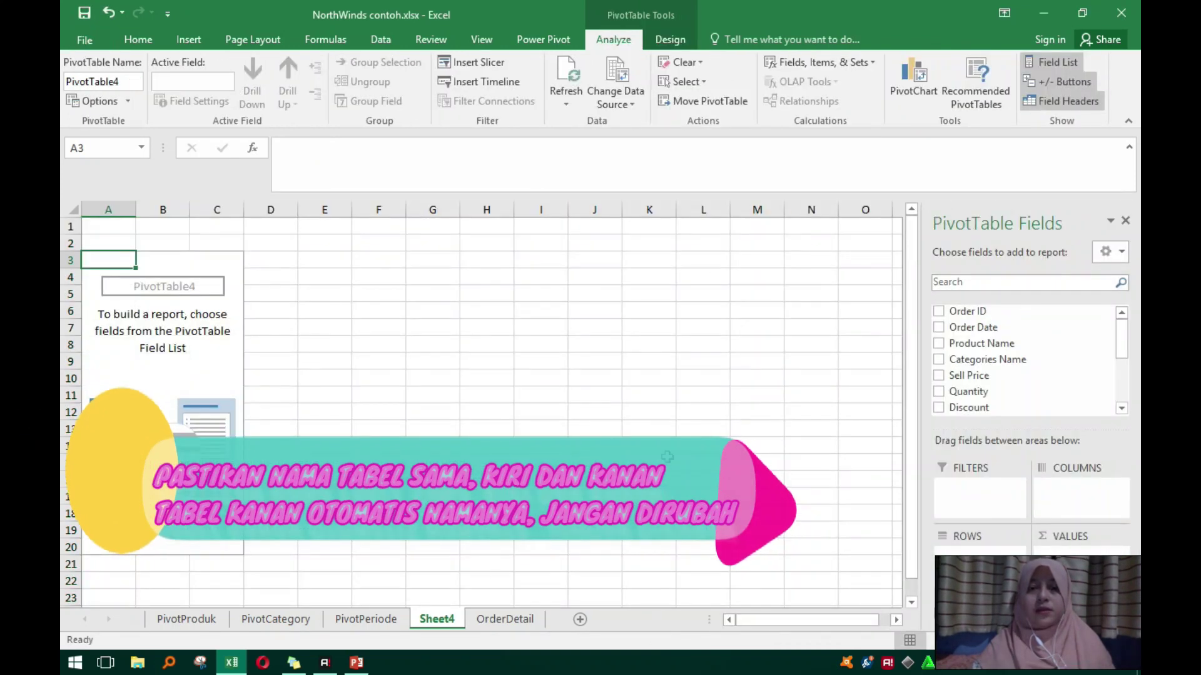
Rename the new worksheet Sheet4 as PivotCustomer.
right_click(435, 618)
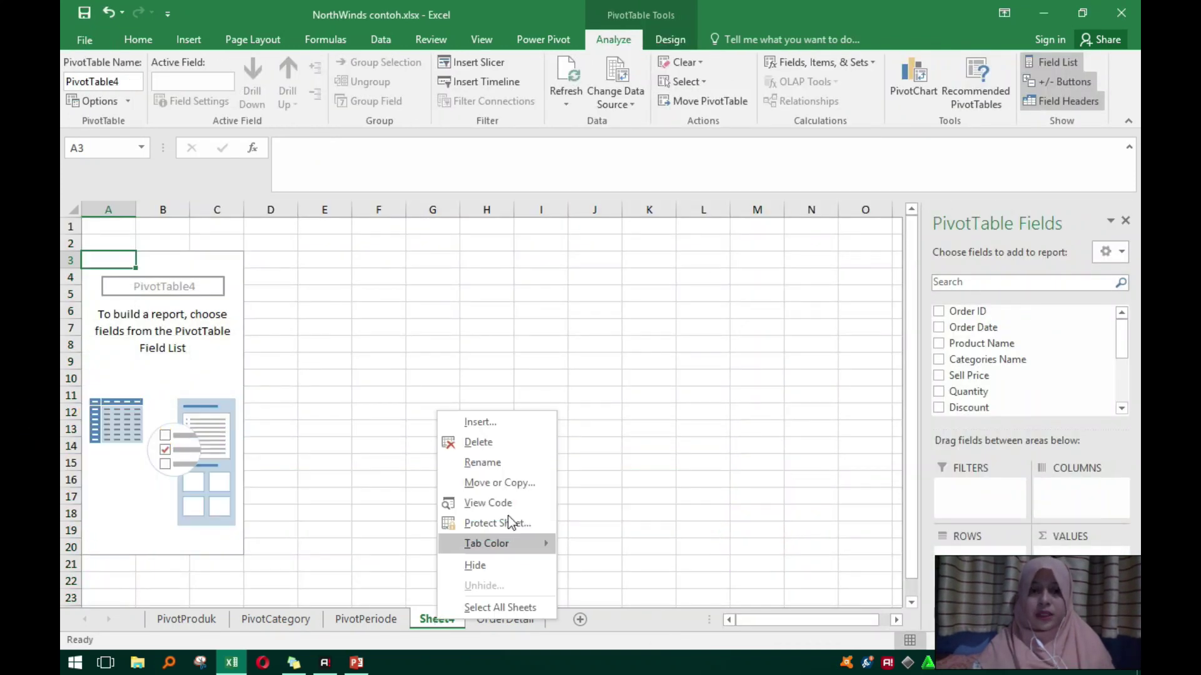
left_click(509, 462)
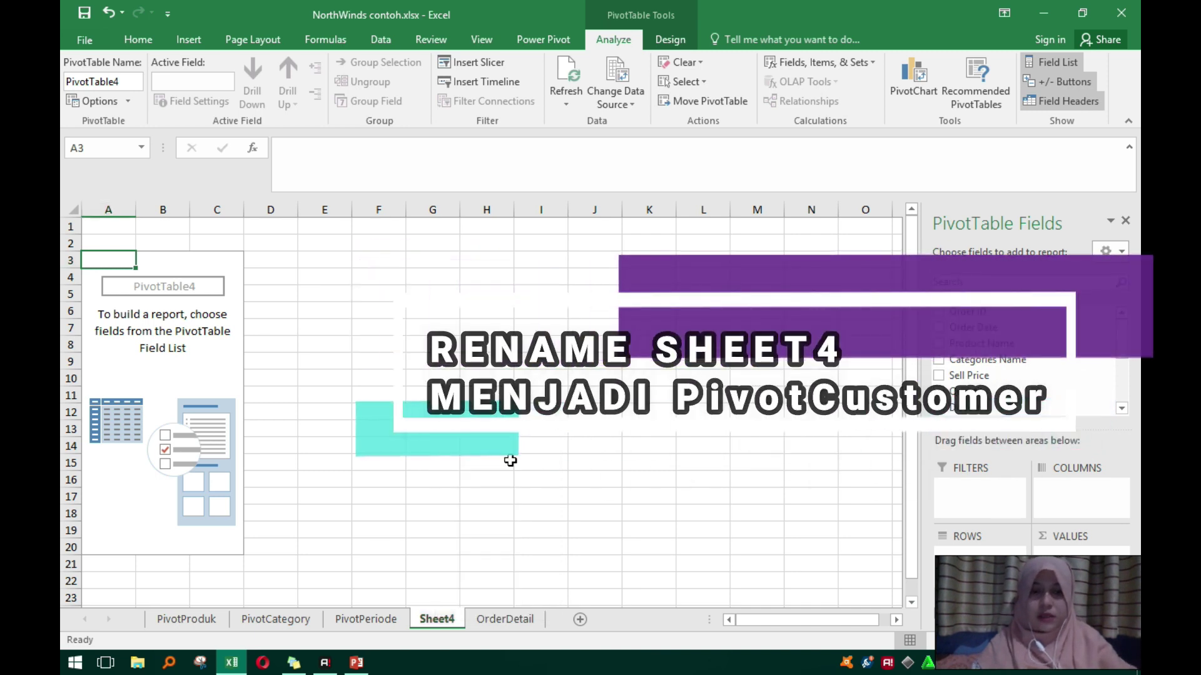
type("Piv")
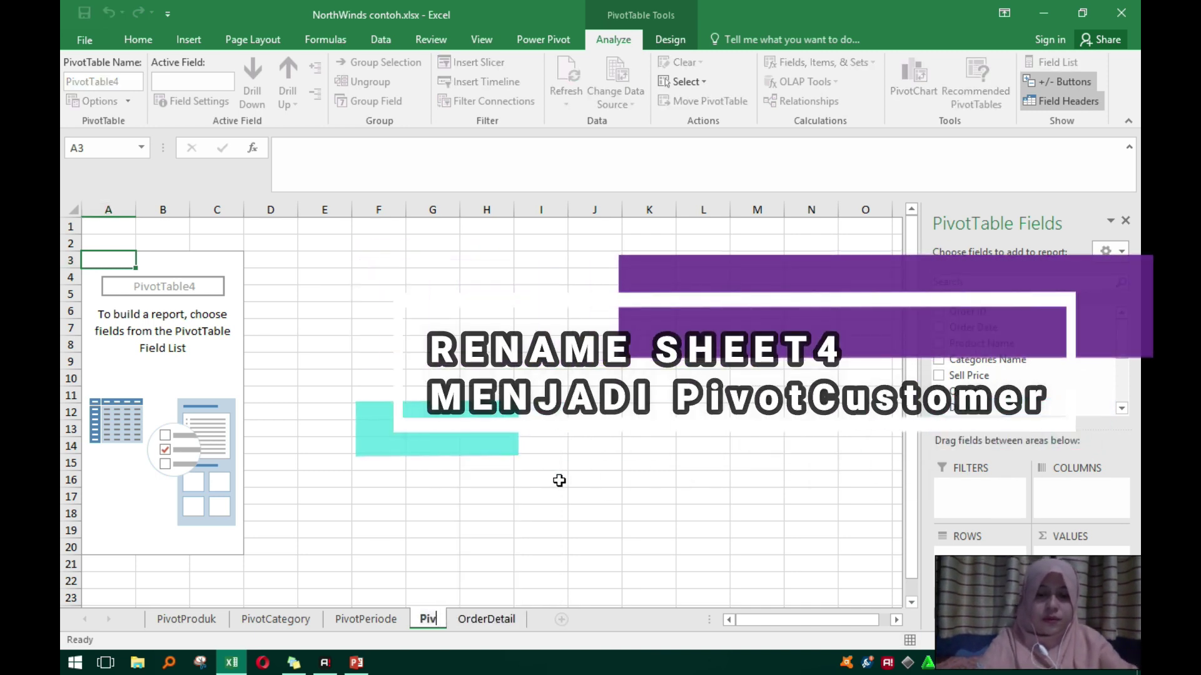
type("otCustomer")
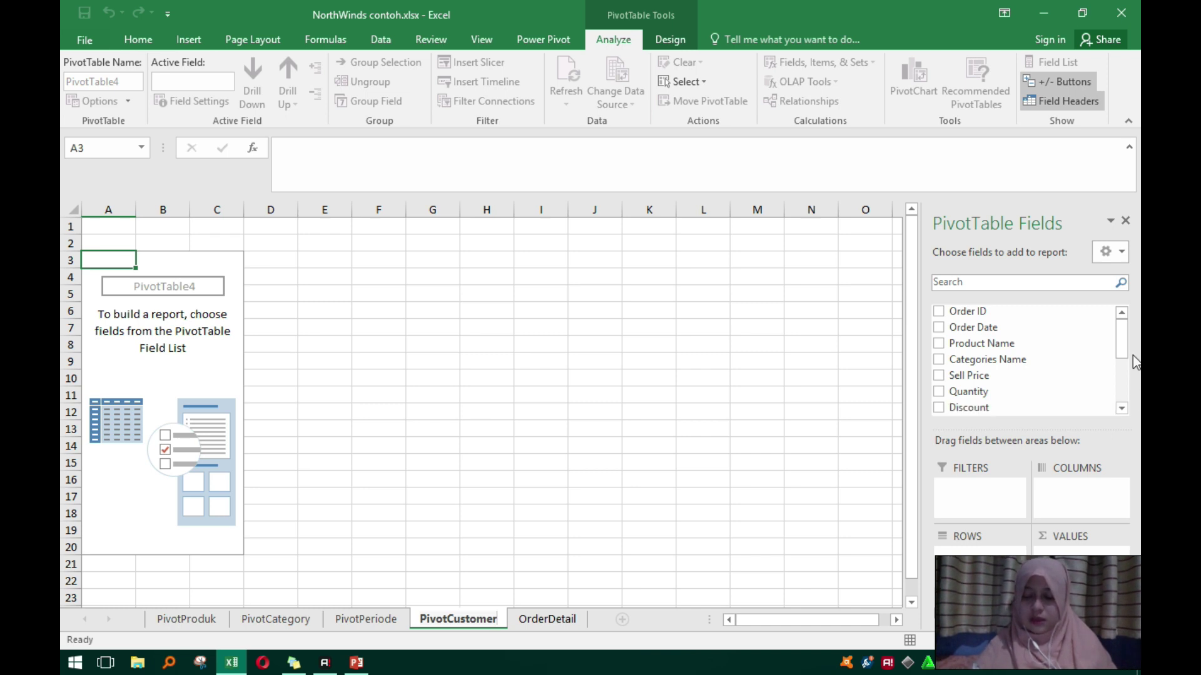
Add Categories Name as the row field and Total as the summed value of the PivotCustomer PivotTable.
left_click(938, 361)
scroll(957, 375, "down", 2)
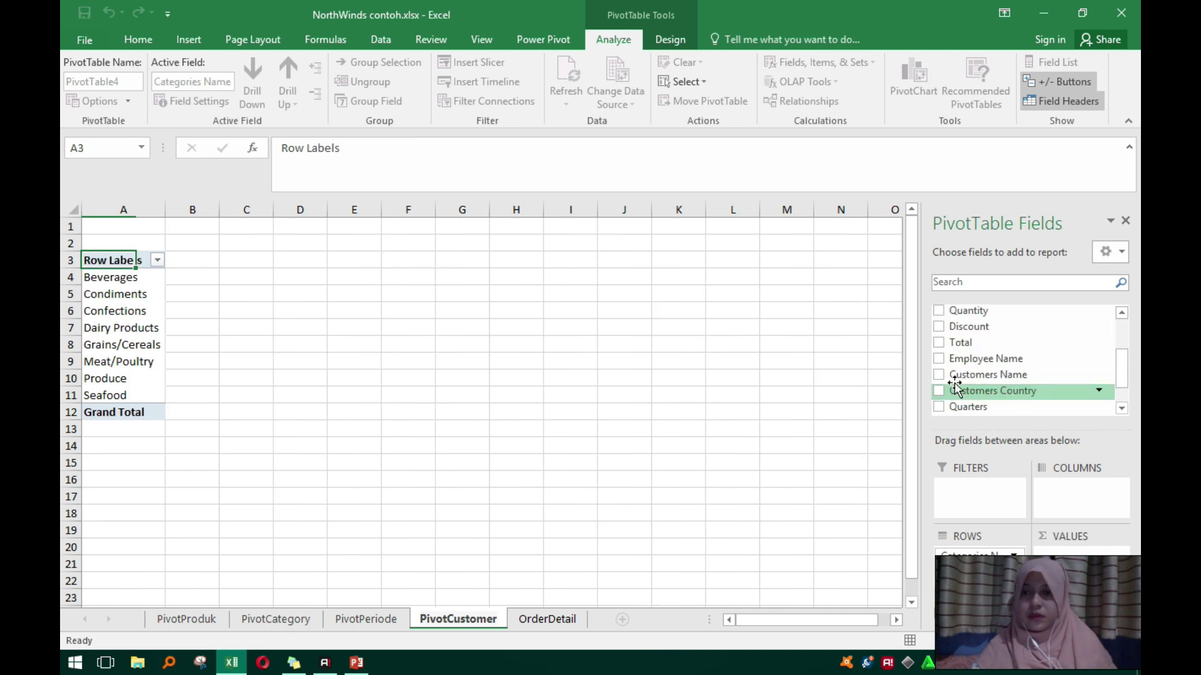
left_click(938, 342)
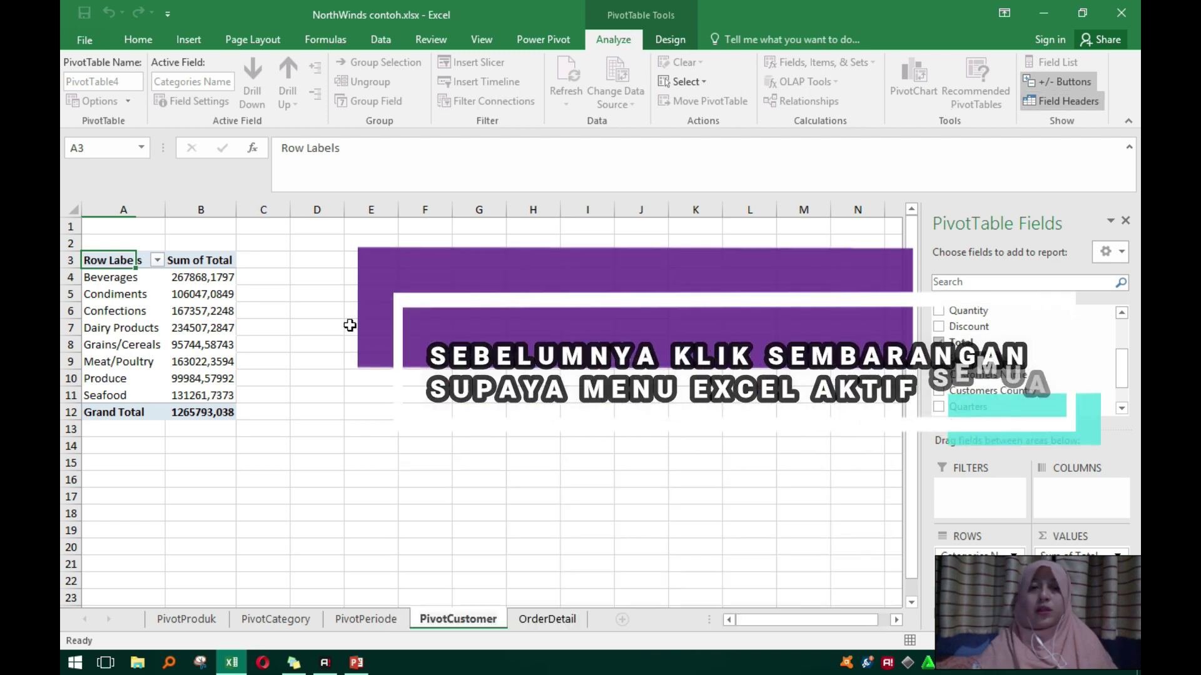
left_click(329, 293)
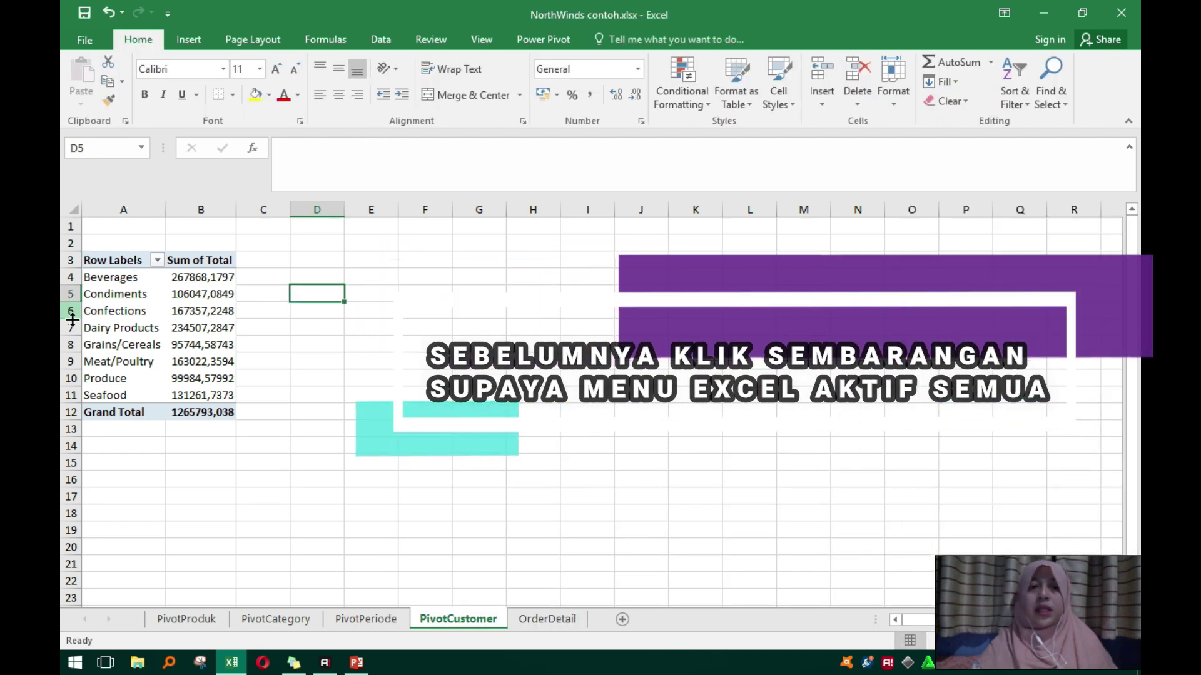
left_click(115, 266)
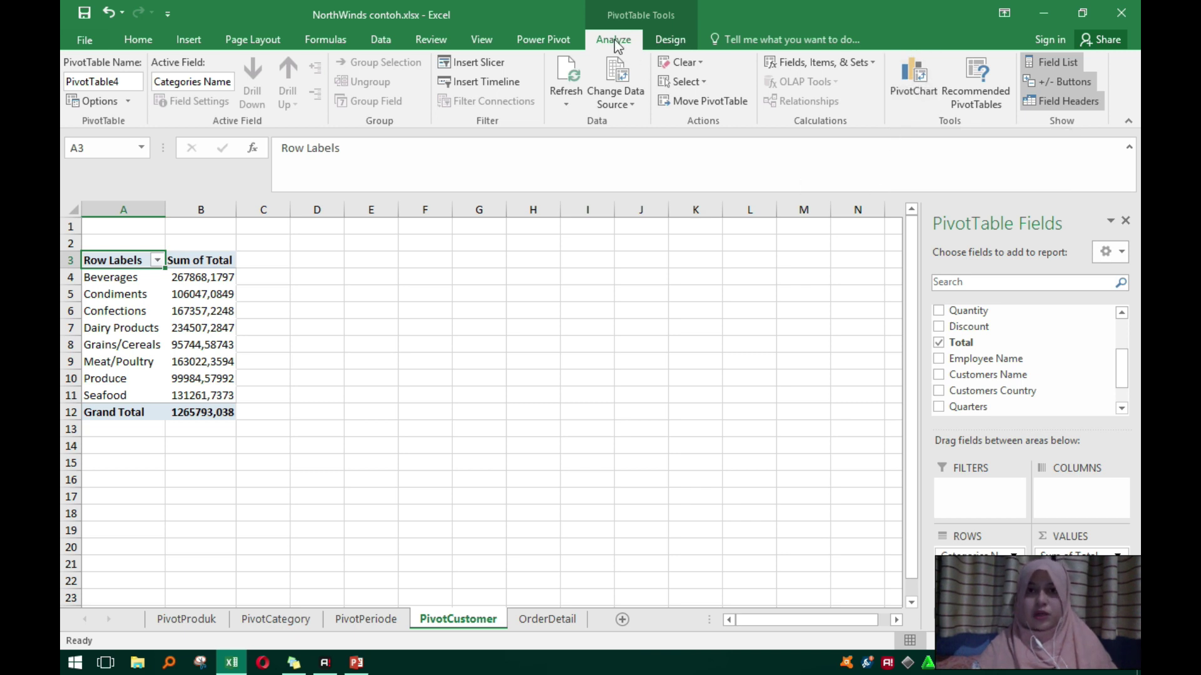
left_click(914, 94)
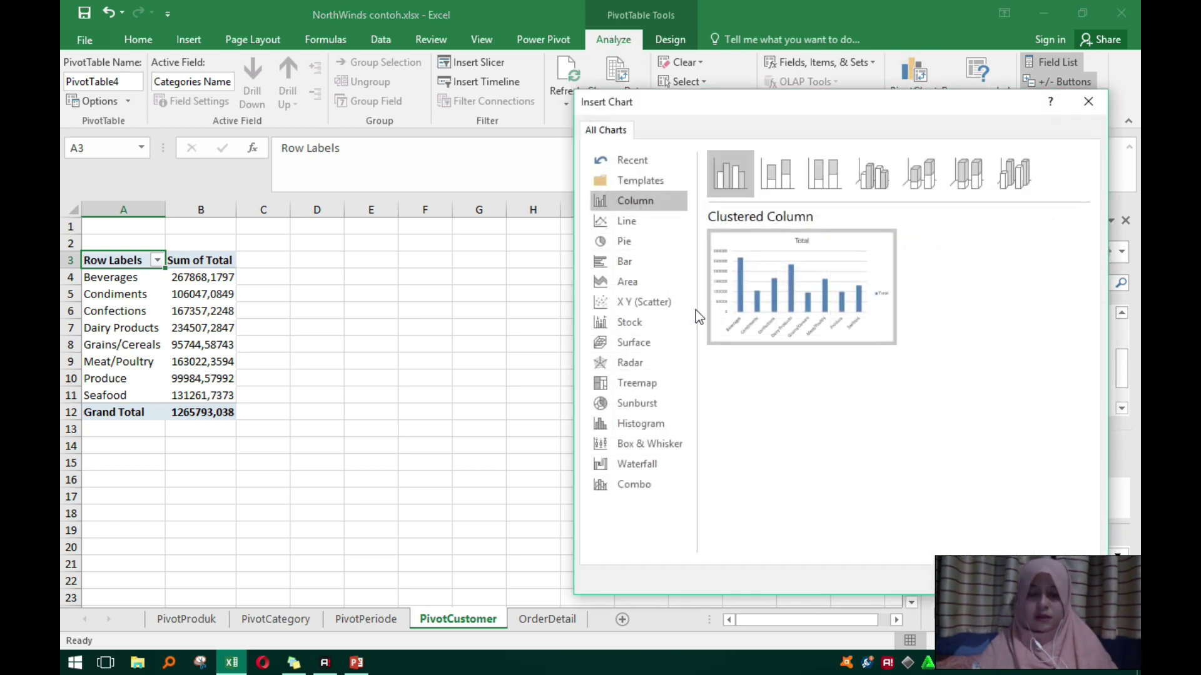
left_click(651, 267)
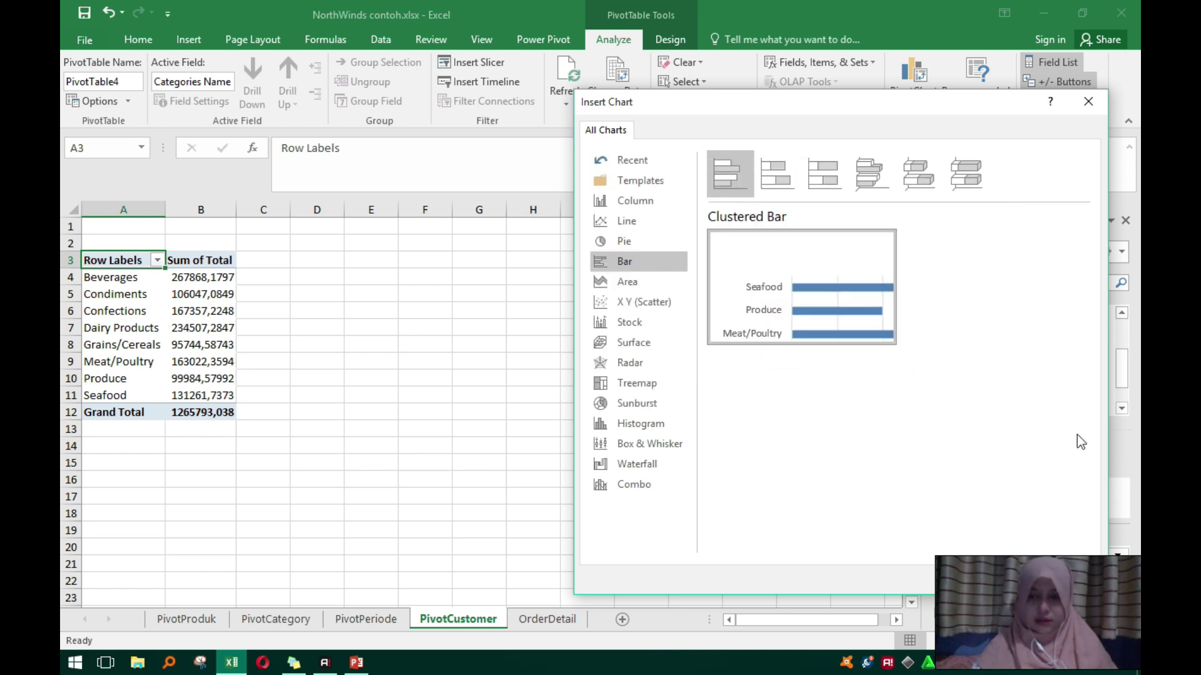
left_click(1005, 582)
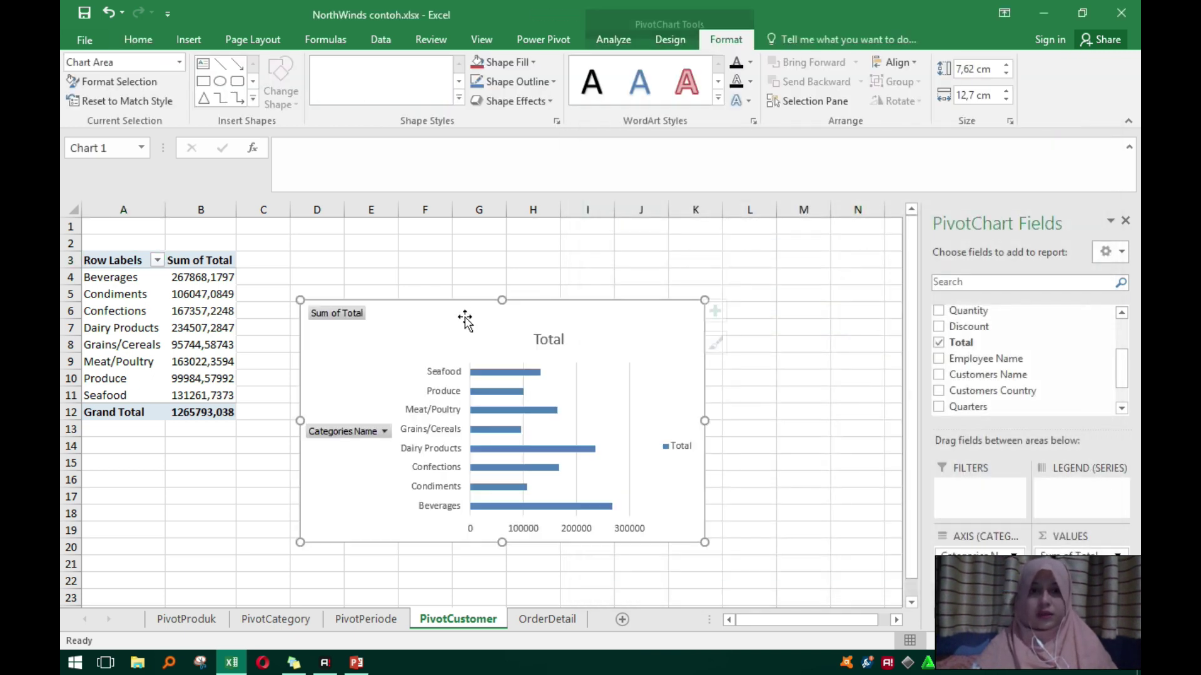
left_click_drag(462, 301, 448, 234)
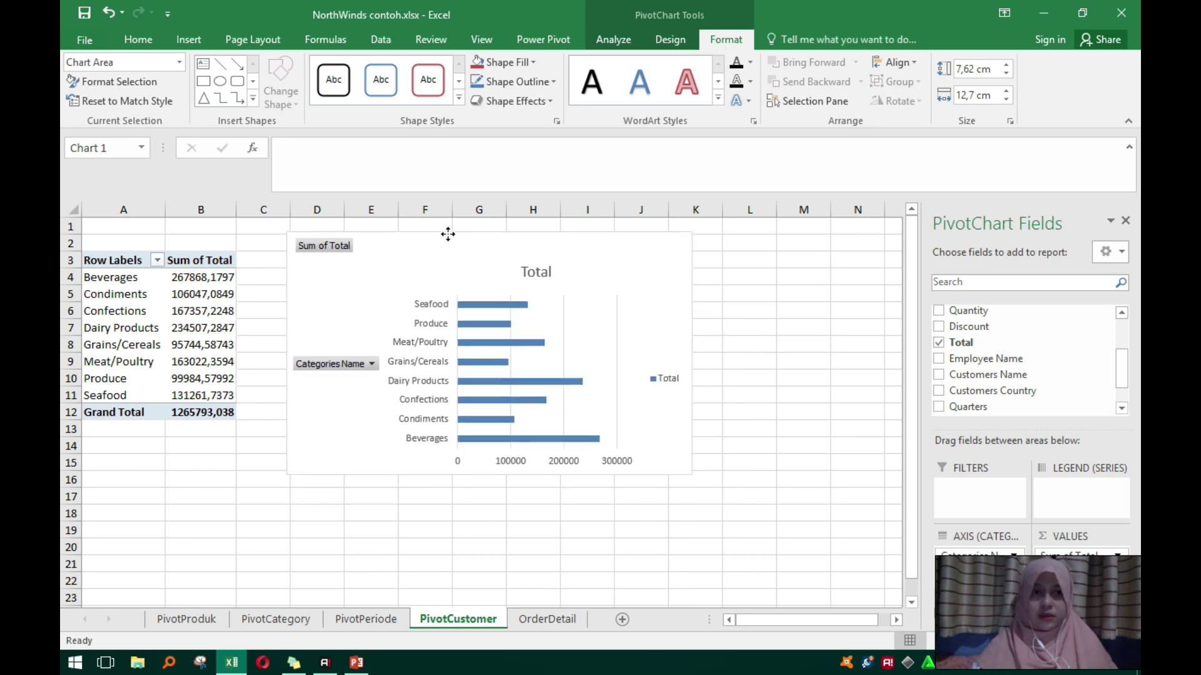
scroll(1061, 375, "up", 5)
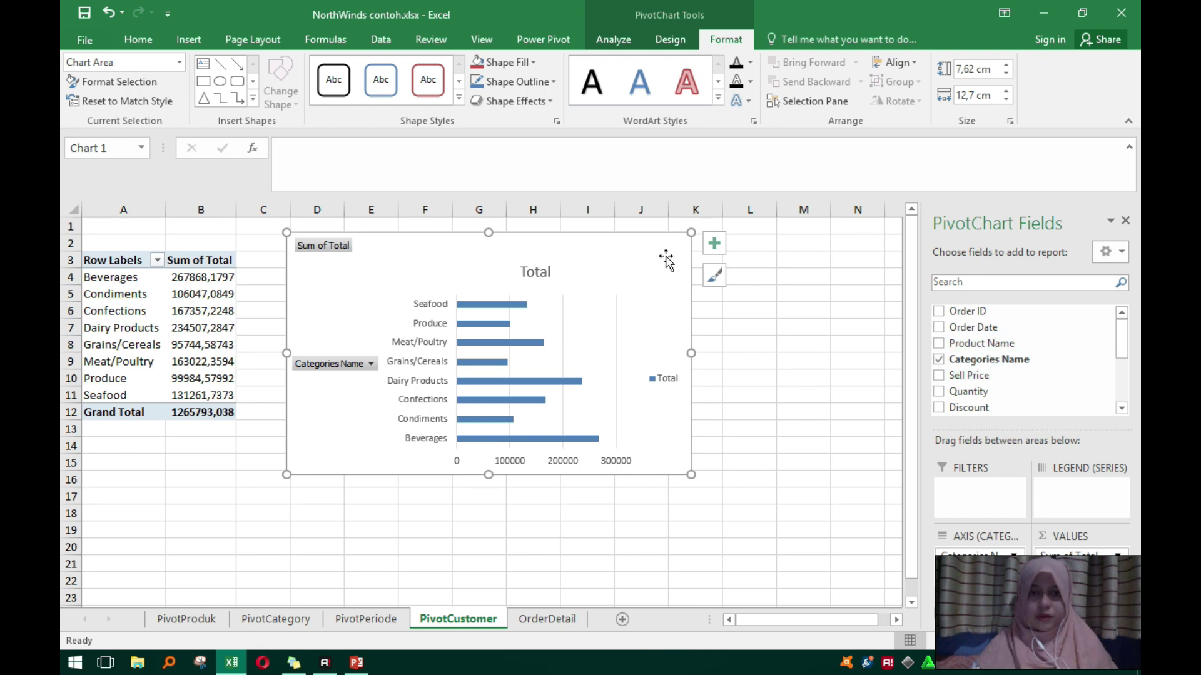
key("Delete")
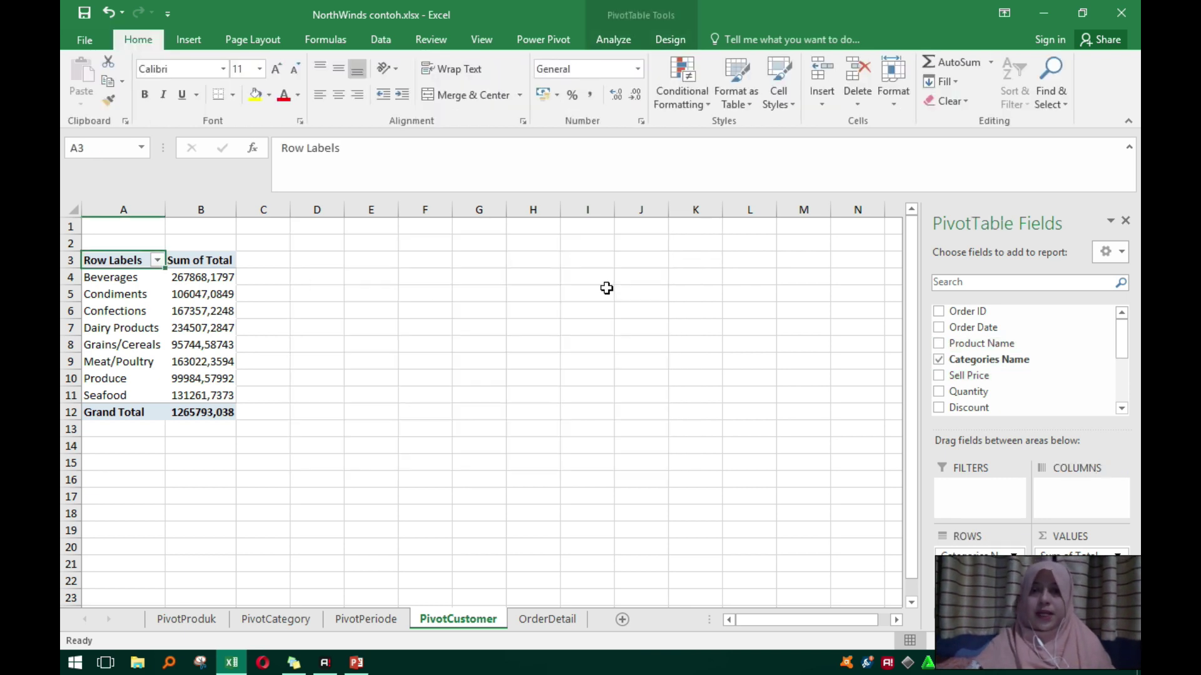
Replace the Categories Name row field with Customers Name in the PivotCustomer PivotTable.
left_click(939, 361)
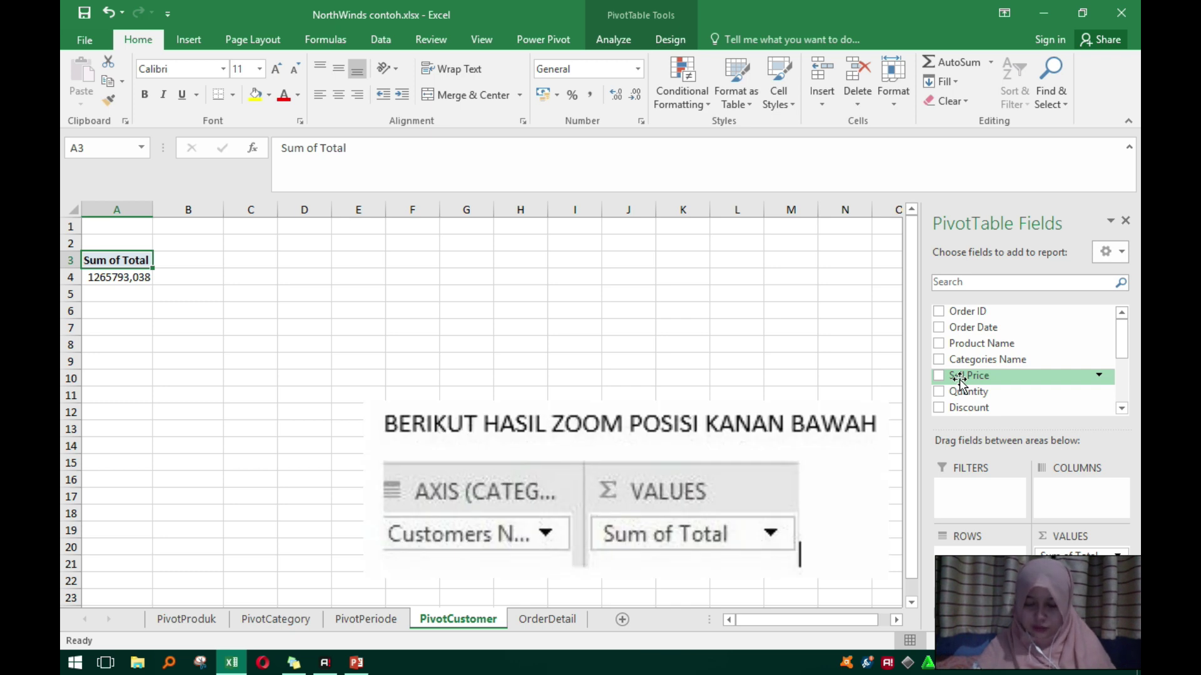
scroll(989, 387, "down", 3)
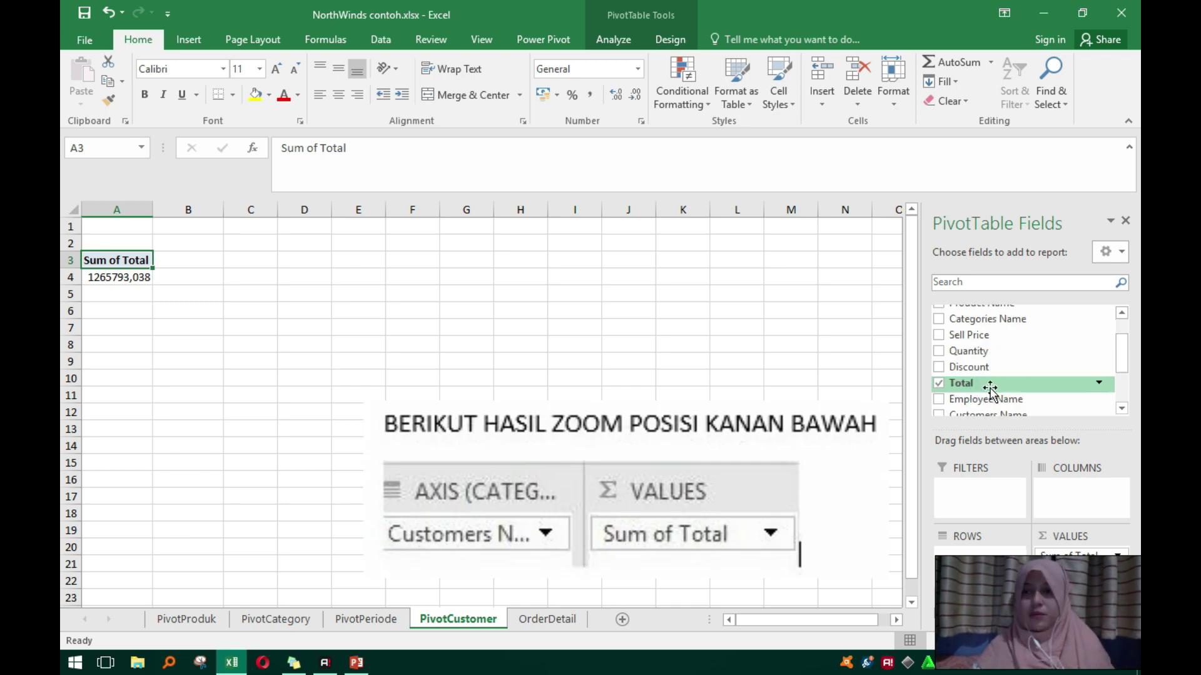
scroll(990, 389, "up", 2)
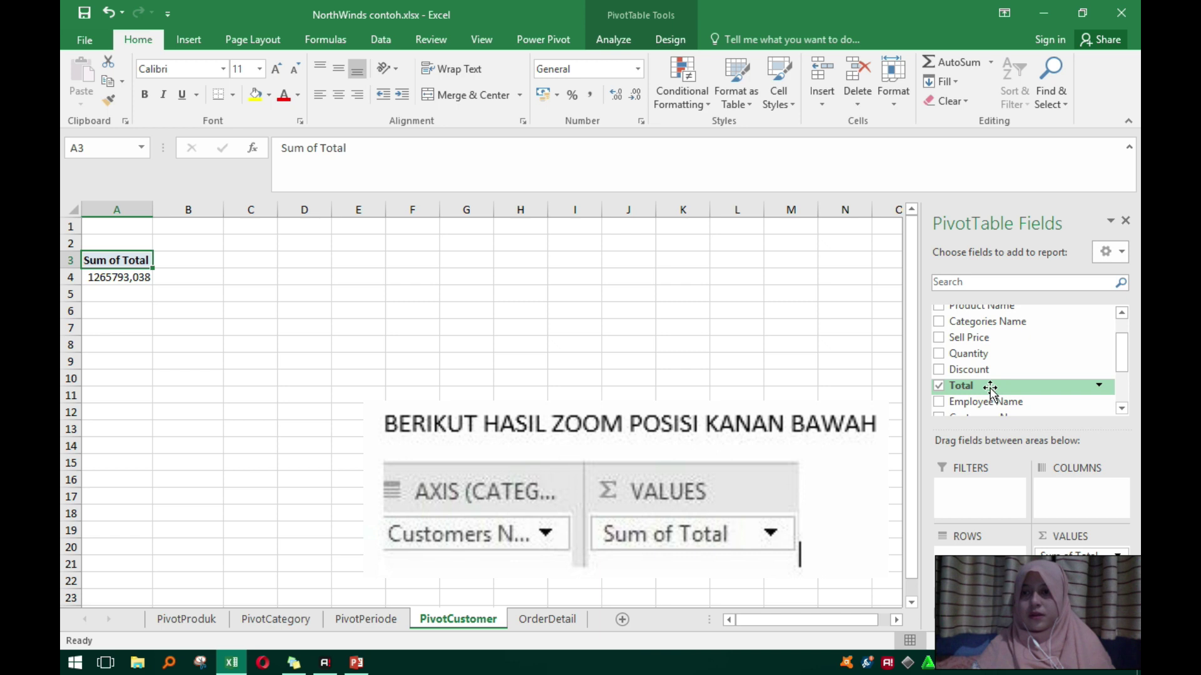
scroll(990, 389, "up", 1)
scroll(976, 391, "down", 2)
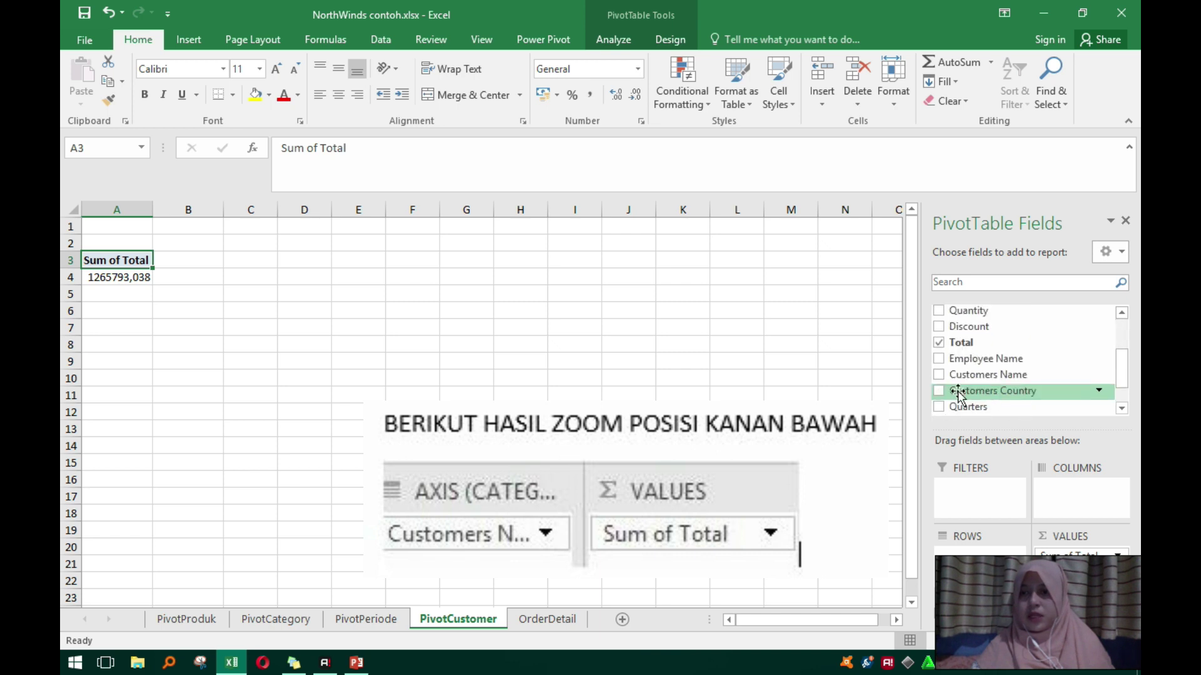
left_click(940, 376)
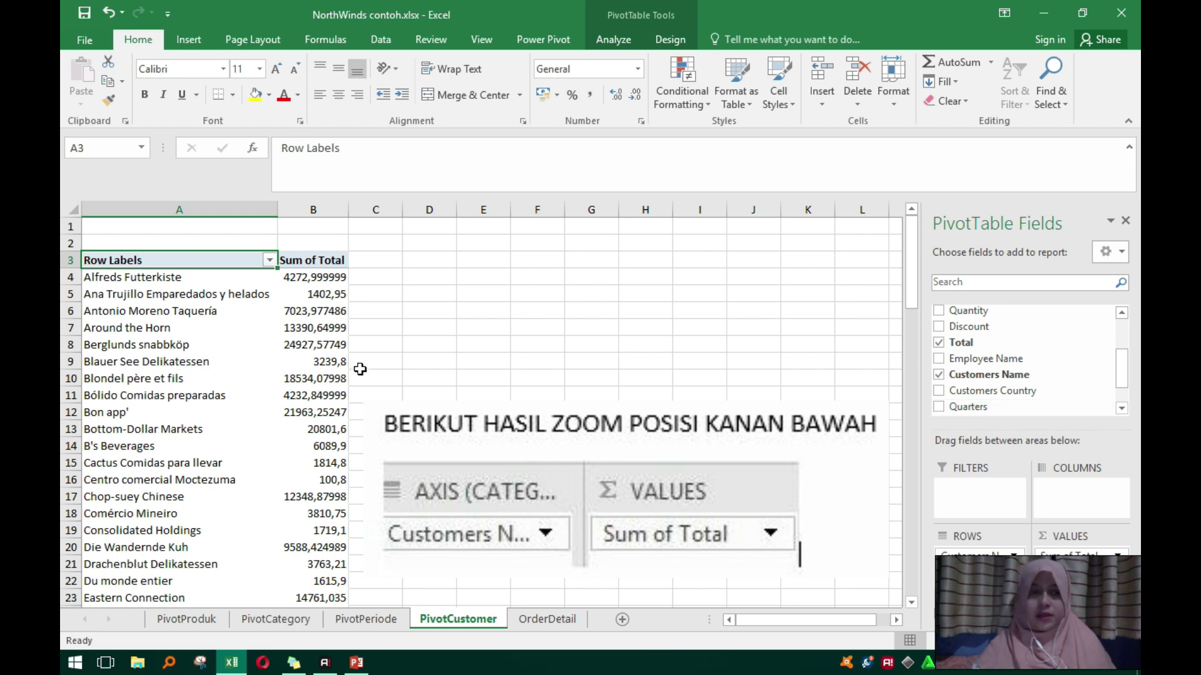
Insert a Clustered Bar PivotChart of total sales by customer from the PivotCustomer PivotTable.
left_click(619, 35)
left_click(914, 80)
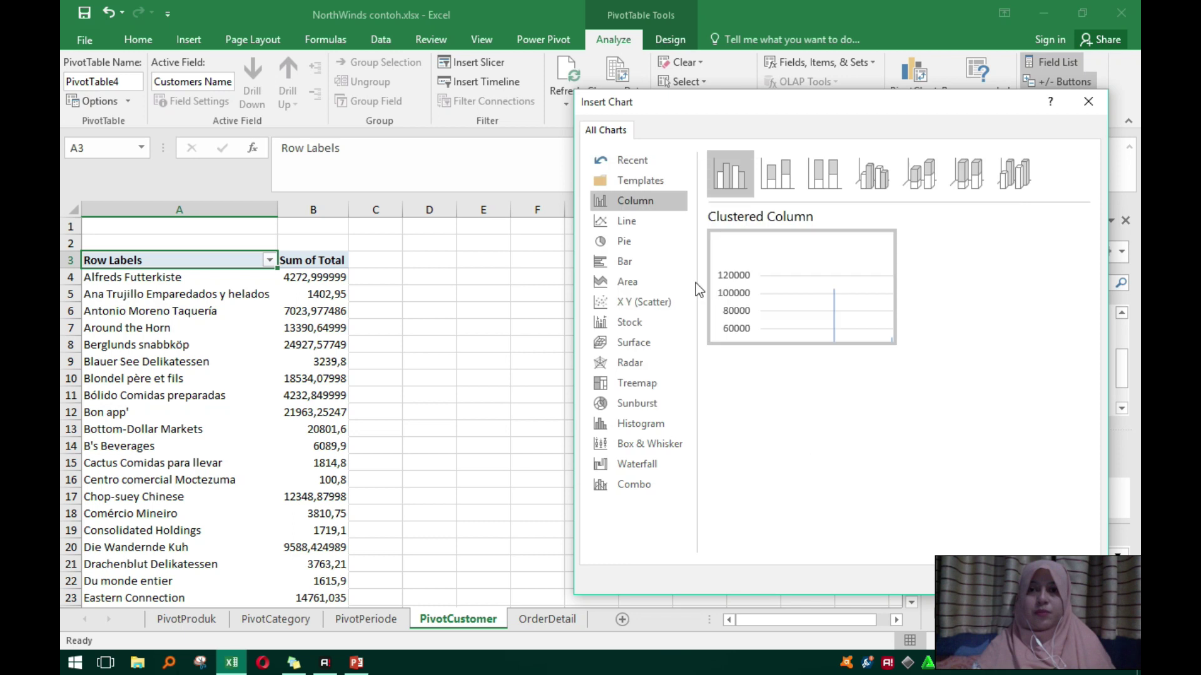
left_click(626, 262)
left_click_drag(828, 112, 663, 106)
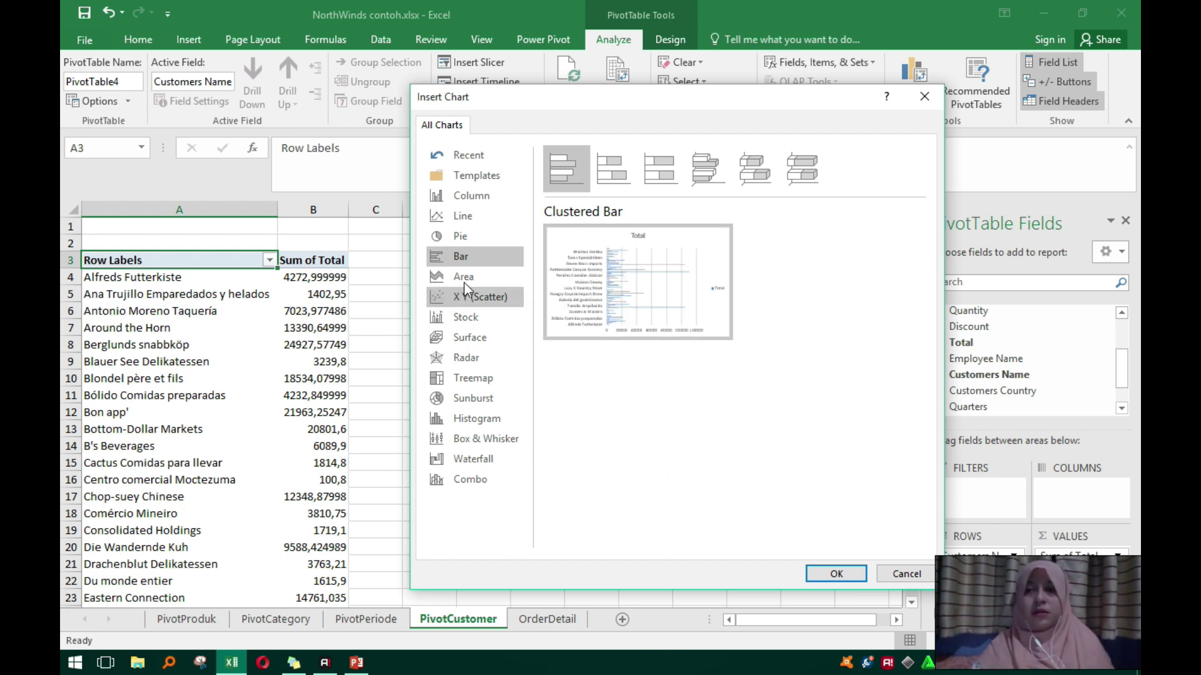
left_click(836, 573)
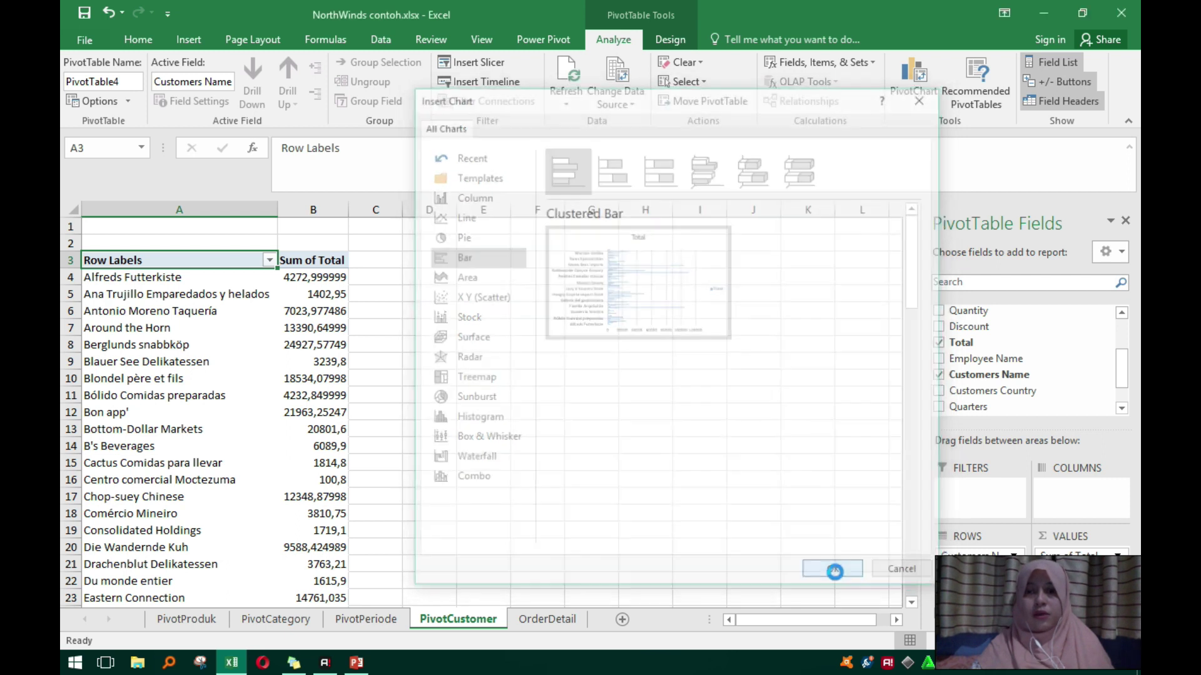
Move the customer bar PivotChart beside the PivotTable near C2 and enlarge it to about 10.95 cm high and 15.81 cm wide.
left_click_drag(616, 308, 689, 238)
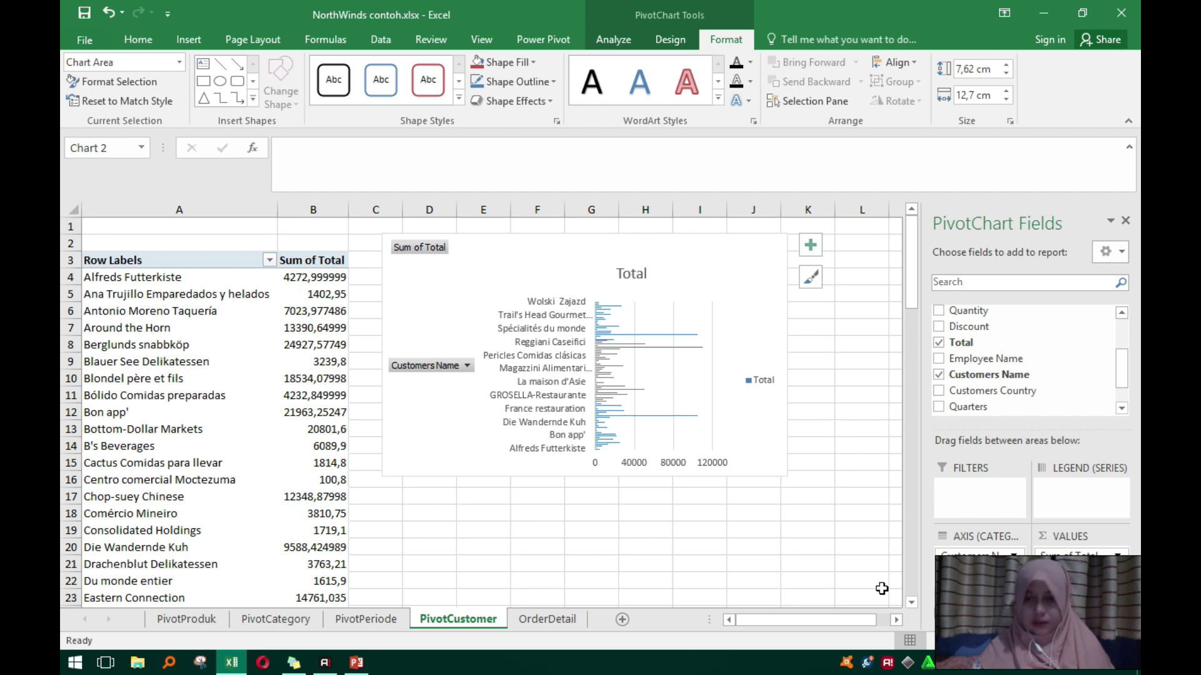
left_click_drag(786, 475, 887, 527)
left_click_drag(636, 529, 635, 583)
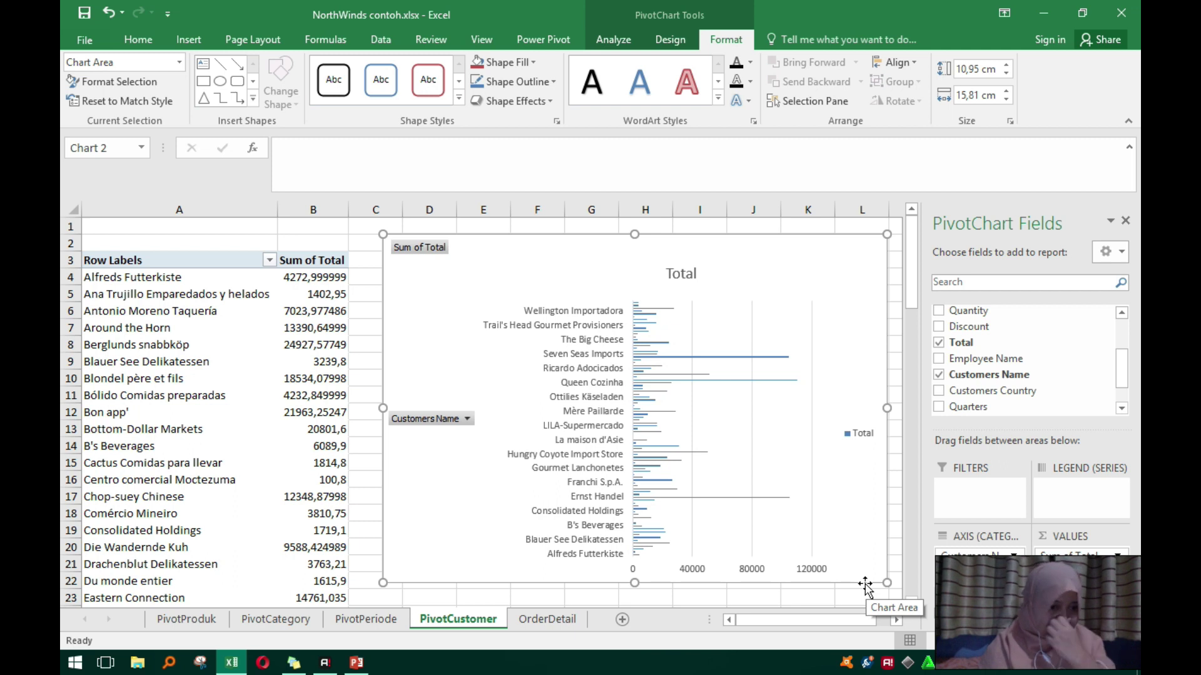
scroll(167, 418, "down", 3)
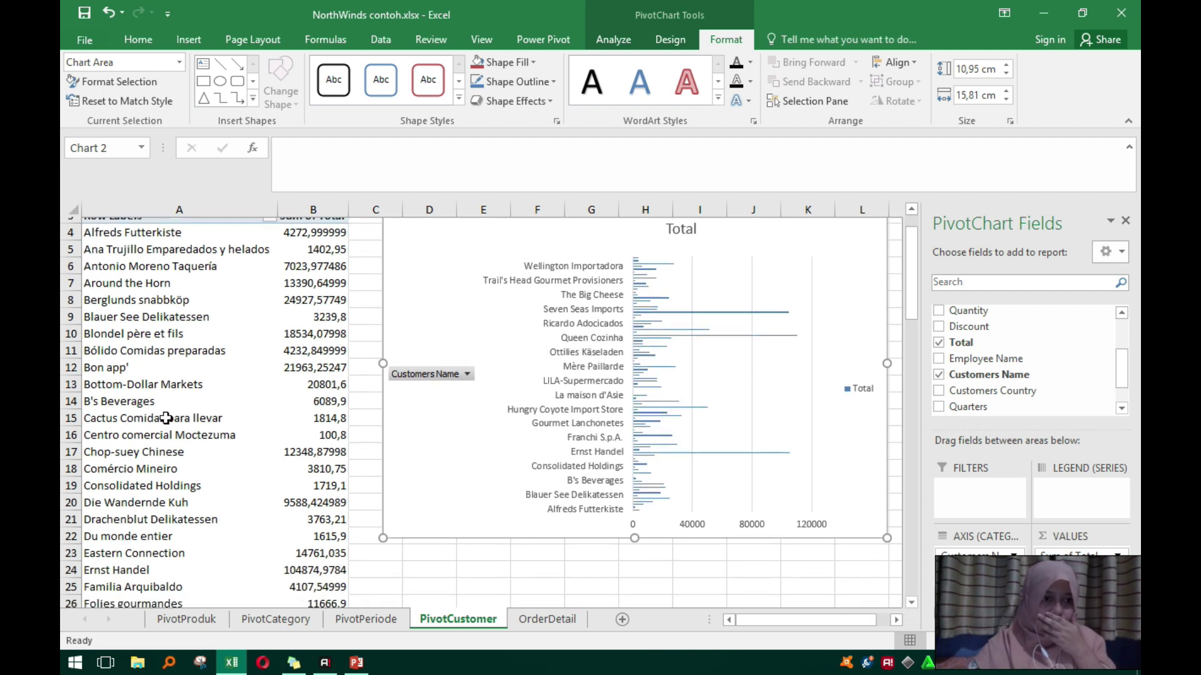
scroll(171, 436, "down", 20)
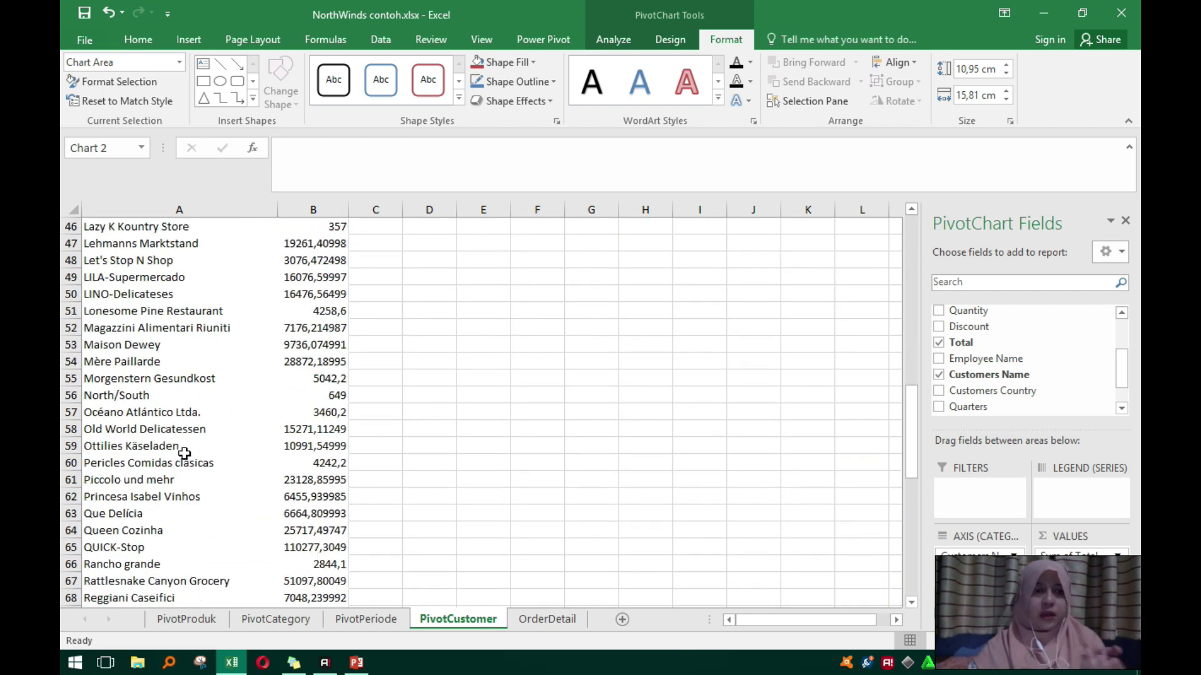
scroll(186, 464, "up", 20)
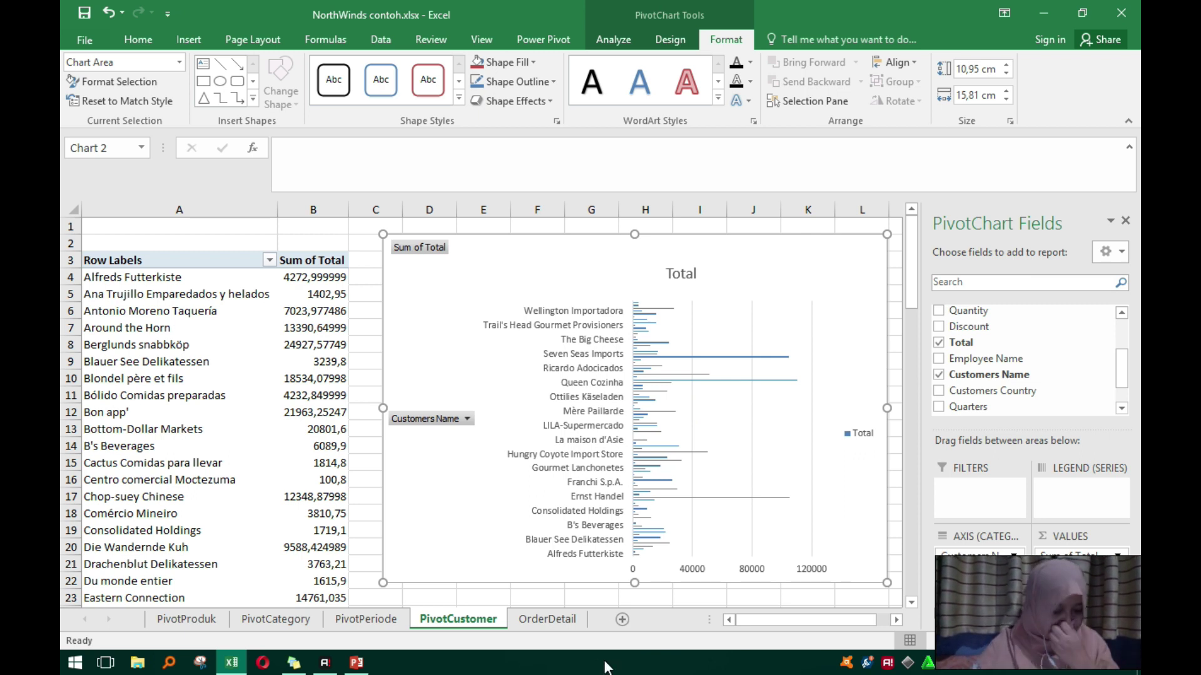
Create a PivotTable on a new worksheet from the TableOrderDetail table on the OrderDetail sheet.
left_click(550, 619)
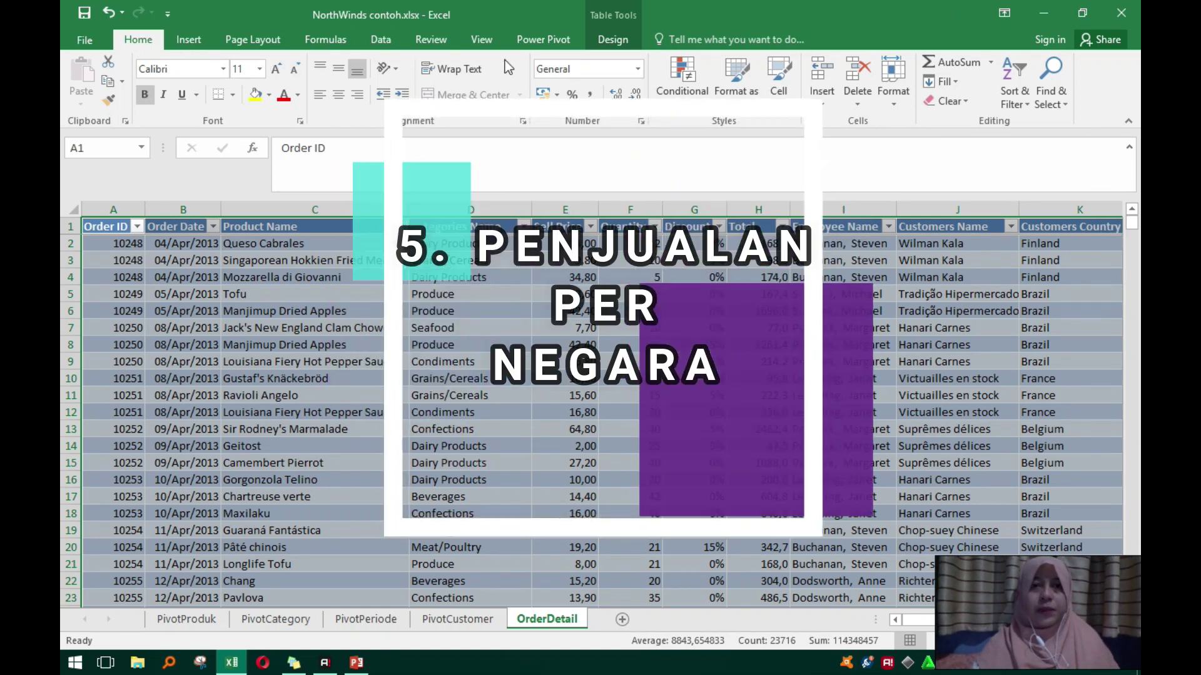
left_click(622, 42)
left_click(197, 59)
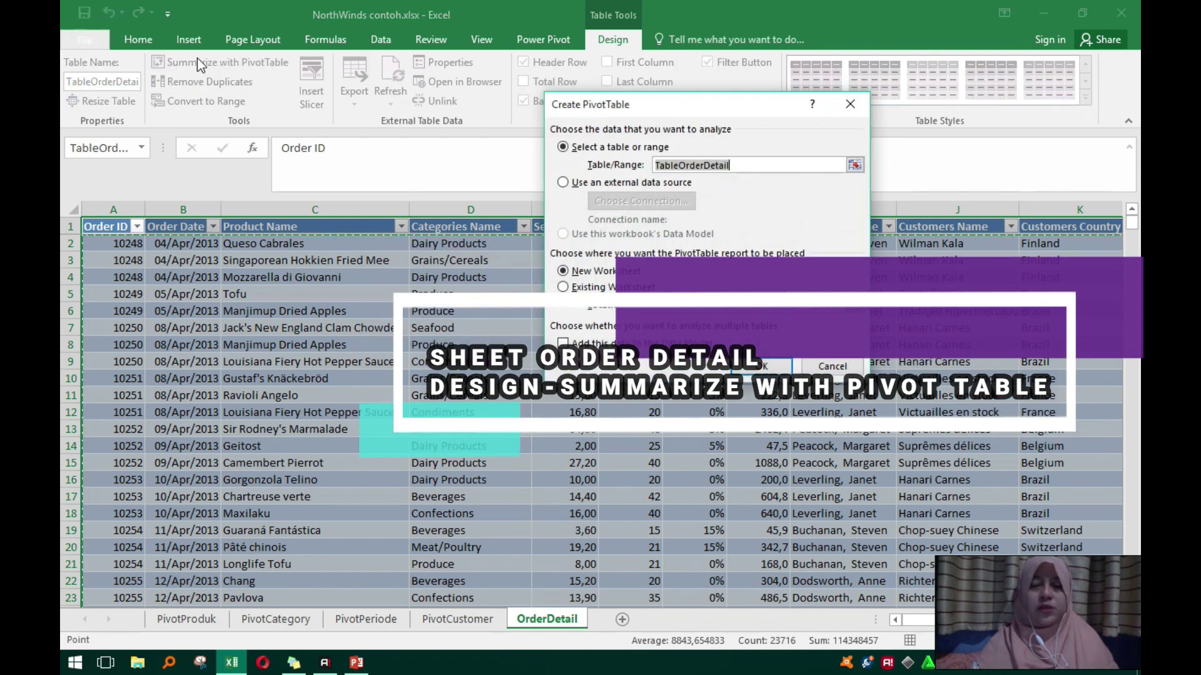
left_click(764, 365)
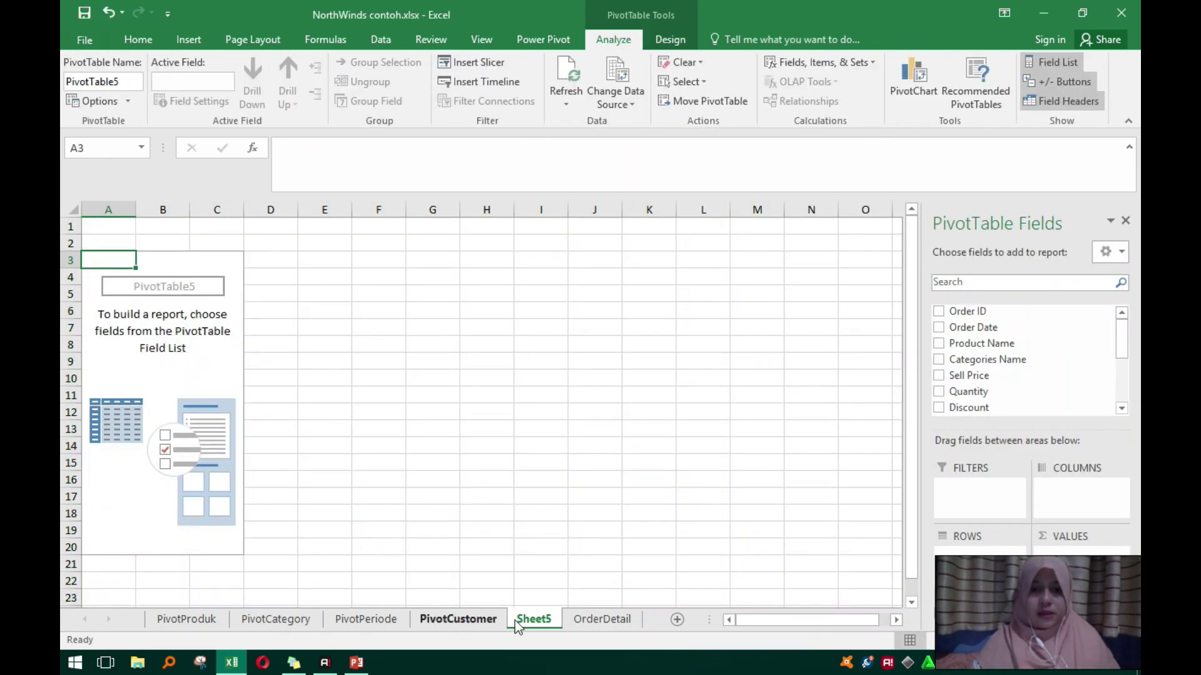
Rename the new, empty PivotTable on Sheet5 as PivotNegara.
right_click(532, 619)
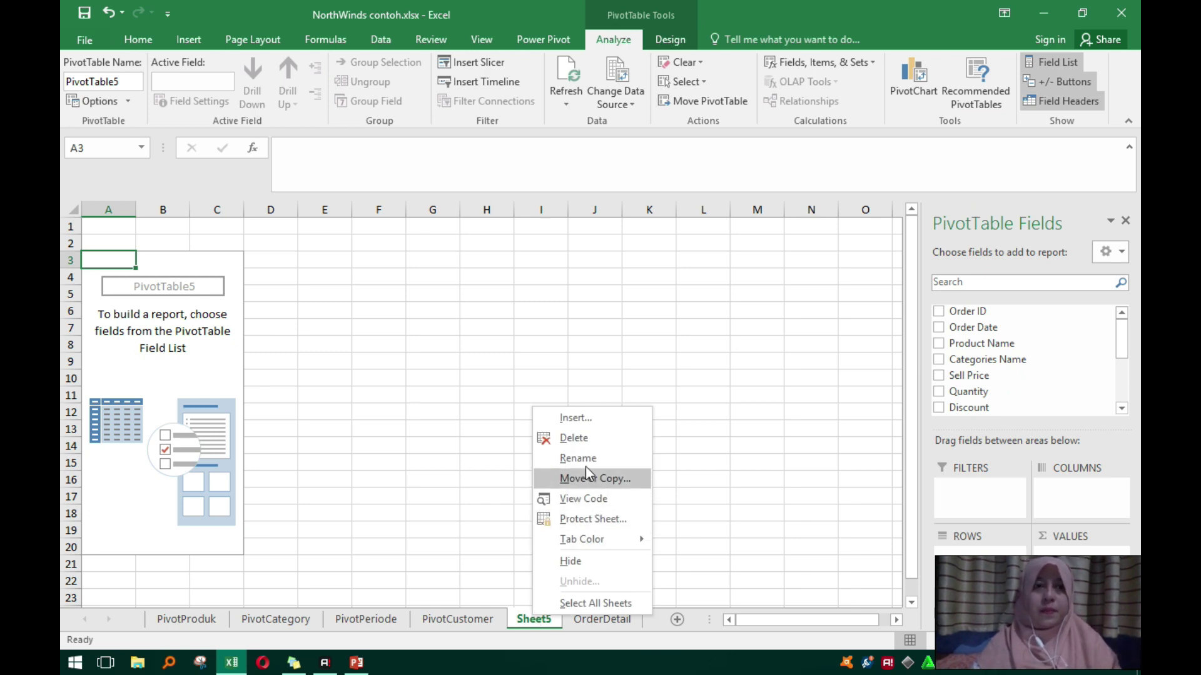
left_click(125, 81)
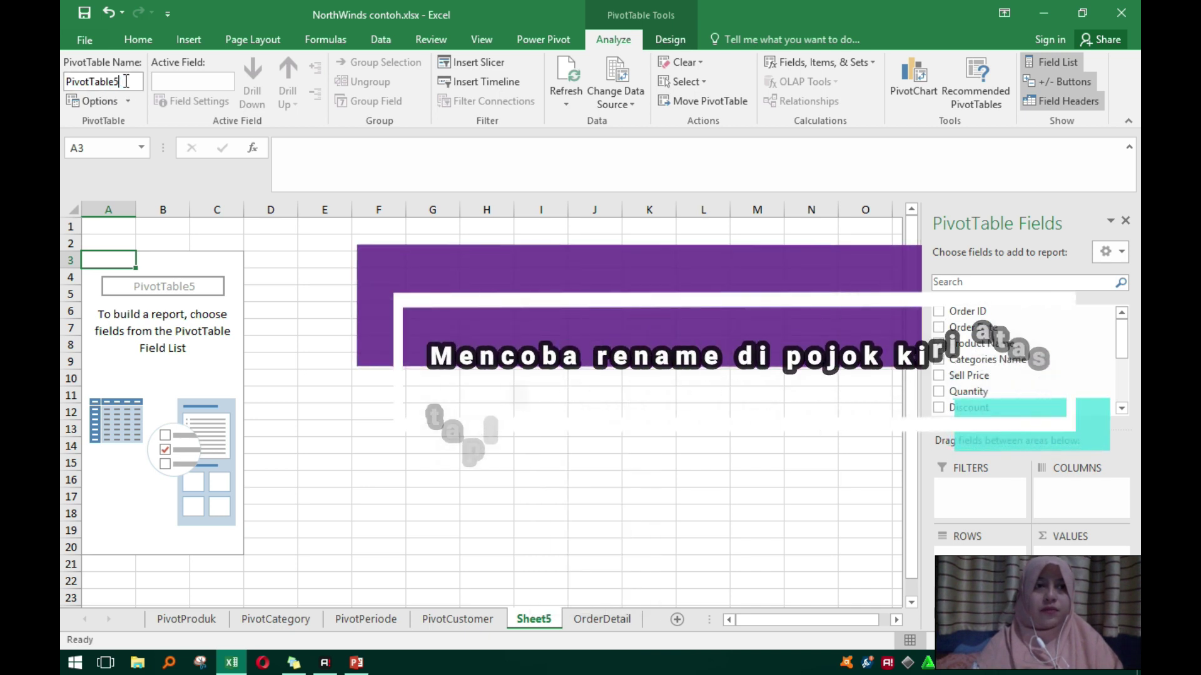
left_click_drag(125, 81, 89, 82)
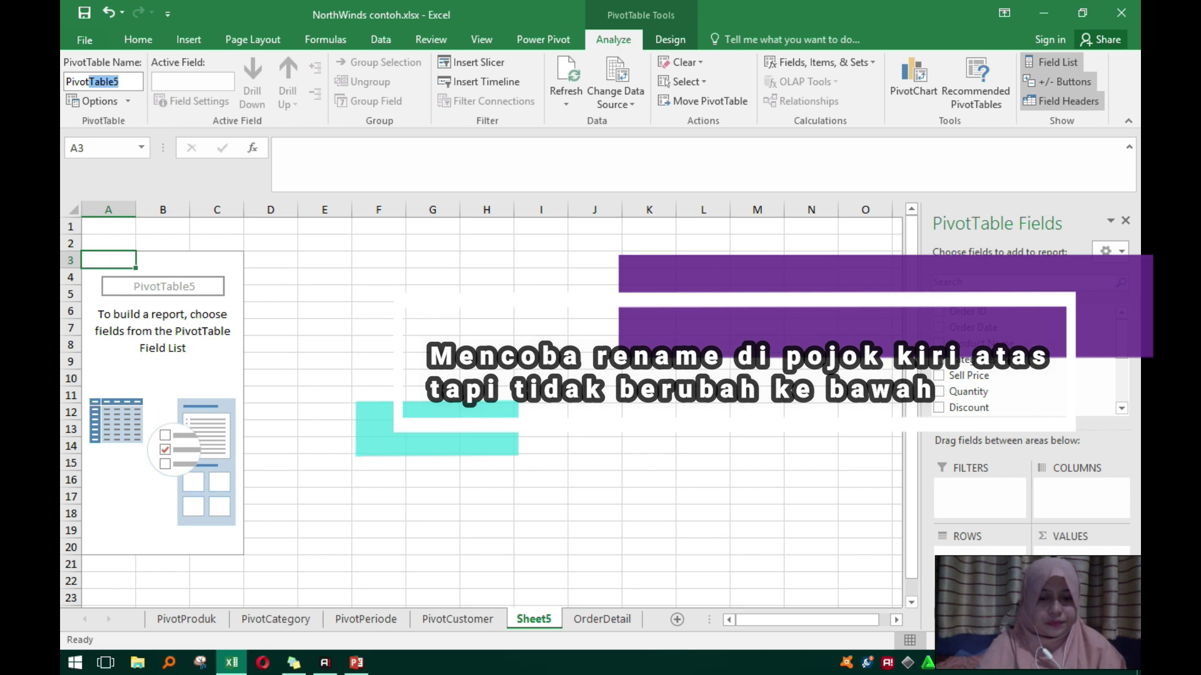
left_click(570, 445)
left_click(585, 622)
left_click(540, 623)
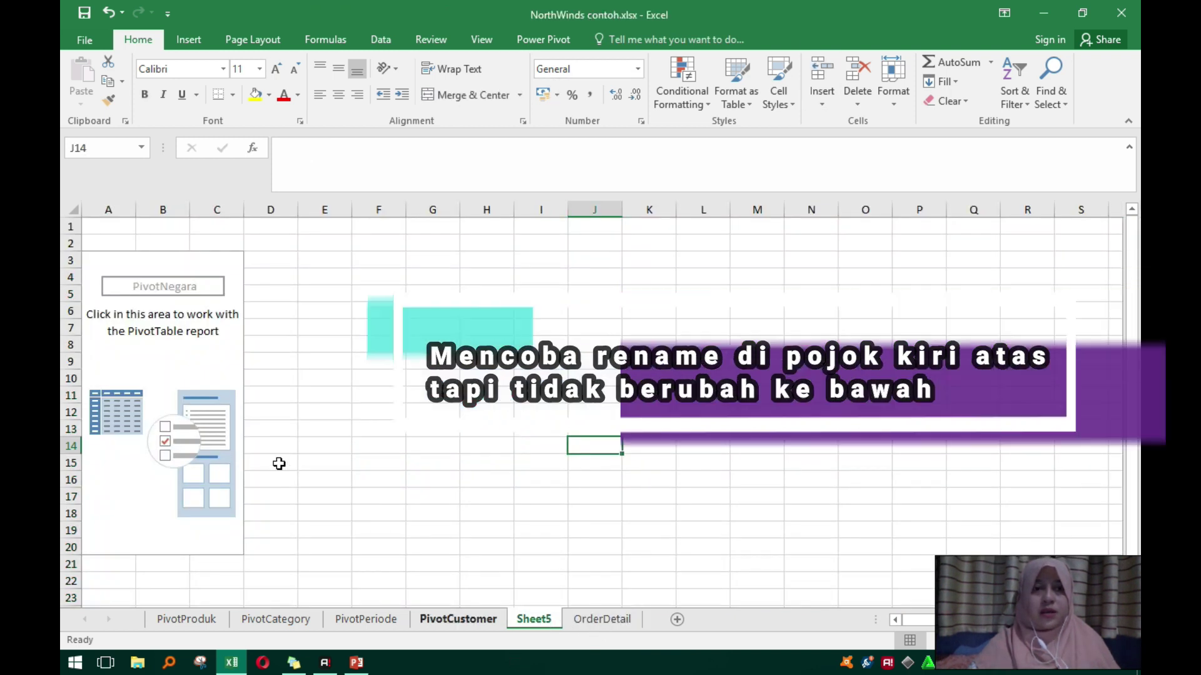
Select the empty PivotNegara PivotTable and open the name of its worksheet, Sheet5, for editing.
right_click(555, 619)
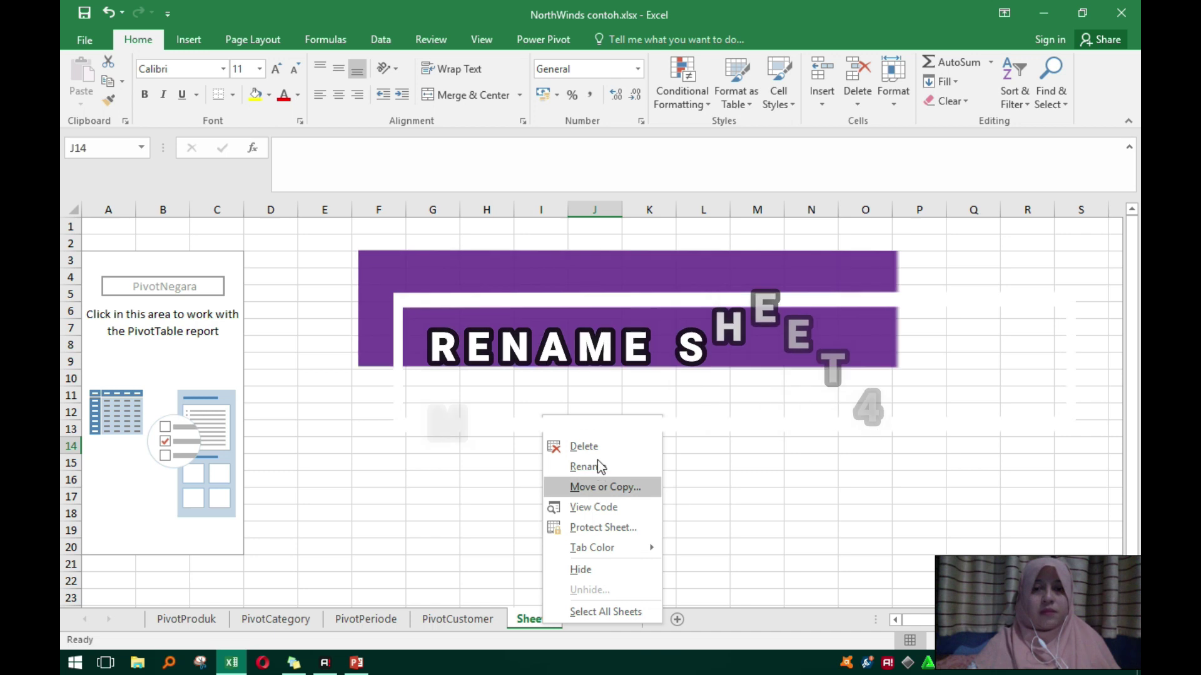
left_click(175, 280)
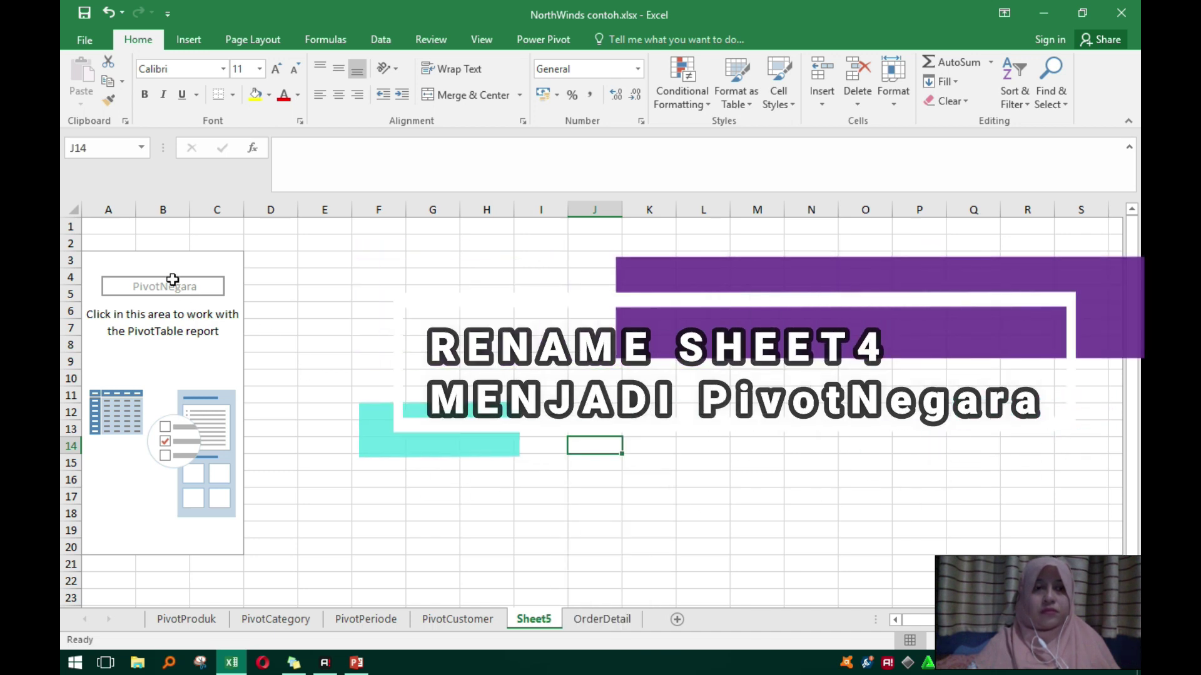
left_click(184, 294)
left_click(193, 413)
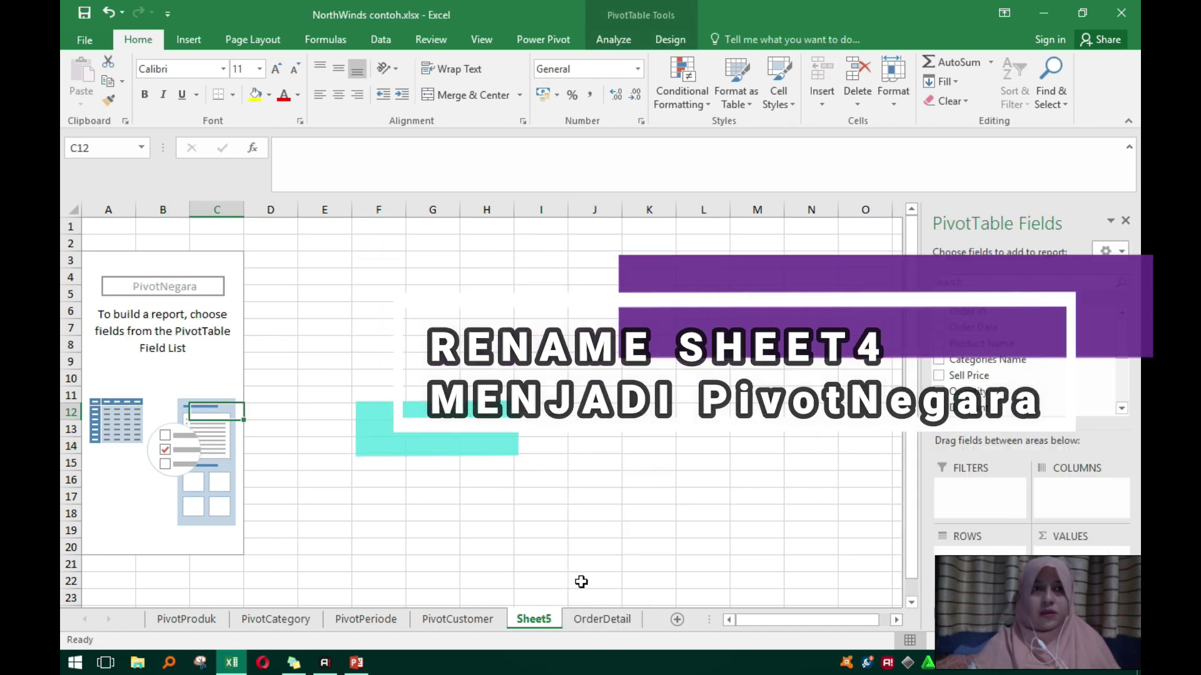
right_click(536, 621)
left_click(596, 467)
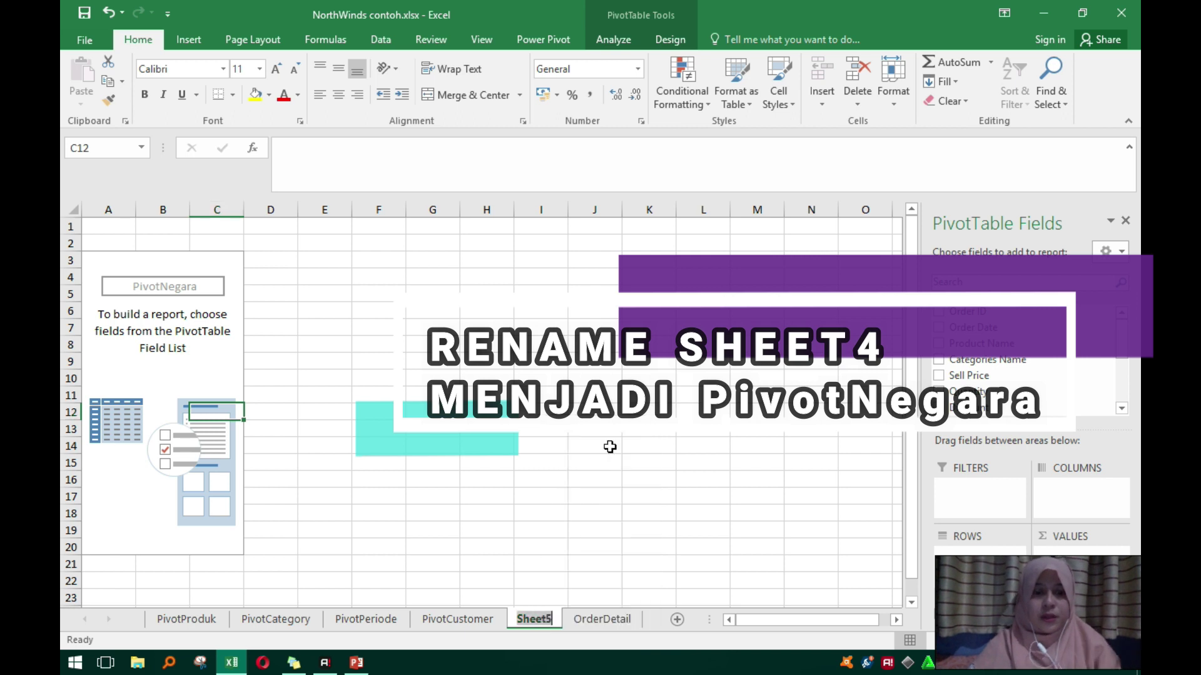
Rename the new pivot table sheet as PivotNegara.
type("Pivot")
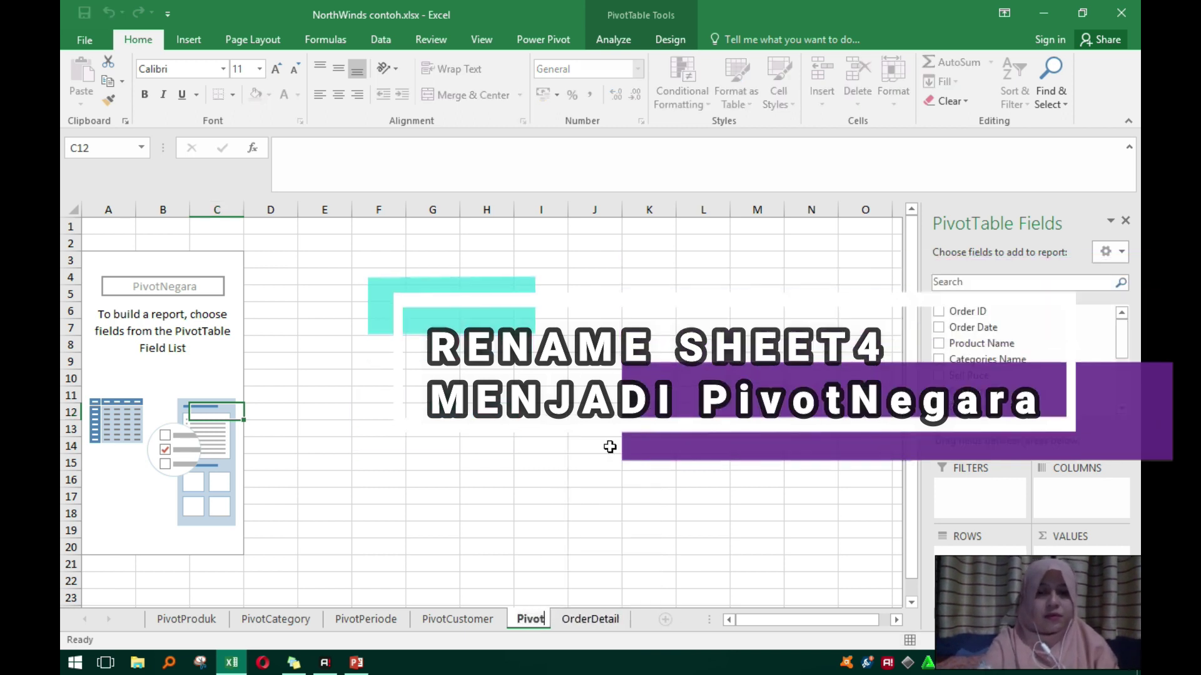
type("Negara")
key("Return")
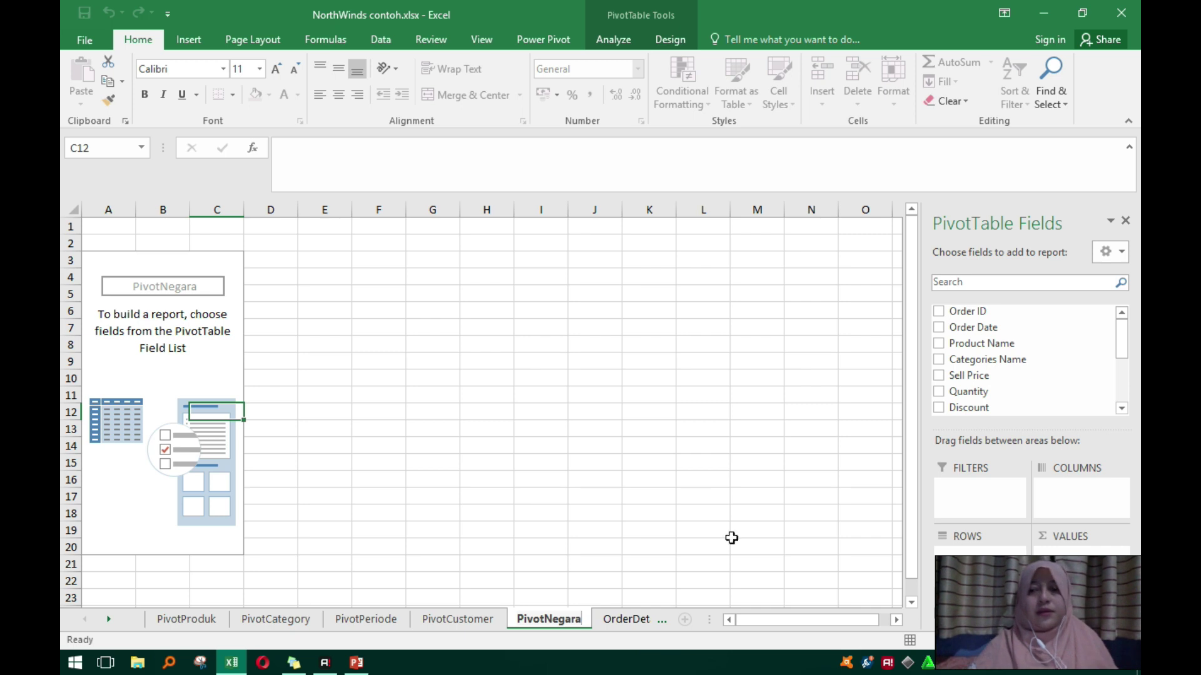
left_click(631, 42)
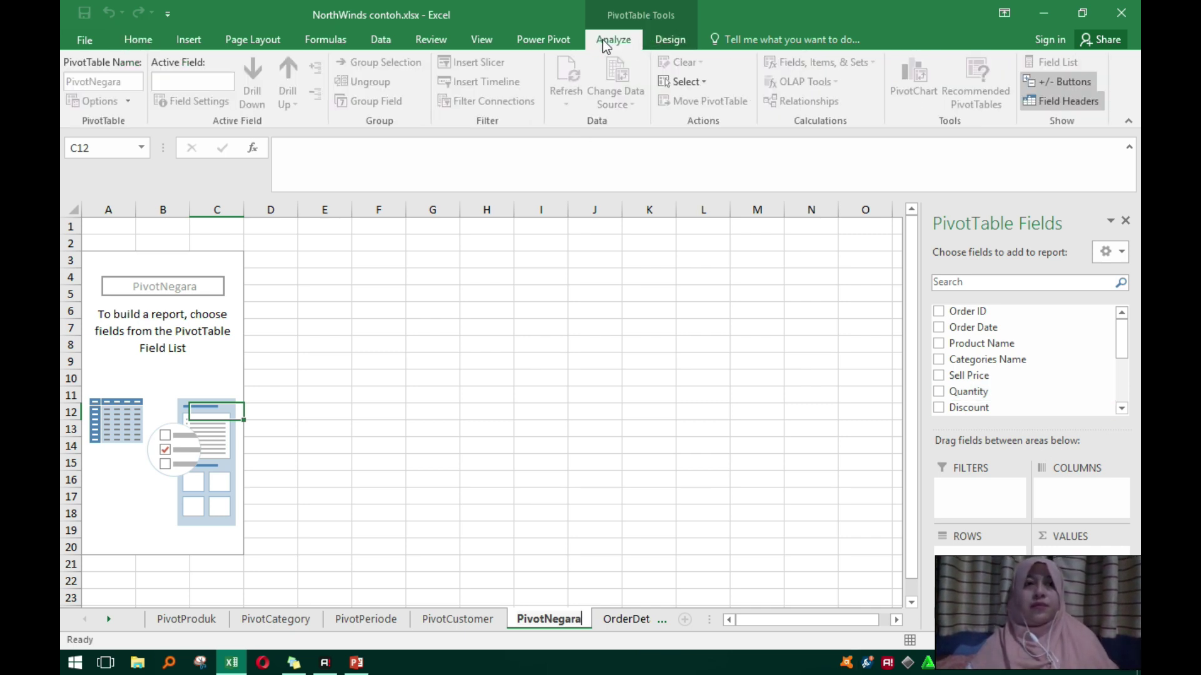
left_click(626, 620)
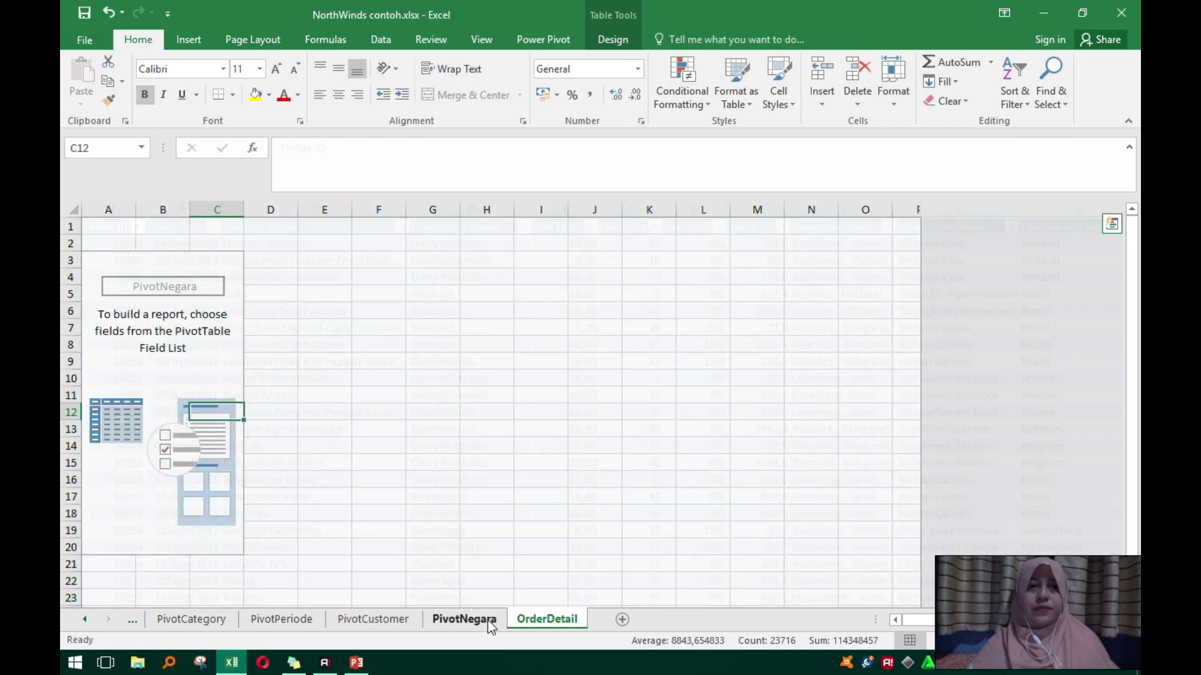
left_click(491, 624)
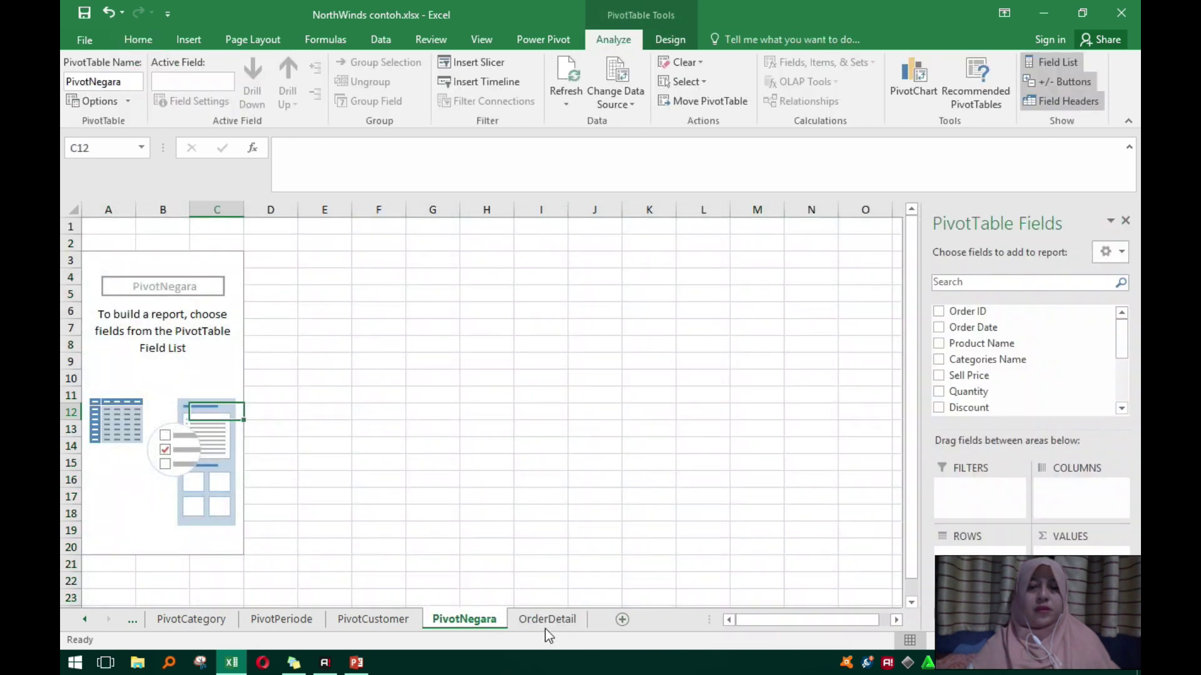
left_click(563, 625)
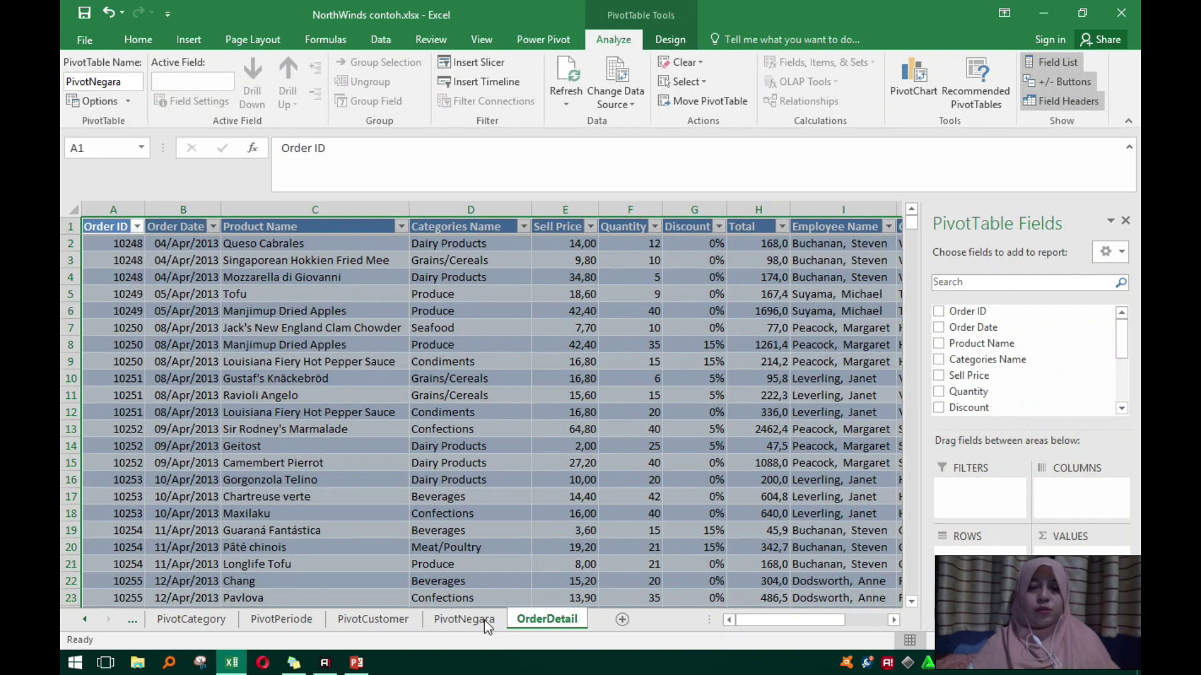
left_click(488, 623)
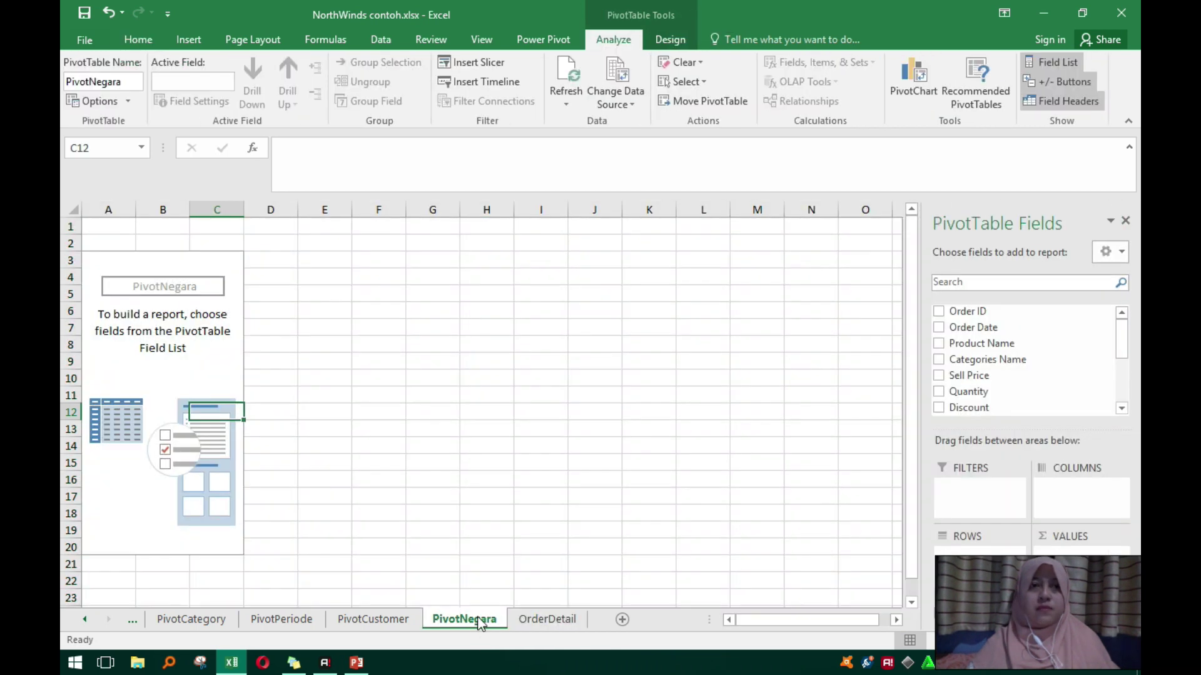
left_click(376, 619)
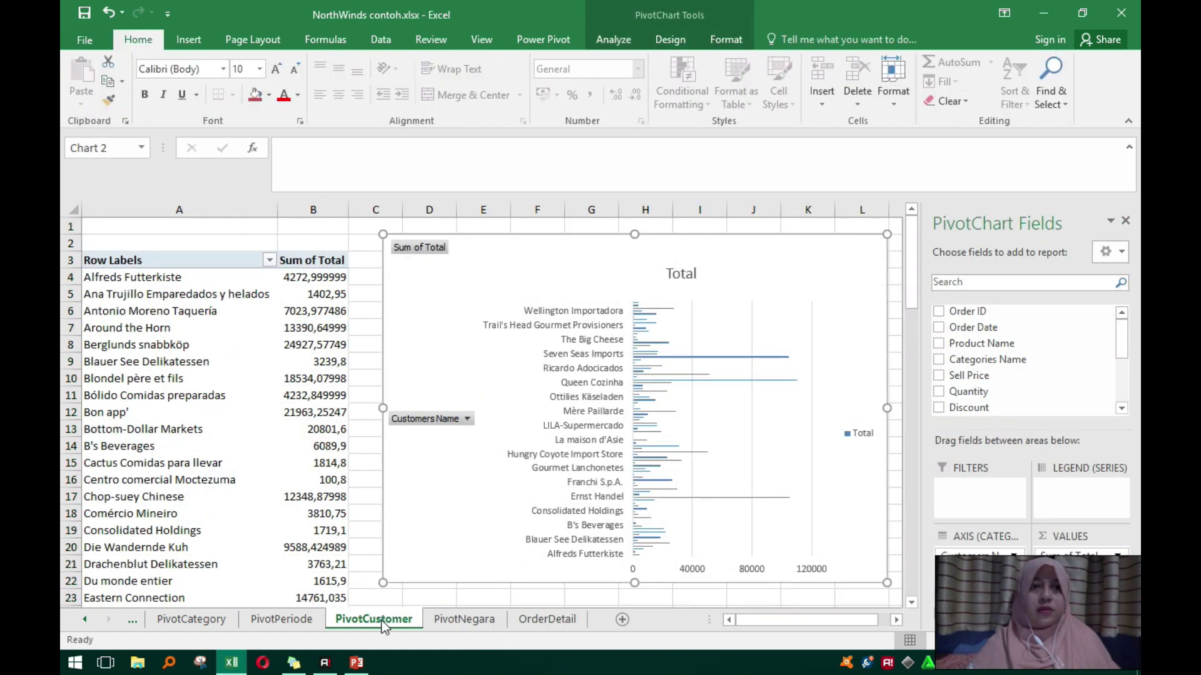
On the PivotNegara sheet, add Customers Country as the pivot table's rows and Total as its summed values.
left_click(462, 621)
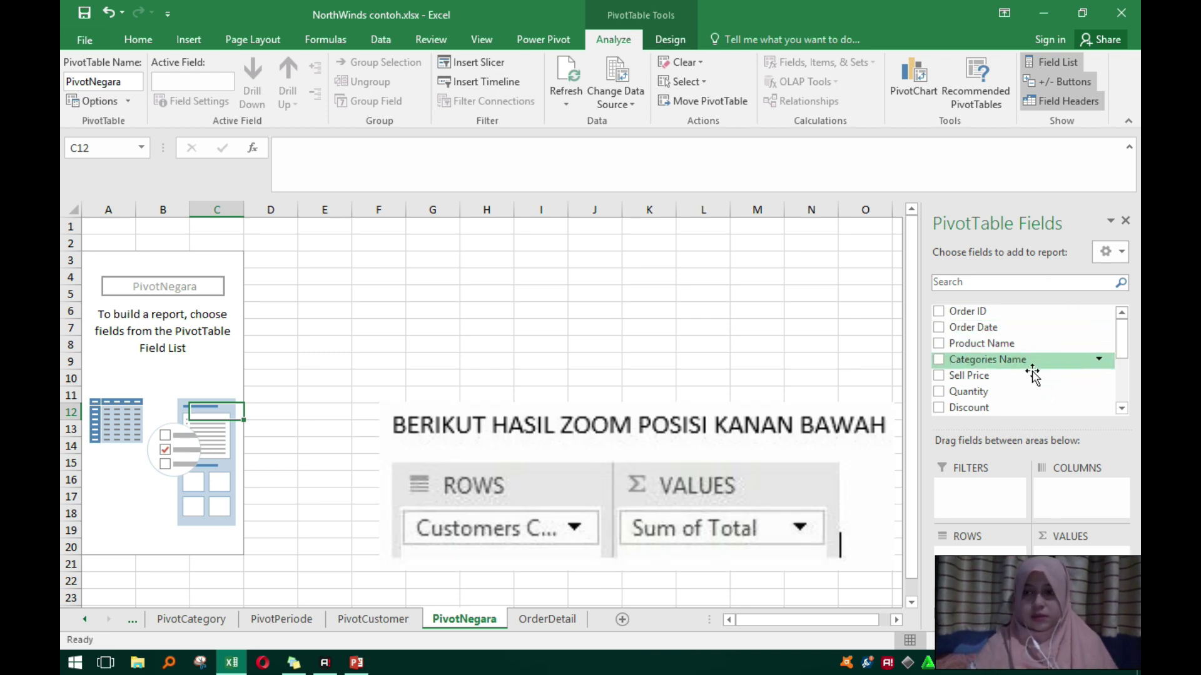
scroll(1029, 378, "down", 2)
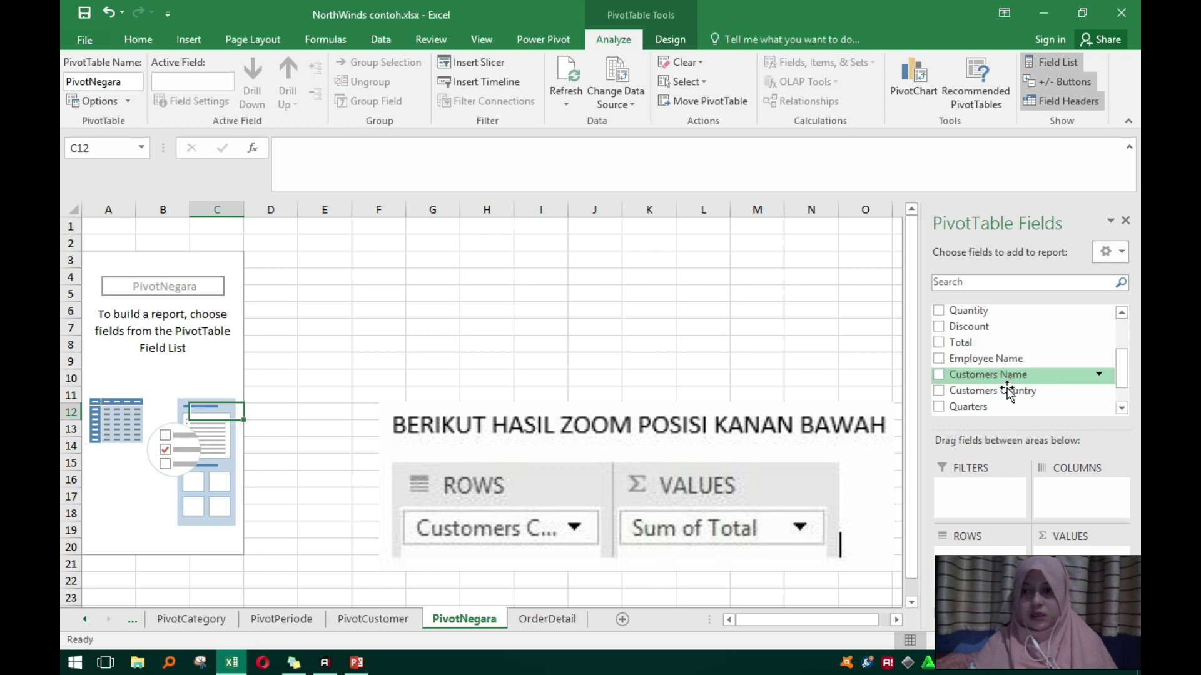
left_click(938, 391)
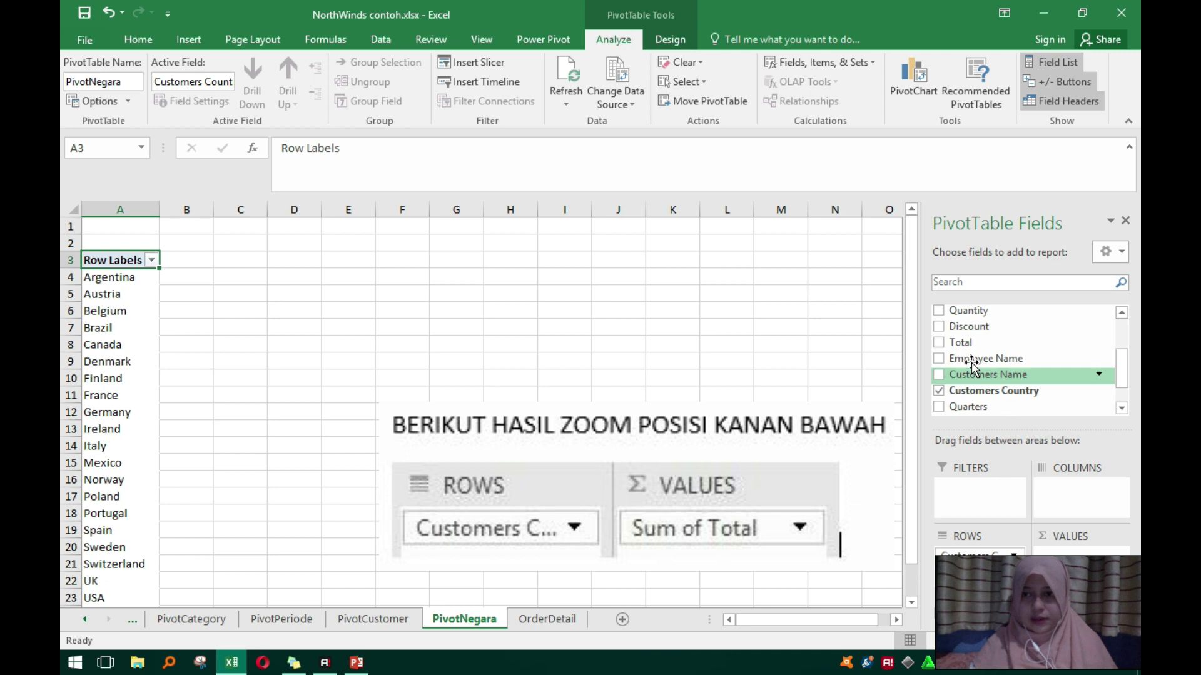
left_click(940, 344)
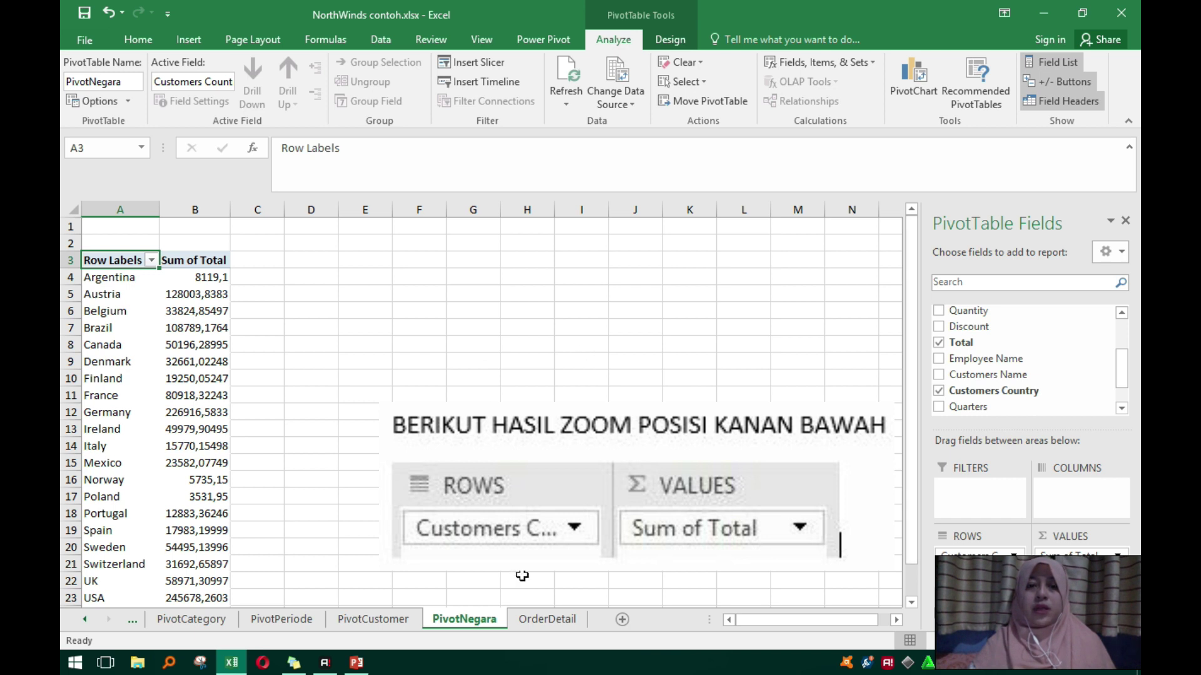
left_click(386, 616)
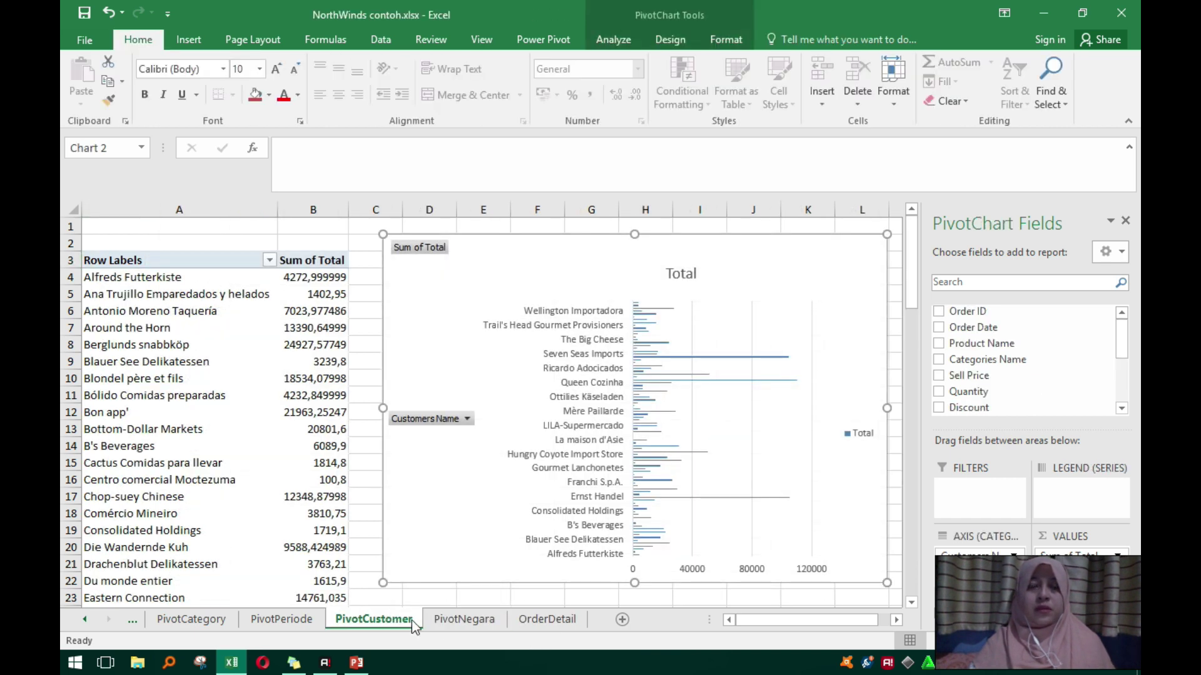
left_click(228, 361)
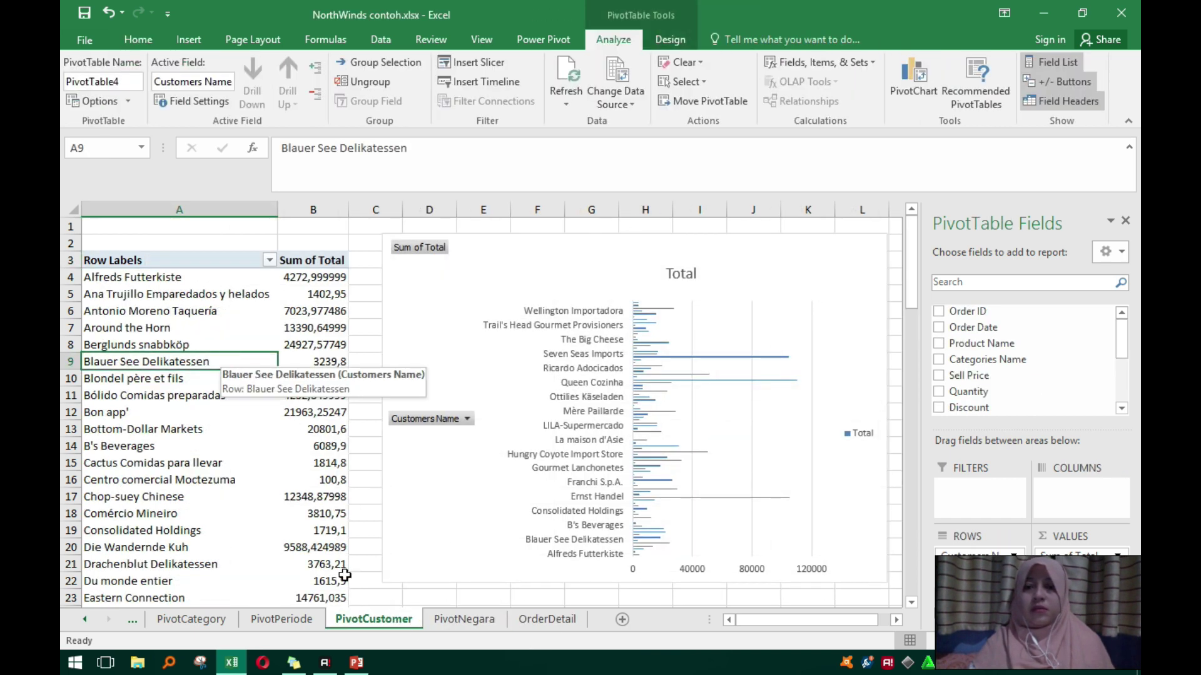
Insert a Clustered Bar PivotChart on PivotNegara beside the pivot table and enlarge it to about 11.59 by 19.49 cm.
left_click(460, 624)
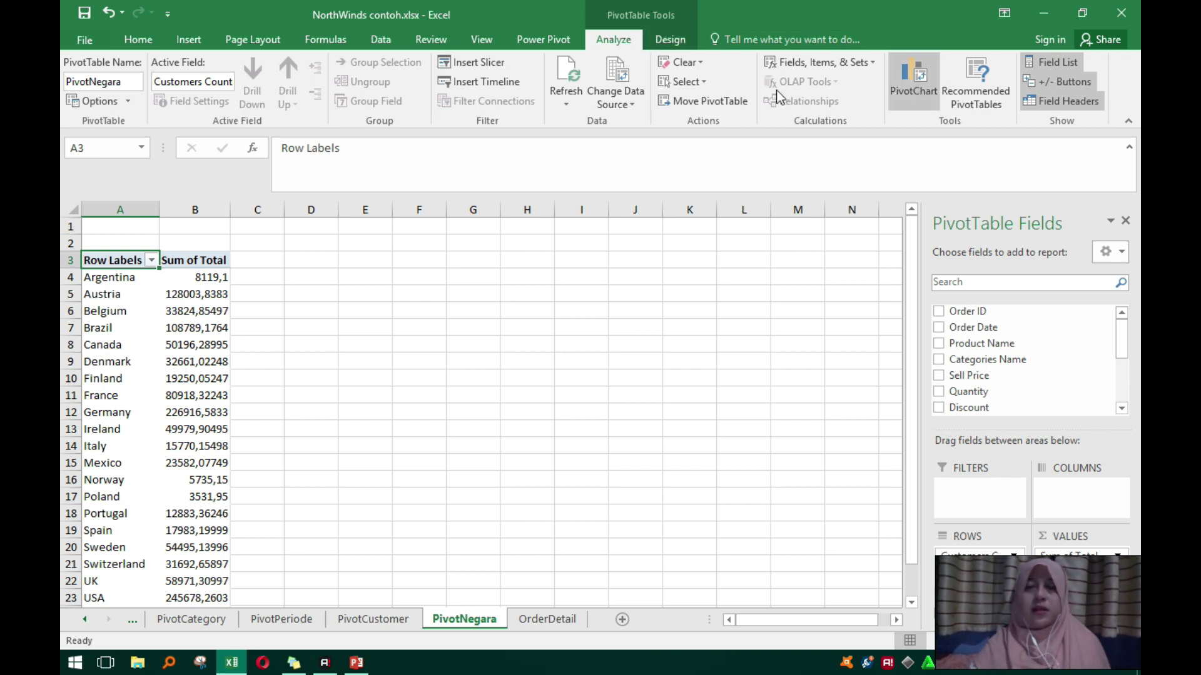
left_click(912, 81)
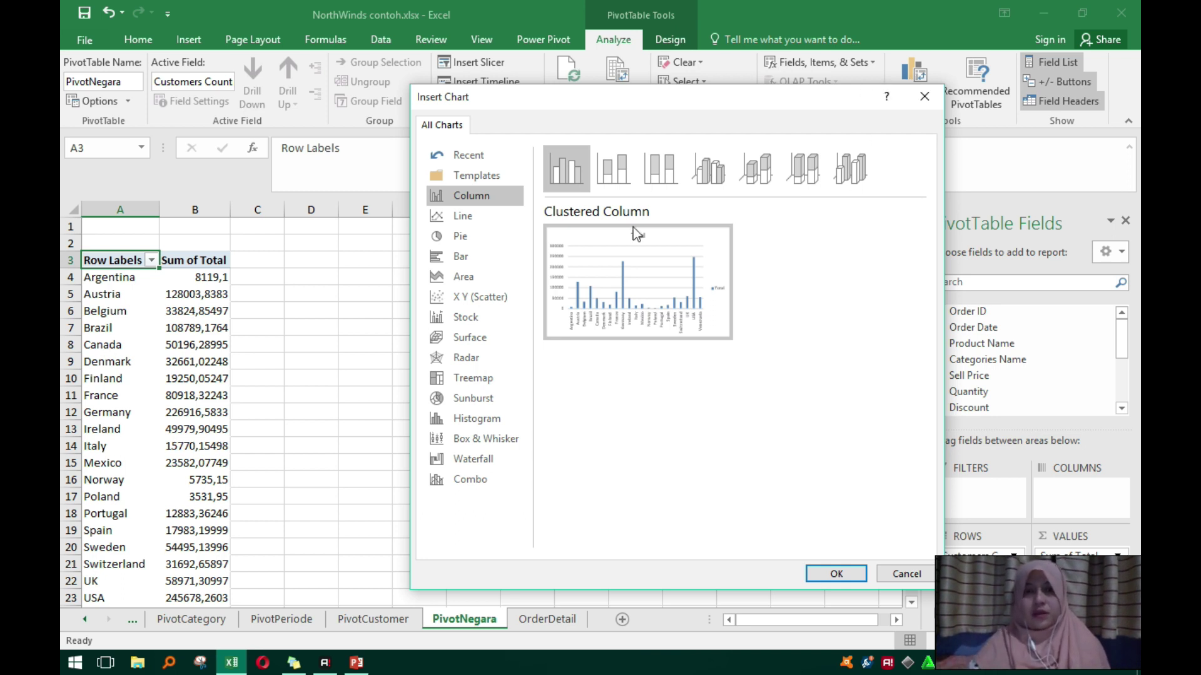
left_click(483, 261)
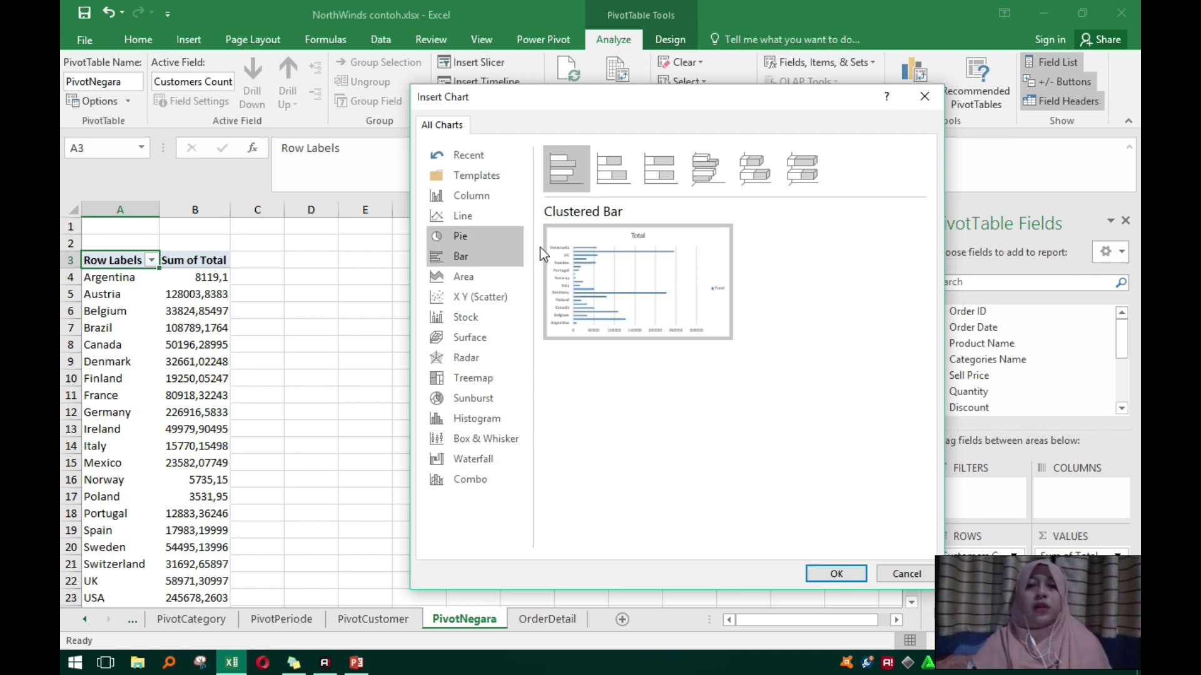
left_click(836, 572)
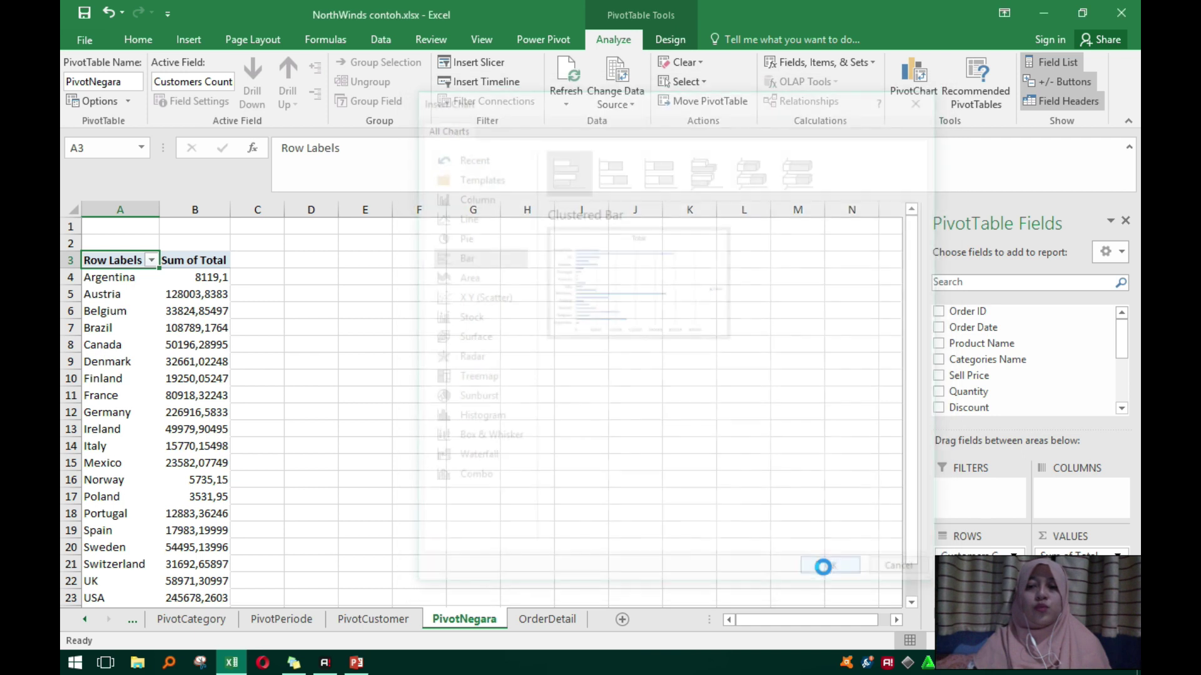
left_click_drag(414, 313, 378, 230)
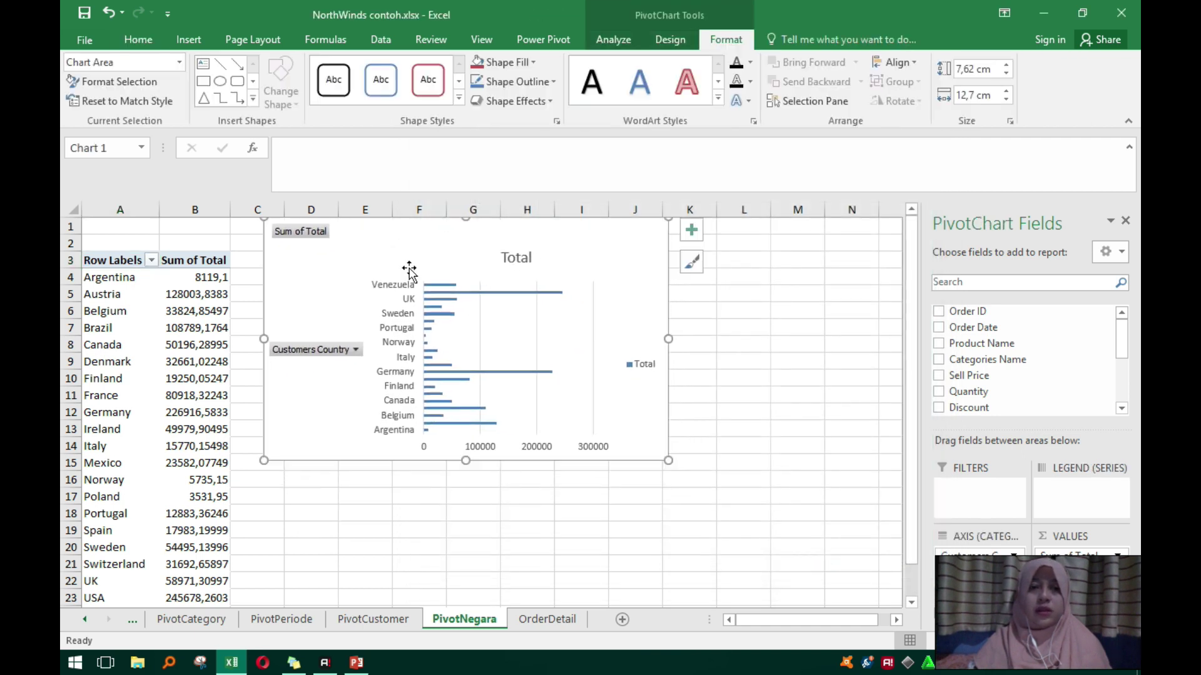
left_click_drag(668, 461, 884, 588)
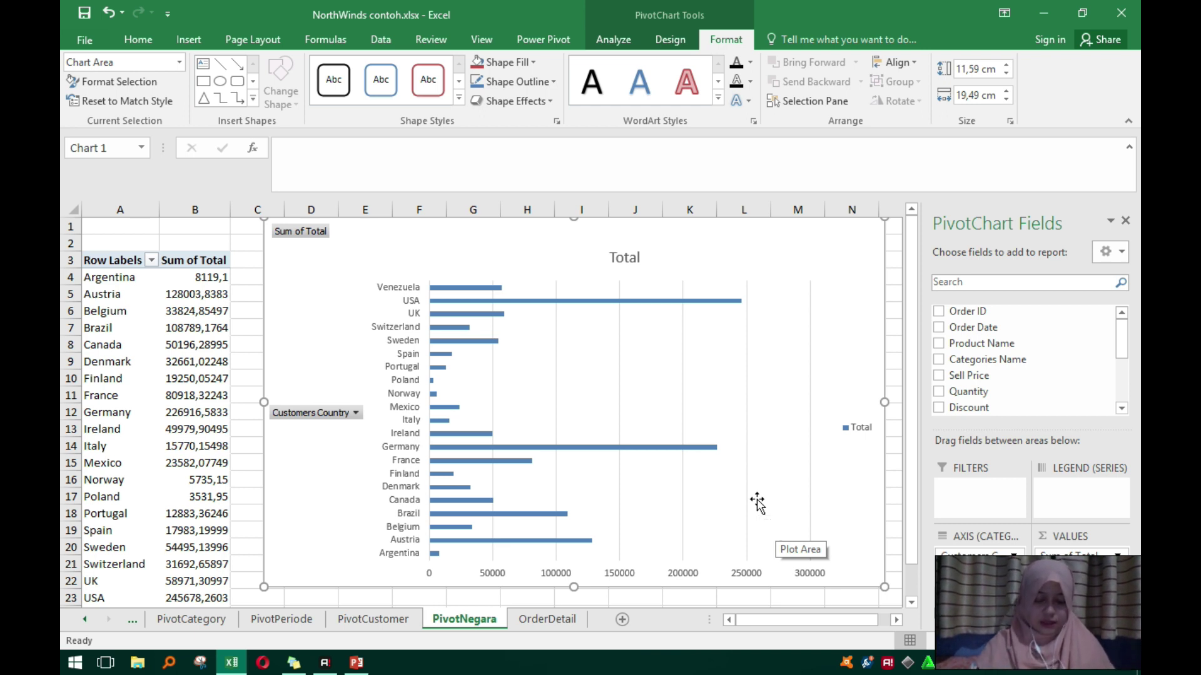
Try to create a 3D map from the PivotNegara pivot table, and close the 3D Maps window.
left_click(105, 276)
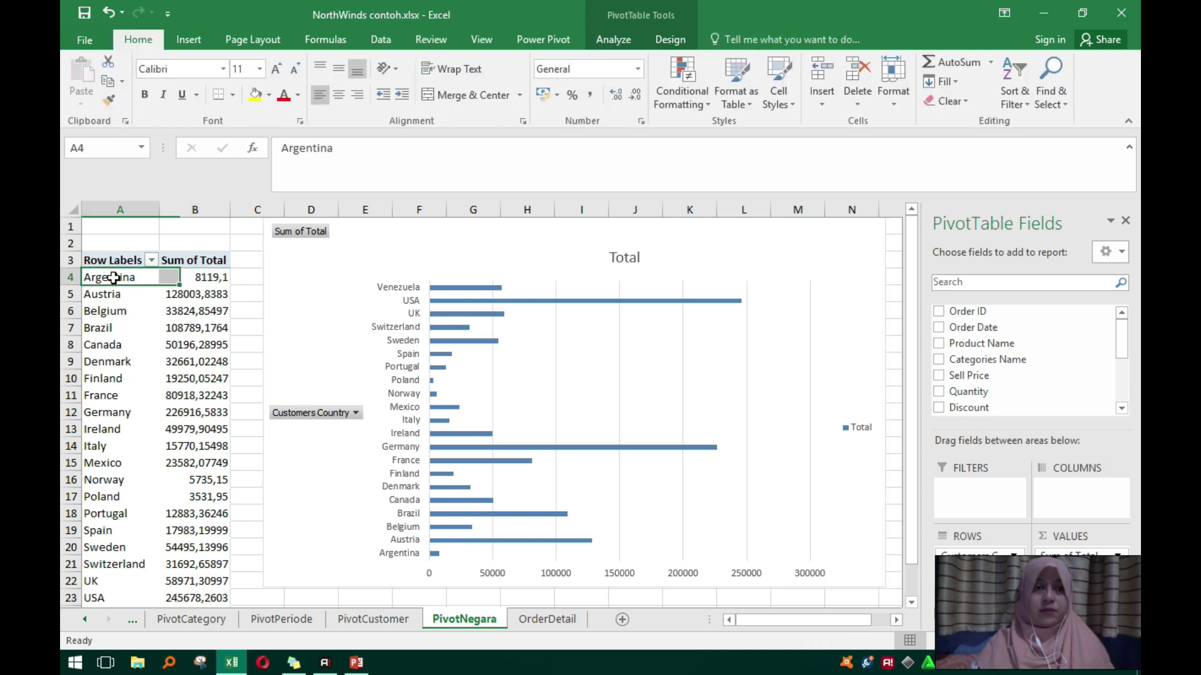
left_click(627, 40)
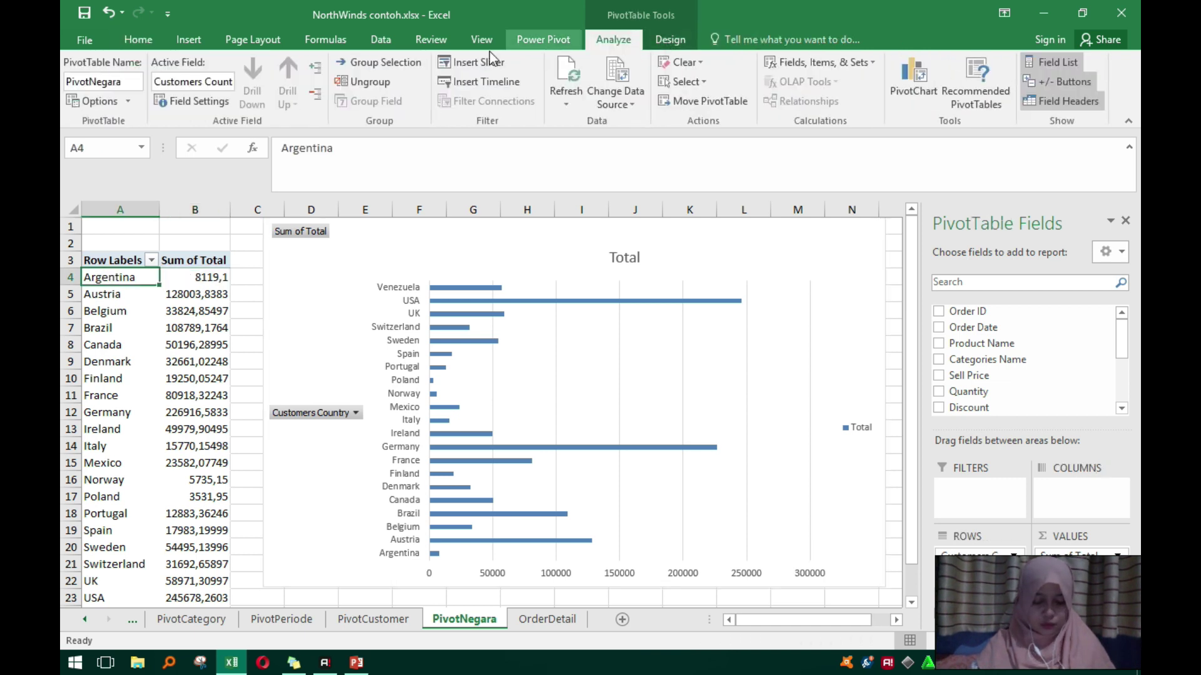
left_click(194, 39)
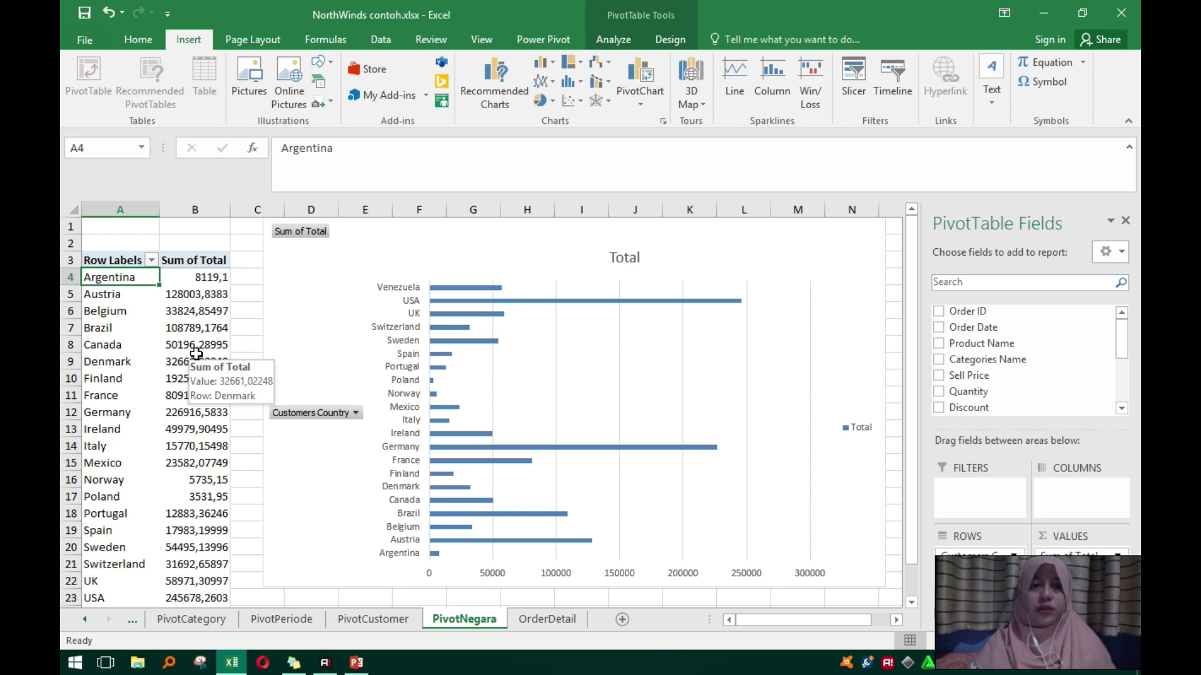
left_click(117, 310)
left_click(190, 291)
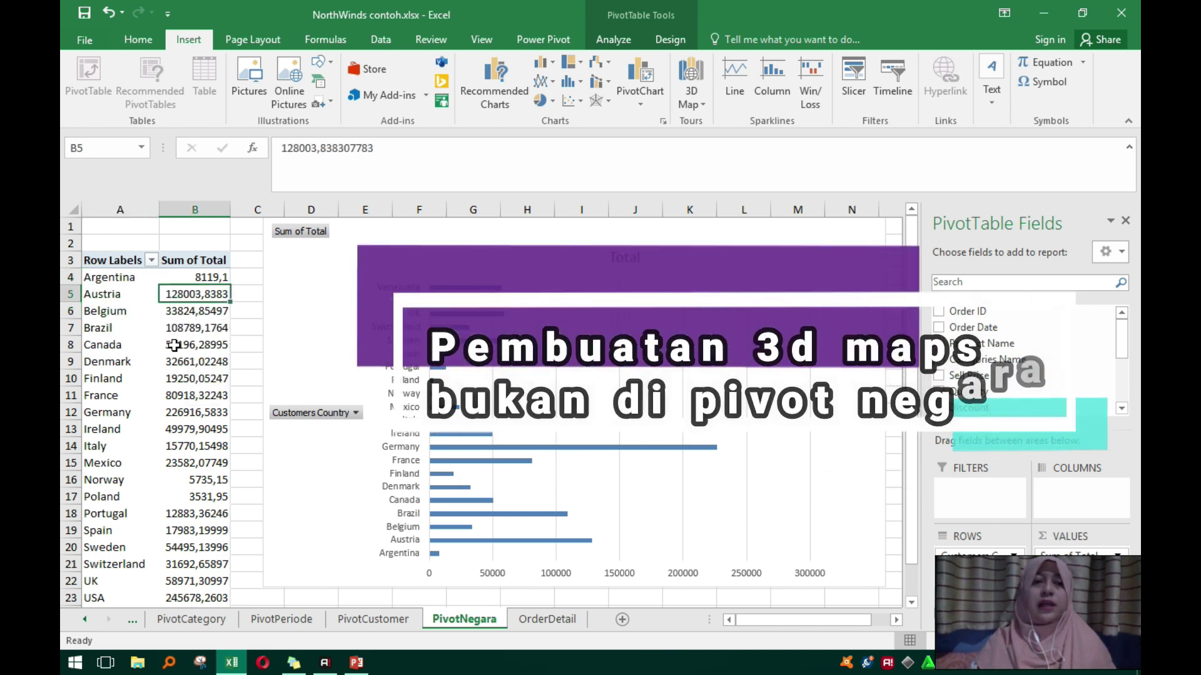
left_click(178, 361)
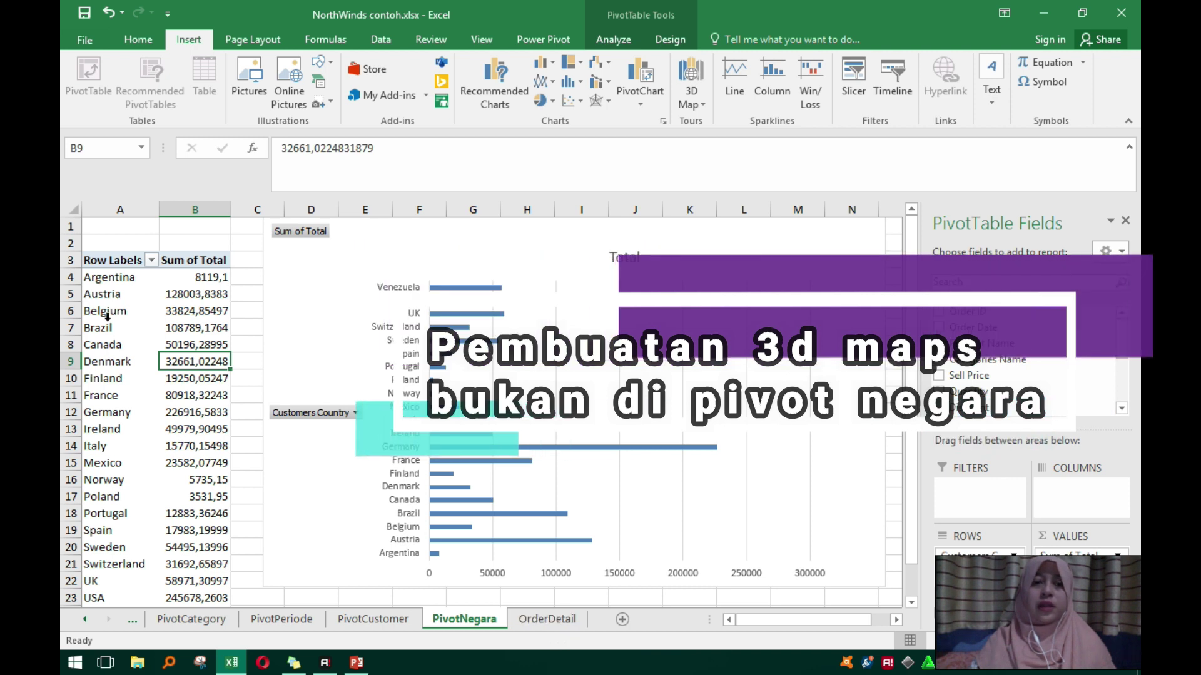
left_click(118, 279)
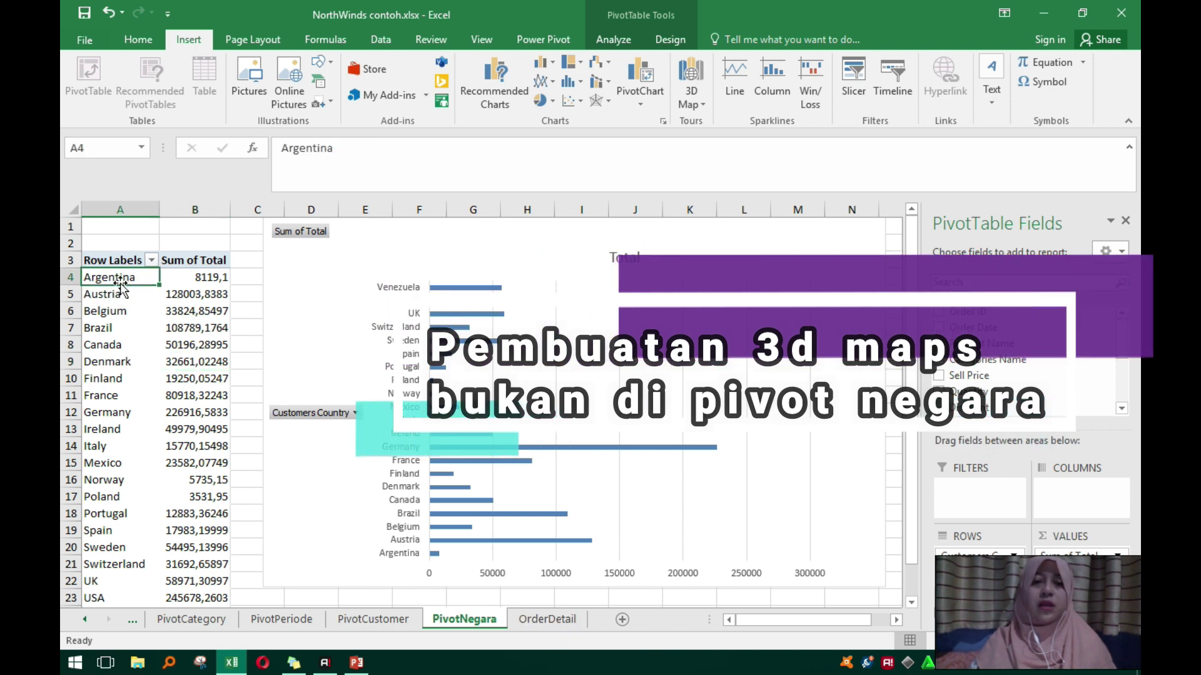
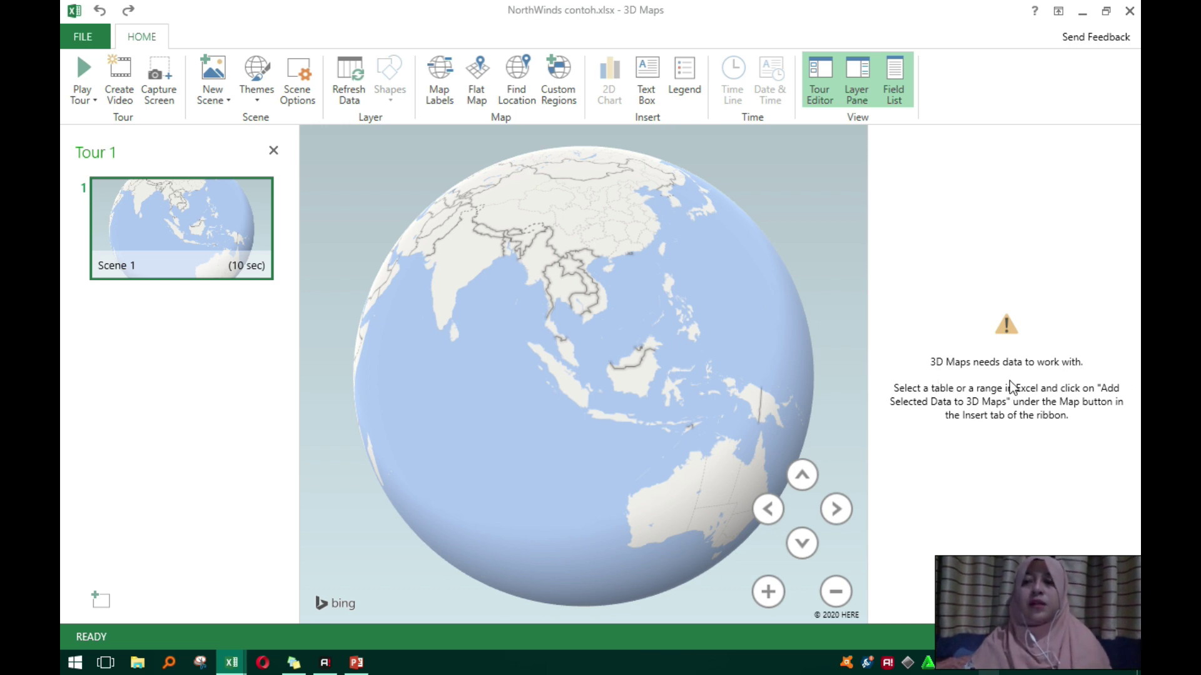
double_click(767, 12)
left_click_drag(738, 15, 536, 31)
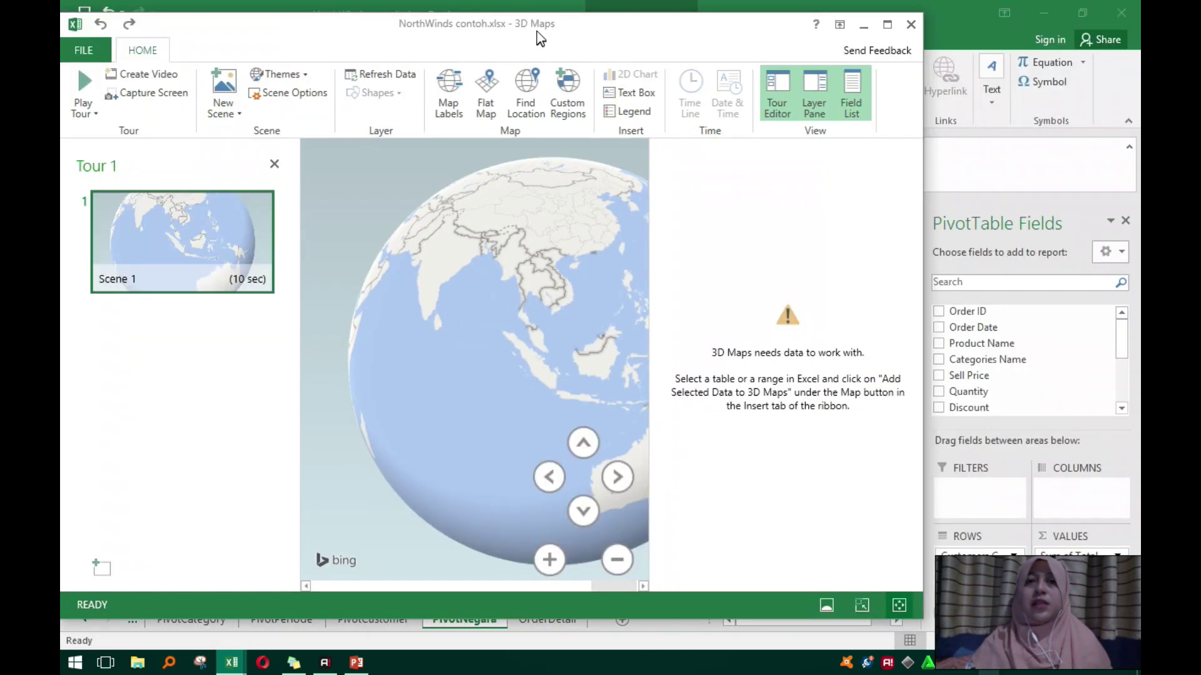
left_click(910, 25)
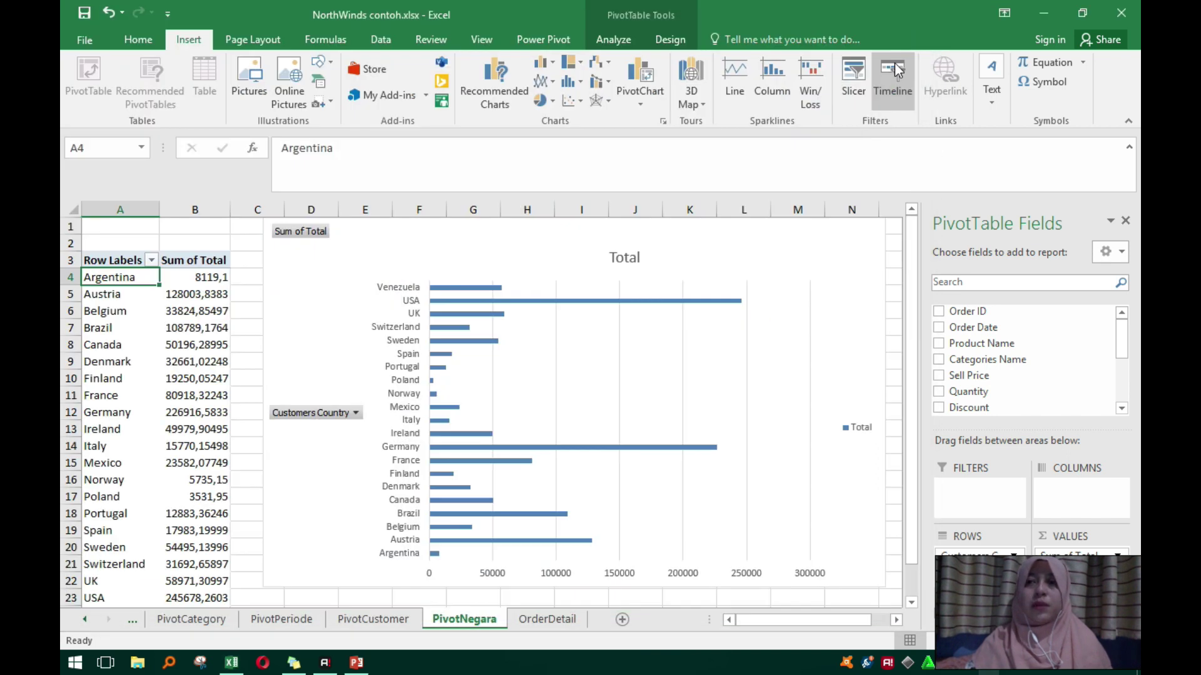
Launch 3D Maps from the OrderDetail table, deleting the existing Tour 1 and starting a new tour.
left_click(547, 619)
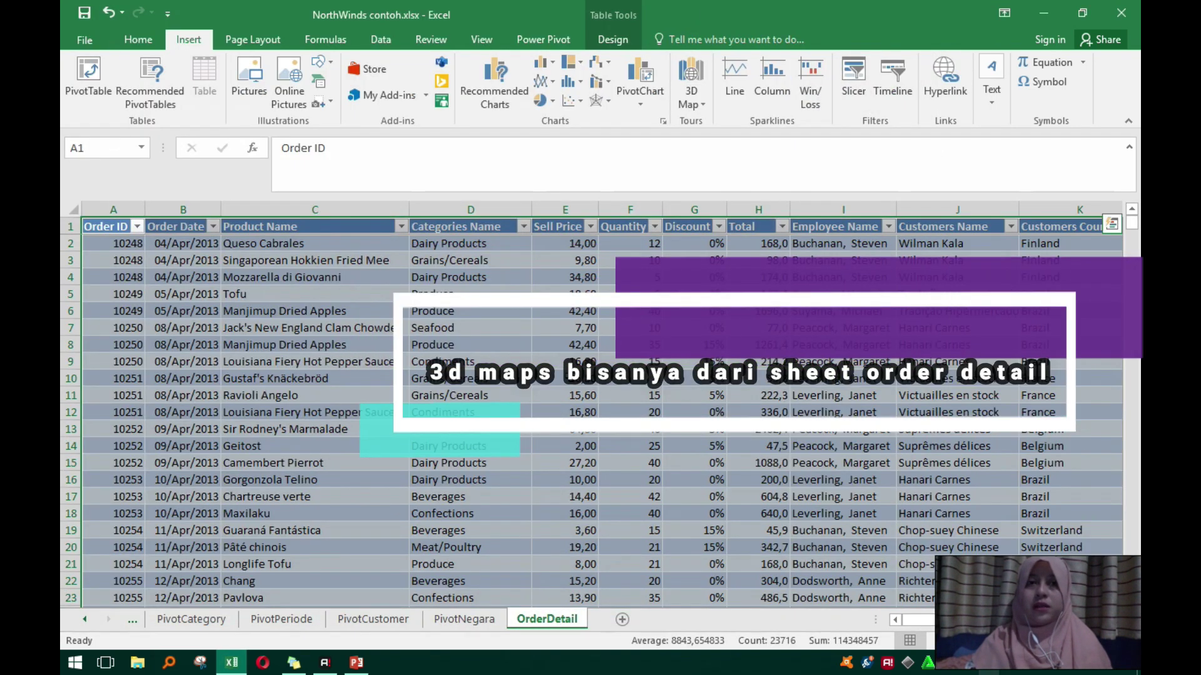
left_click(691, 74)
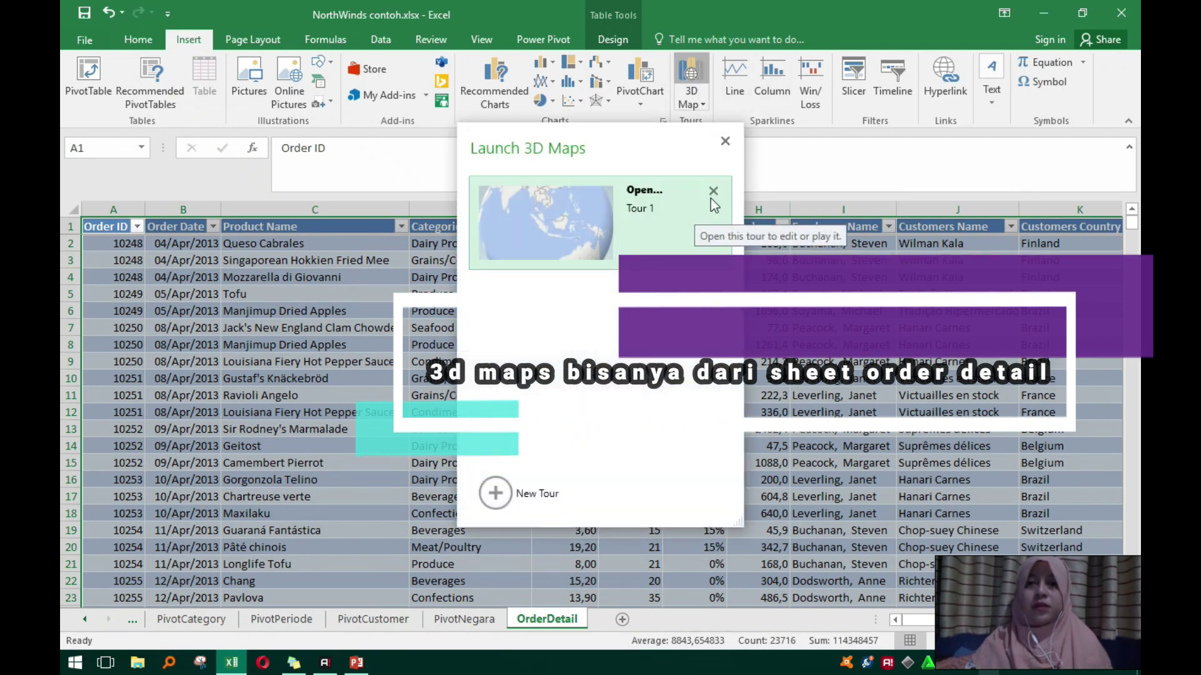
left_click(714, 191)
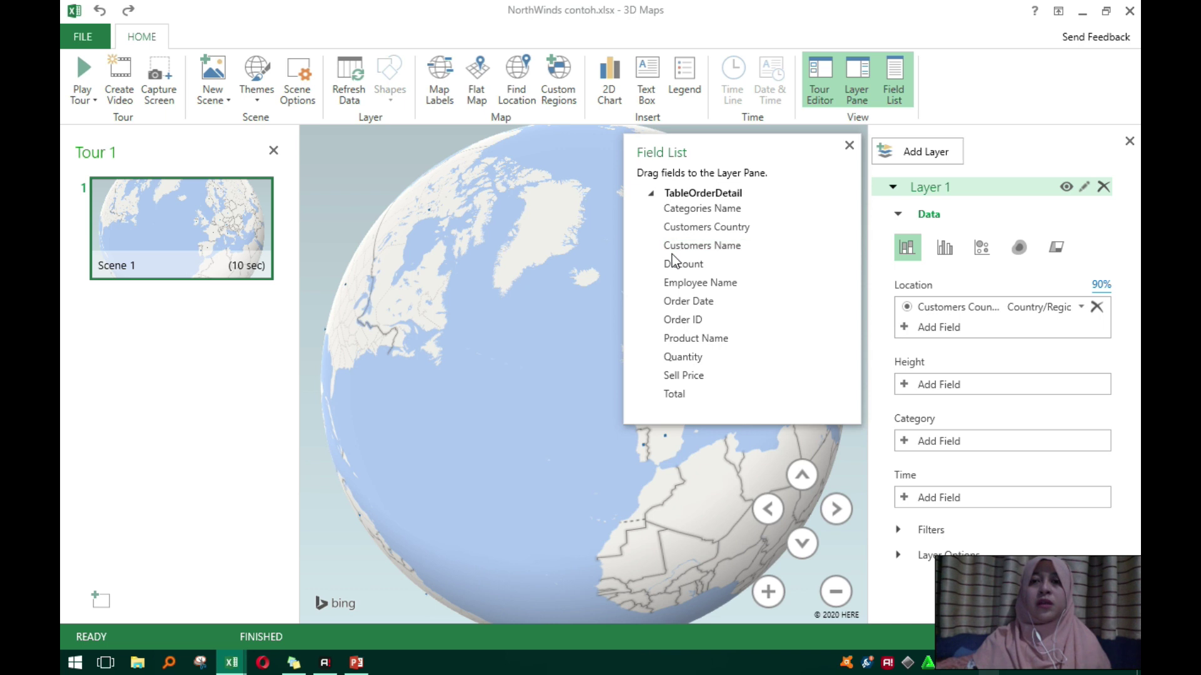
Add Total (Sum) as the value of Layer 1 and change its visualization to Bubble.
left_click_drag(724, 195, 741, 241)
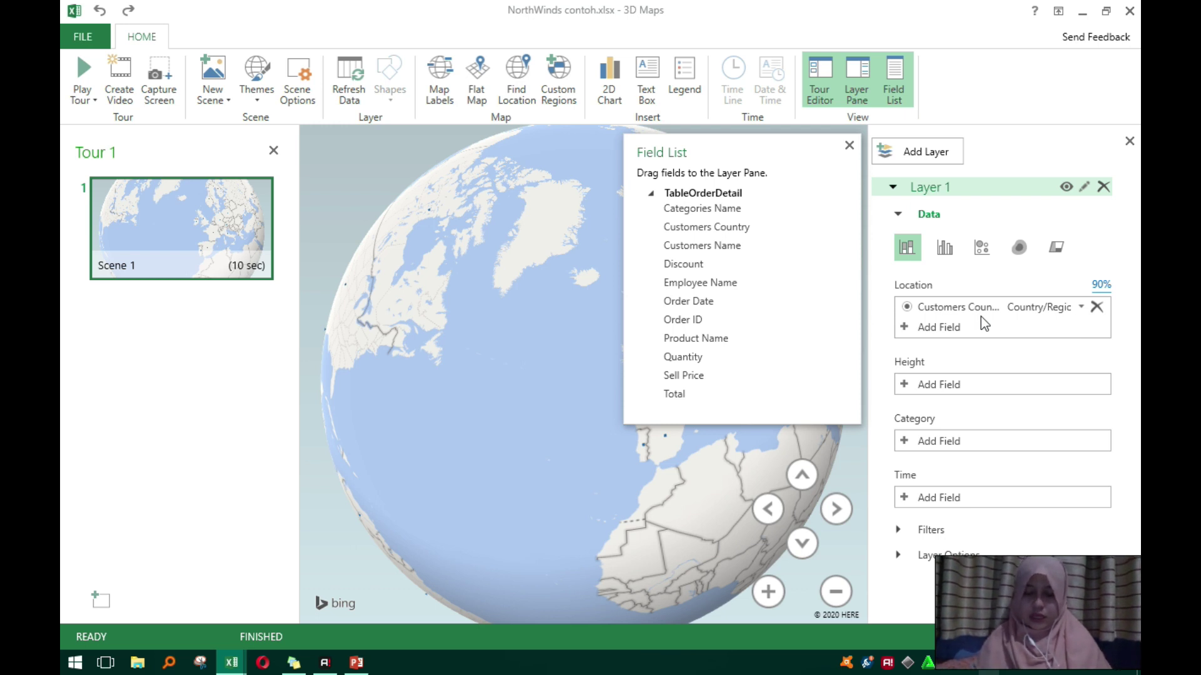
left_click(952, 386)
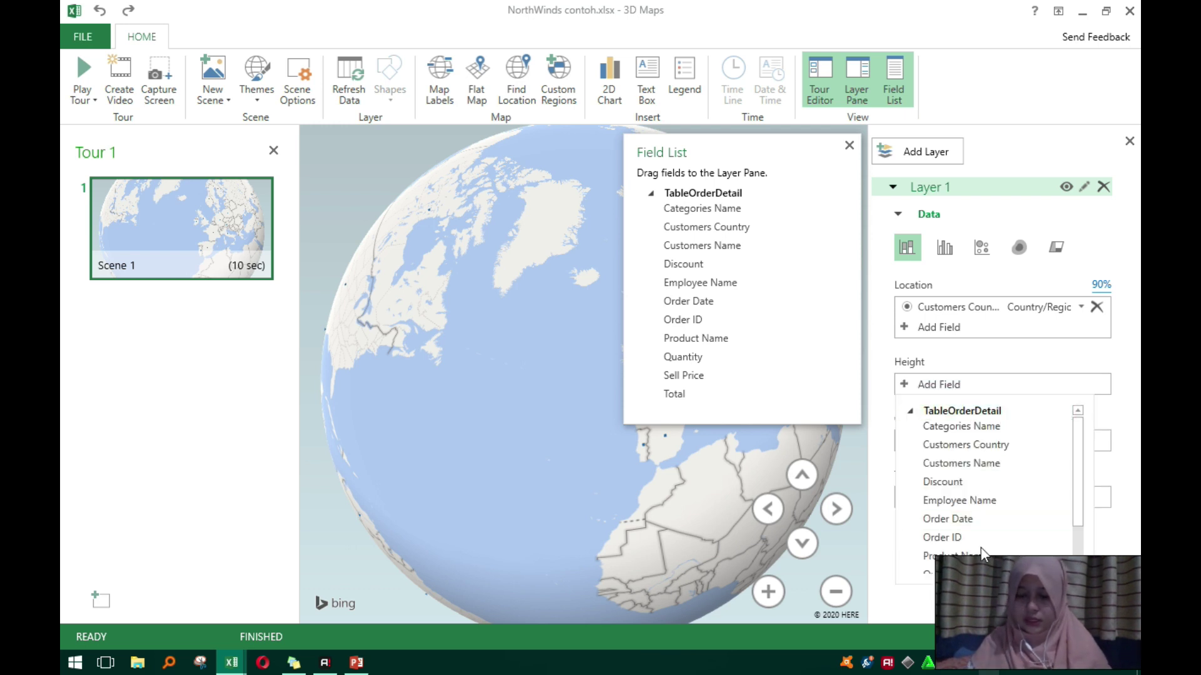
scroll(987, 543, "down", 1)
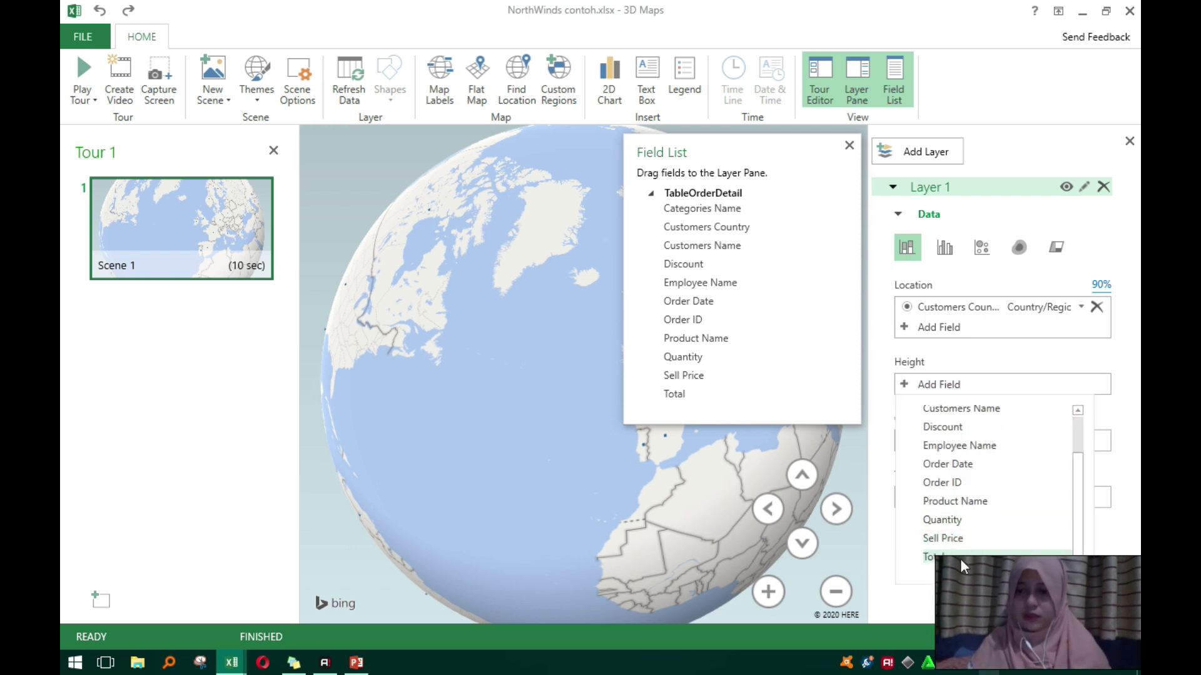
left_click(958, 554)
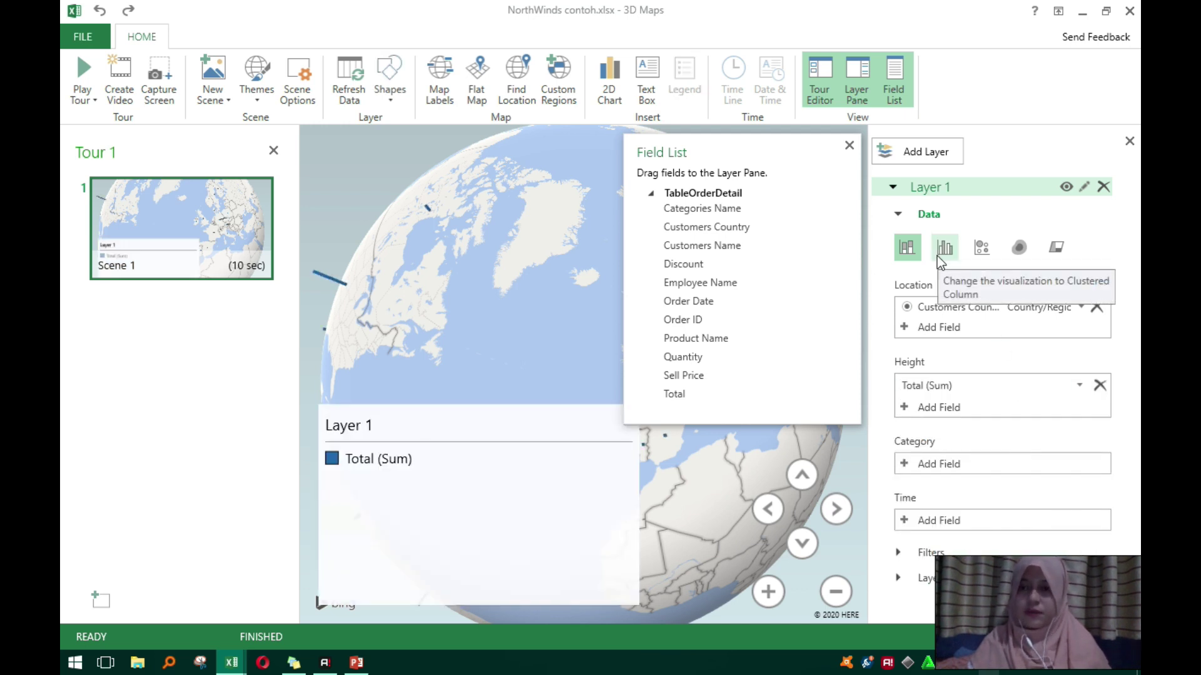
left_click(984, 254)
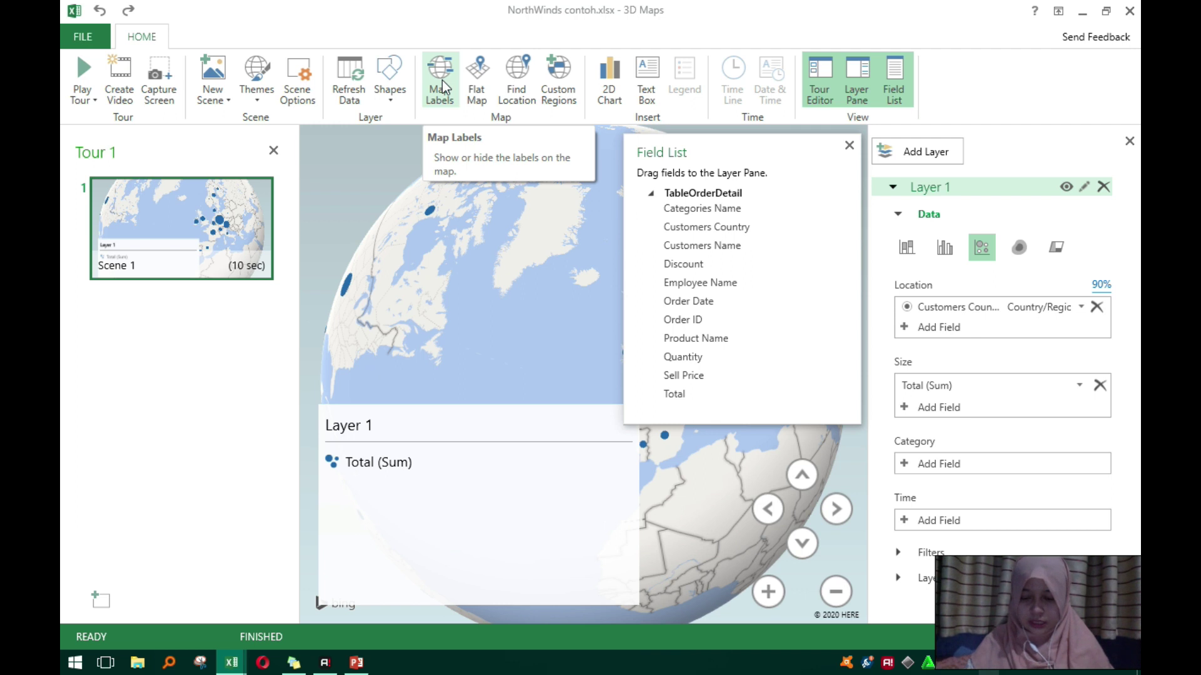
Switch to a flat map with map labels, insert a 2D chart of Total by Customers Country, and close the field list.
left_click(480, 94)
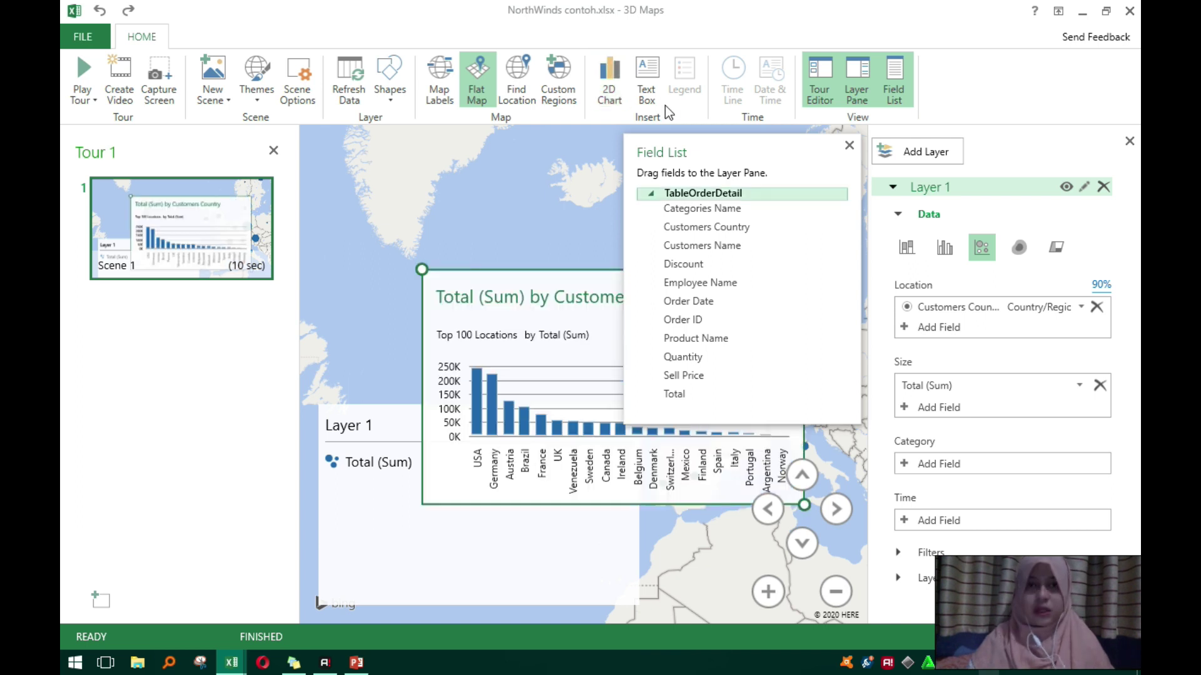
left_click(441, 95)
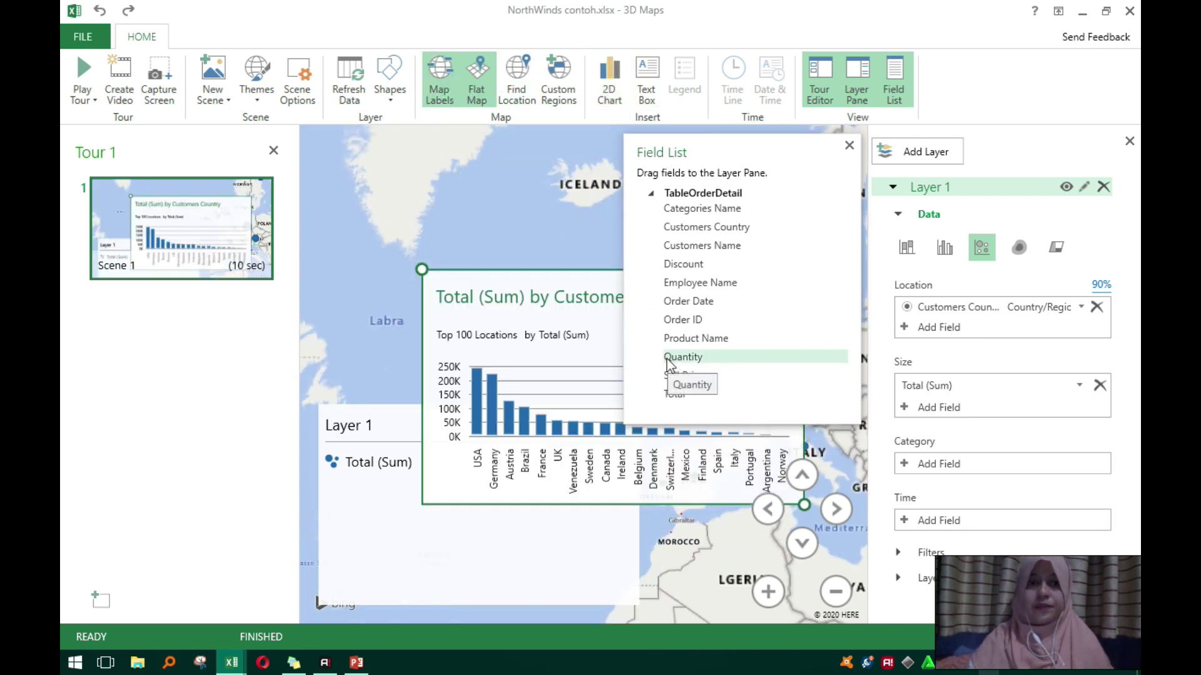
left_click(849, 146)
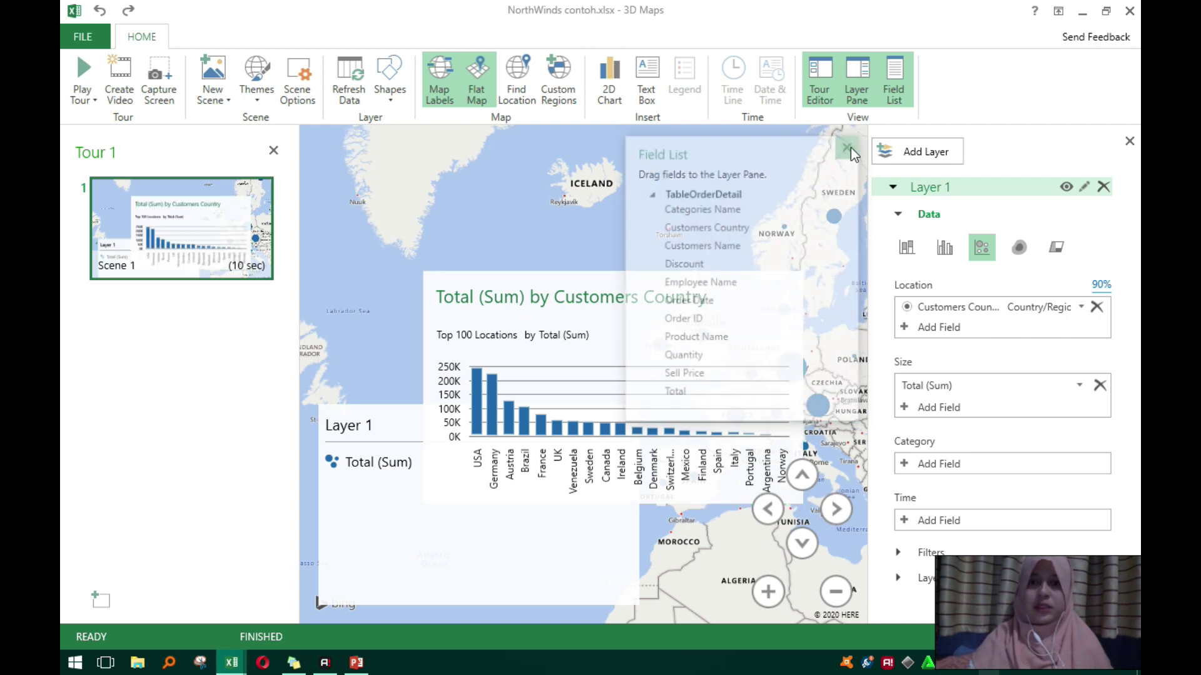
Move the 2D chart to the upper part of the map and remove the Layer 1 legend.
left_click_drag(671, 279, 587, 154)
left_click(633, 506)
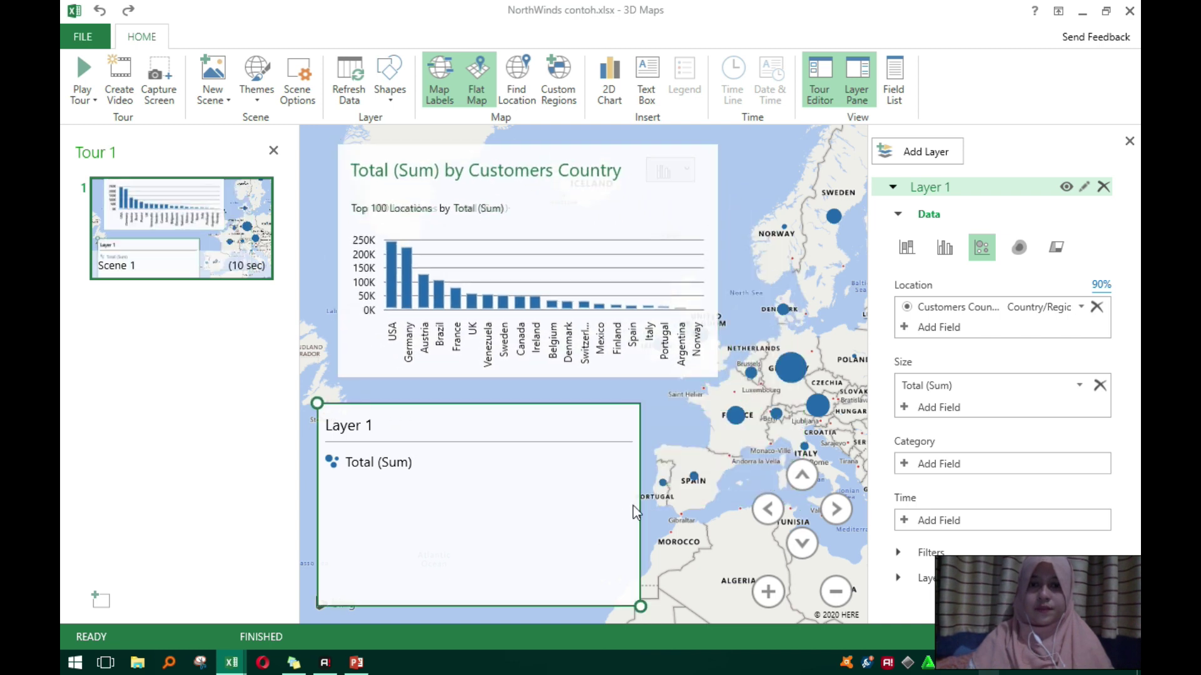
right_click(611, 427)
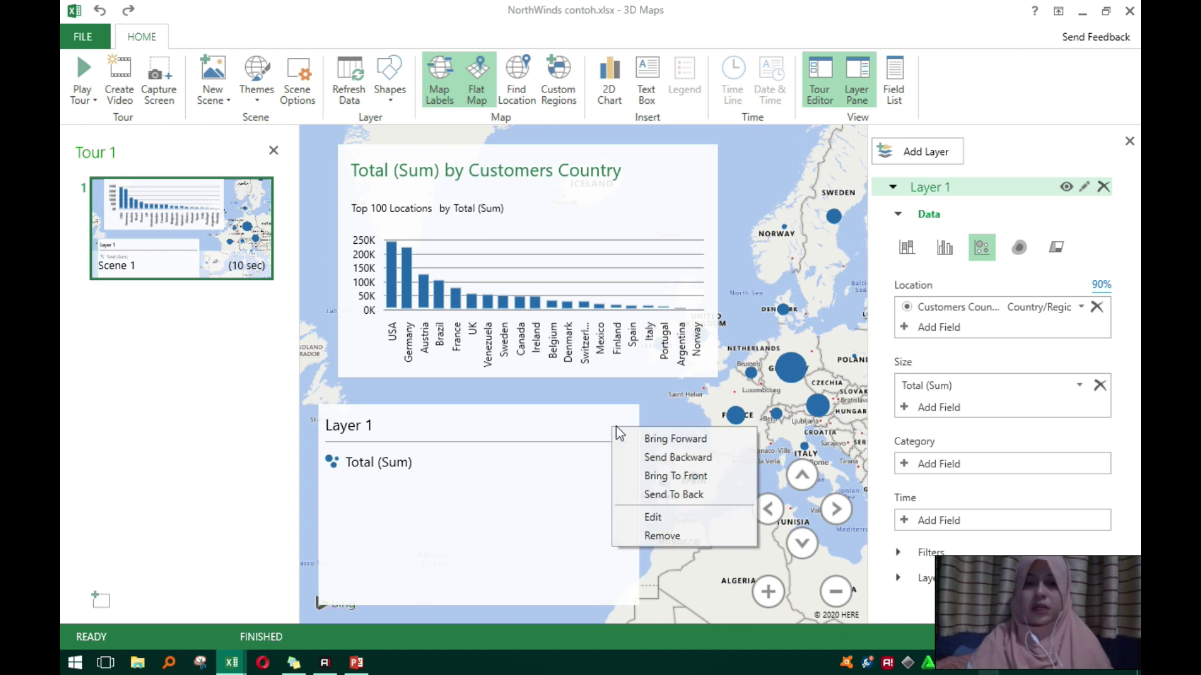
left_click(663, 542)
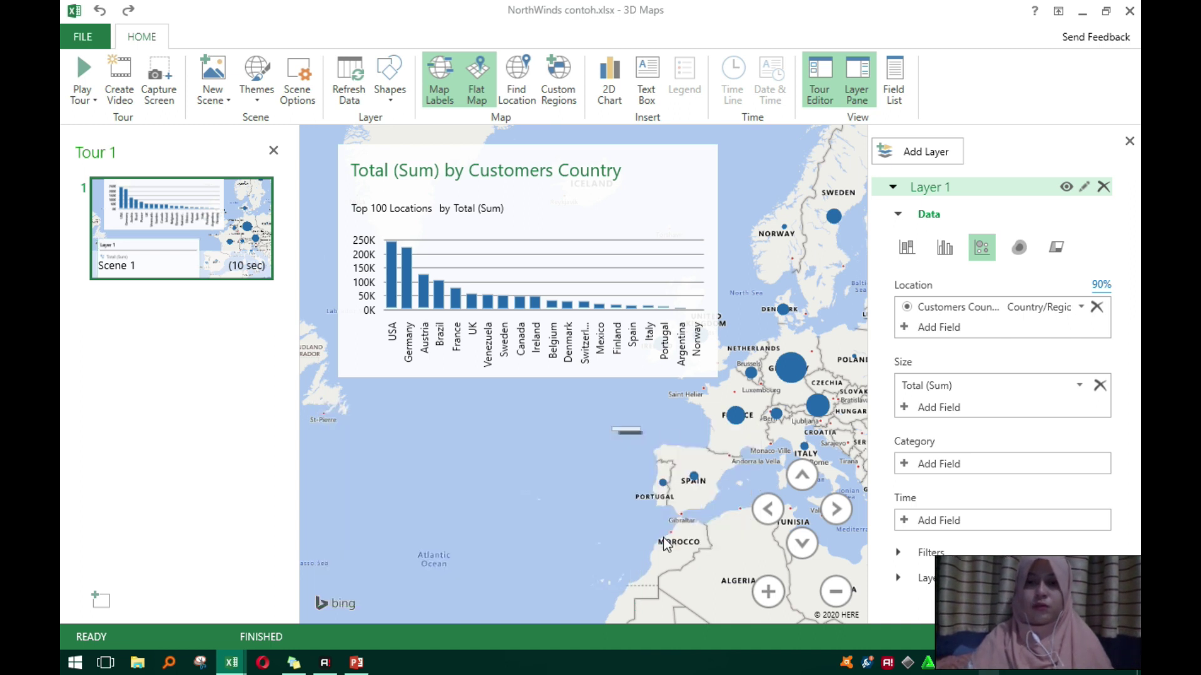
left_click(602, 223)
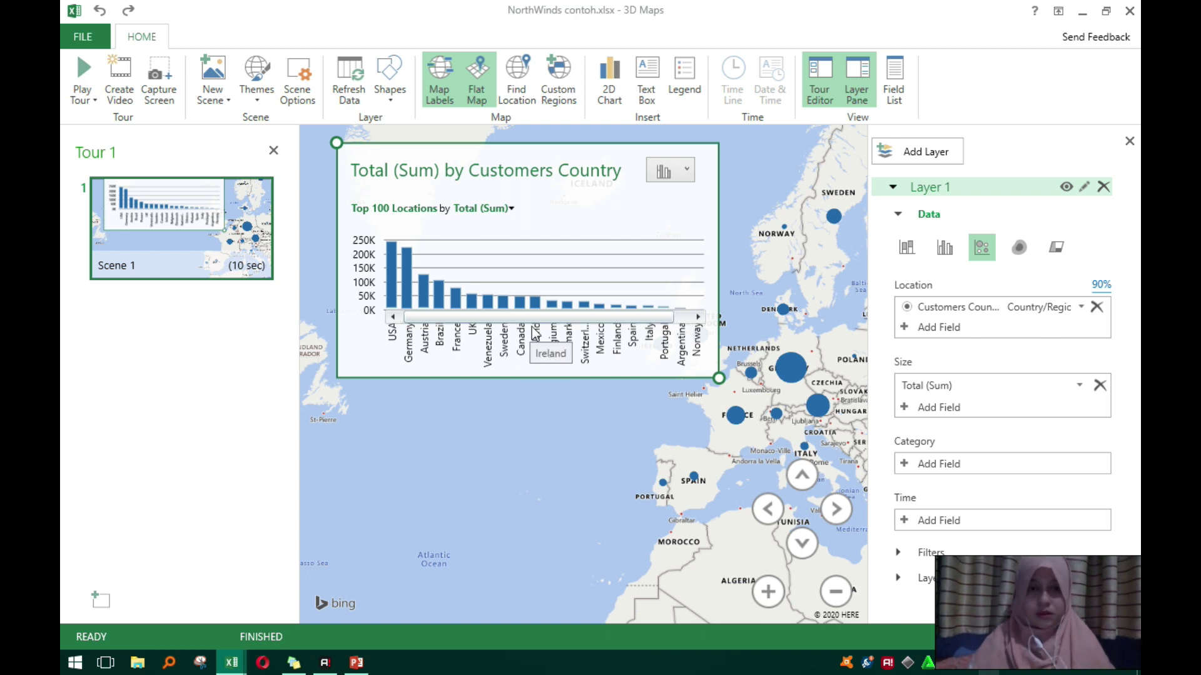
left_click(651, 477)
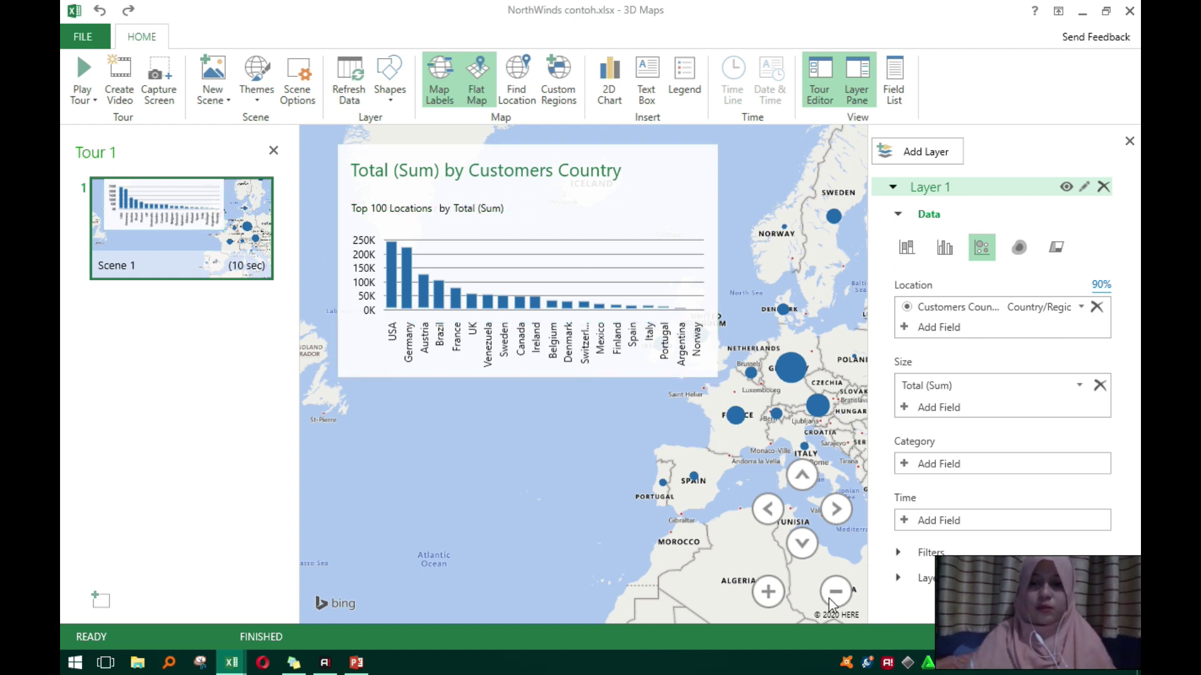
Examine the sales bubbles of the customer countries across the Americas and Europe on the flat map.
left_click(836, 594)
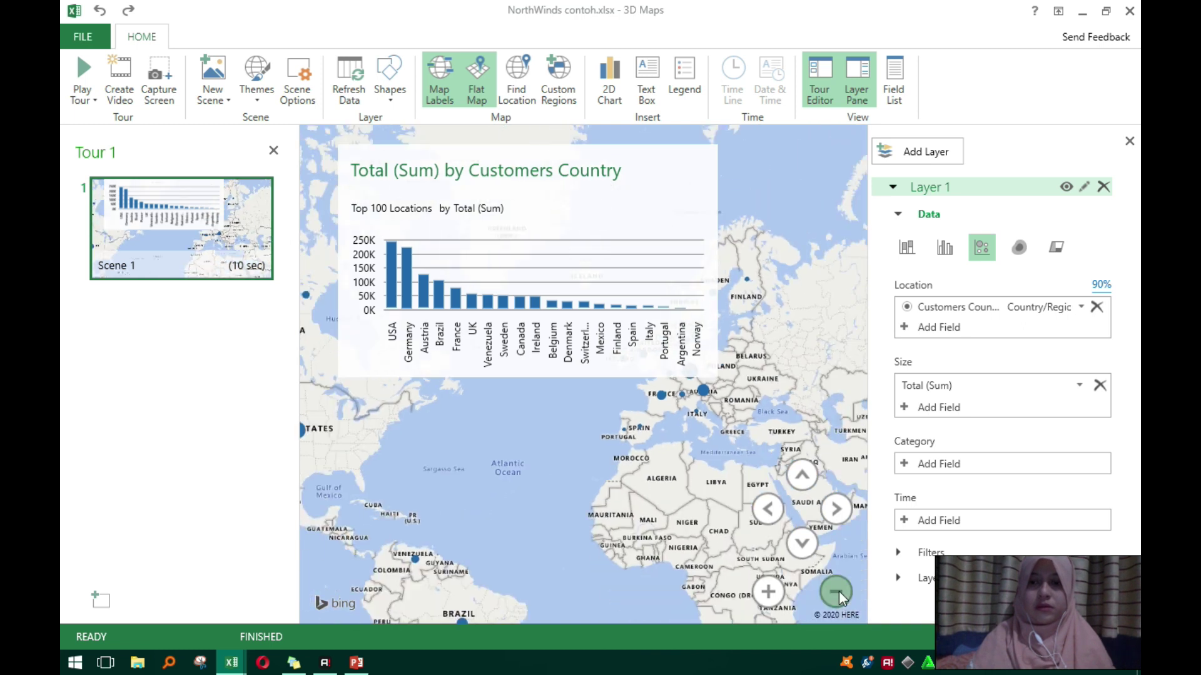
left_click(836, 593)
left_click_drag(654, 519, 698, 537)
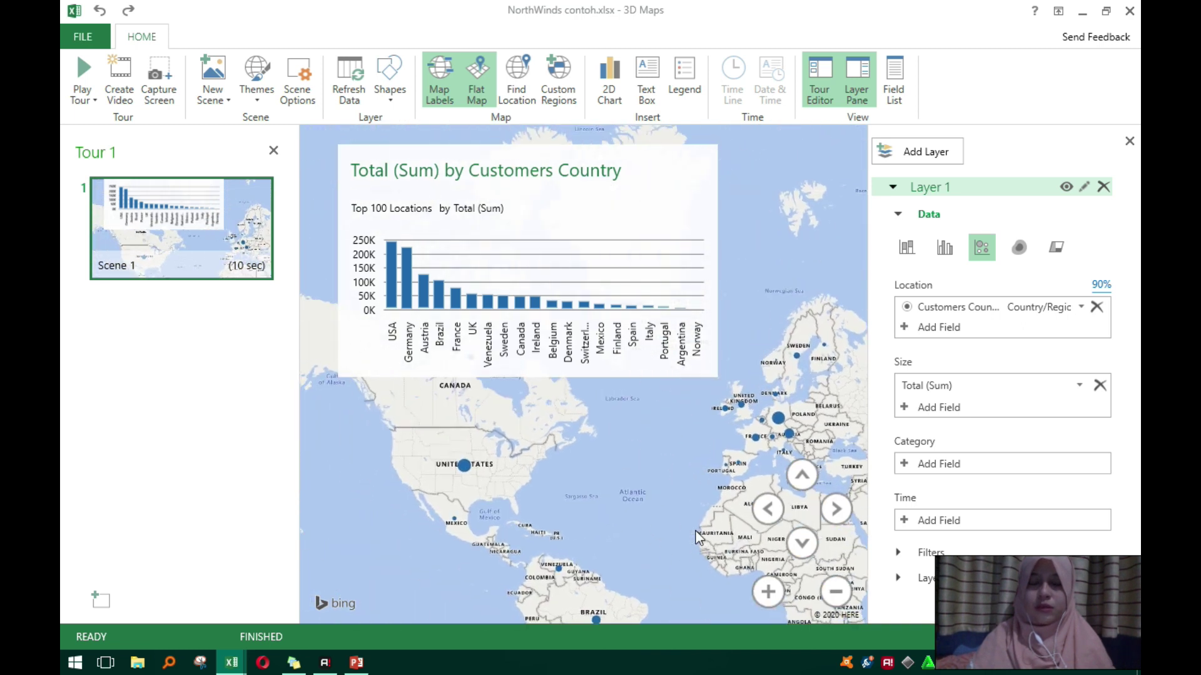
left_click_drag(533, 463, 450, 411)
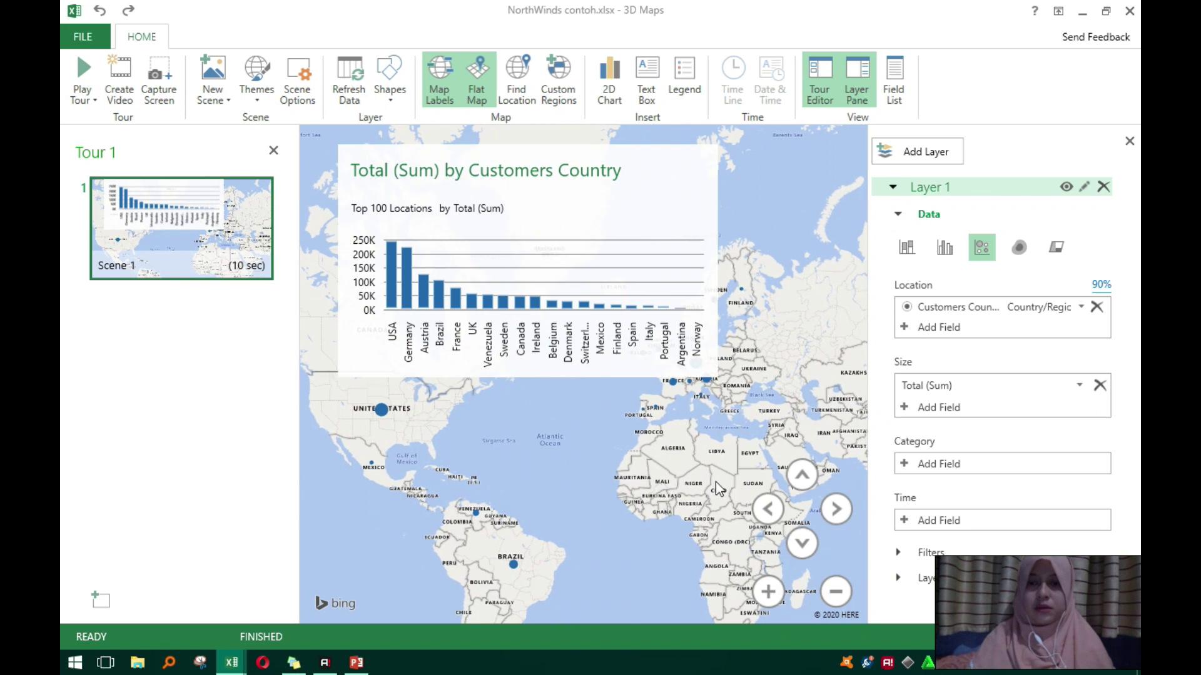
scroll(719, 484, "up", 2)
left_click_drag(529, 499, 635, 434)
left_click_drag(729, 407, 552, 536)
left_click_drag(747, 411, 633, 500)
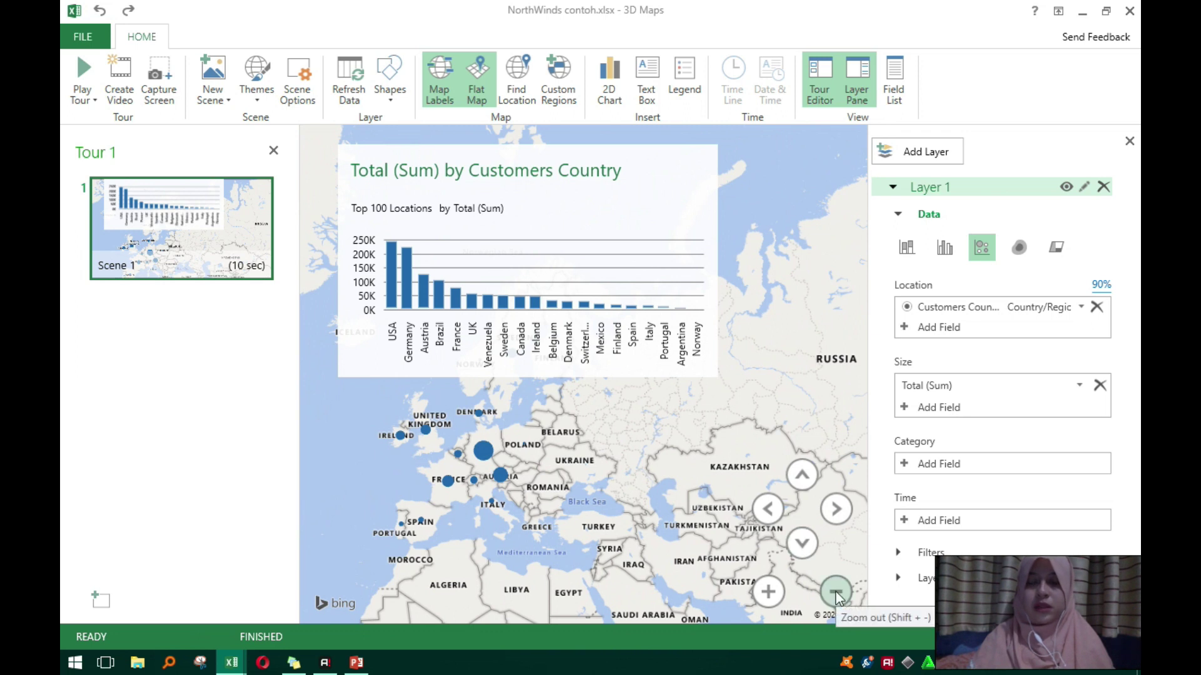
left_click_drag(564, 444, 617, 497)
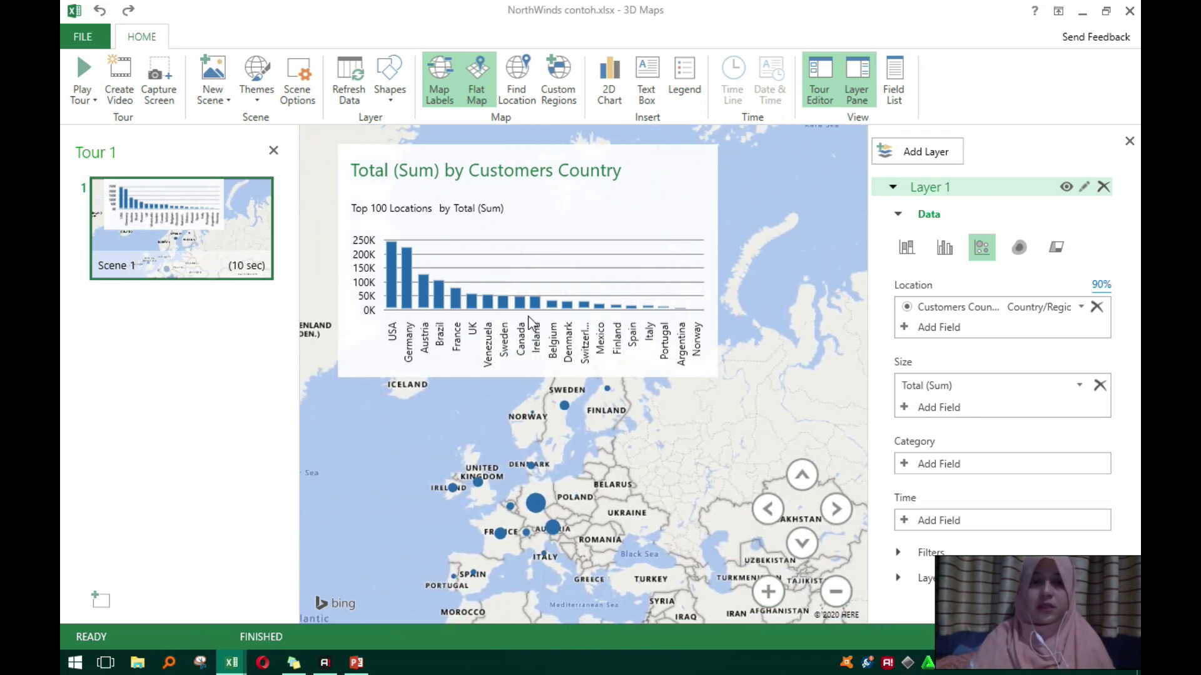
Enlarge the Total (Sum) by Customers Country chart to cover most of the map and nudge it slightly.
mouse_move(539, 276)
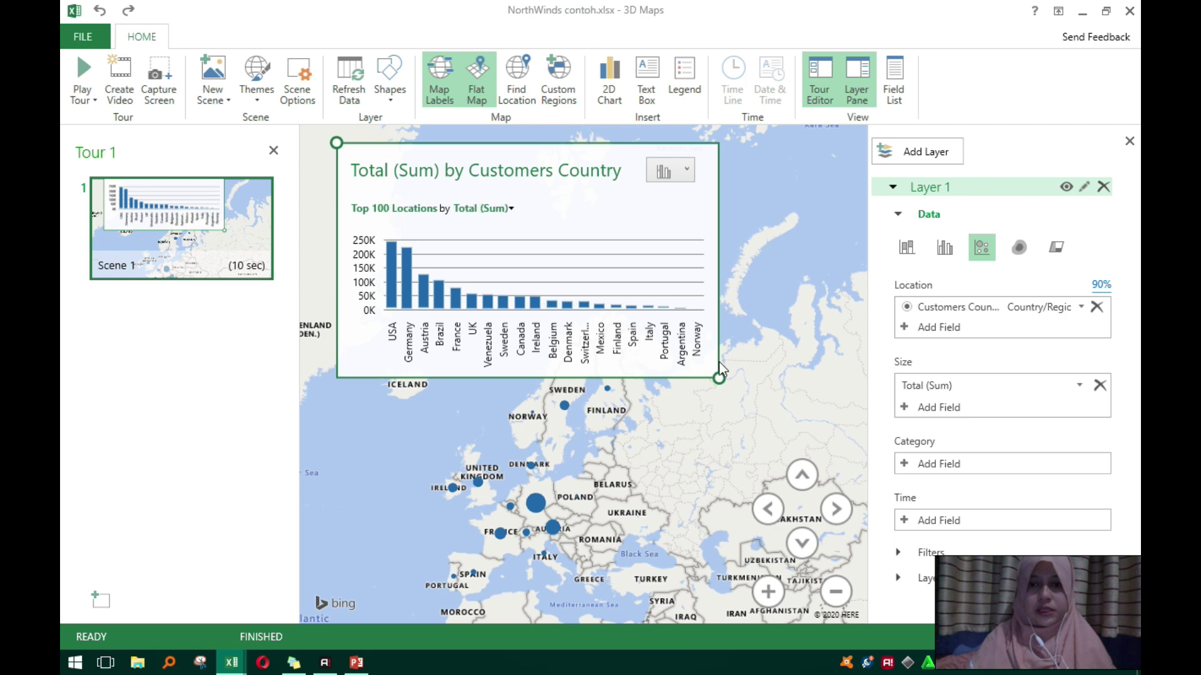
left_click_drag(719, 379, 807, 524)
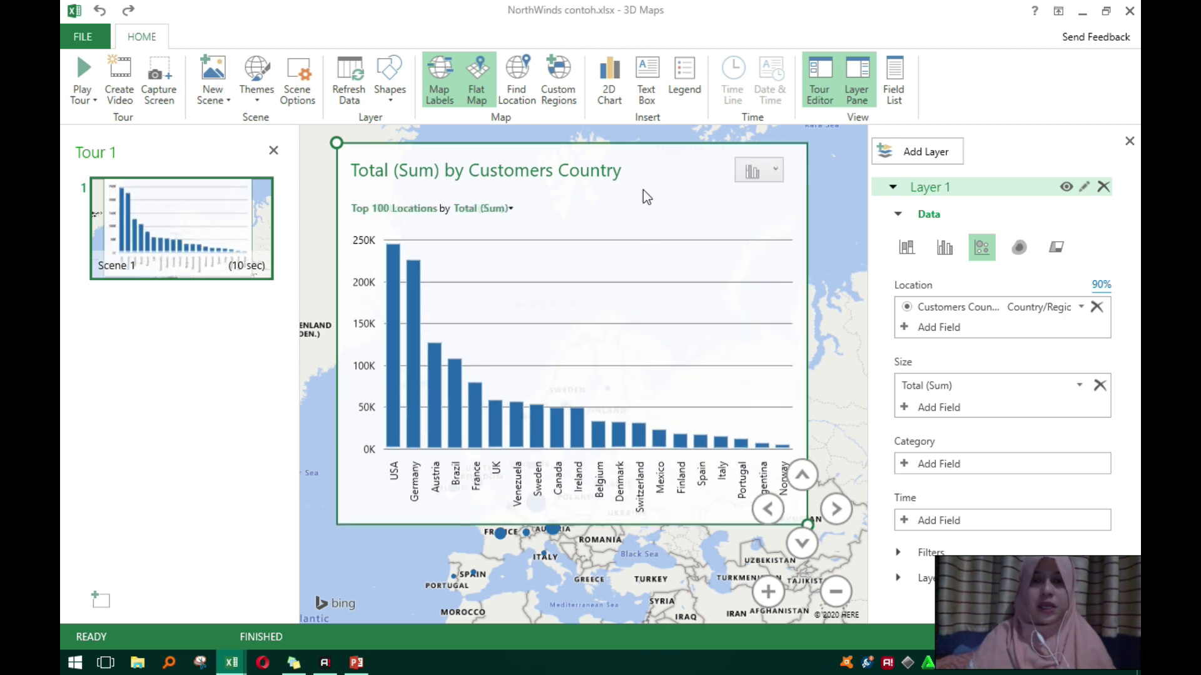
right_click(643, 189)
left_click(574, 203)
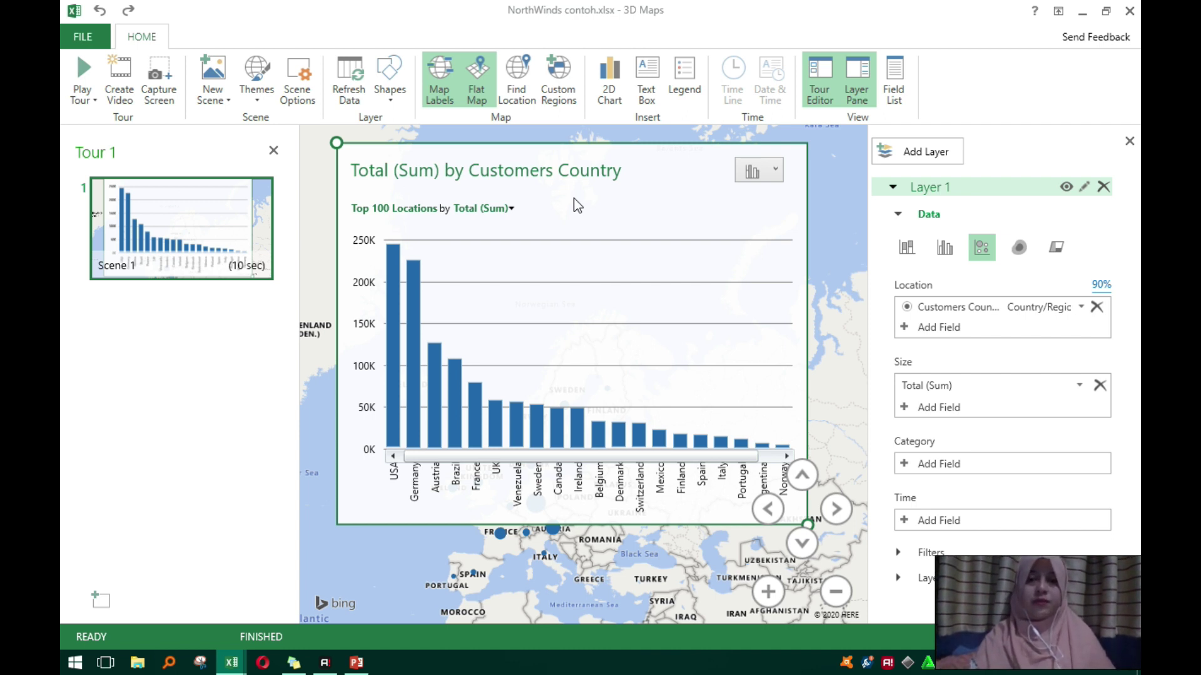
mouse_move(629, 175)
left_mouse_down()
mouse_move(611, 151)
mouse_move(625, 181)
left_mouse_up()
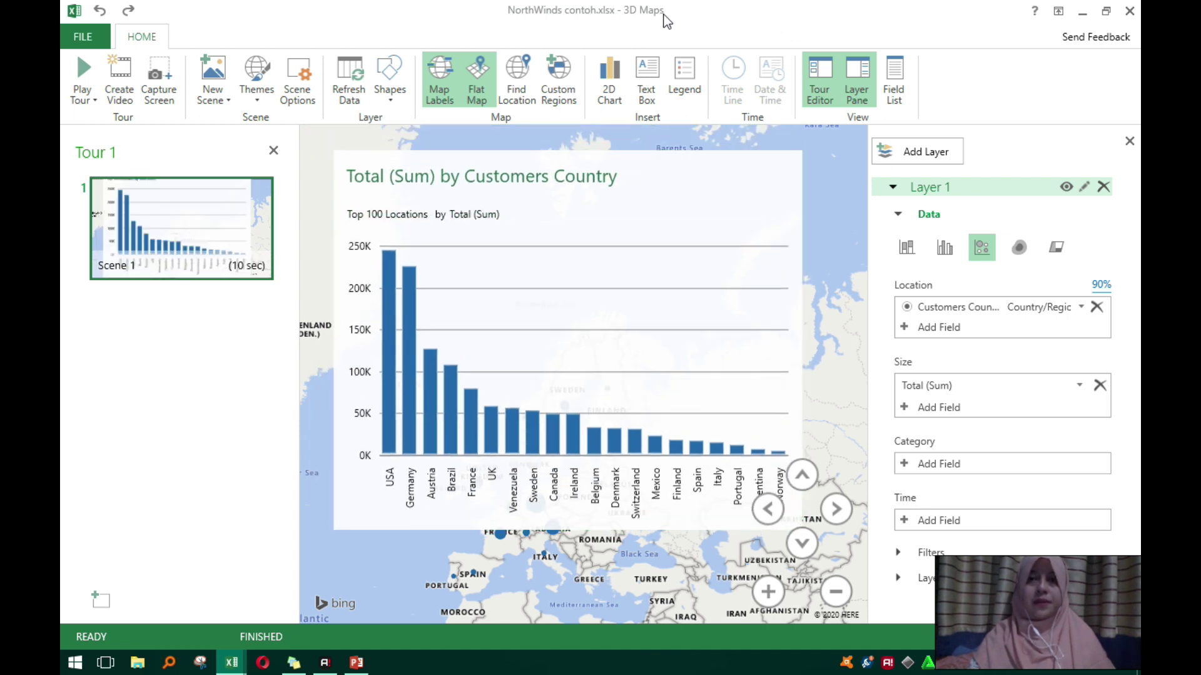
Close the 3D Maps window and go to the PivotNegara sheet in the workbook.
left_click_drag(667, 22, 593, 50)
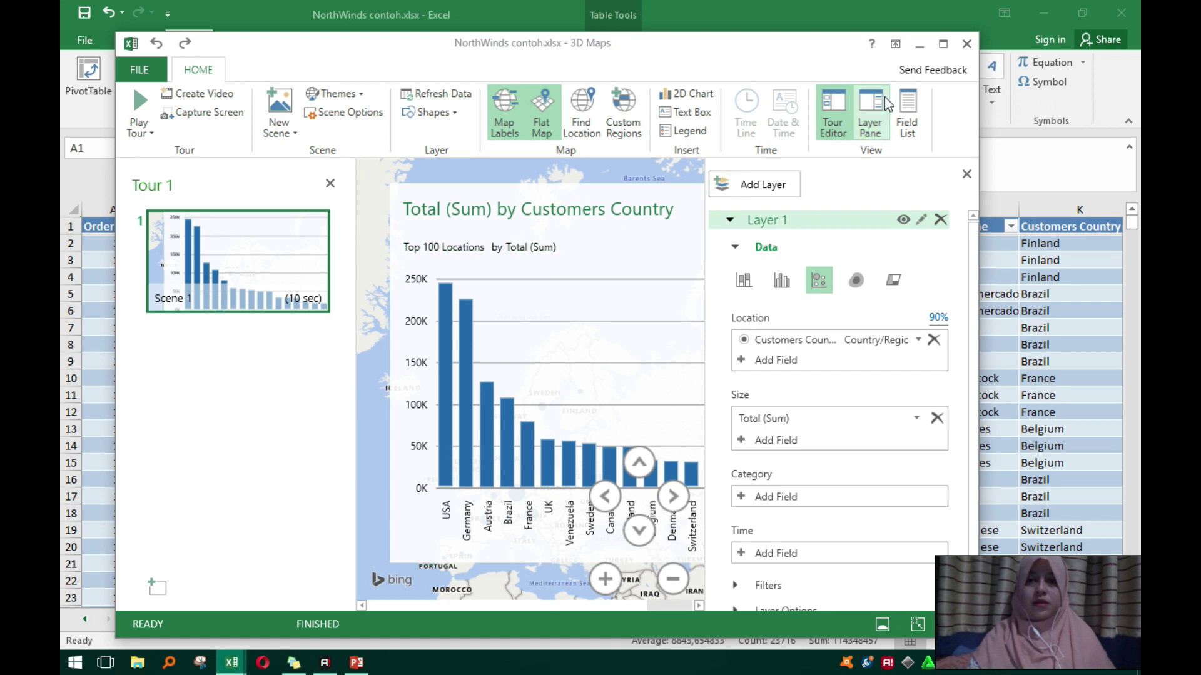
left_click(966, 45)
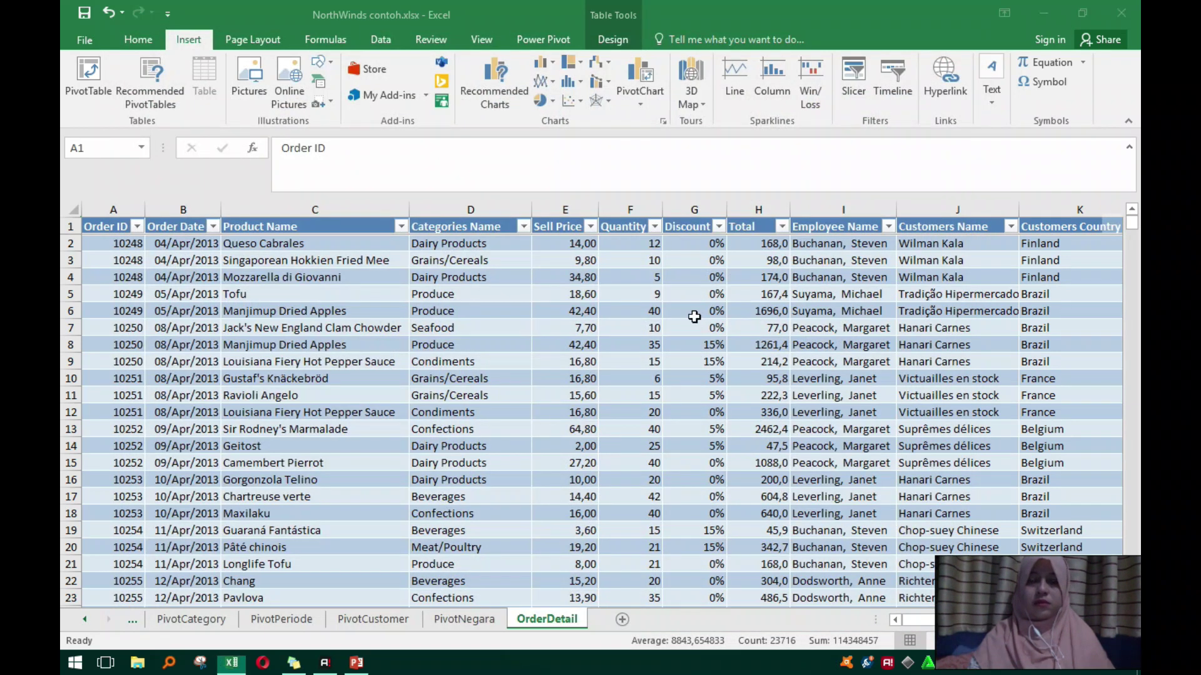
left_click(479, 621)
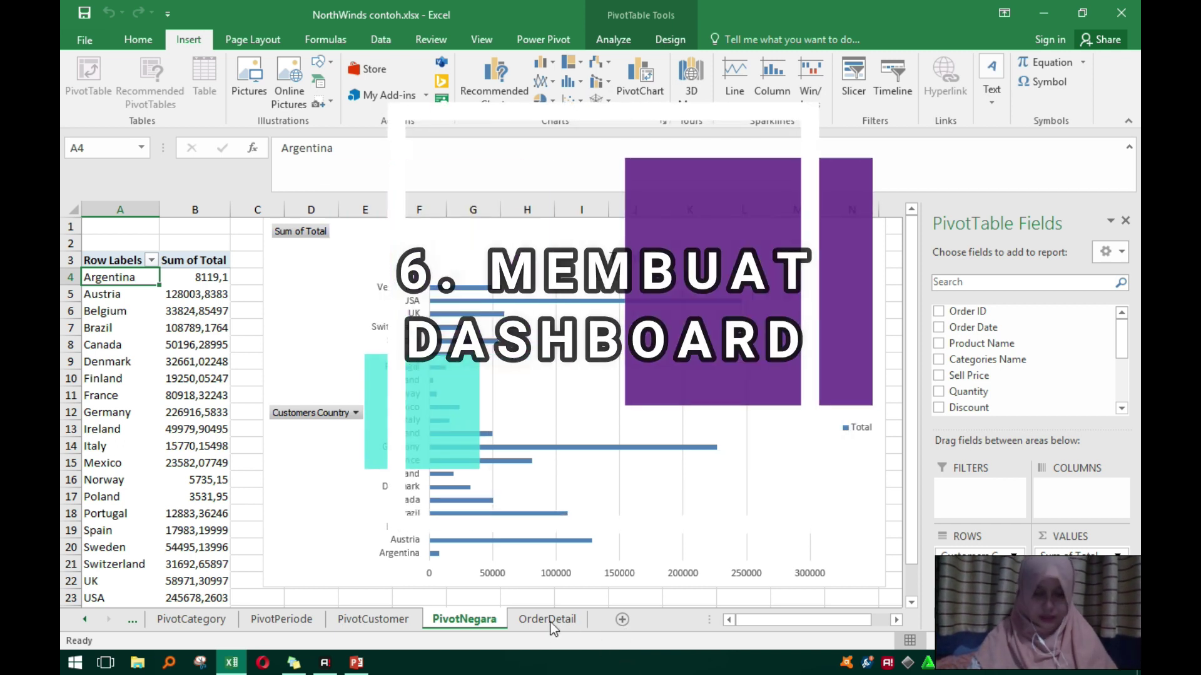
Add a new worksheet after OrderDetail and name it Dashboard.
left_click(550, 620)
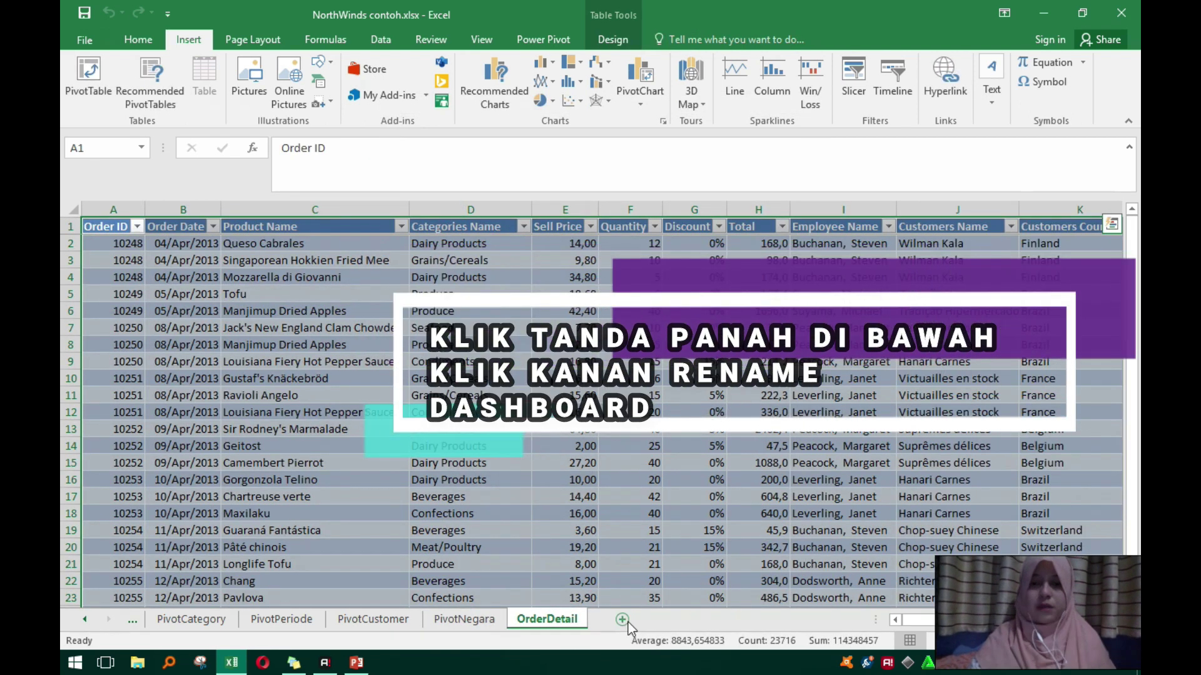
left_click(627, 621)
right_click(615, 624)
left_click(671, 467)
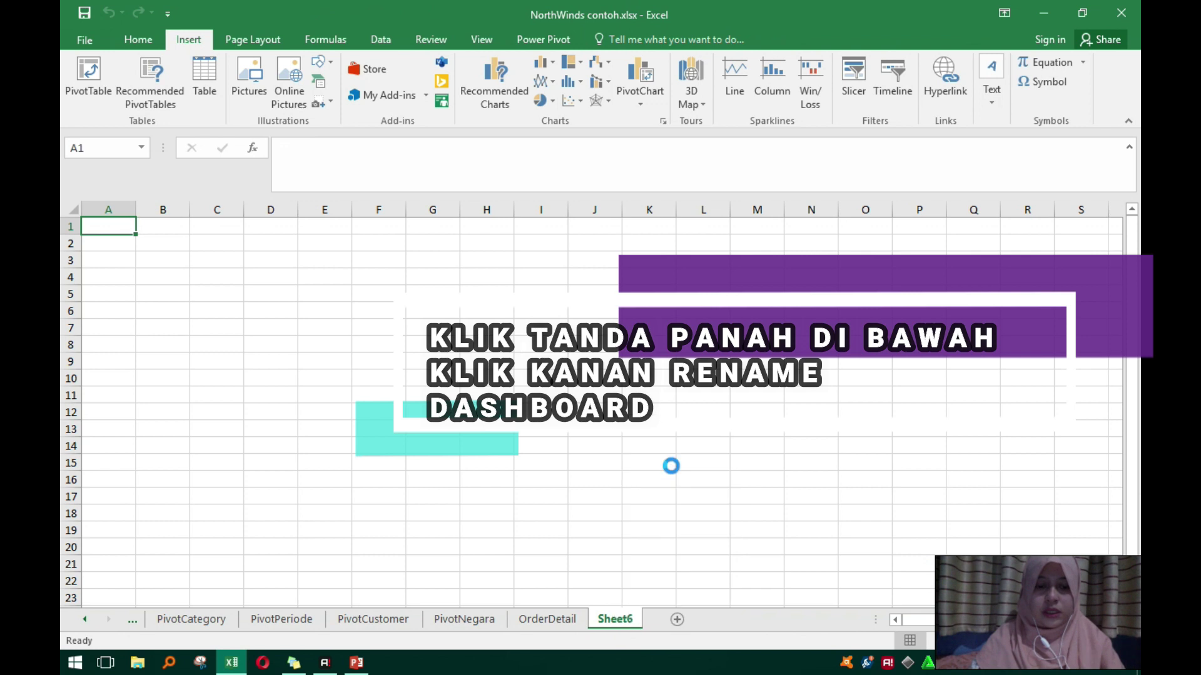
type("Dashboard")
key("Return")
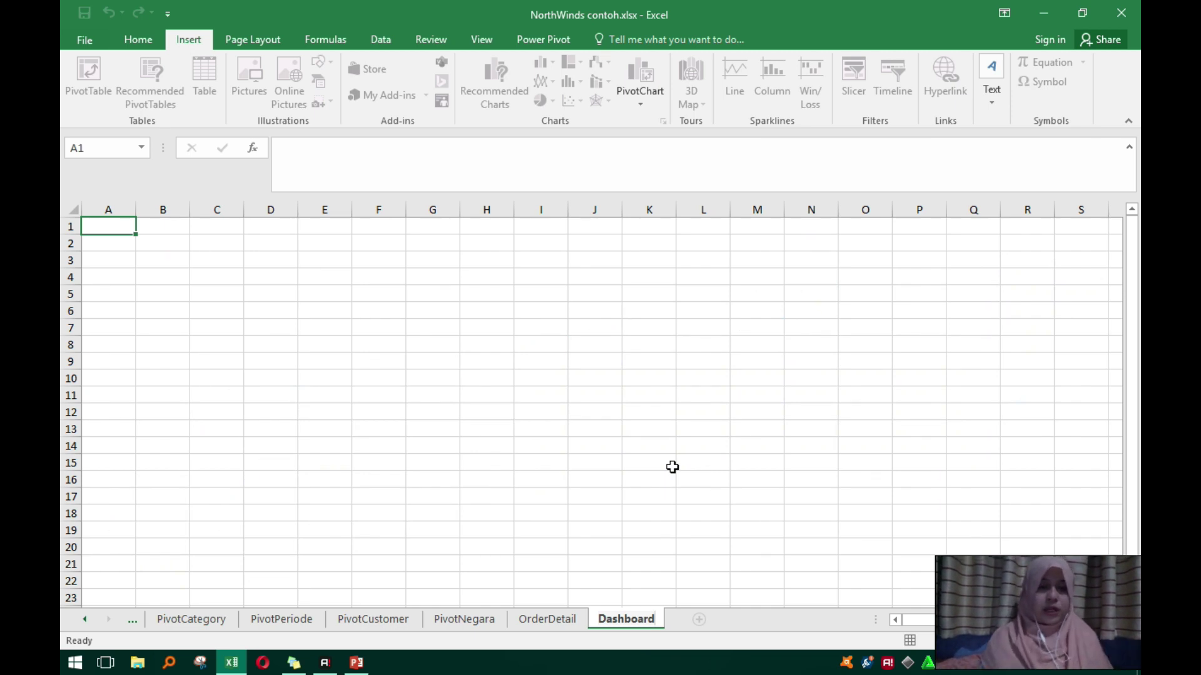
Copy the Total Penjualan per Produk chart from PivotProduk to the Dashboard sheet and shrink it to about columns A–G, rows 1–12.
left_click(83, 619)
left_click(202, 624)
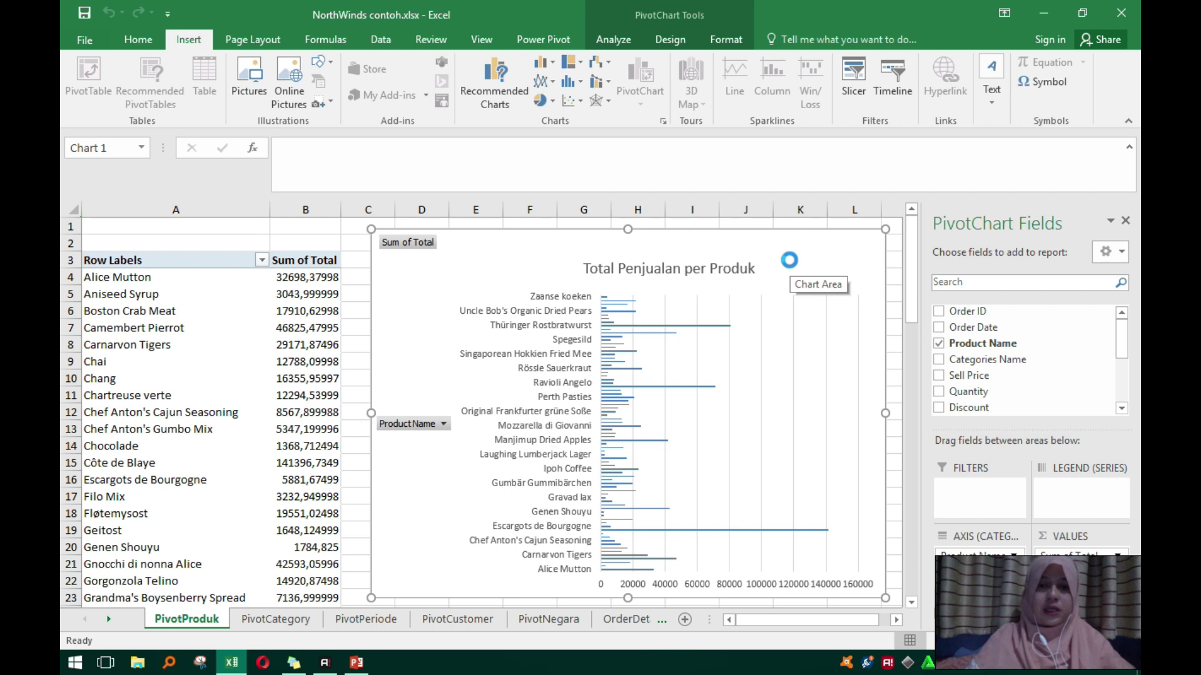
left_click(661, 624)
left_click(648, 626)
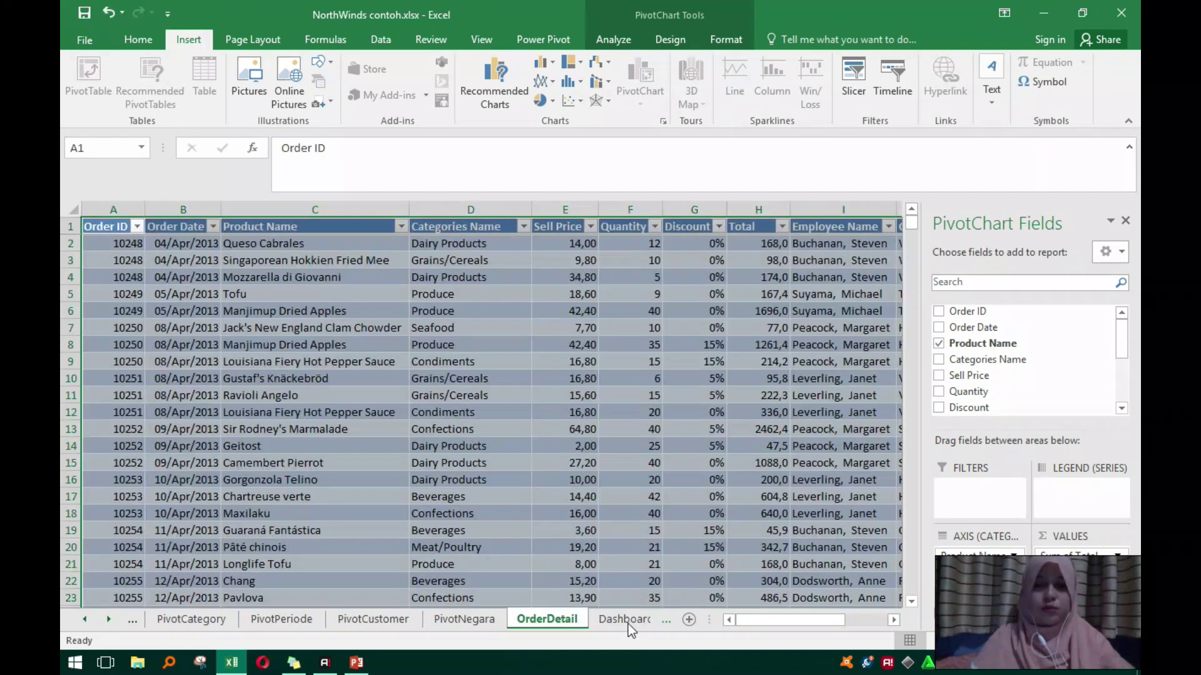
left_click(628, 624)
key("ctrl+v")
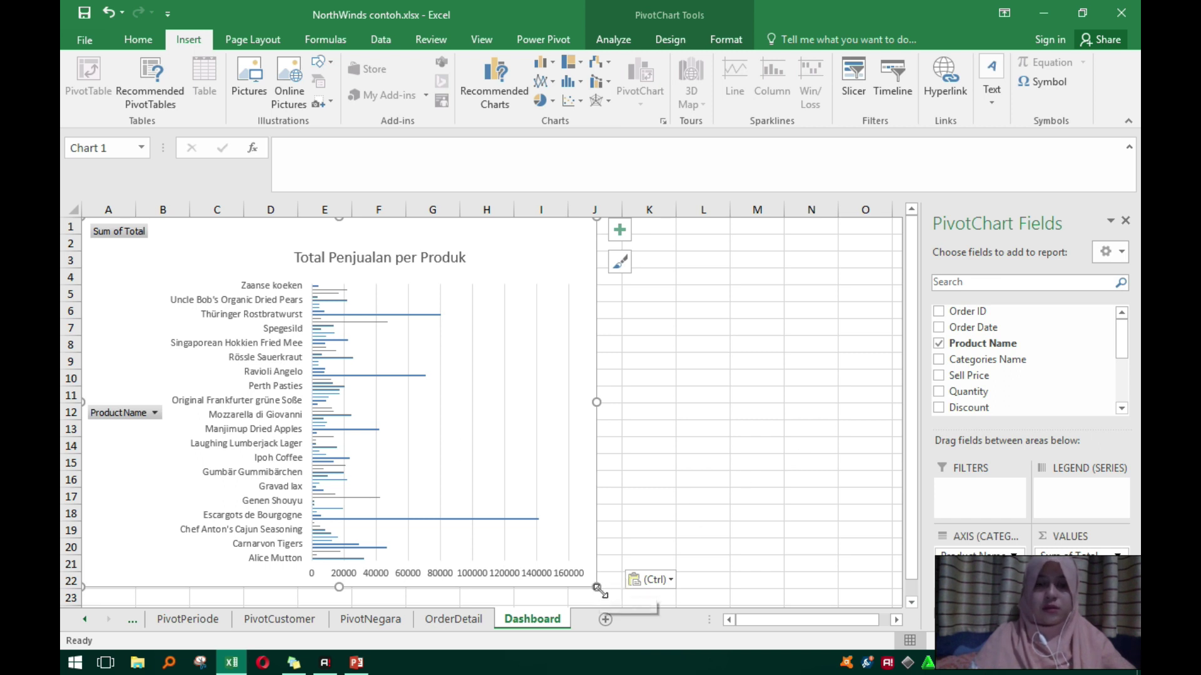
left_click_drag(594, 585, 446, 412)
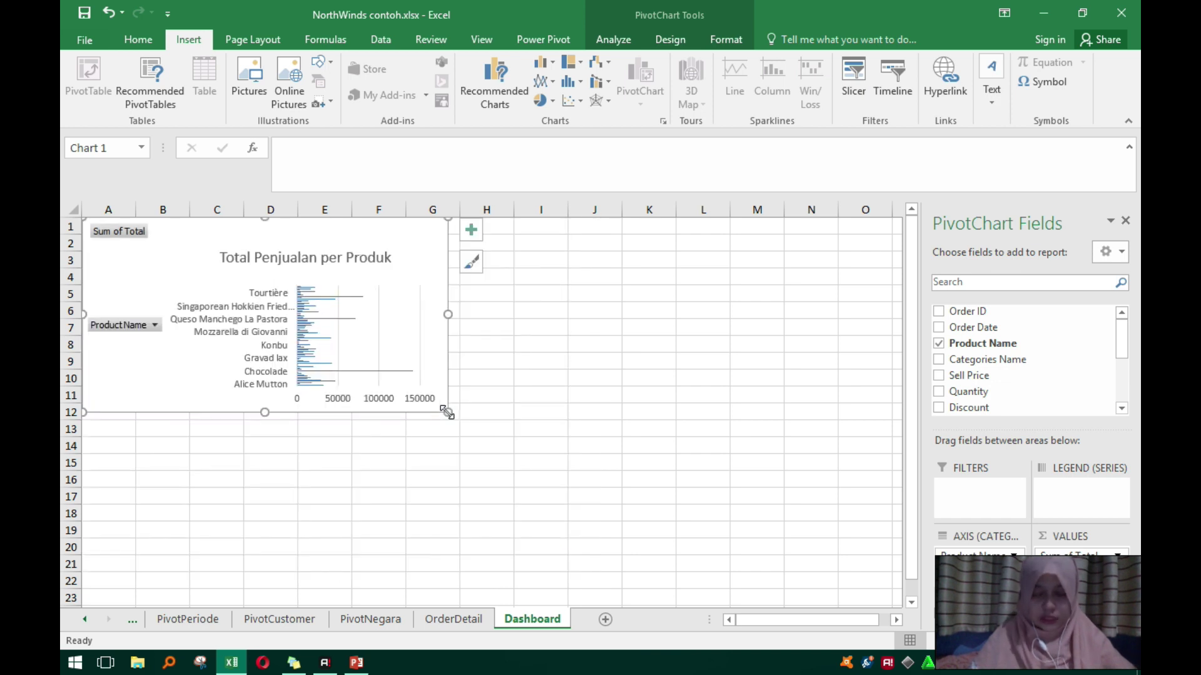
Retitle the pie chart on the PivotCategory sheet to Persentase Penjualan per Kategori Produk.
left_click(83, 620)
left_click(83, 620)
left_click(294, 625)
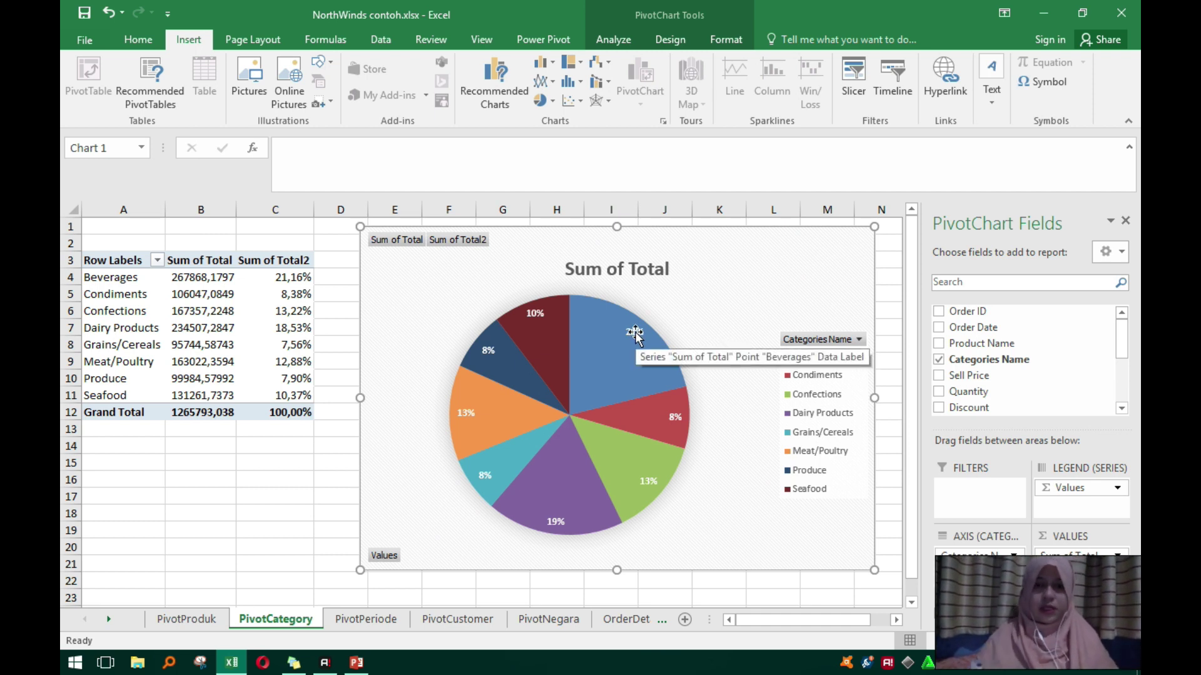
double_click(653, 269)
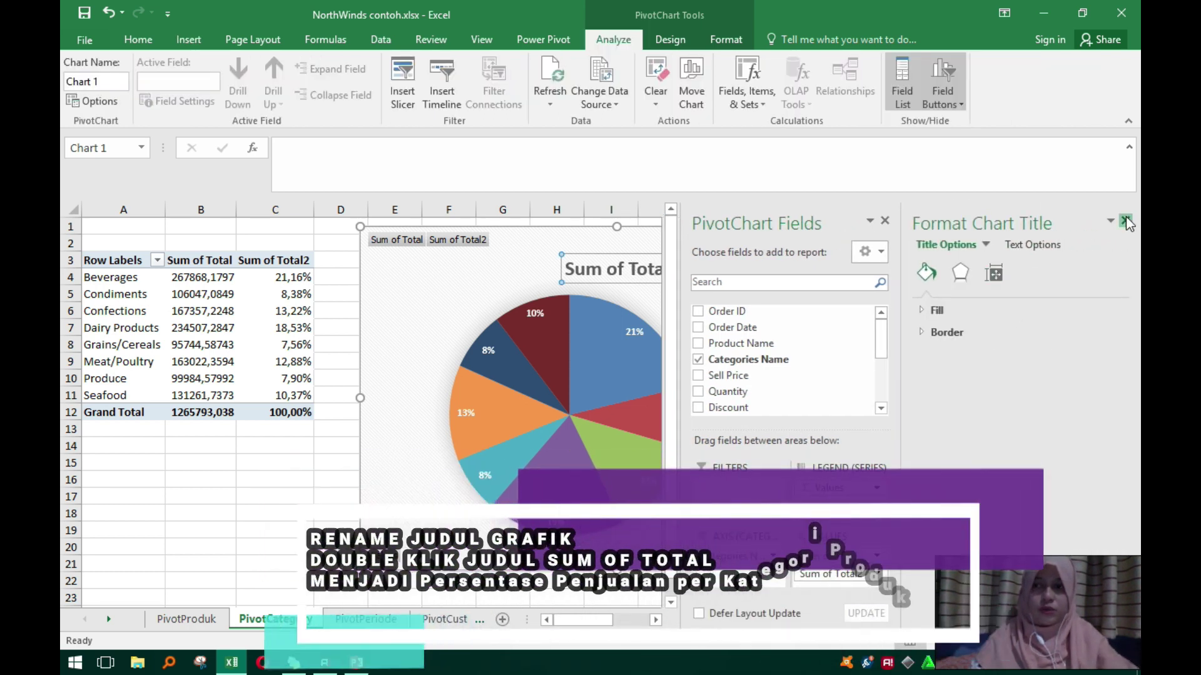
triple_click(654, 269)
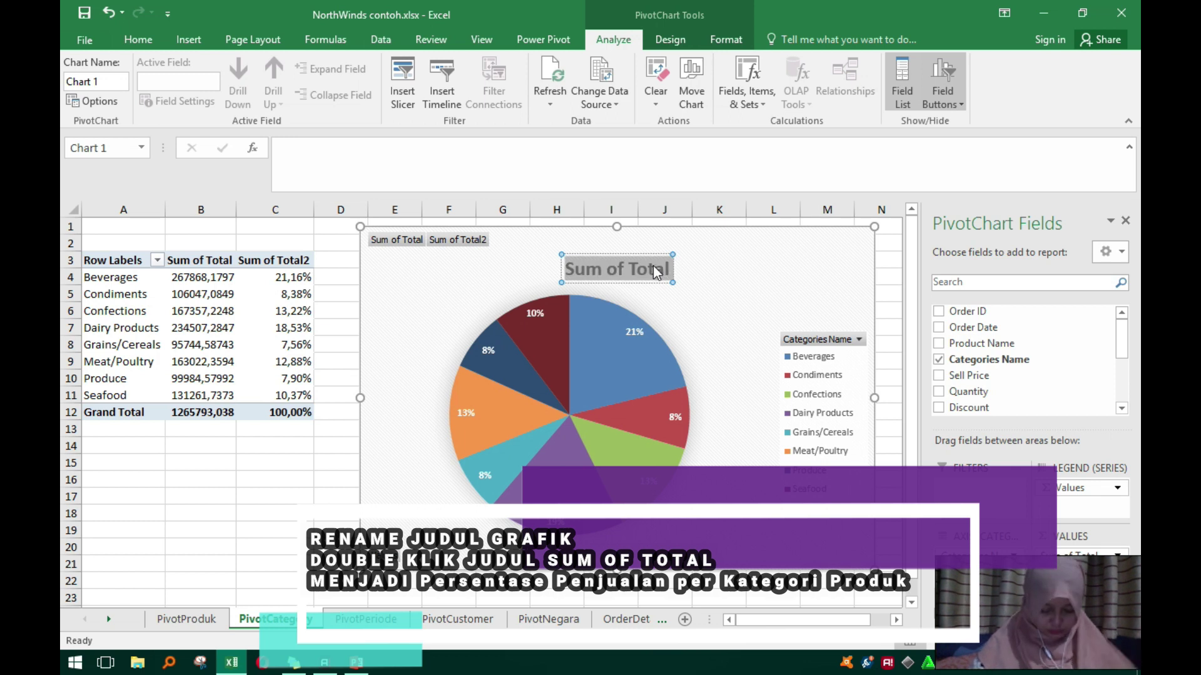
type("Pe")
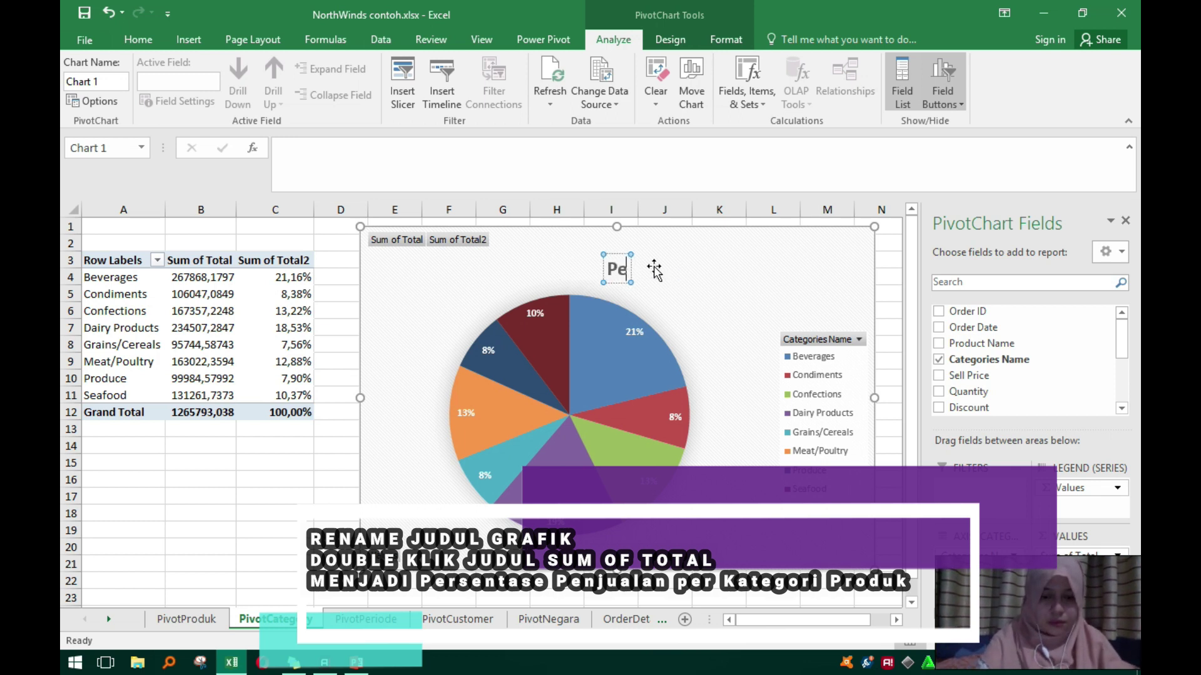
type("rsentase")
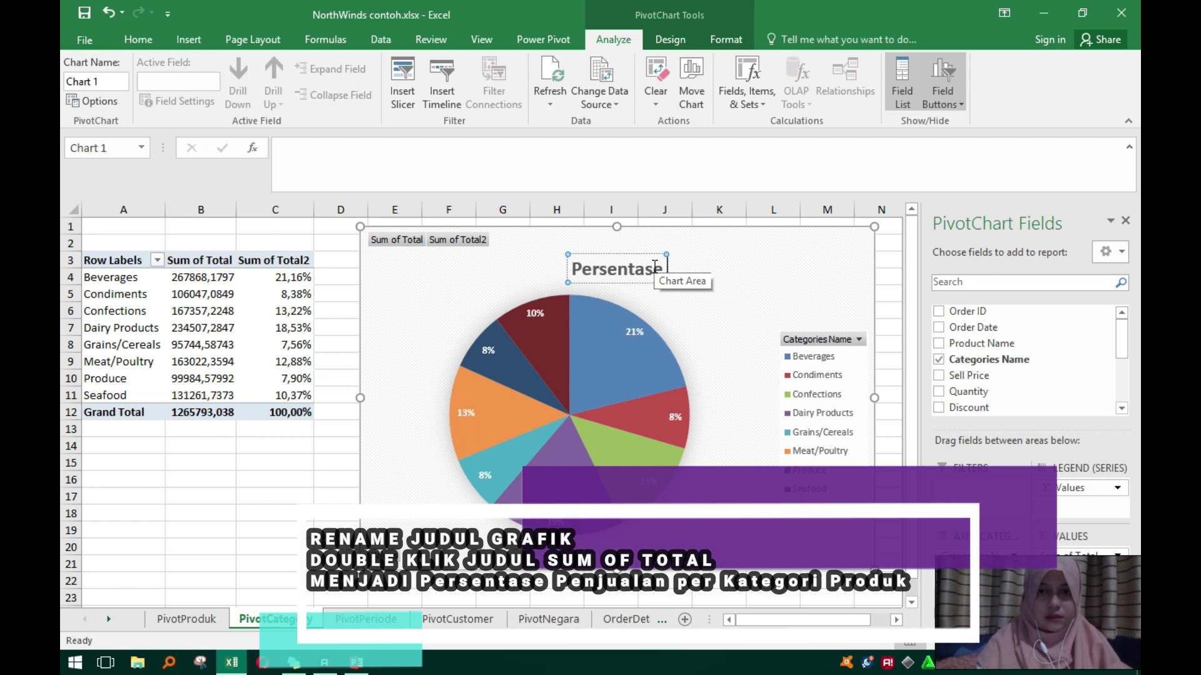
type(" Penjualan")
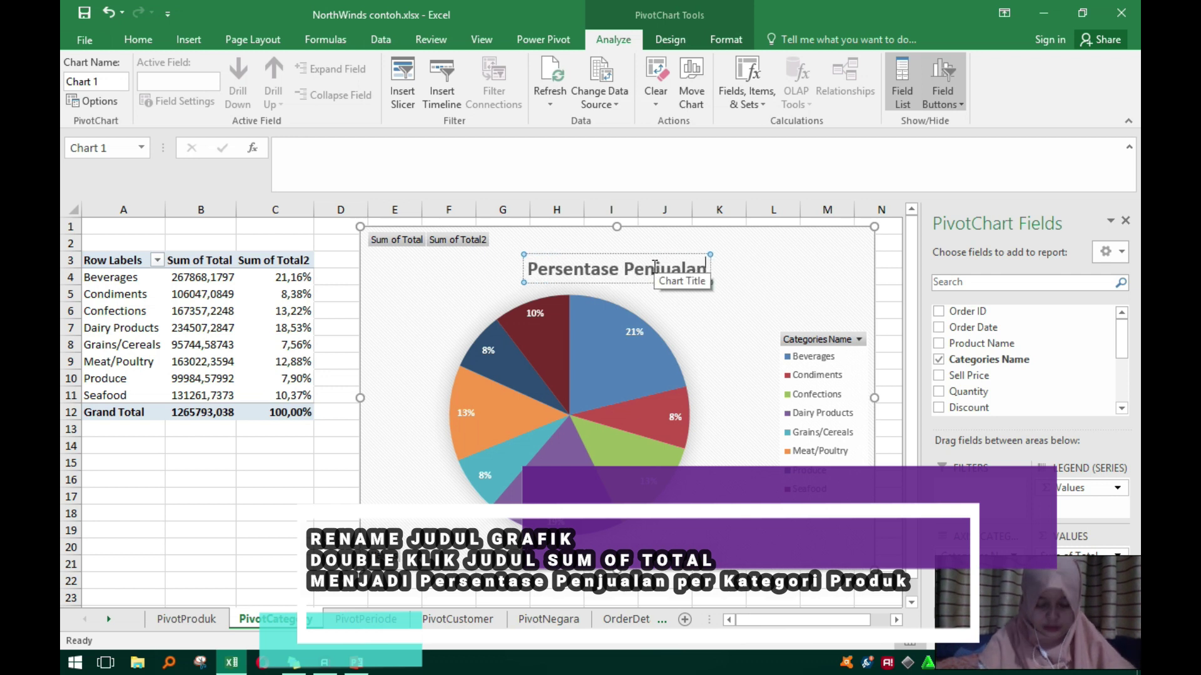
type(" per Ka")
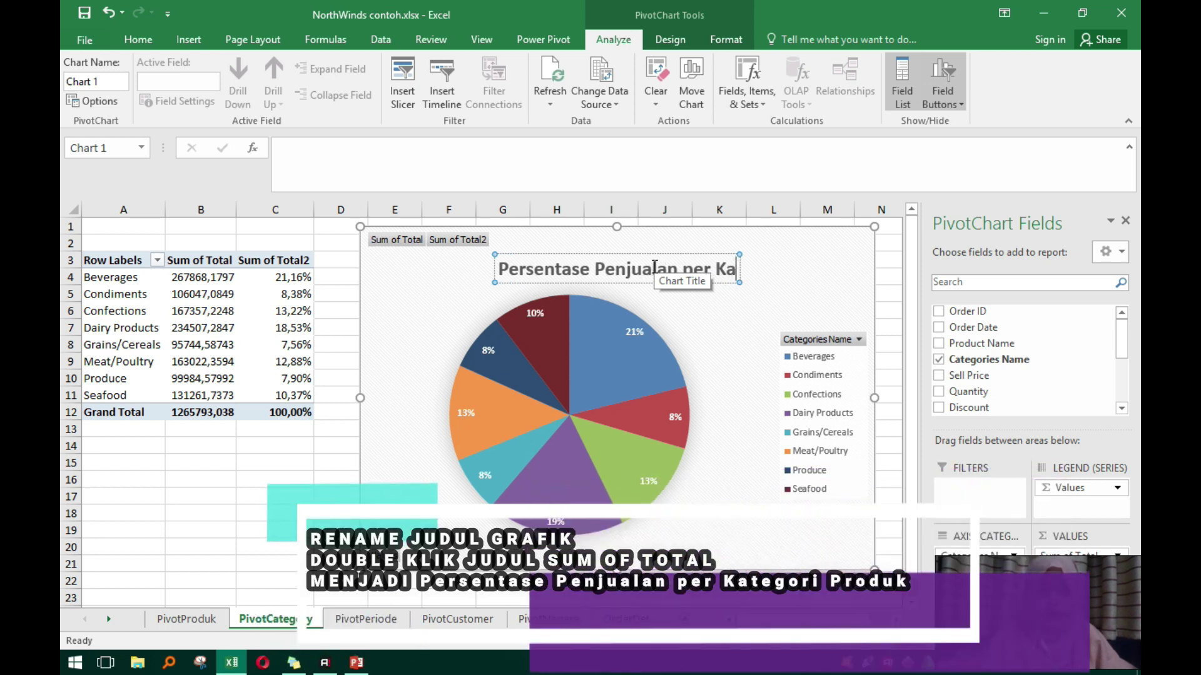
type("tegori")
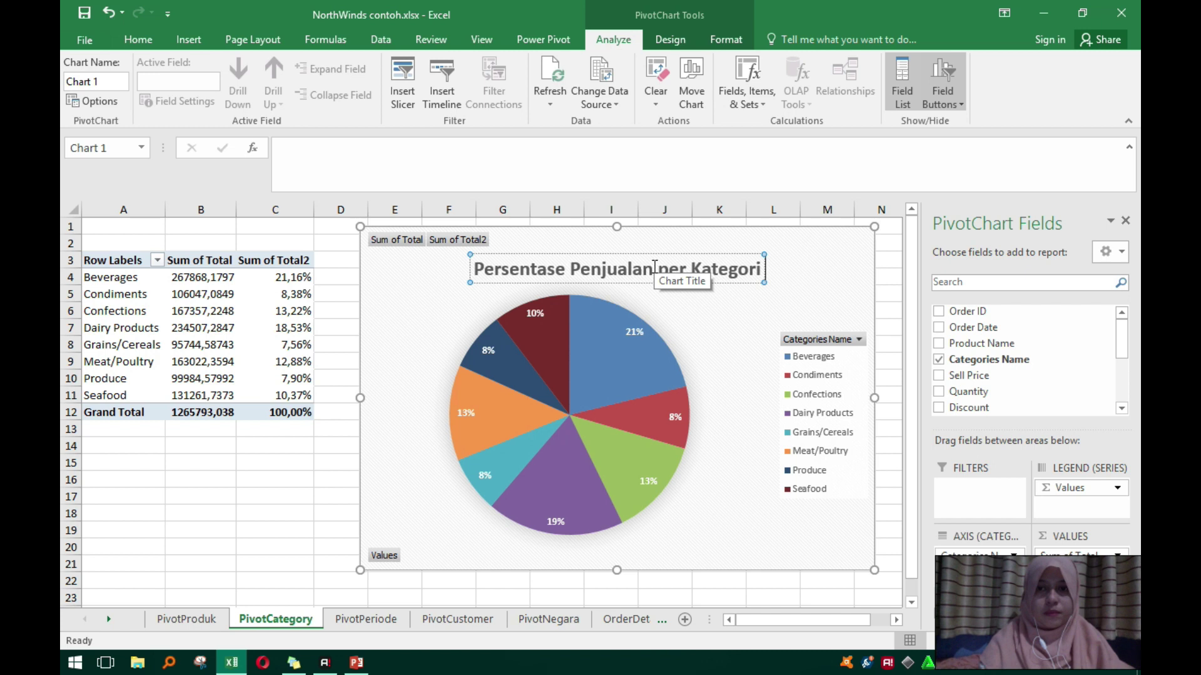
type(" Produk")
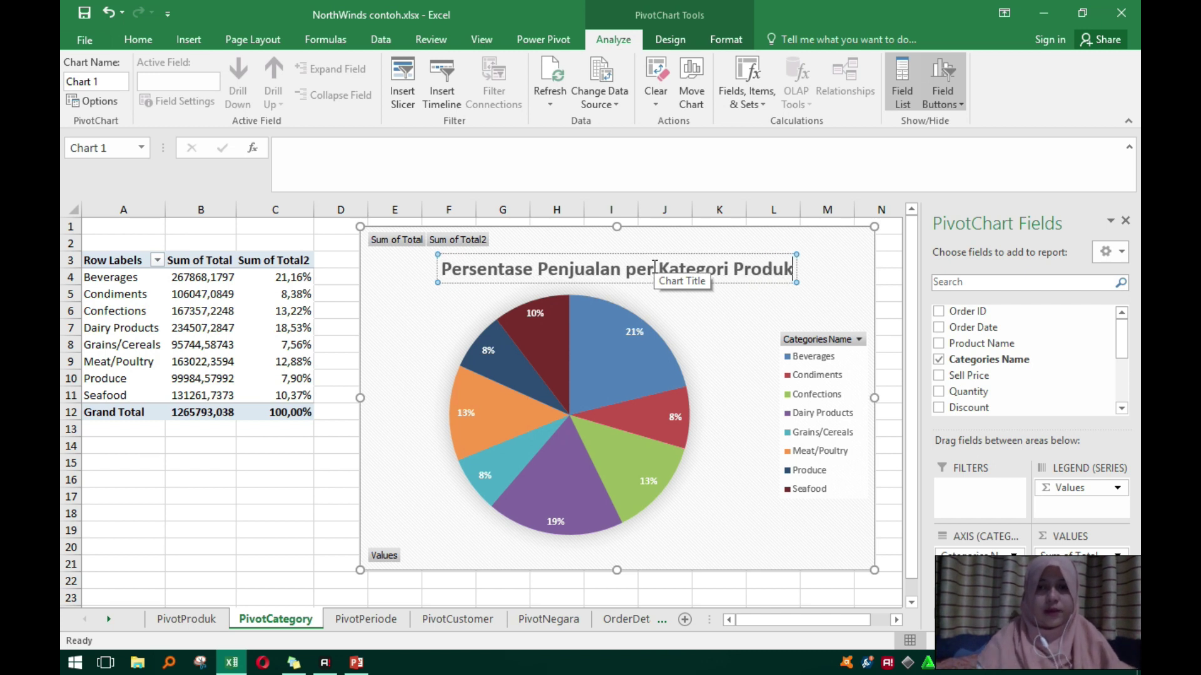
left_click(710, 544)
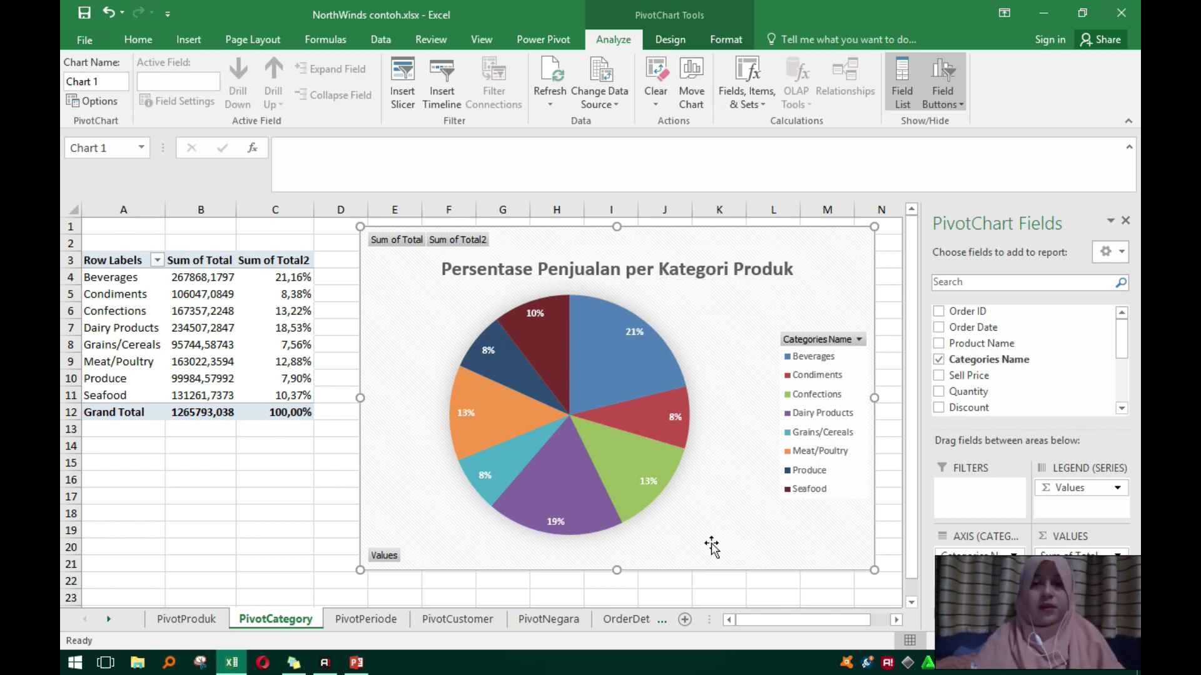
Copy the Persentase Penjualan per Kategori Produk chart and go to the Dashboard sheet.
left_click(723, 595)
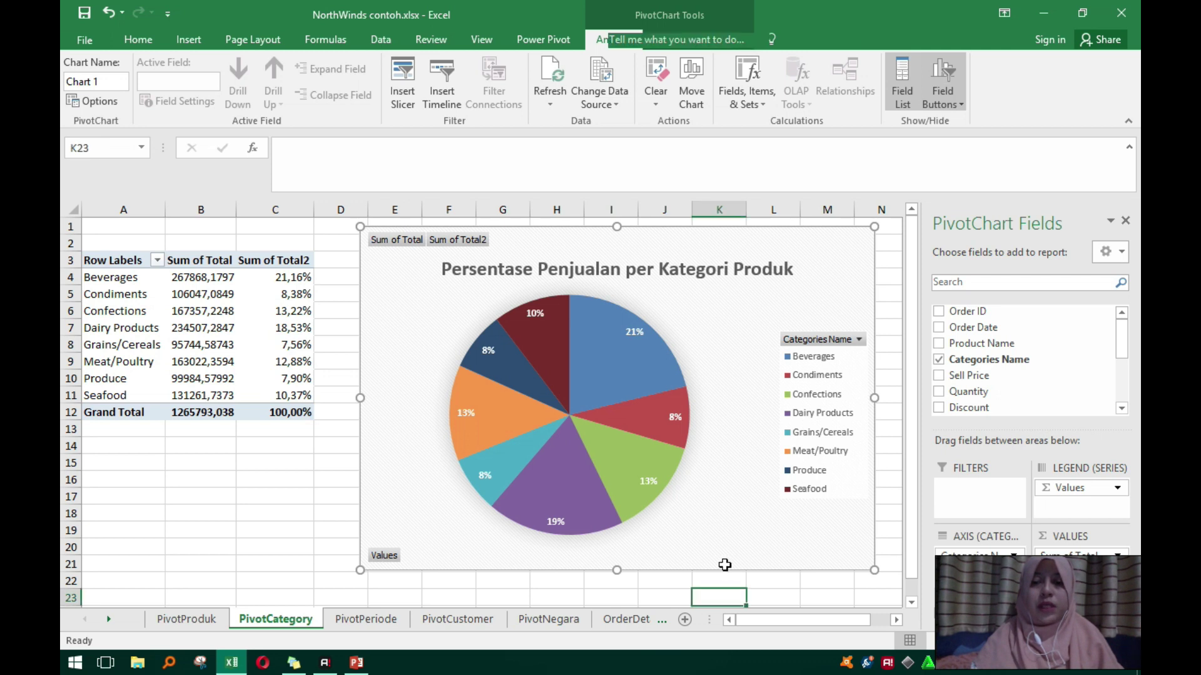
left_click(710, 544)
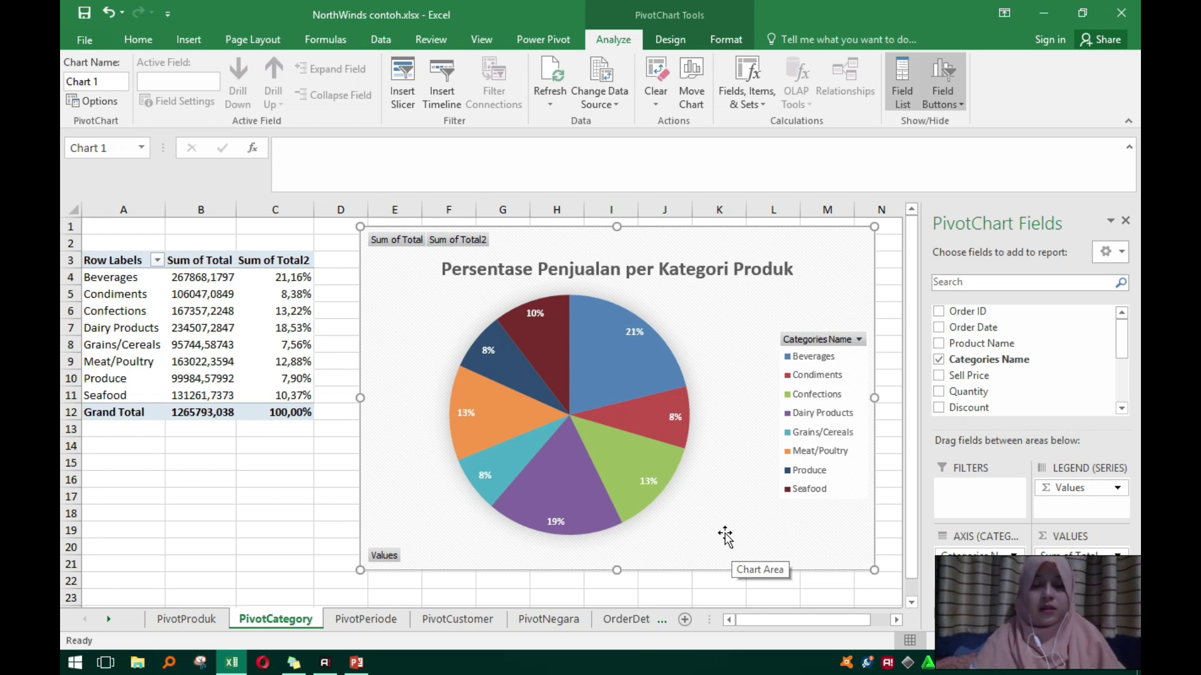
left_click(626, 616)
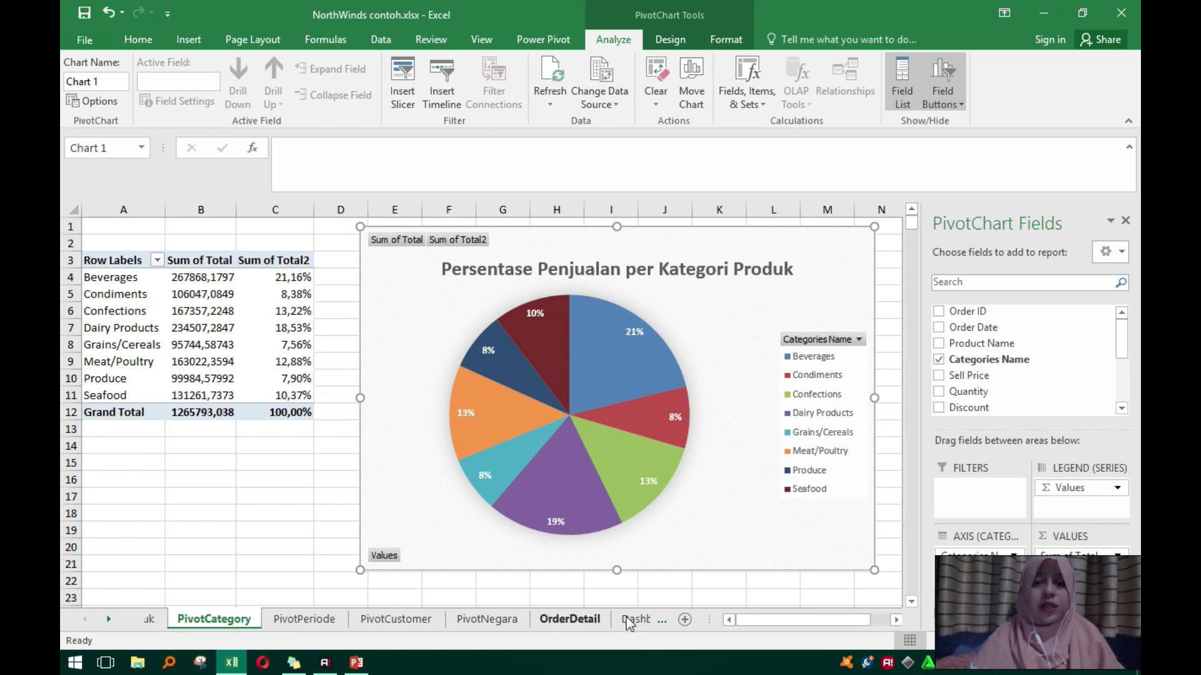
left_click(636, 617)
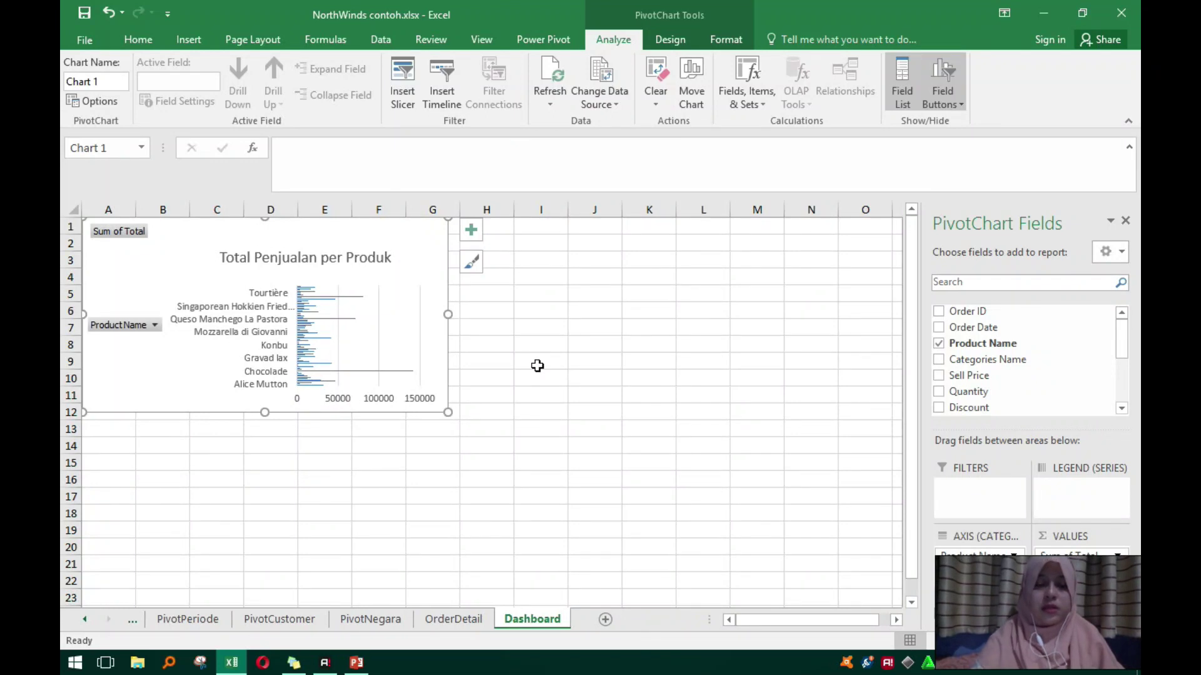
left_click(471, 230)
left_click(539, 459)
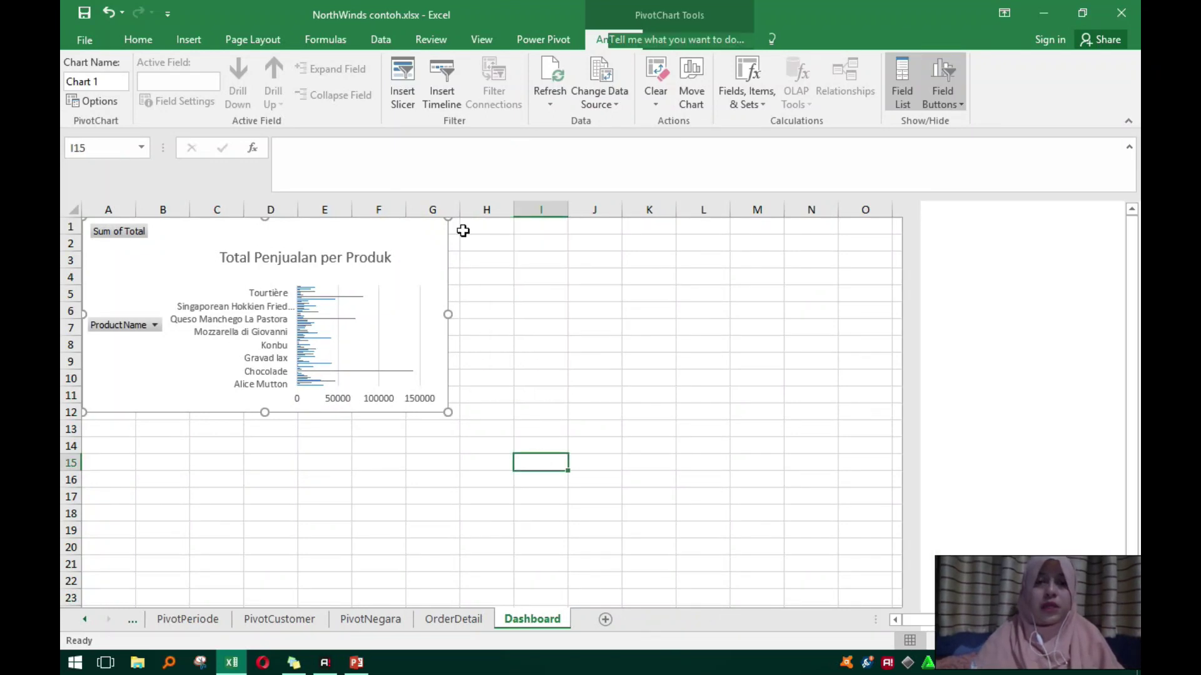
left_click(477, 229)
left_click(416, 289)
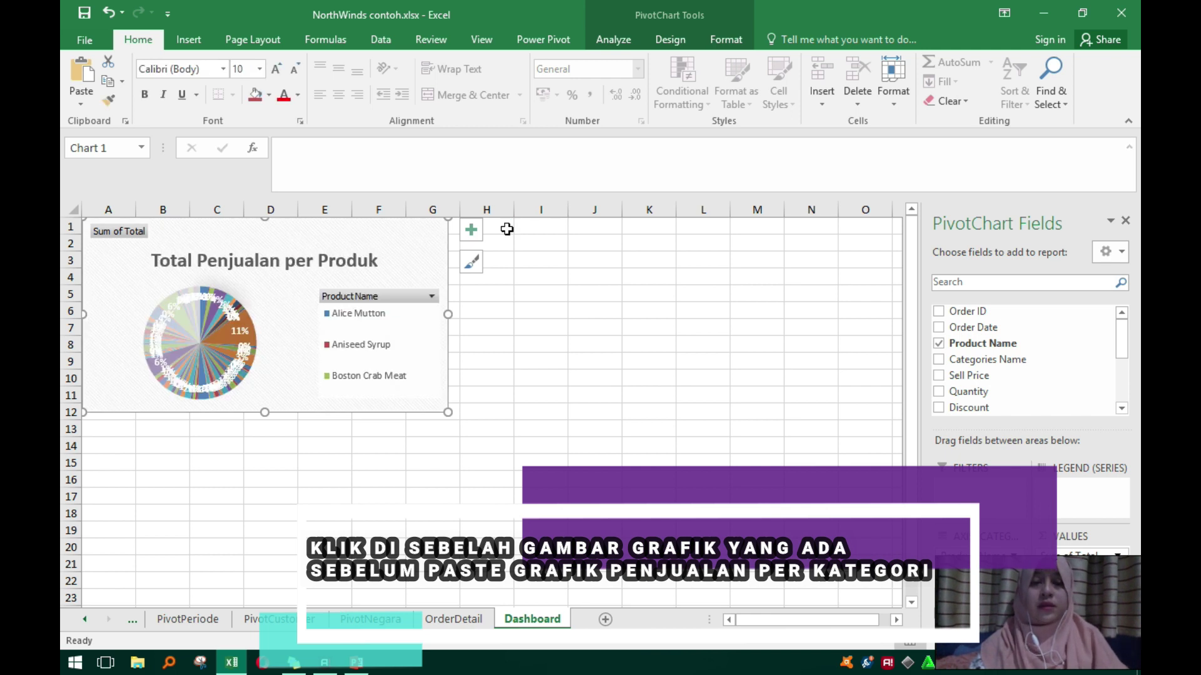
key("ctrl+z")
Paste the category pie chart at H1, align it beside the product chart and shrink it to about columns H–M, rows 1–13.
left_click(492, 226)
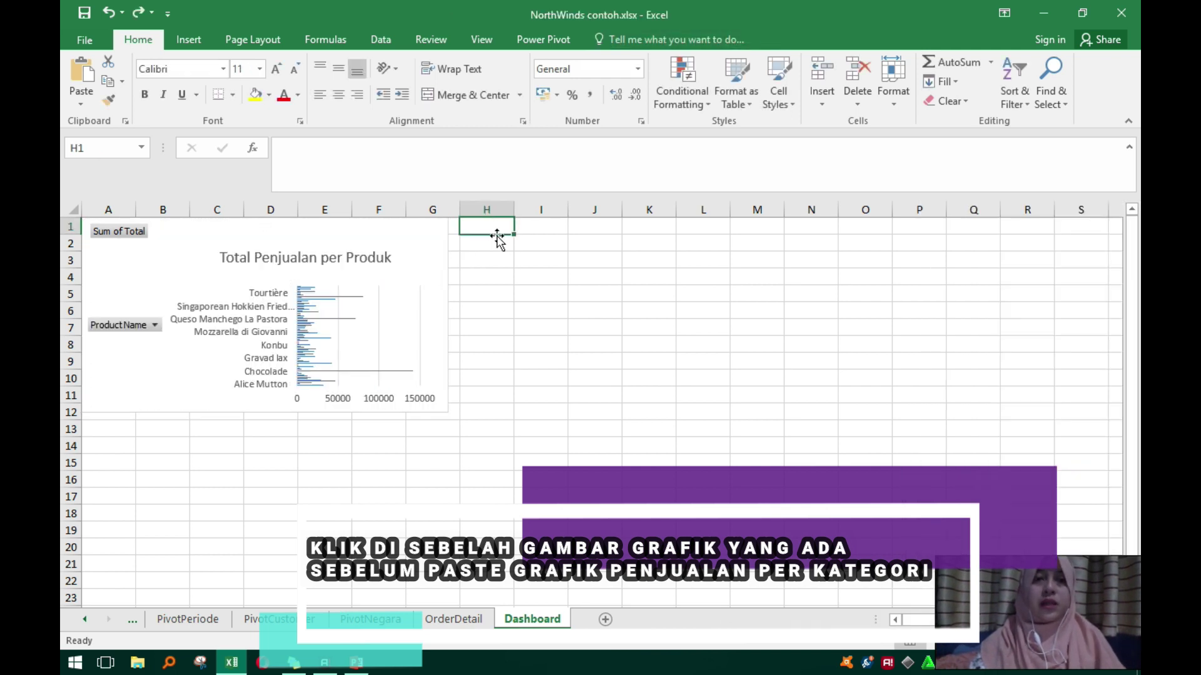
key("ctrl+v")
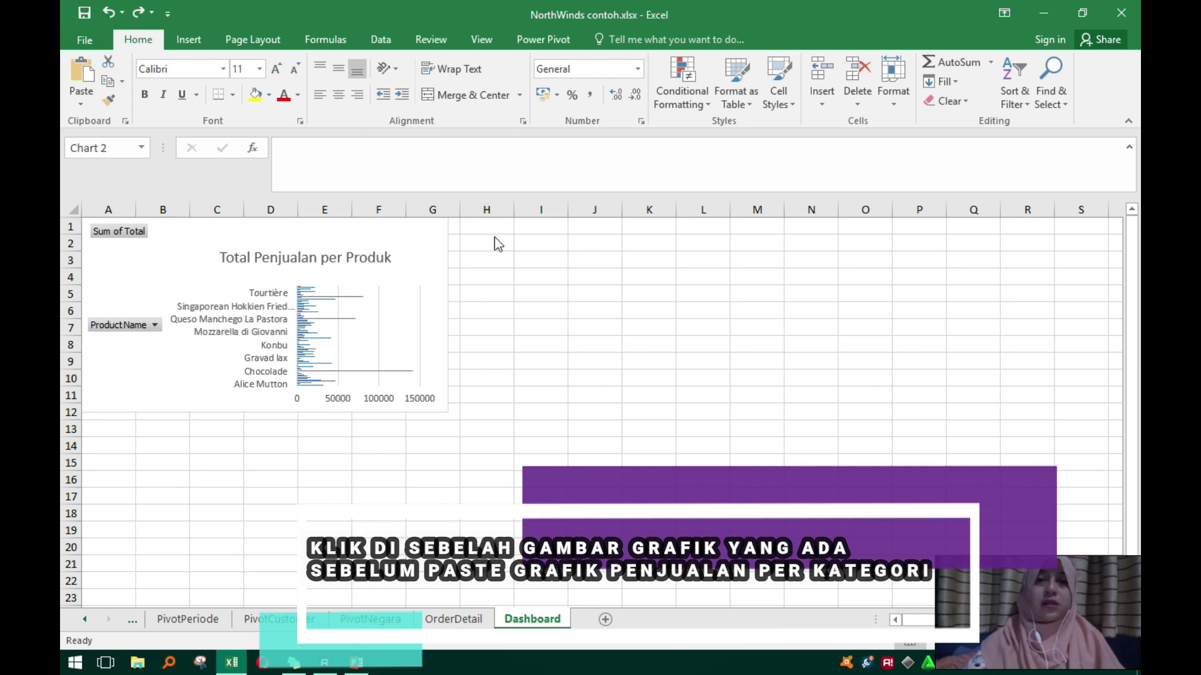
left_click_drag(461, 561, 676, 458)
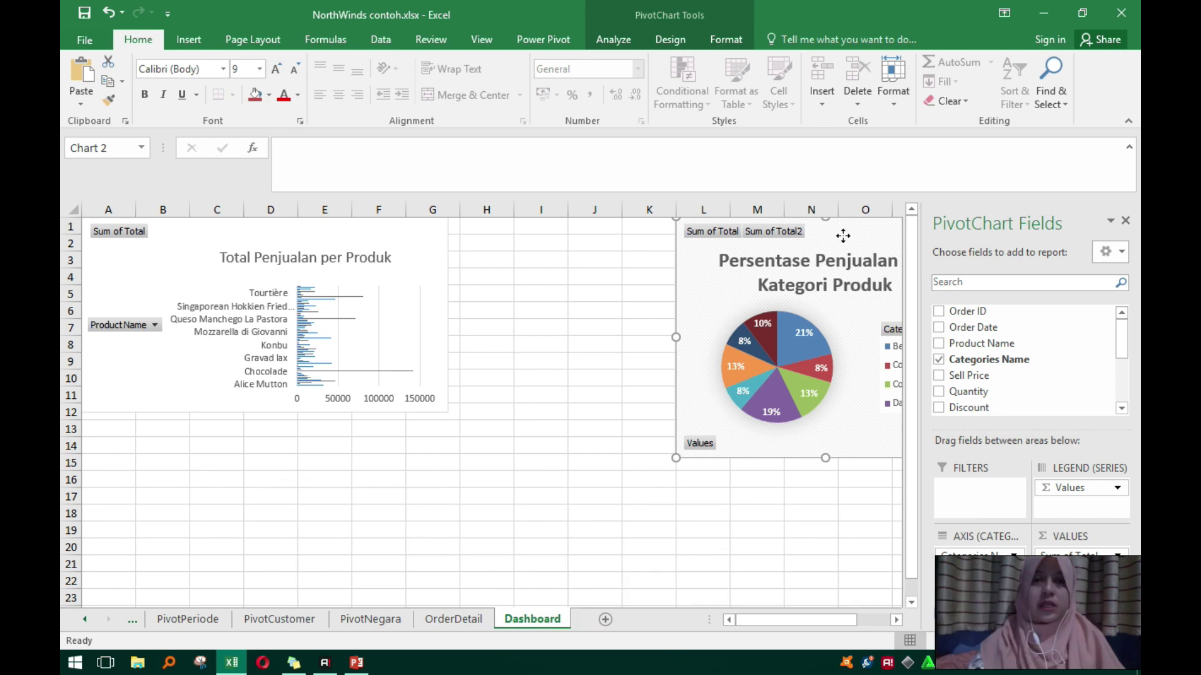
left_click_drag(843, 236, 616, 239)
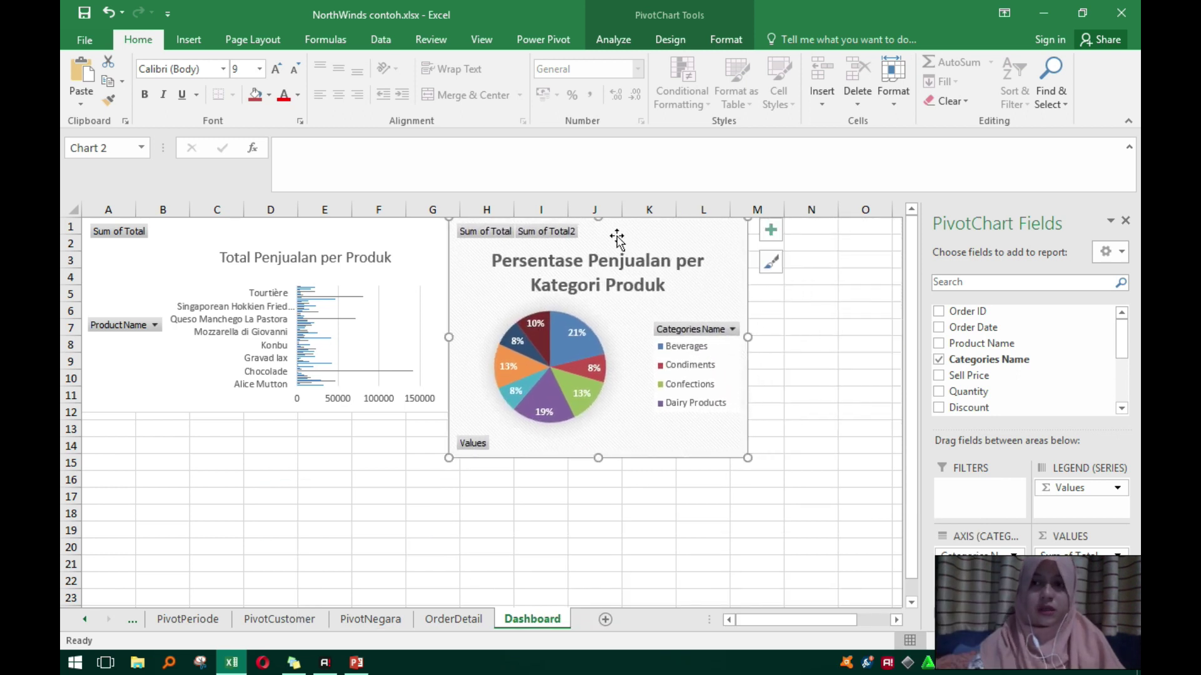
left_click_drag(745, 459, 757, 432)
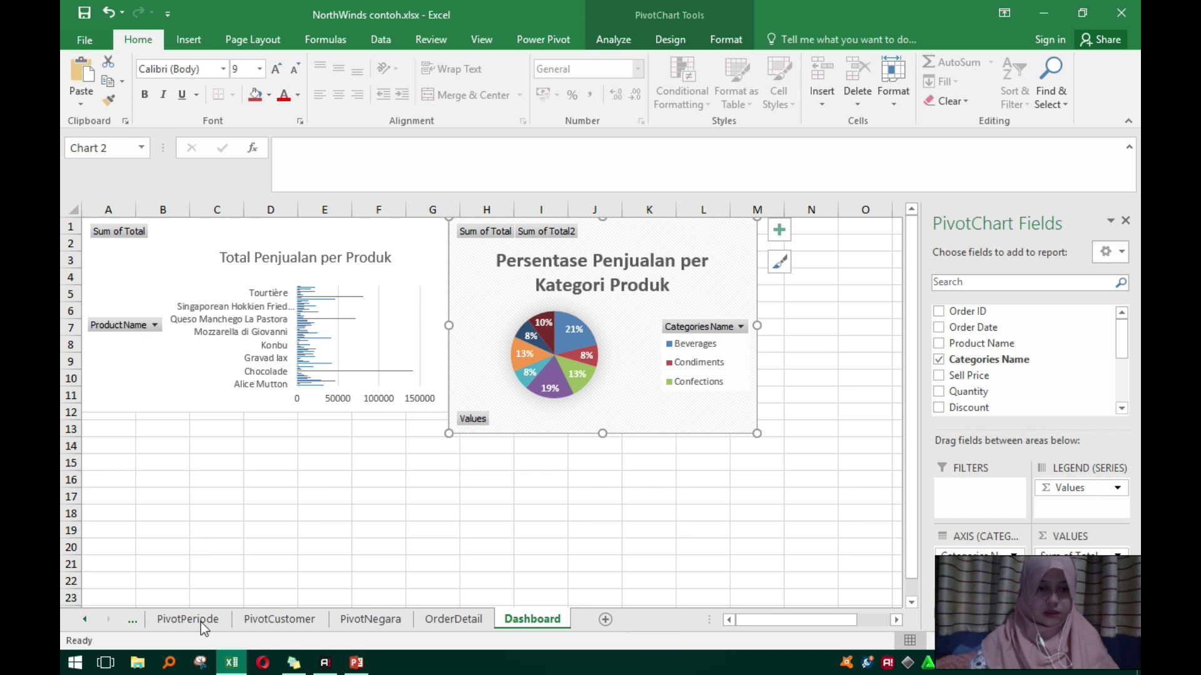
Add a title above the line chart on the PivotPeriode sheet reading Penjualan per Kategori Periode.
left_click(83, 619)
left_click(358, 622)
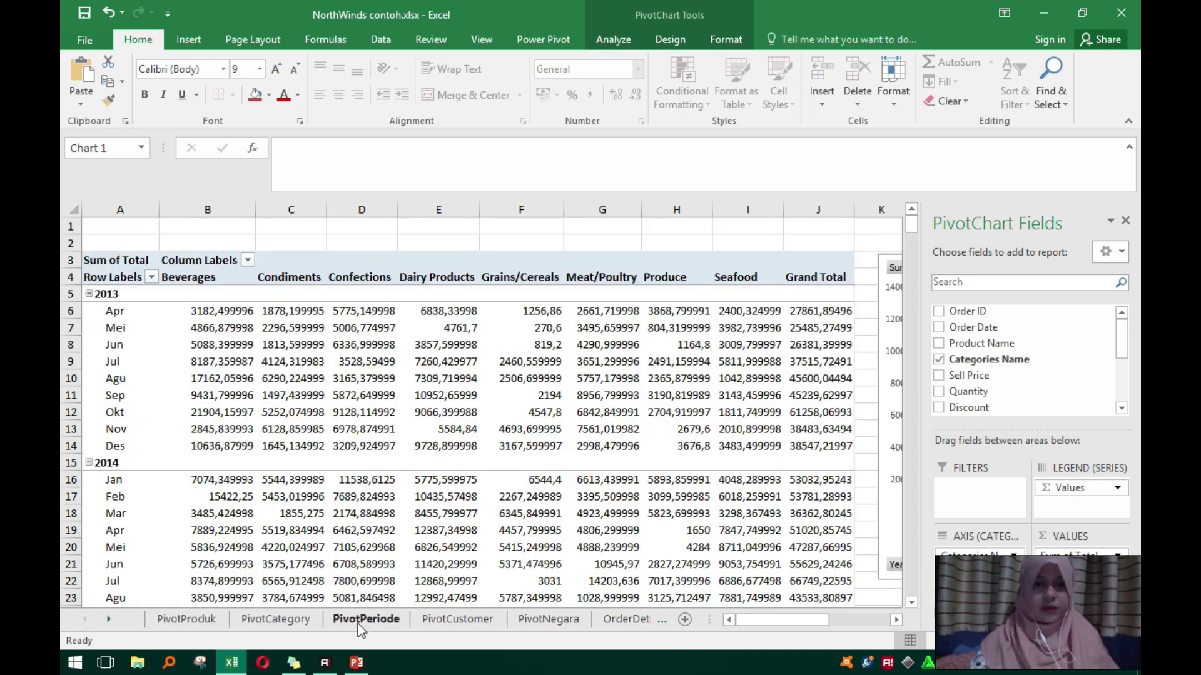
left_click_drag(760, 620, 913, 619)
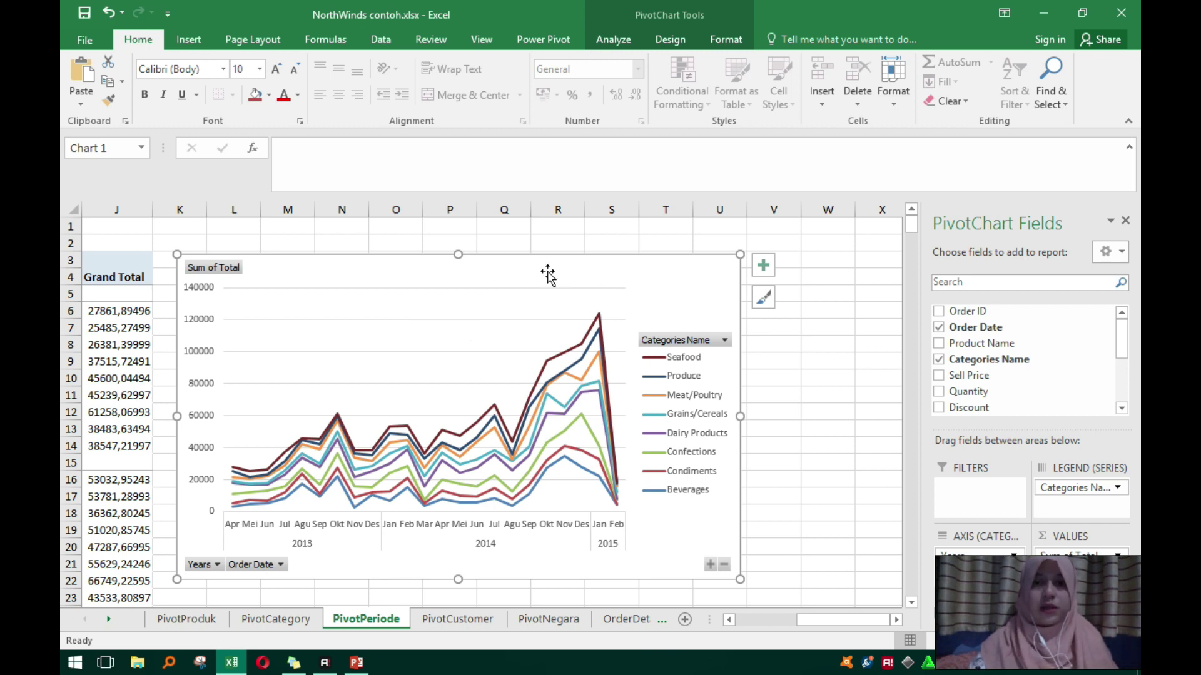
left_click(670, 39)
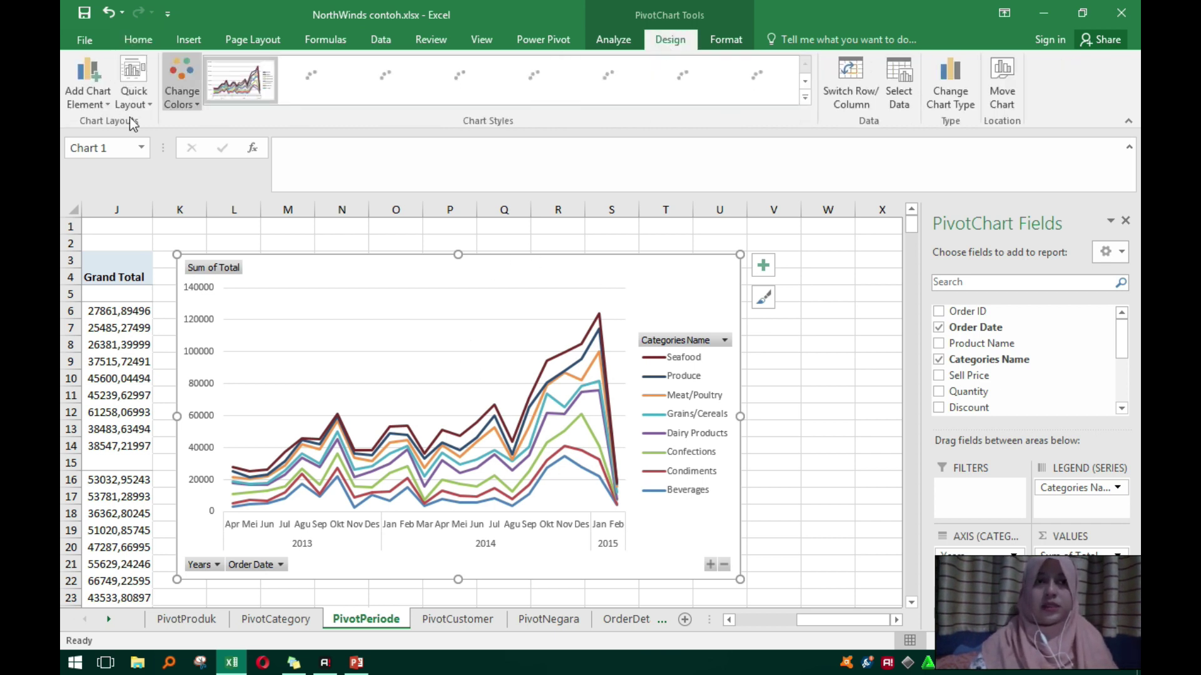
left_click(88, 100)
mouse_move(139, 172)
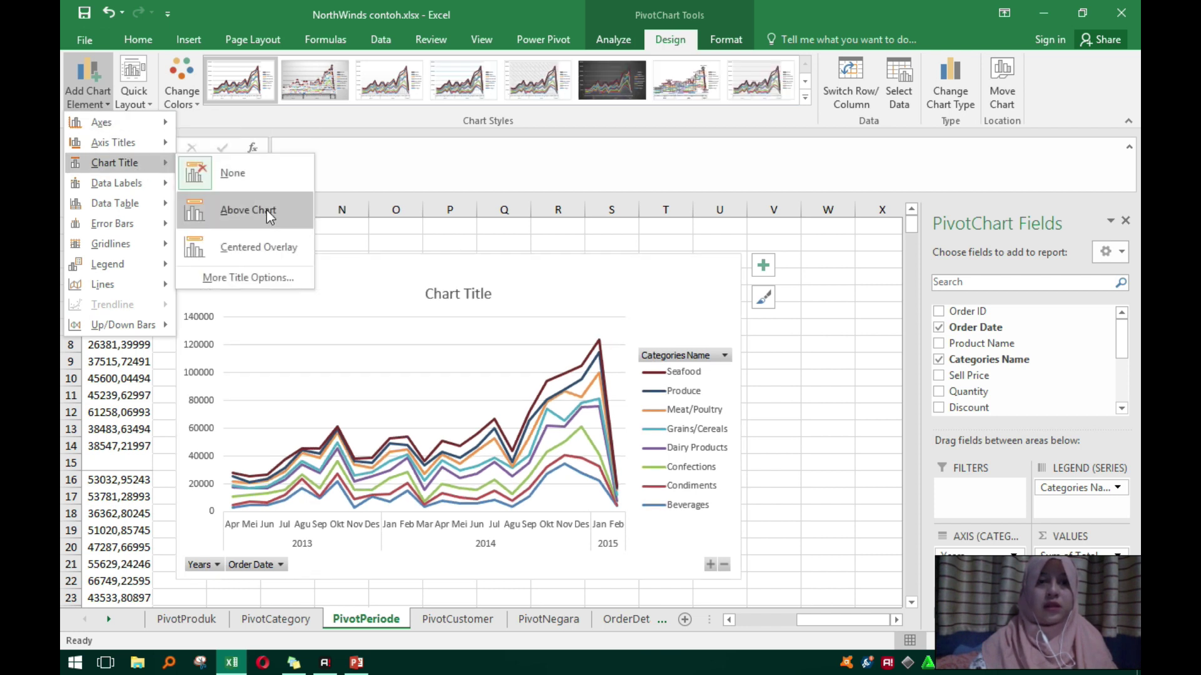
left_click(286, 215)
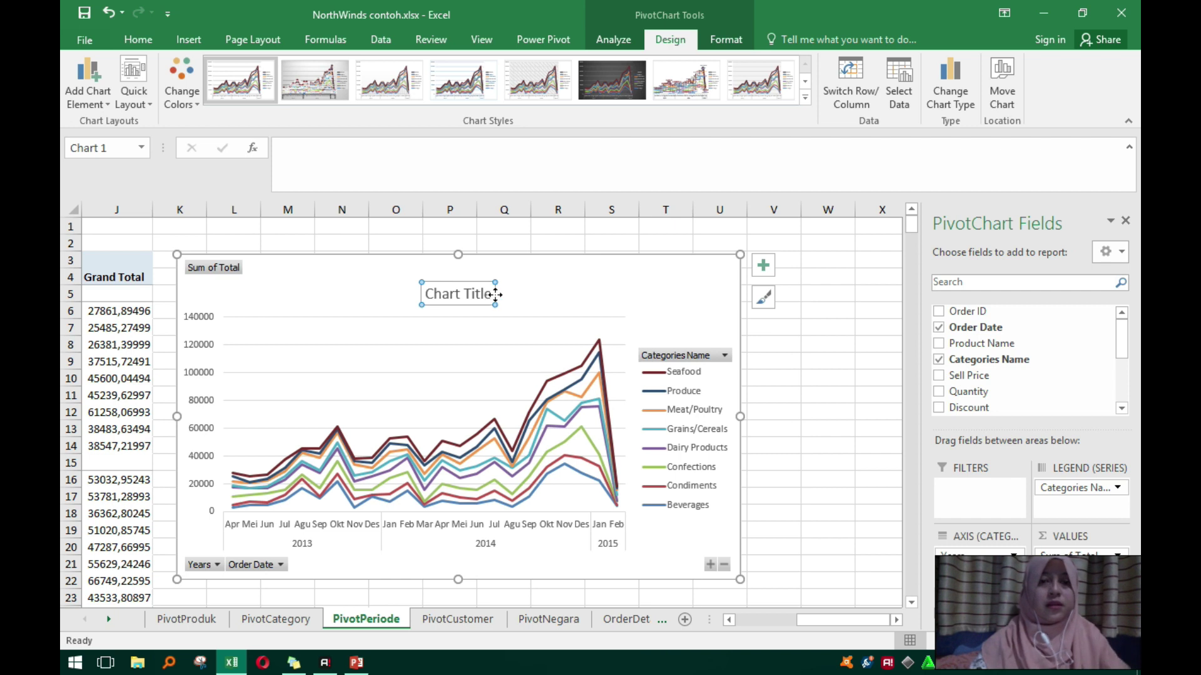
left_click_drag(489, 294, 415, 279)
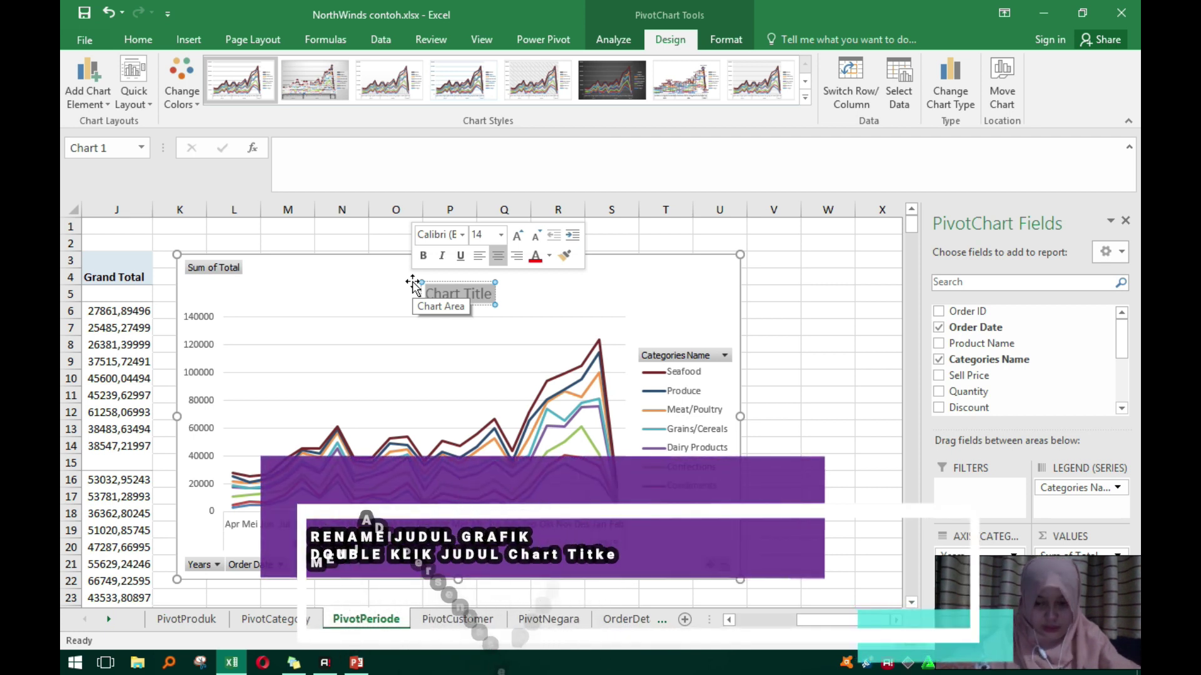
type("Penjualan per Kategori Periode")
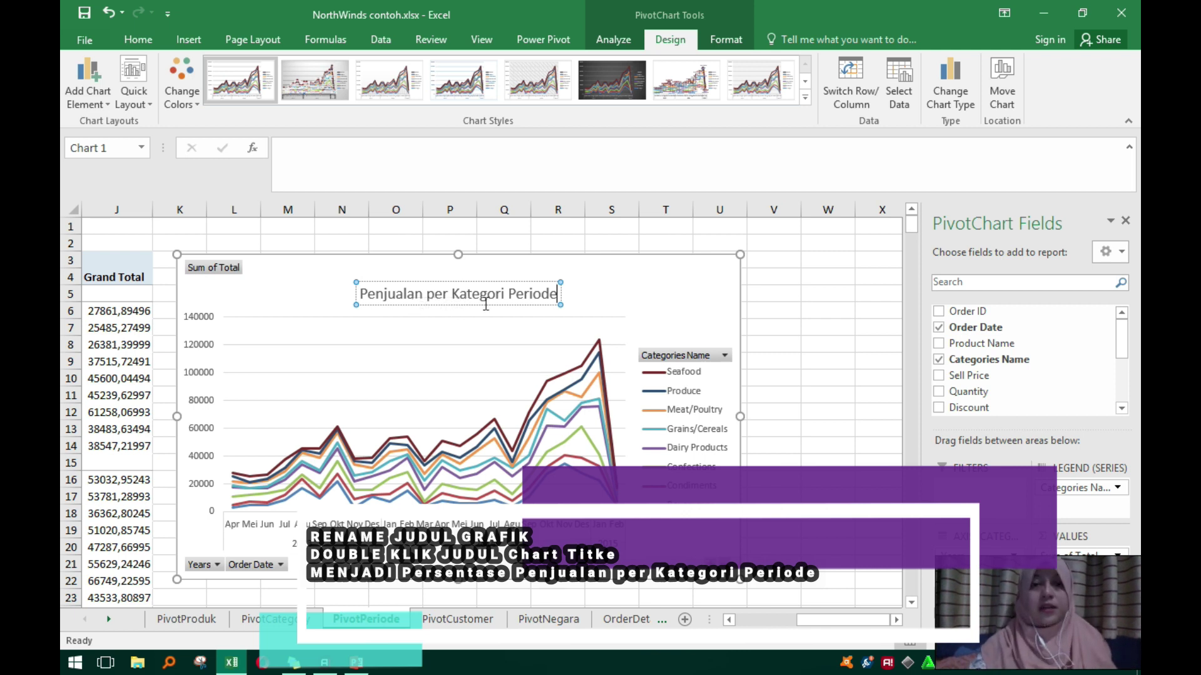
Copy the Penjualan per Kategori Periode chart to Dashboard cell N1 and shrink it to about columns N–T, rows 1–13.
left_click(691, 259)
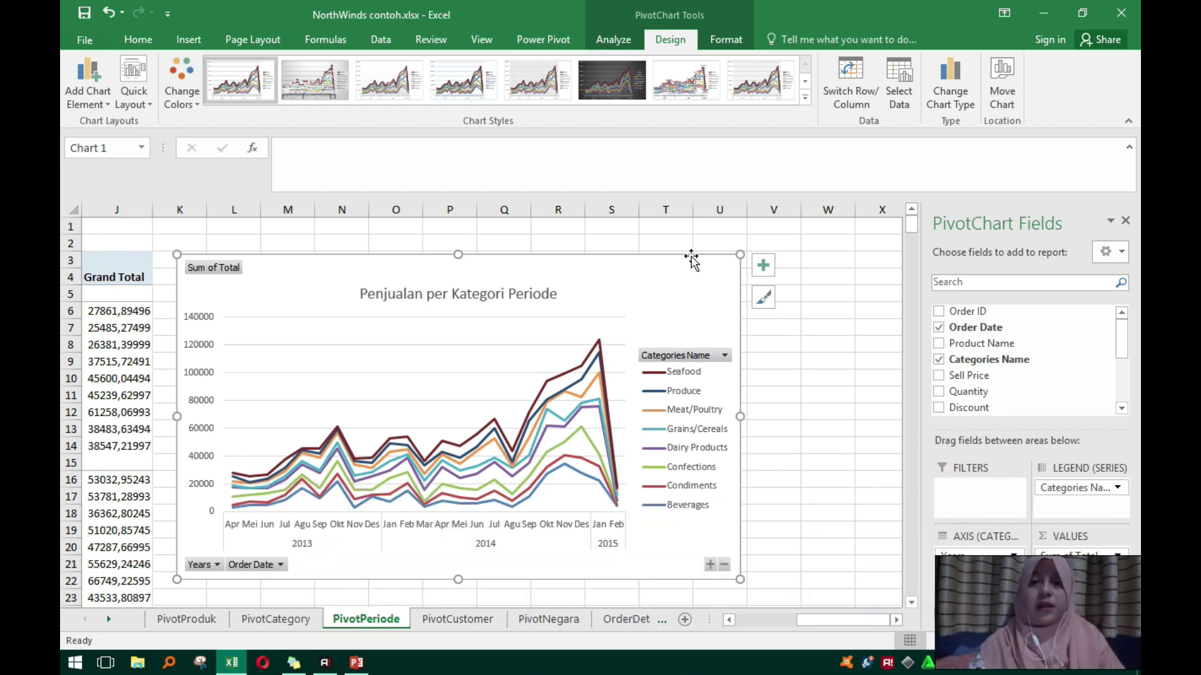
left_click(629, 622)
left_click(627, 620)
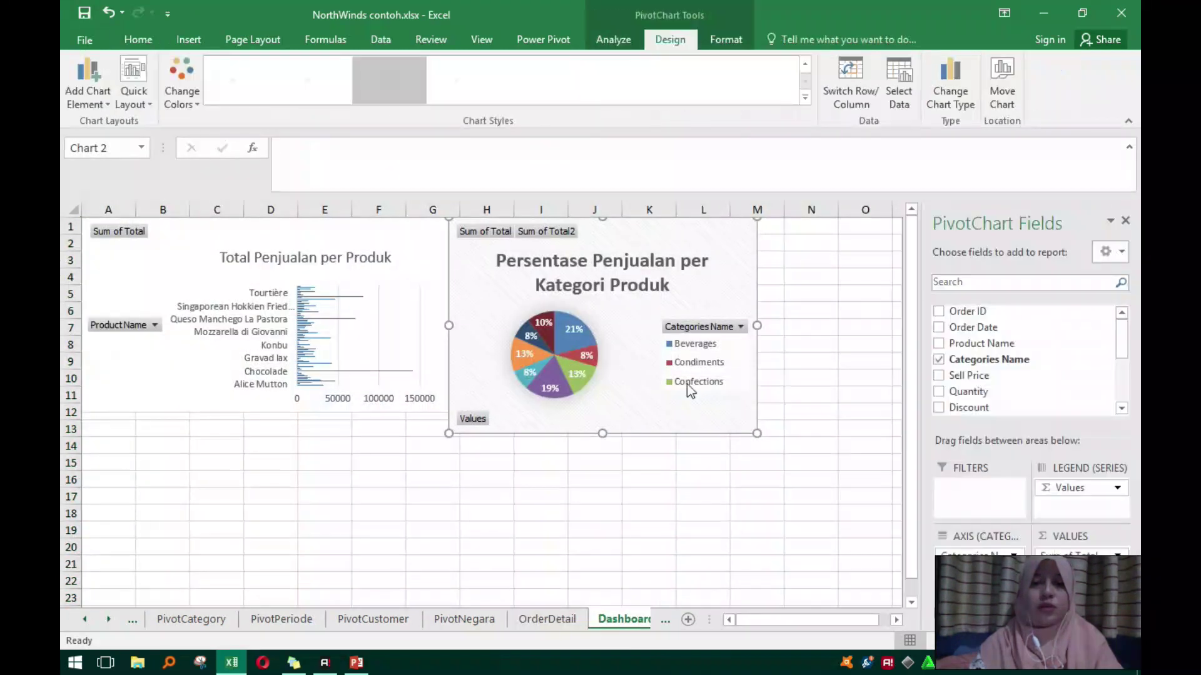
left_click(804, 226)
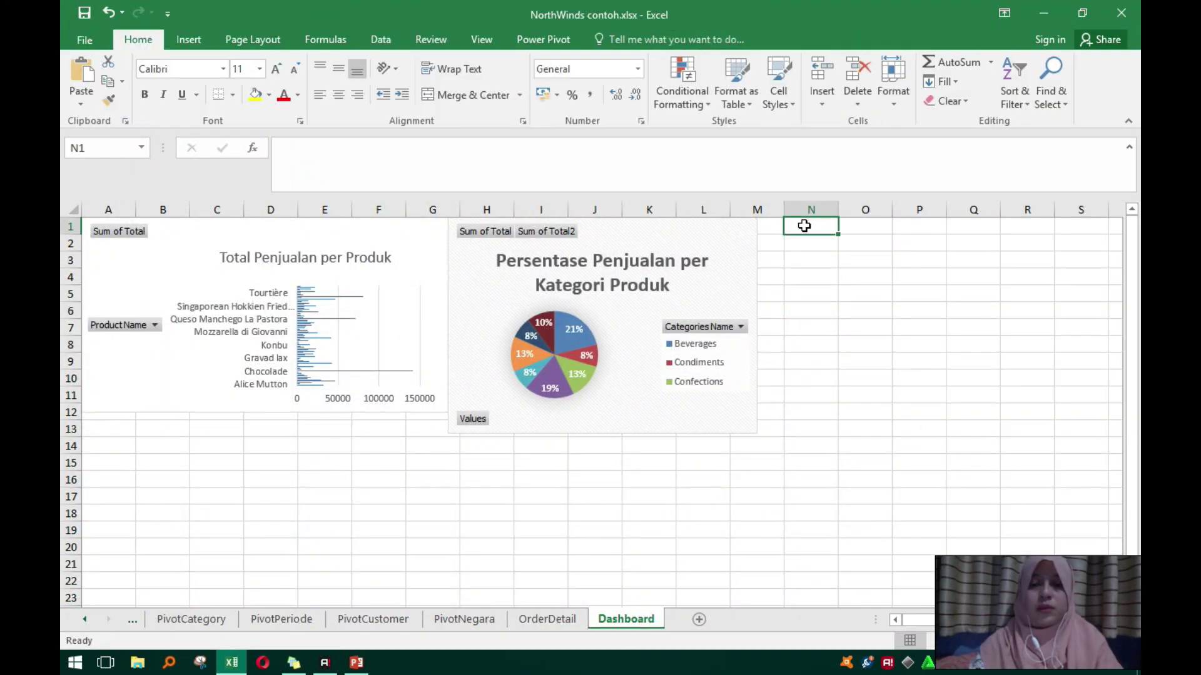
key("ctrl+v")
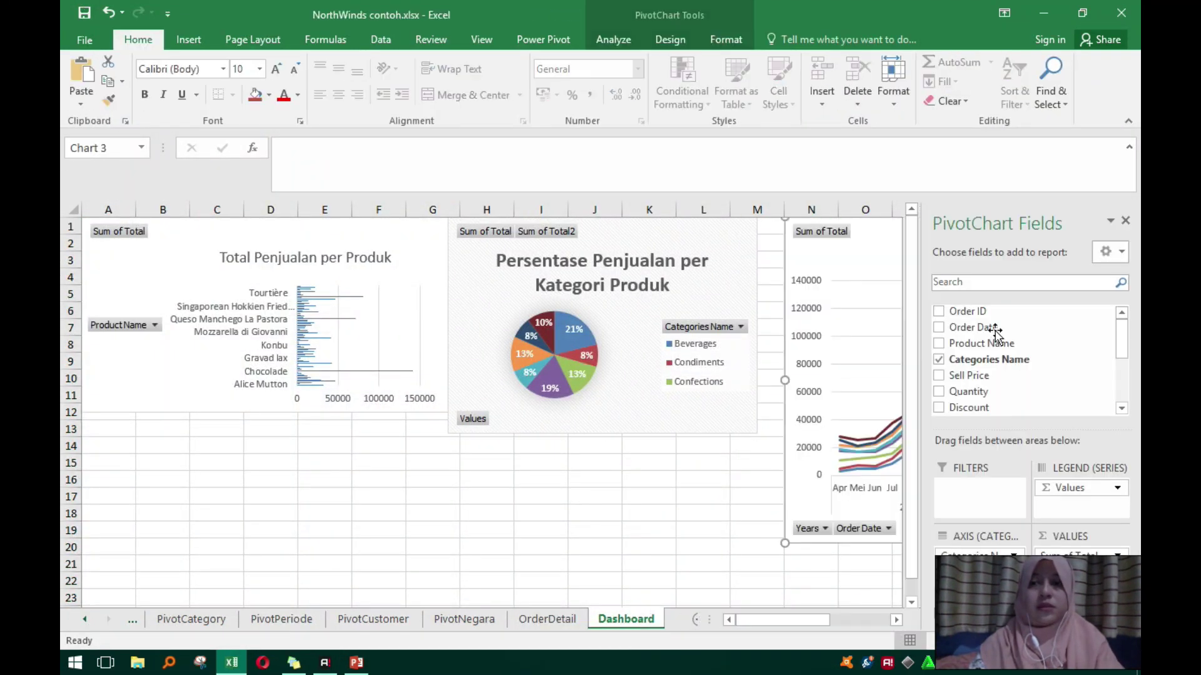
left_click_drag(768, 621, 834, 622)
left_click_drag(753, 545, 590, 429)
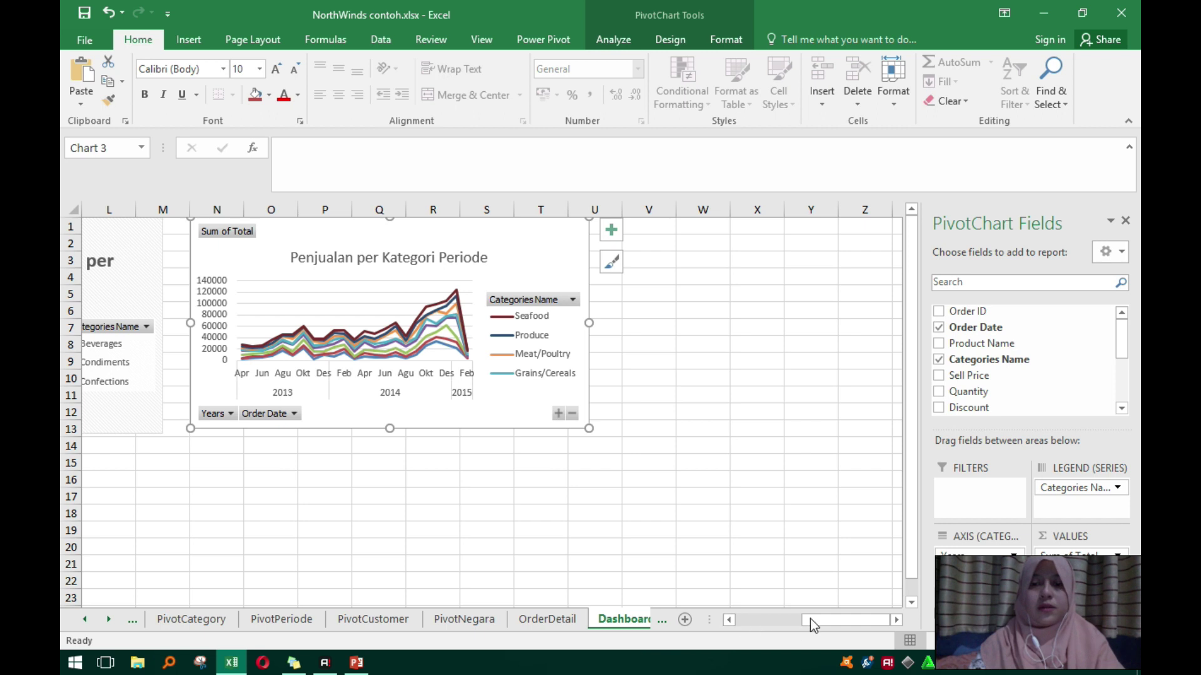
Retitle the bar chart on the PivotCustomer sheet as Penjualan per Customer.
left_click_drag(813, 621, 617, 607)
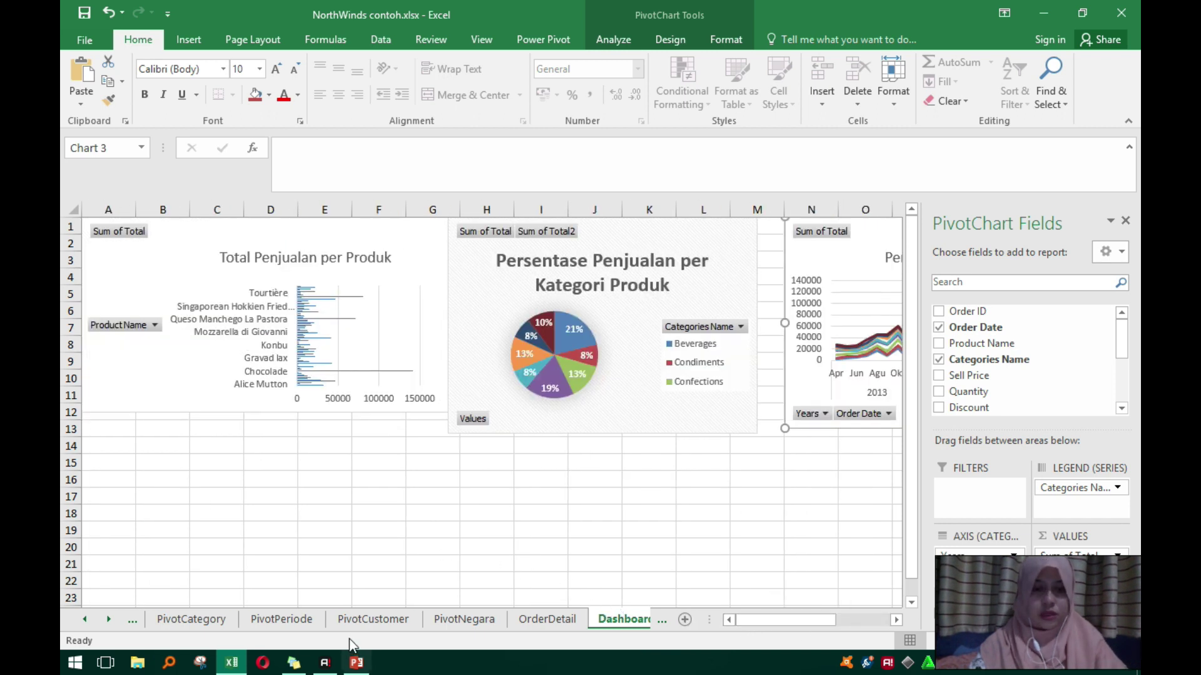
left_click(373, 620)
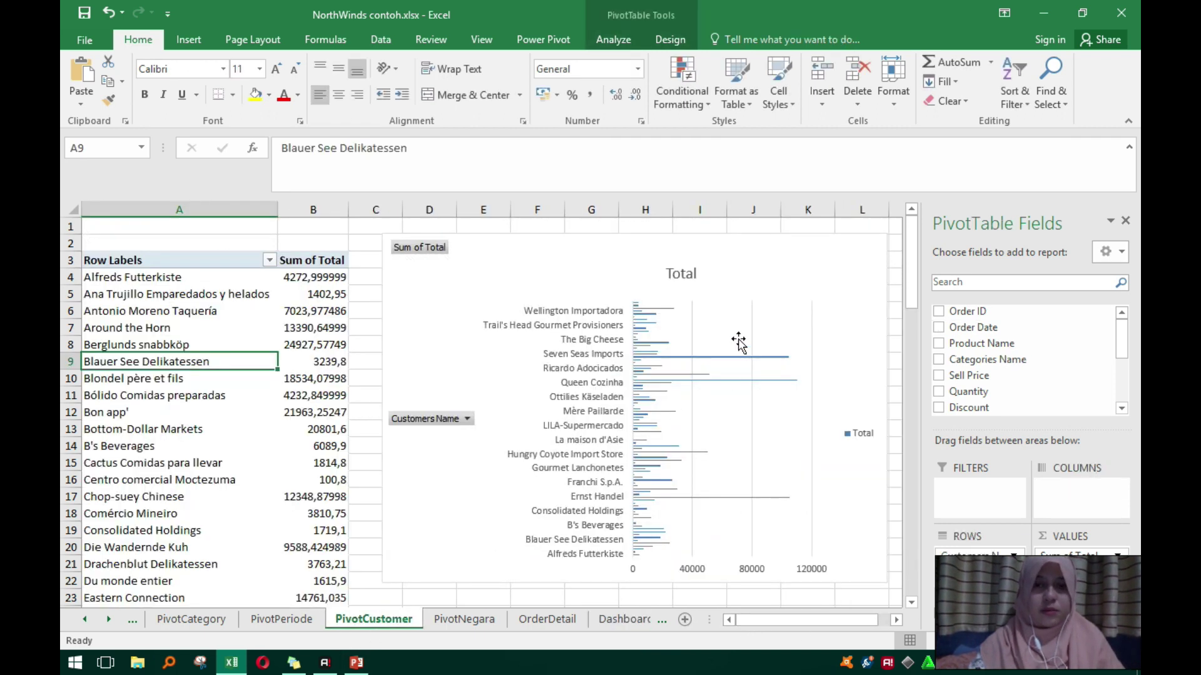
left_click(751, 258)
left_click(687, 276)
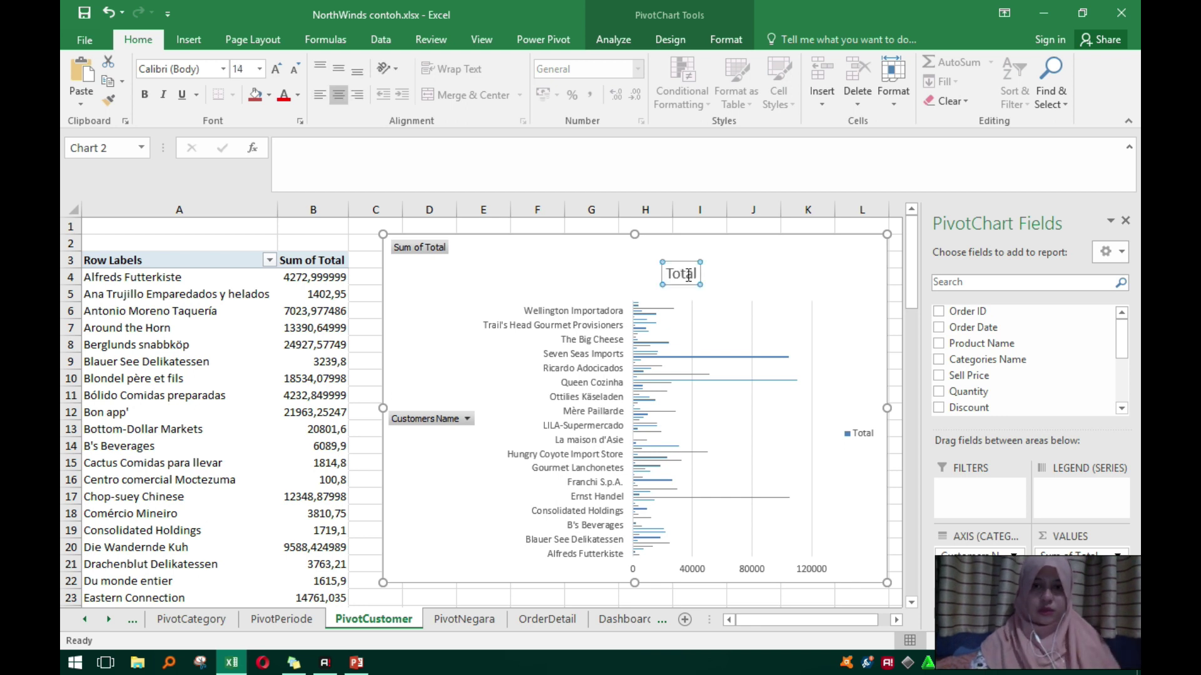
double_click(699, 273)
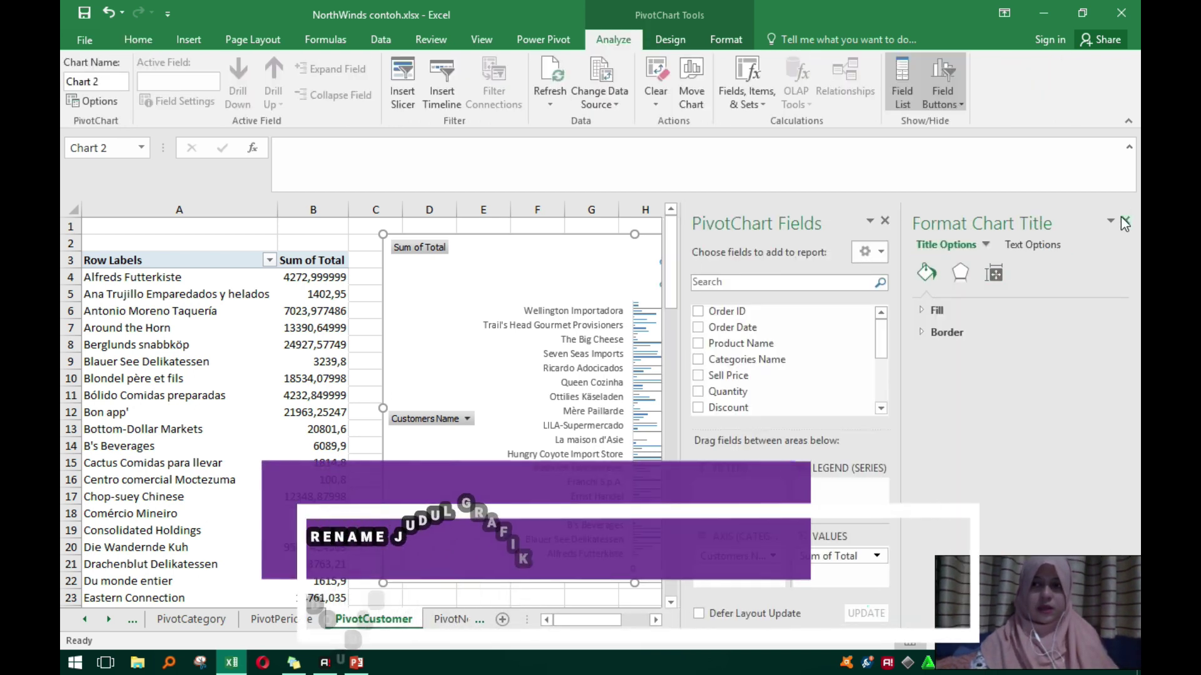
left_click(695, 273)
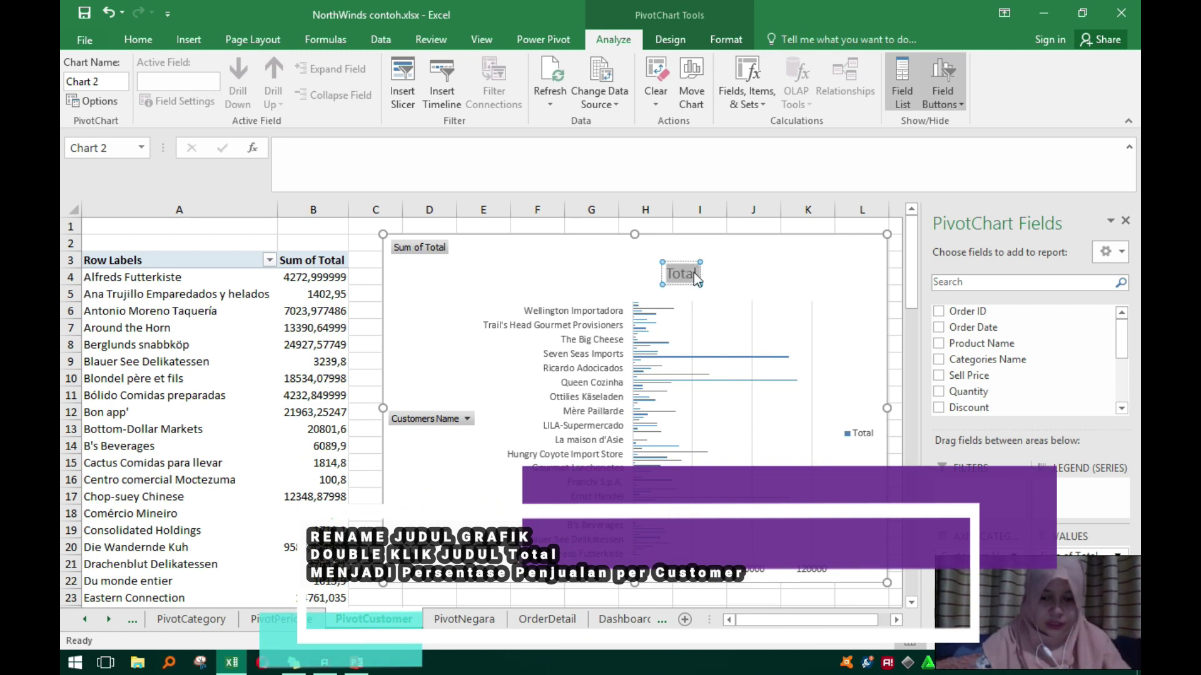
type("Penjualan per Customer")
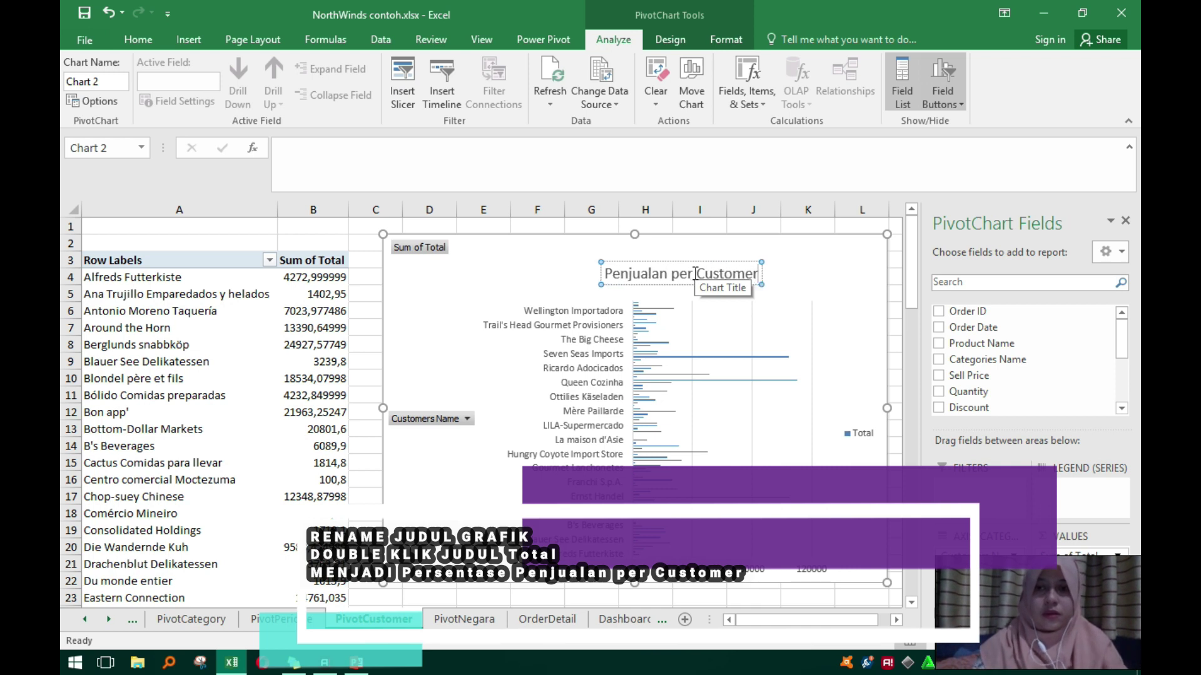
Copy the Penjualan per Customer chart to cell A13 of the Dashboard sheet.
left_click(693, 239)
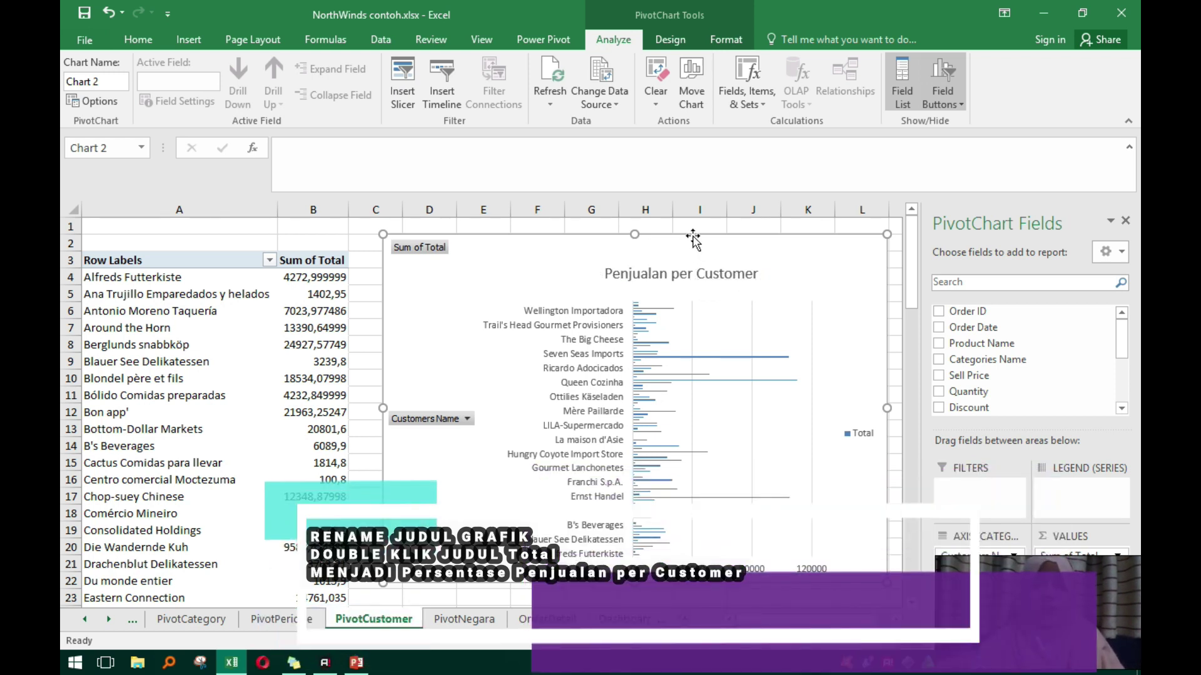
left_click(619, 622)
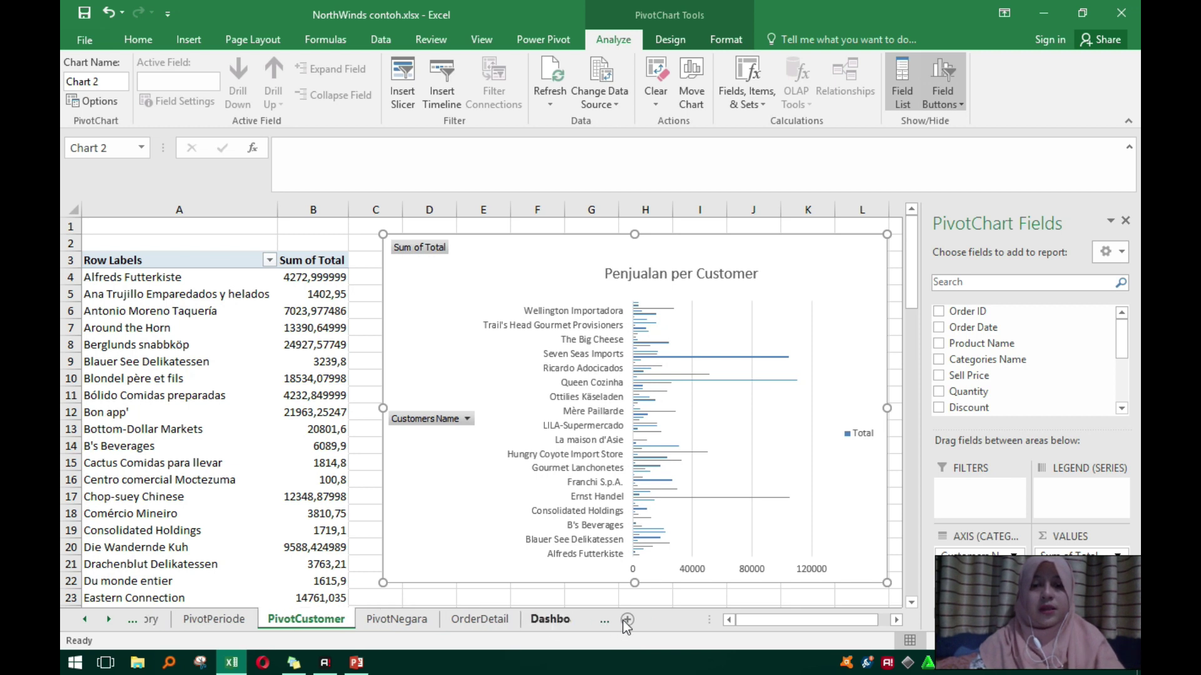
left_click(97, 430)
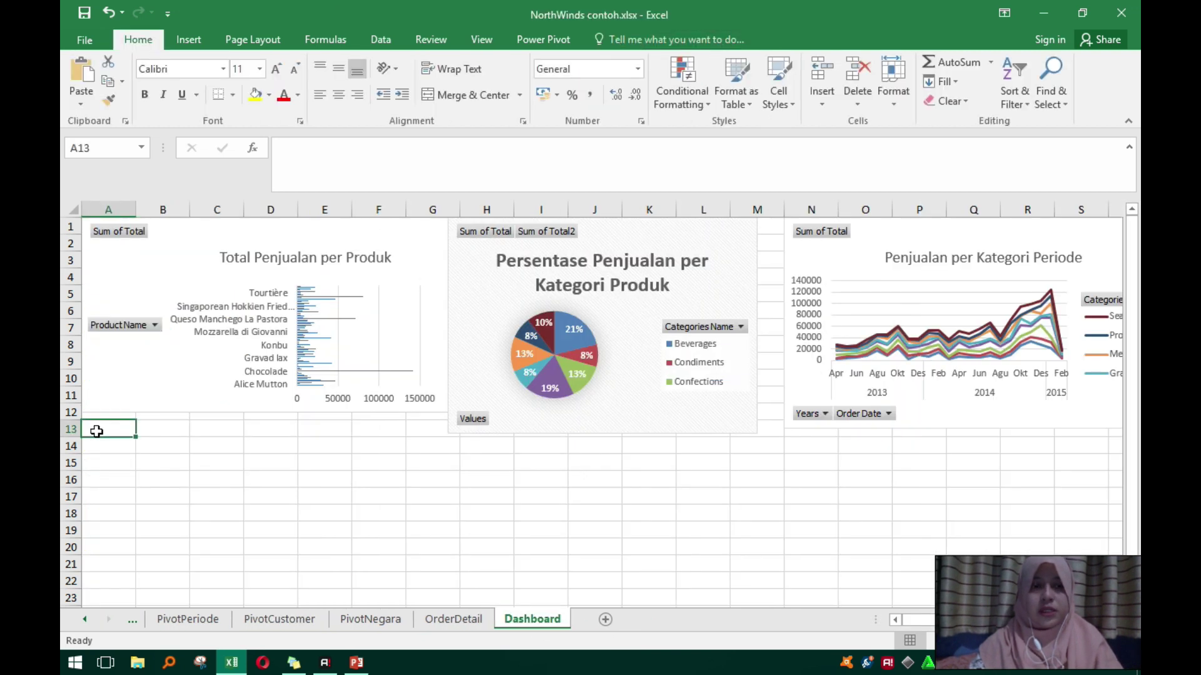
key("ctrl+v")
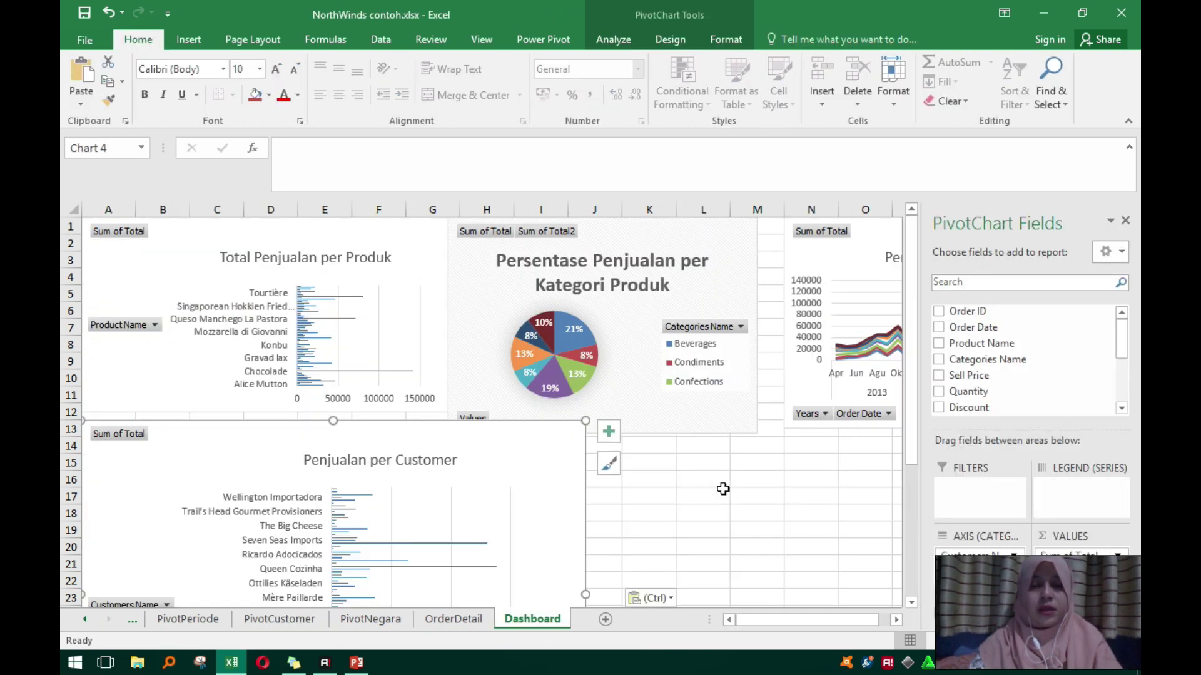
Retitle the bar chart on the PivotNegara sheet as Penjualan per Negara.
left_click(410, 623)
left_click(763, 270)
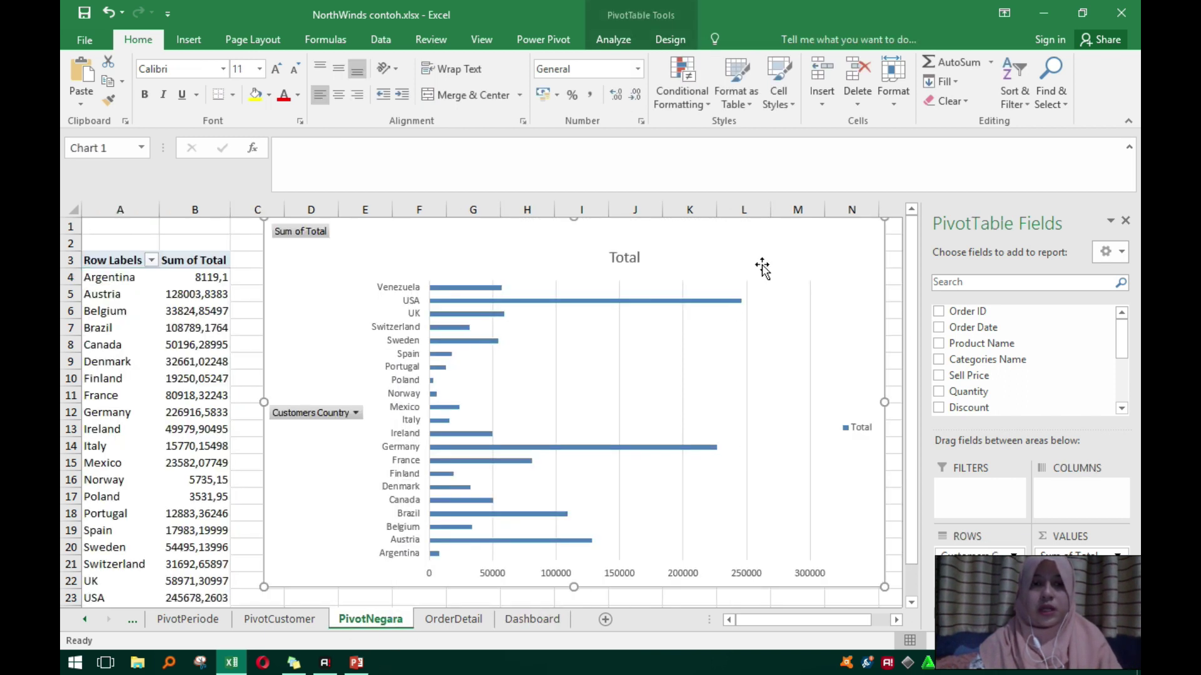
double_click(629, 256)
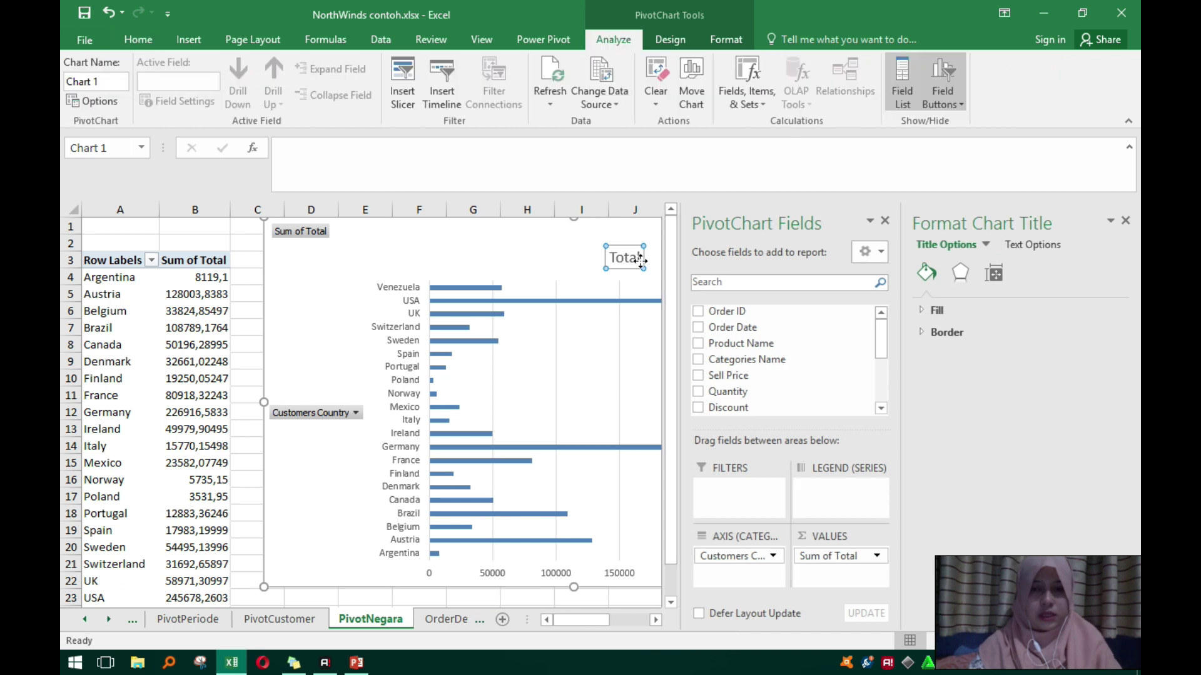
left_click(1126, 220)
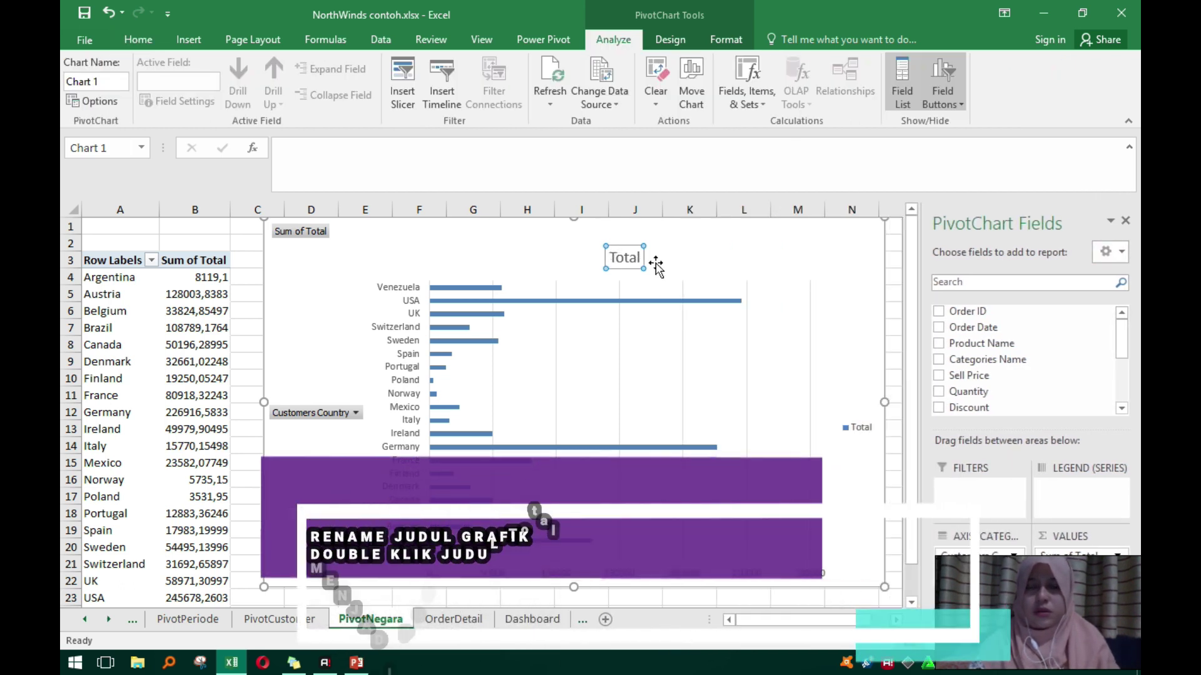
double_click(632, 257)
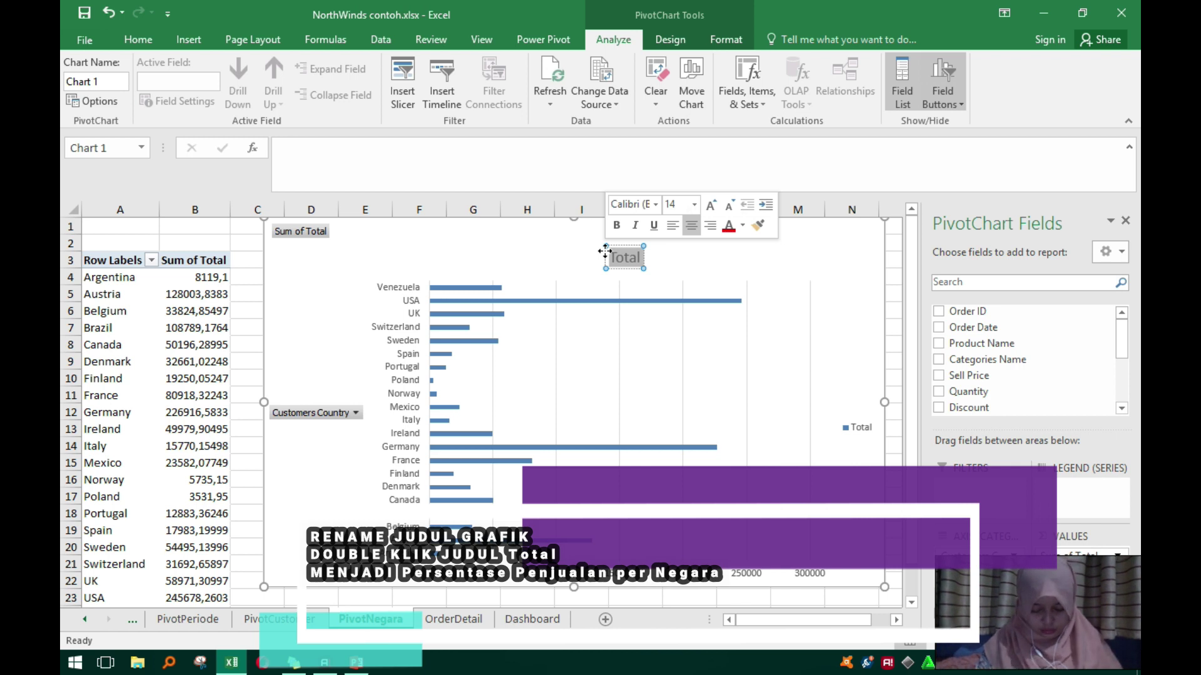
type("Penjualan per Negara")
Copy the Penjualan per Negara chart to Dashboard cell K14 and hide the PivotChart field list.
left_click(786, 261)
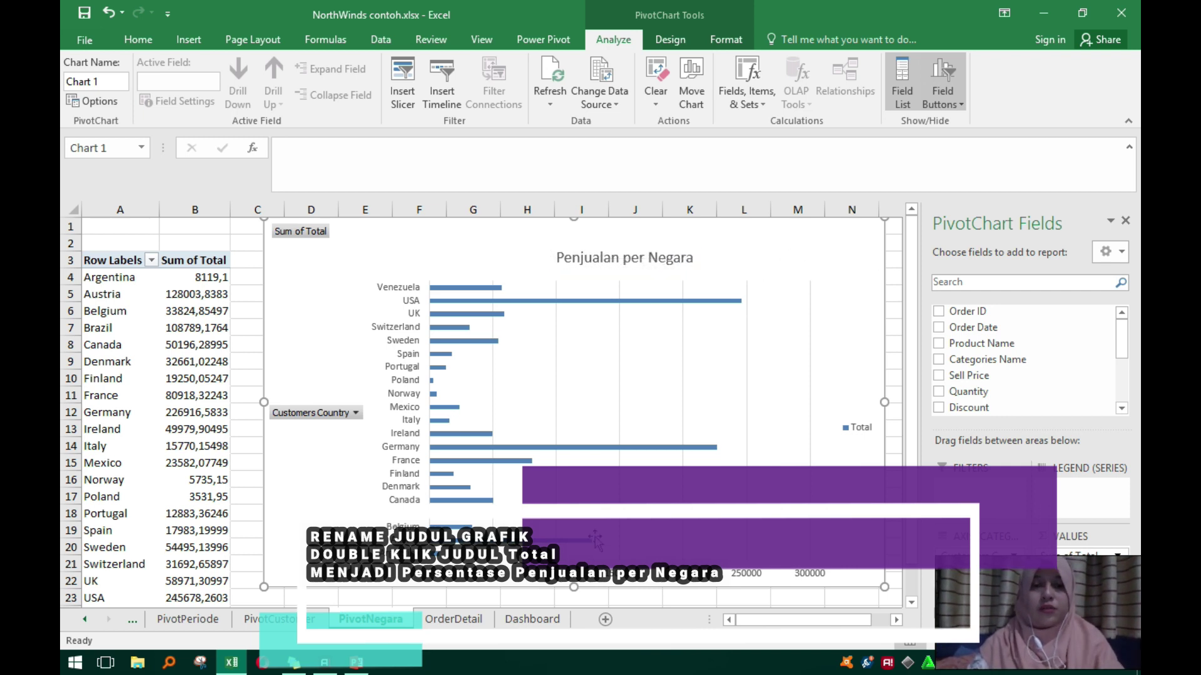
left_click(532, 619)
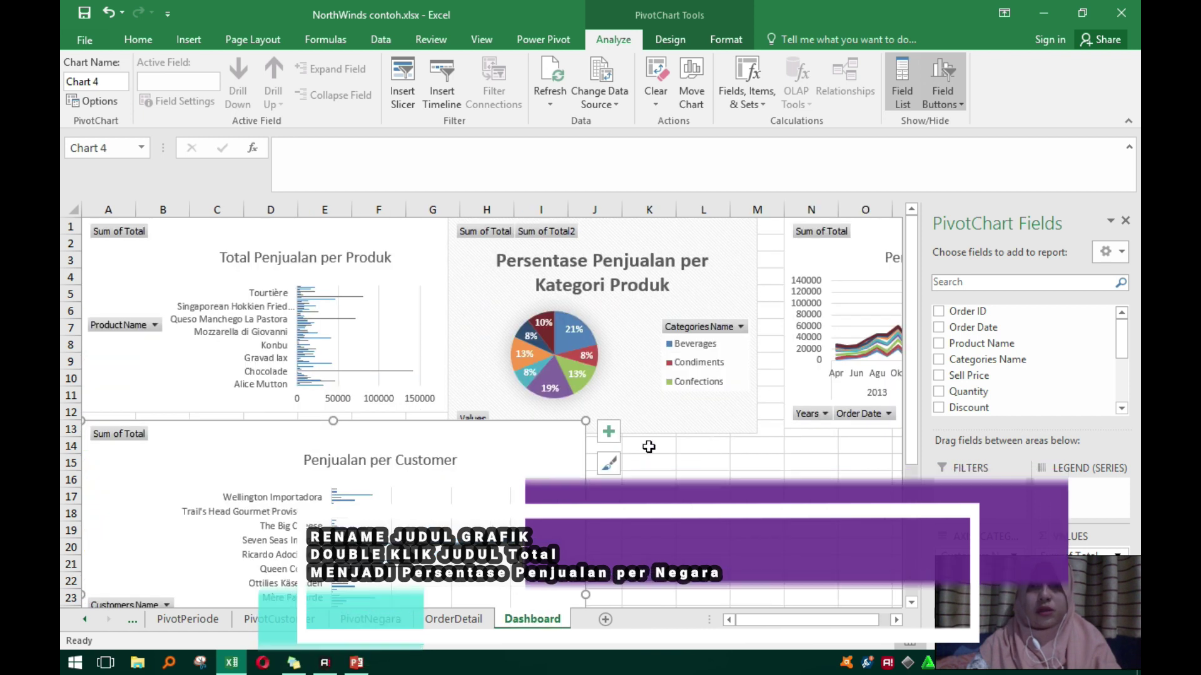
left_click(635, 444)
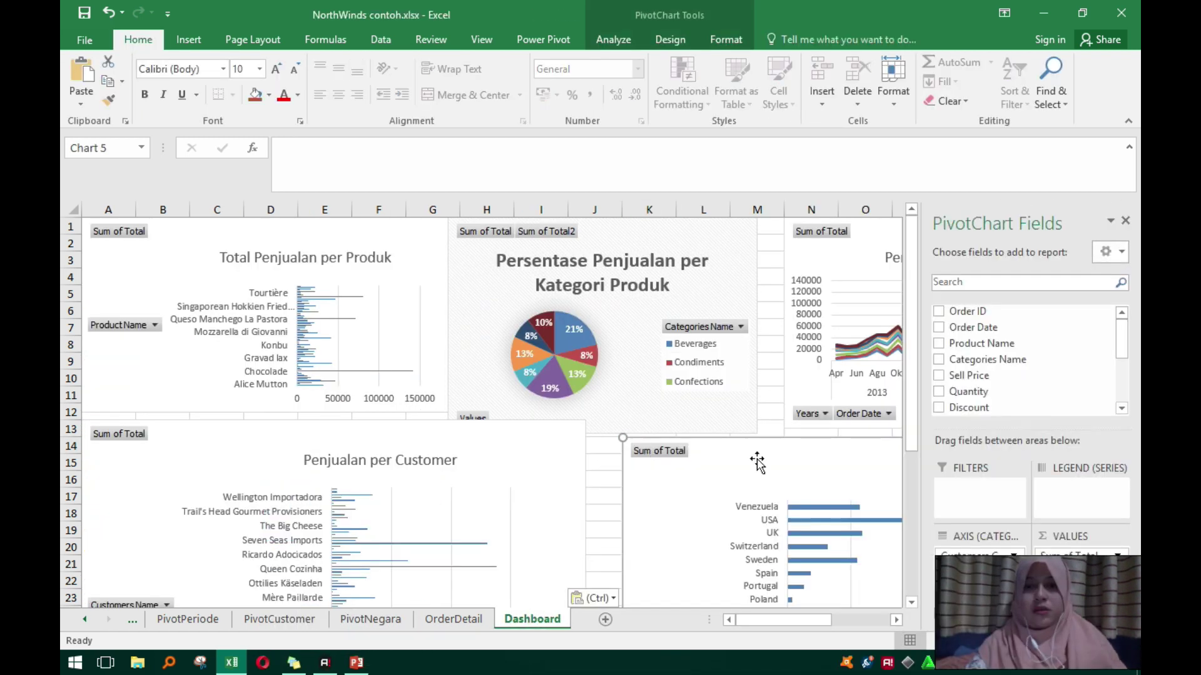
left_click(1129, 221)
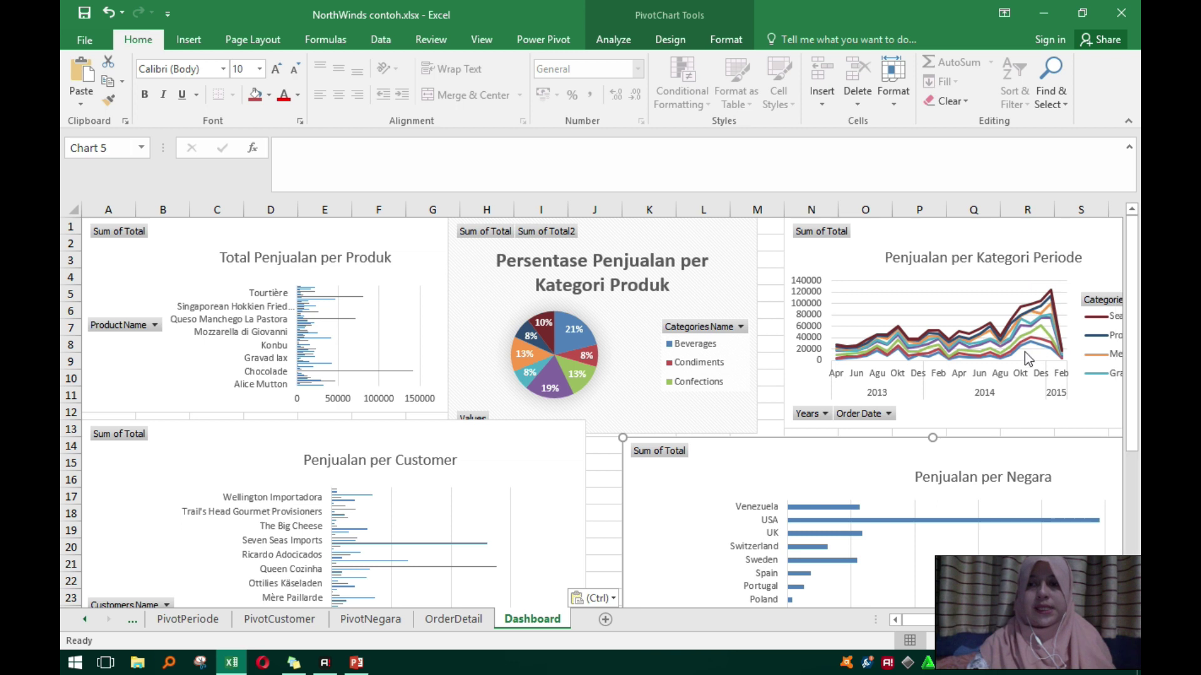
Look over the five charts on the Dashboard and check their titles and arrangement.
scroll(955, 478, "down", 3)
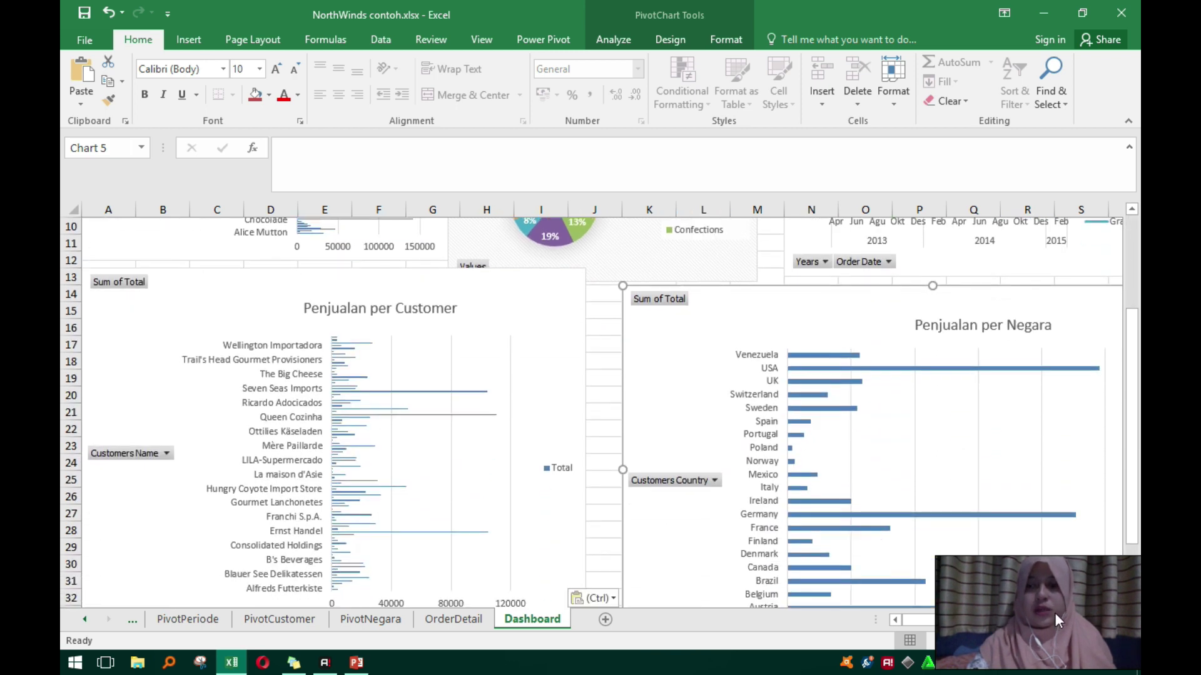
scroll(1065, 621, "up", 3)
scroll(869, 519, "down", 1)
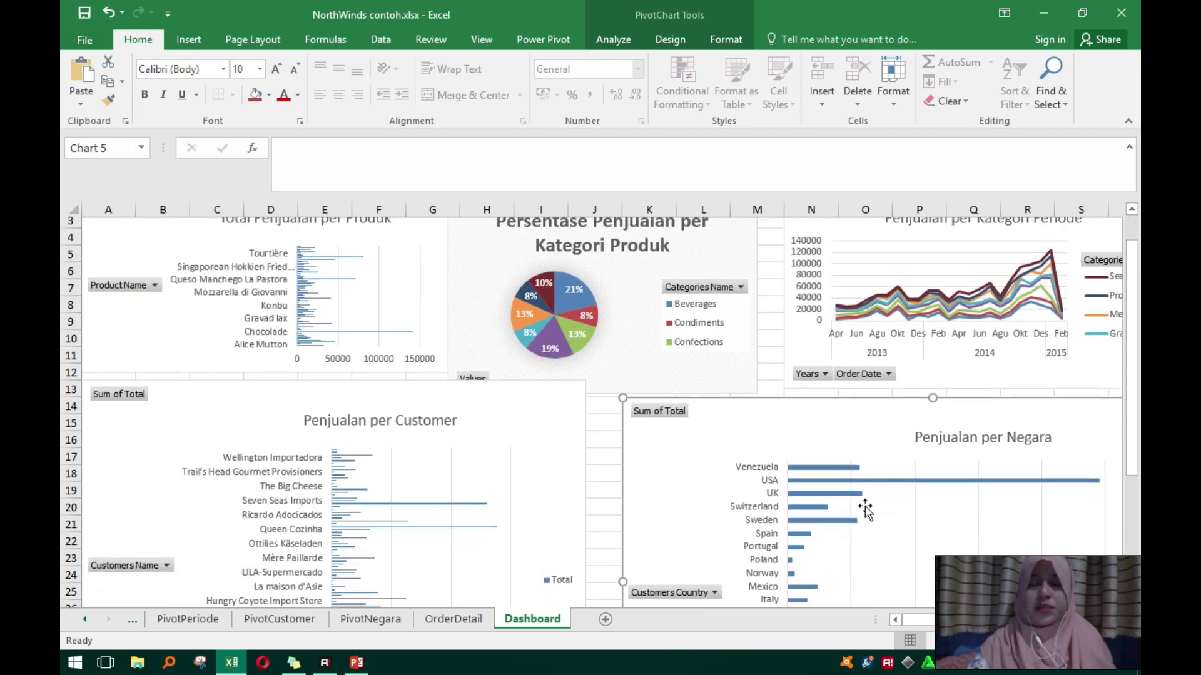
scroll(865, 510, "down", 5)
scroll(865, 510, "up", 6)
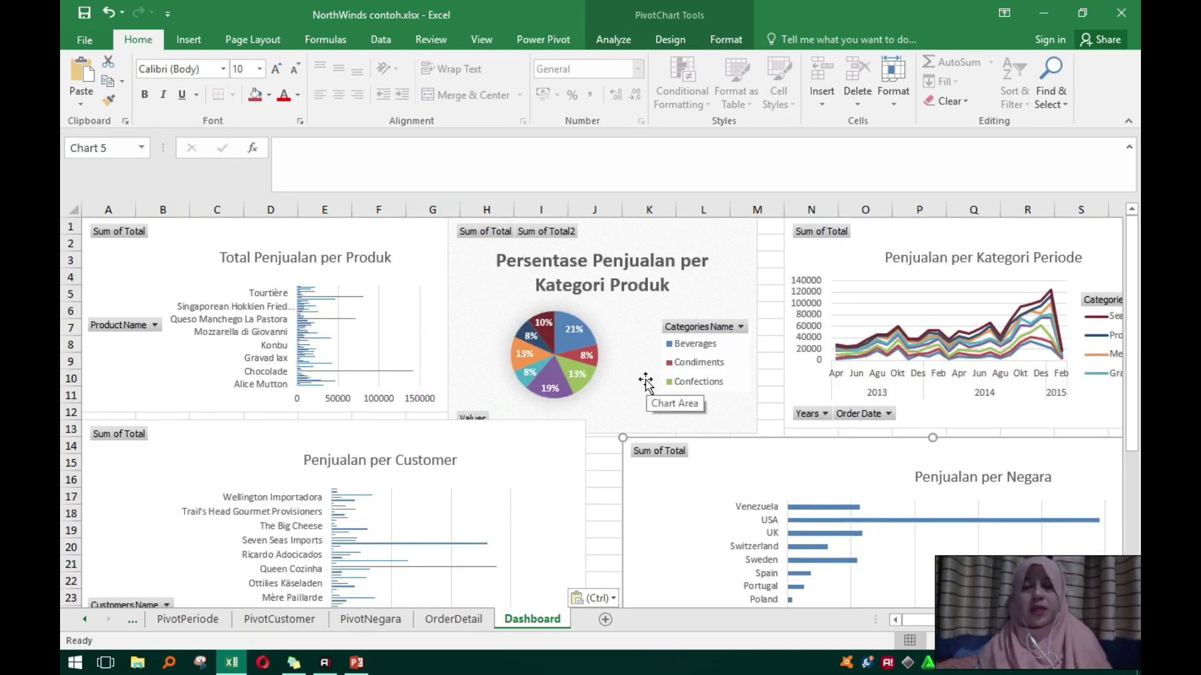
left_click(411, 279)
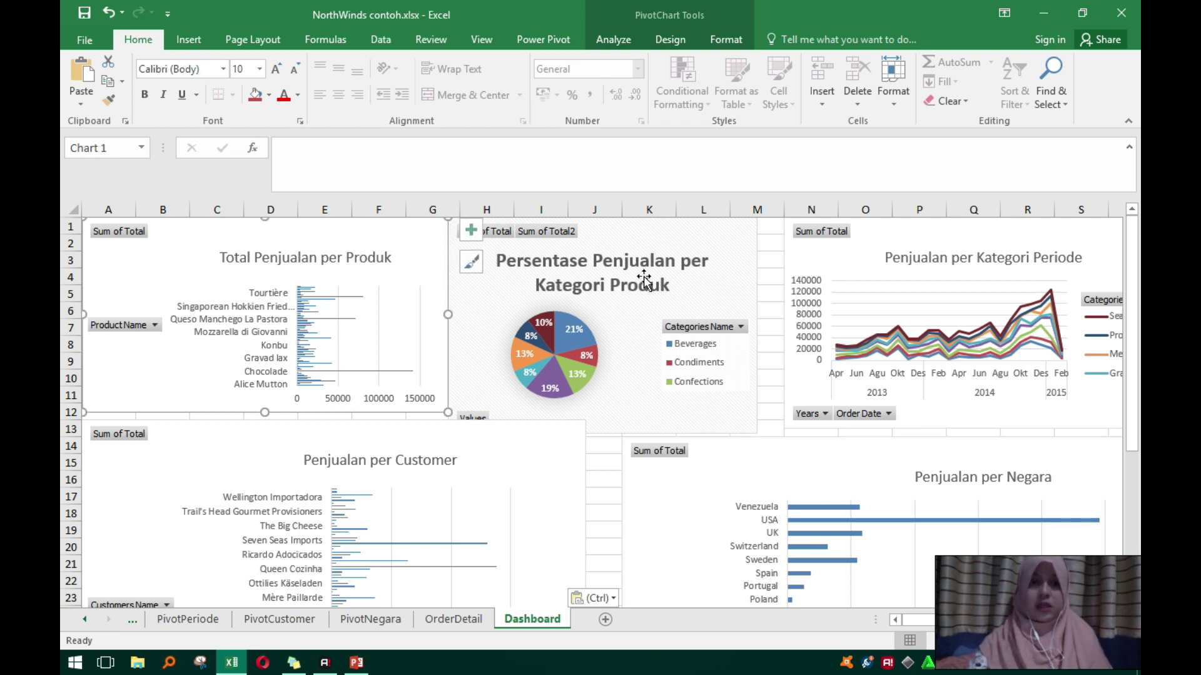
left_click(622, 295)
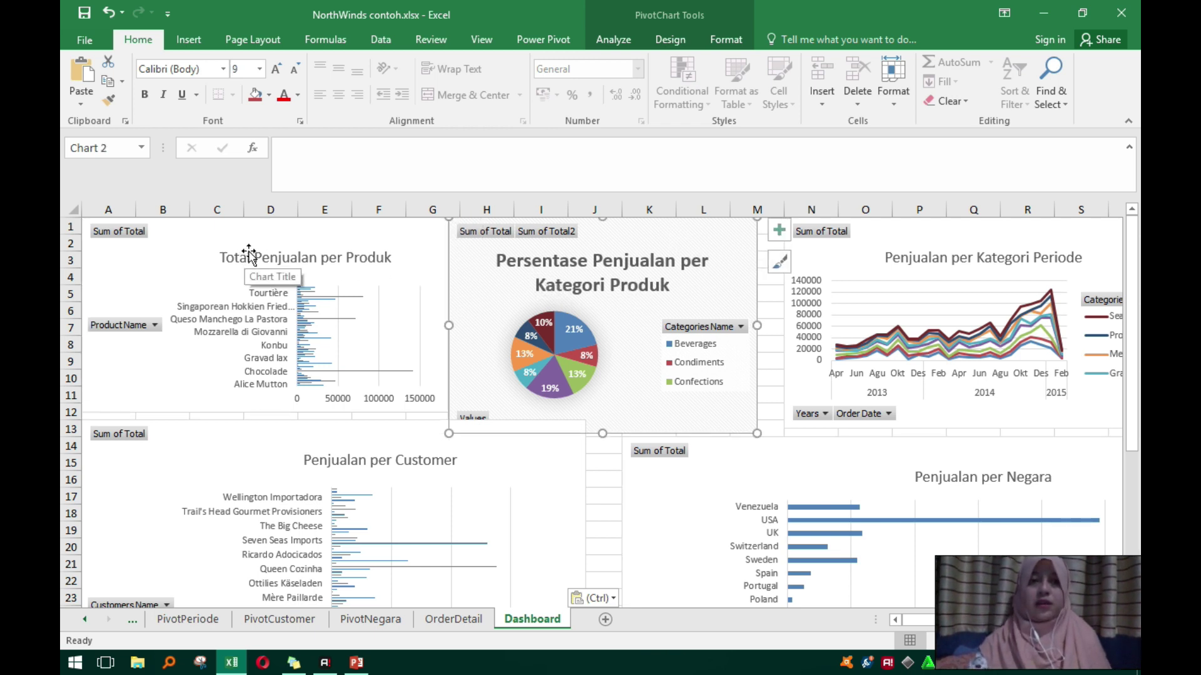
left_click(282, 246)
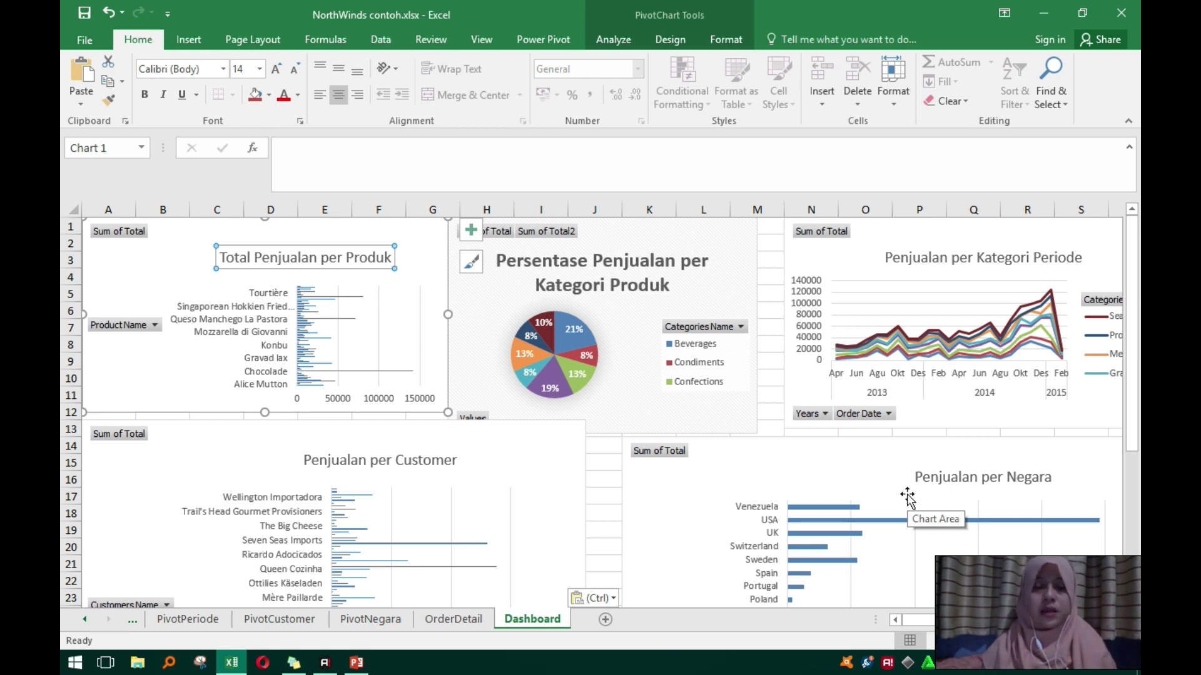
Insert slicers for Categories Name, Customers Name and Customers Country from the Total Penjualan per Produk chart.
left_click(168, 268)
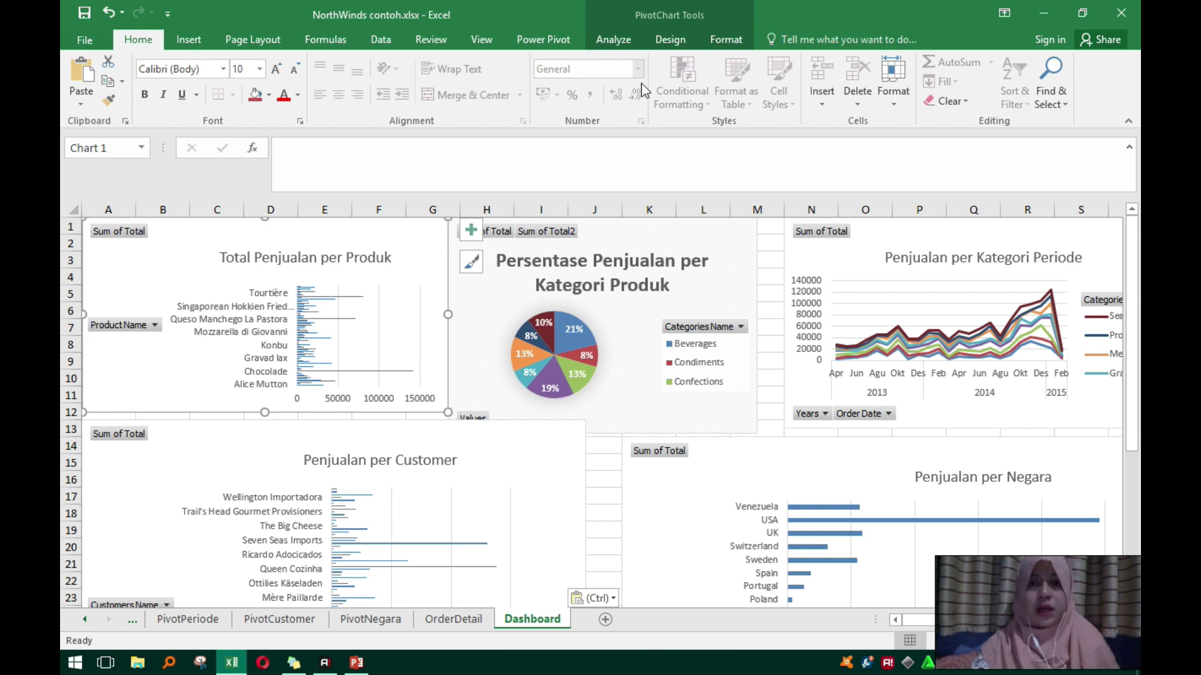
left_click(614, 39)
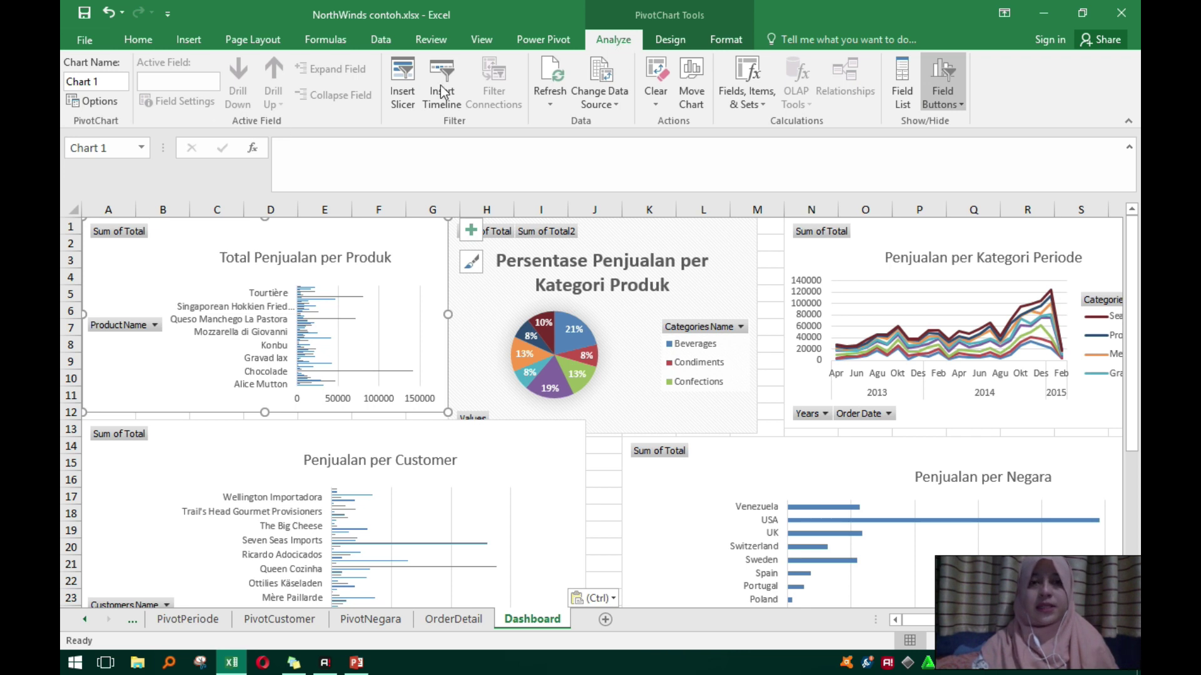
left_click(402, 85)
left_click_drag(696, 215, 889, 149)
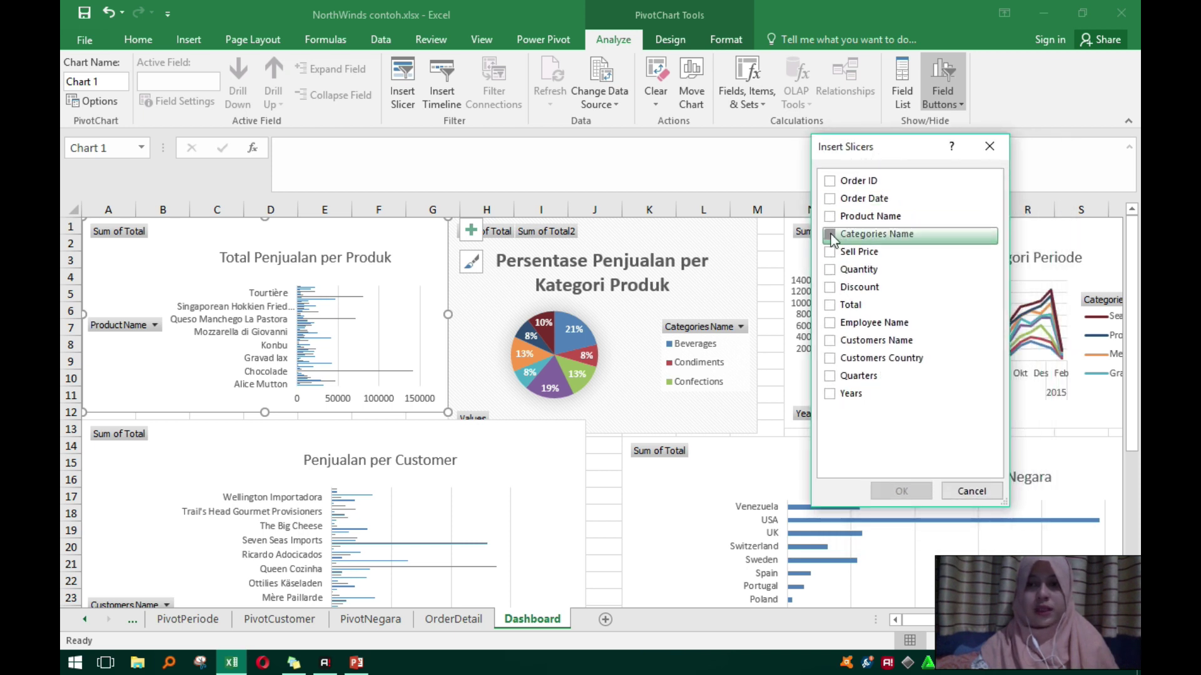
left_click(830, 234)
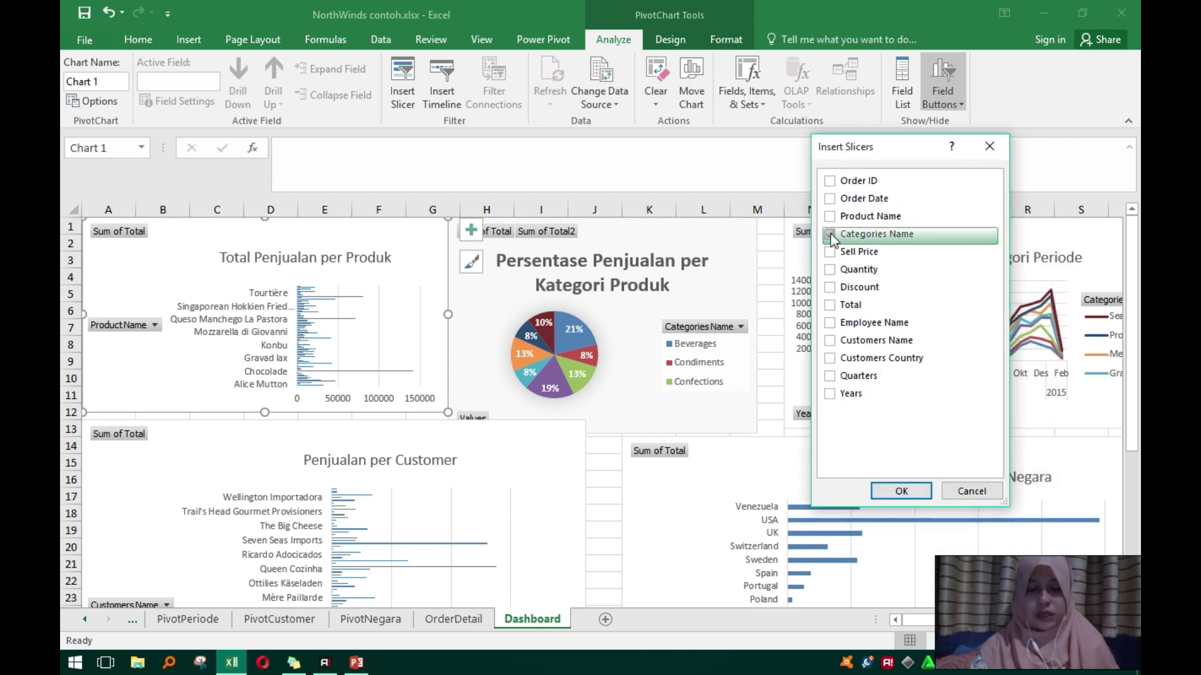
left_click(828, 322)
left_click(830, 323)
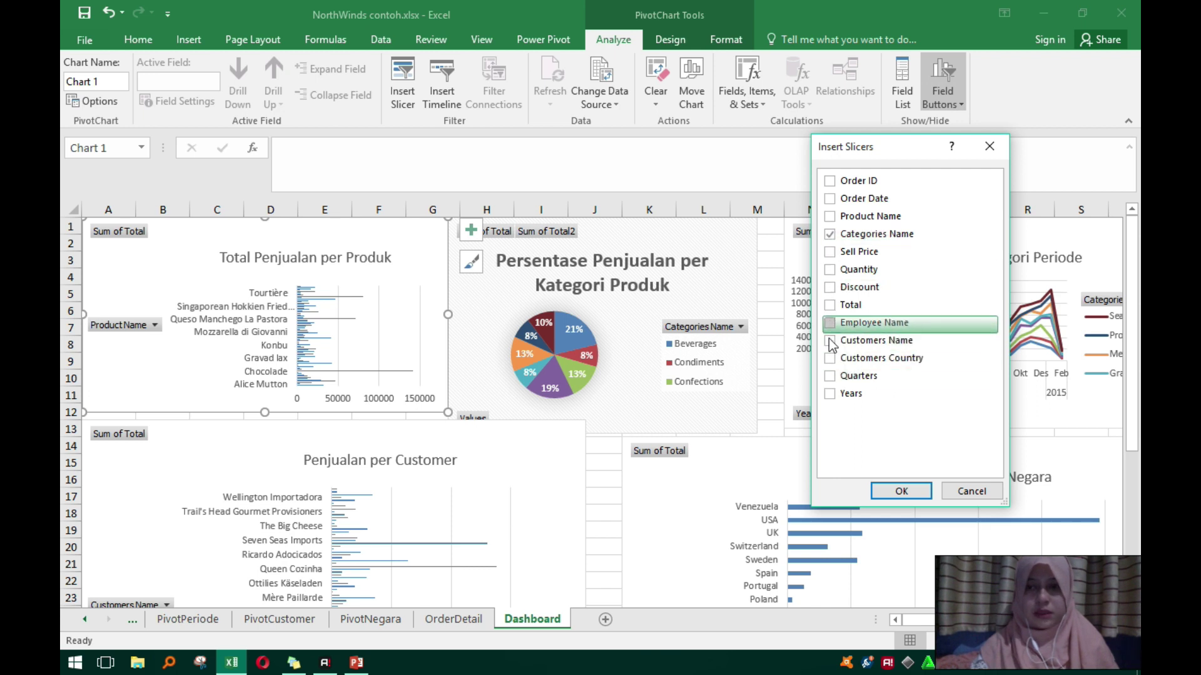
left_click(832, 343)
left_click(830, 359)
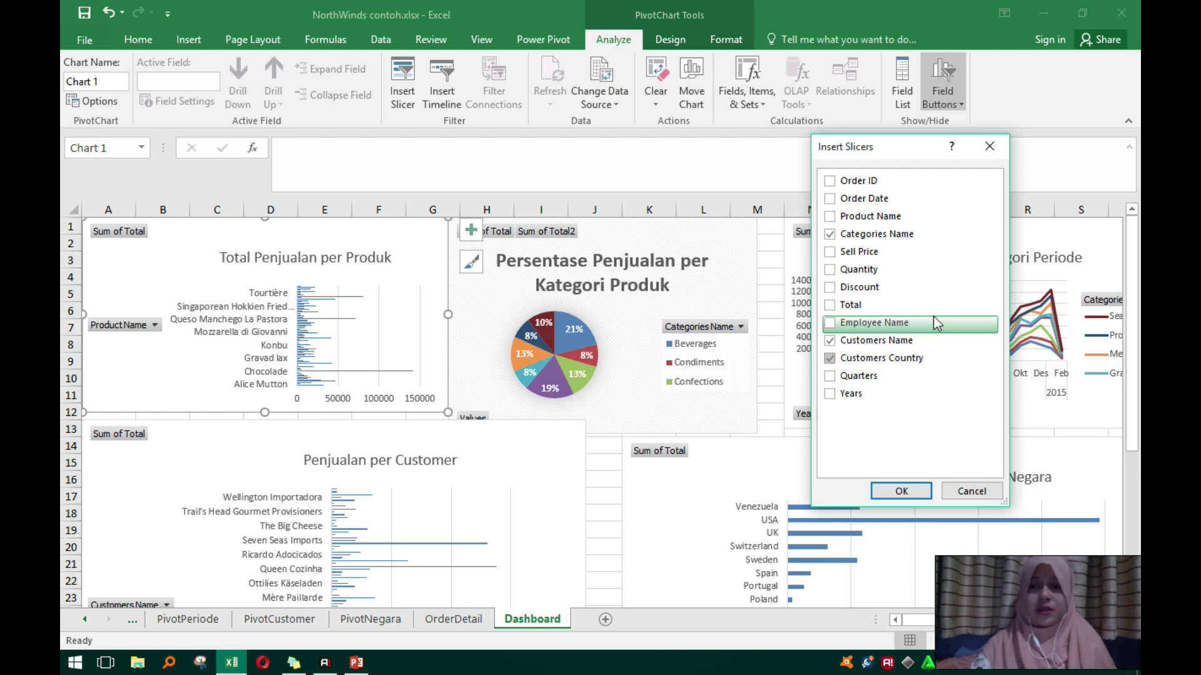
left_click(917, 494)
Move the Customers Country slicer clear of the charts to about columns AA–AC, rows 1–13.
left_click(638, 411)
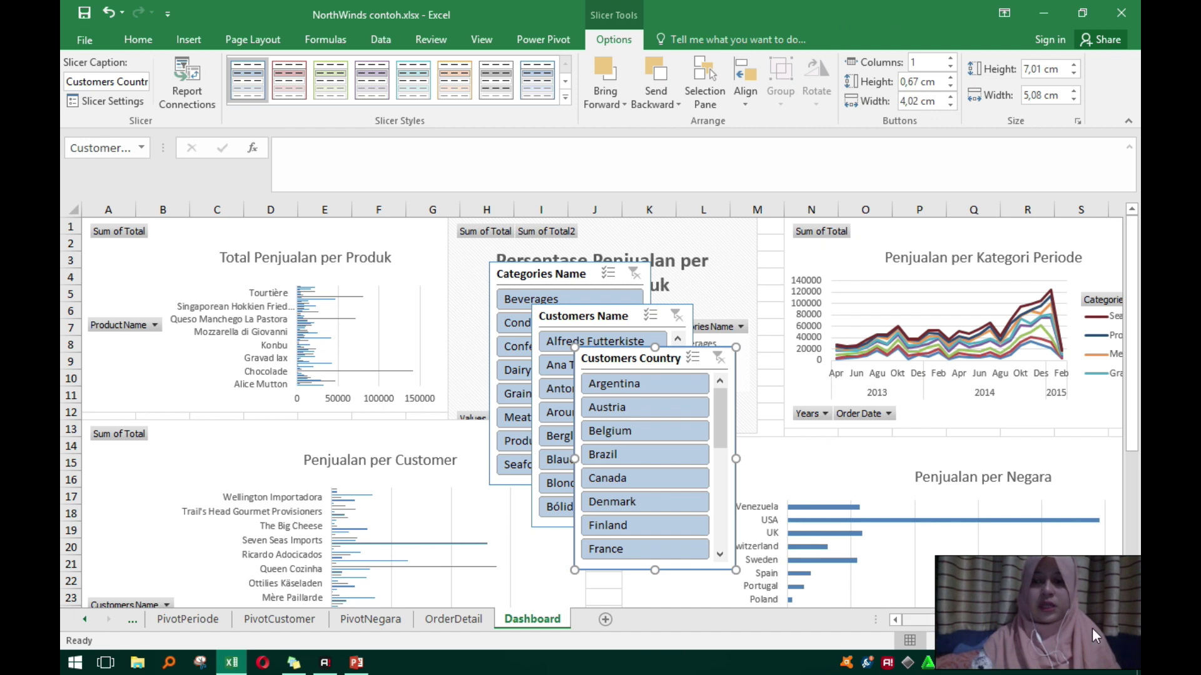
left_click_drag(1015, 624, 951, 629)
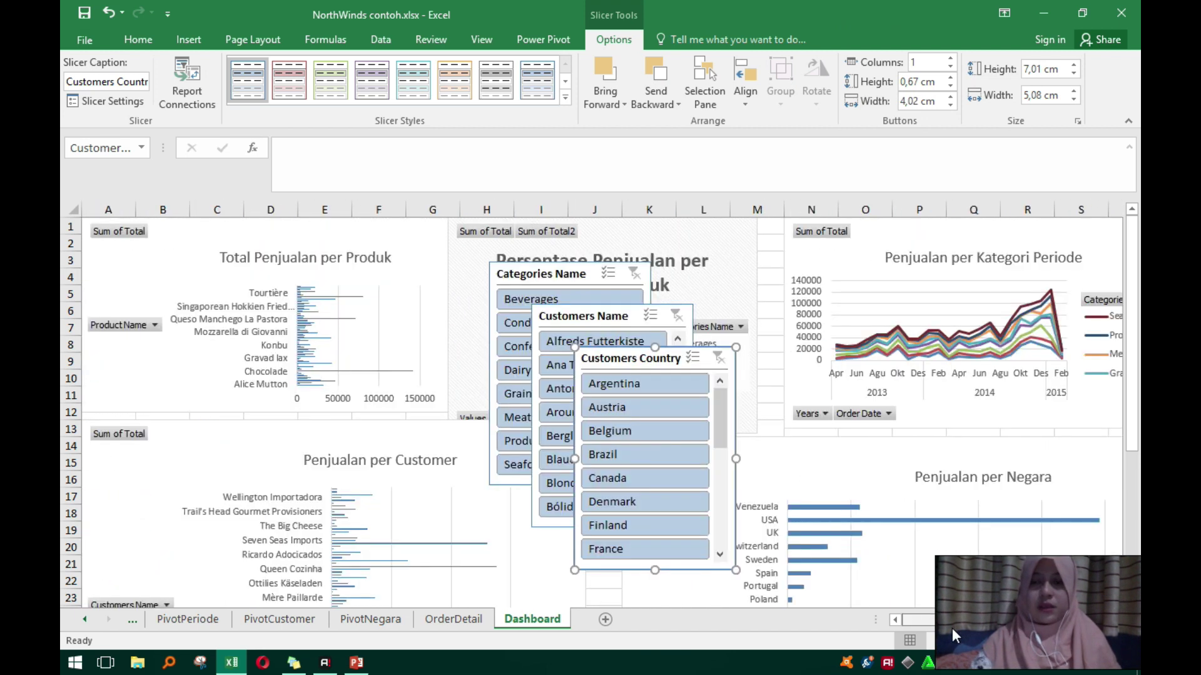
left_click(997, 642)
left_click(996, 642)
left_click(997, 641)
left_click(997, 642)
left_click_drag(465, 423, 1043, 365)
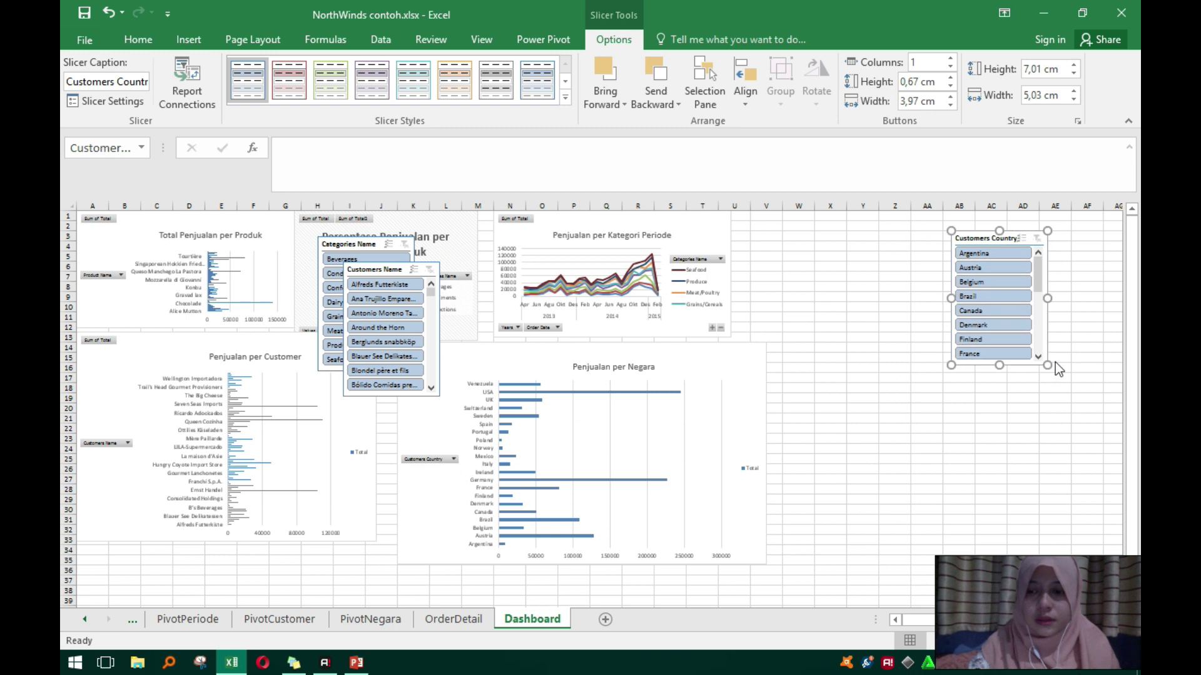
left_click(1095, 641)
left_click(1095, 640)
mouse_move(949, 622)
left_mouse_down()
mouse_move(893, 622)
mouse_move(968, 615)
left_mouse_up()
left_click_drag(990, 249, 960, 229)
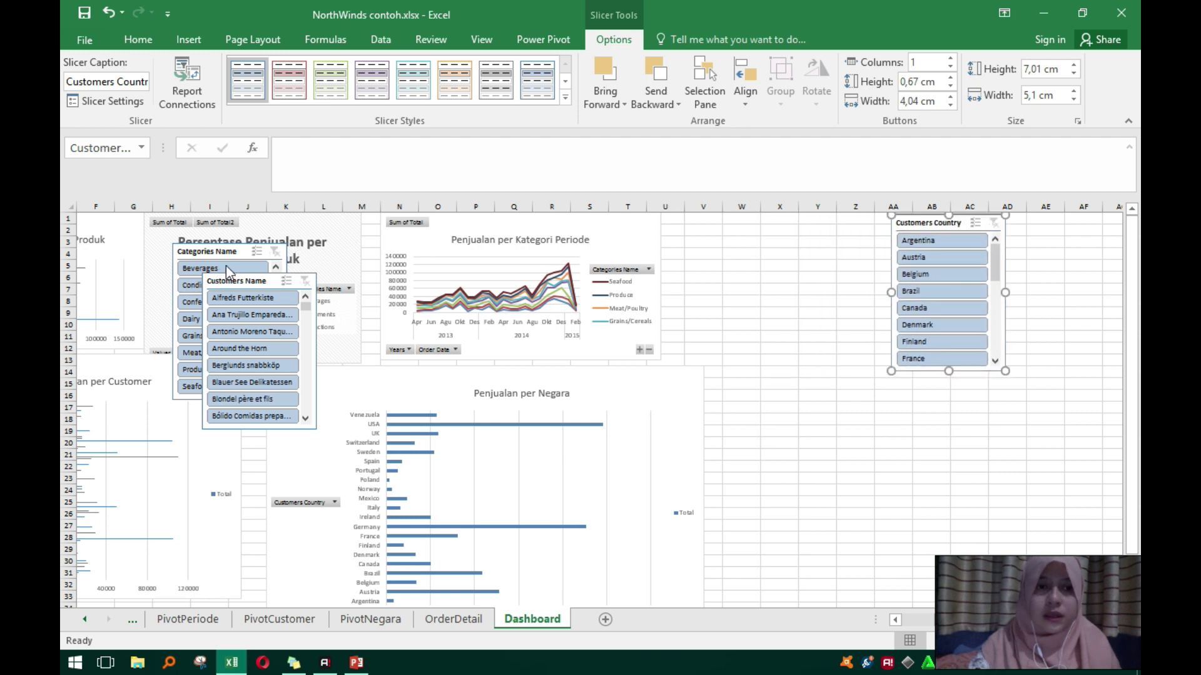
Place the Categories Name and Customers Name slicers side by side between the Penjualan per Kategori Periode chart and the Customers Country slicer.
left_click_drag(227, 252, 728, 225)
left_click_drag(264, 277, 851, 221)
left_click_drag(957, 620, 892, 618)
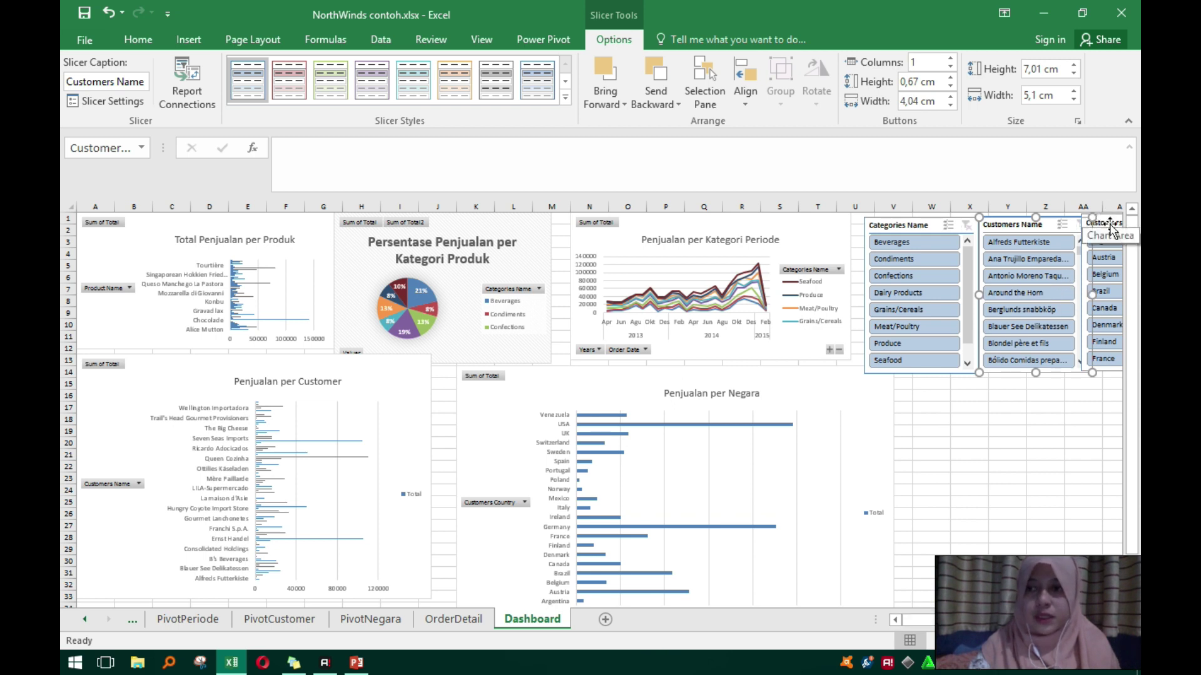
Place the Customers Country slicer directly below Categories Name, and connect the Categories Name slicer to all five pivot tables.
left_click_drag(1110, 231, 892, 389)
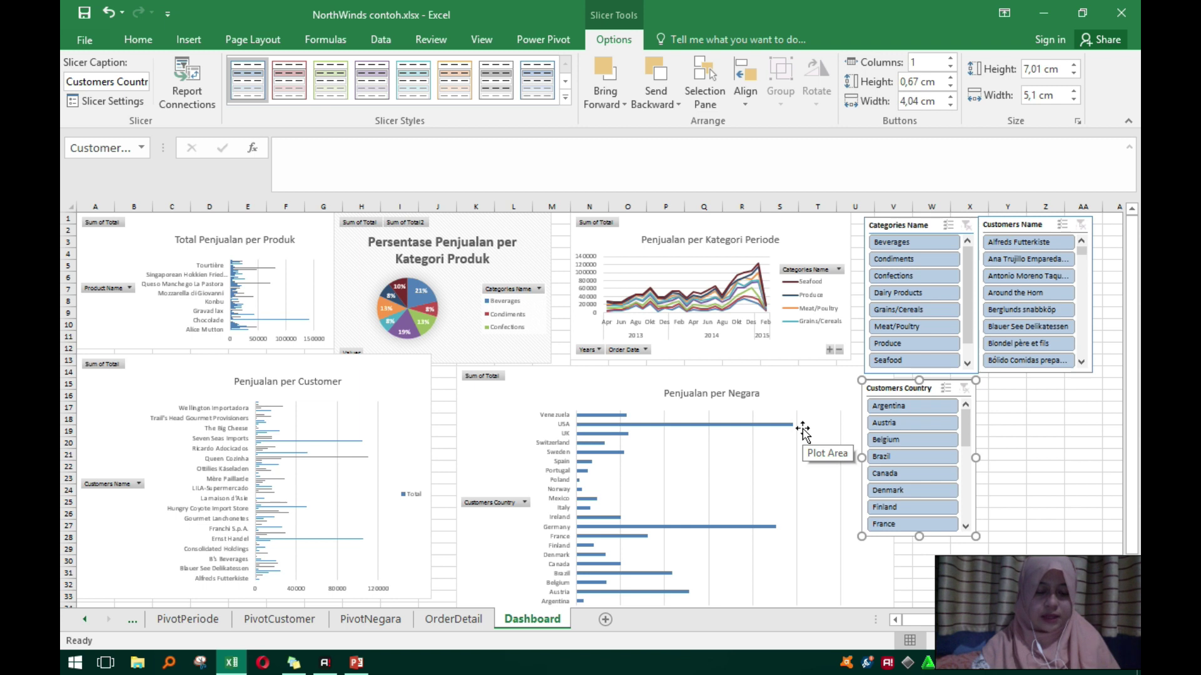
left_click(914, 226)
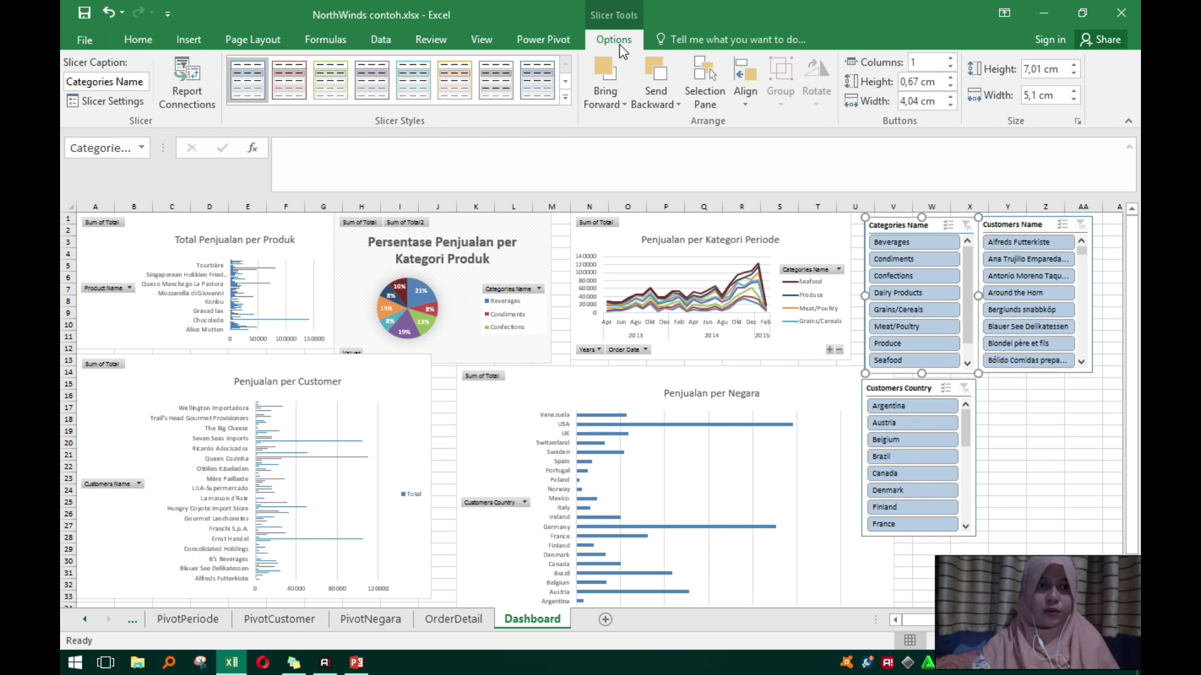
left_click(183, 83)
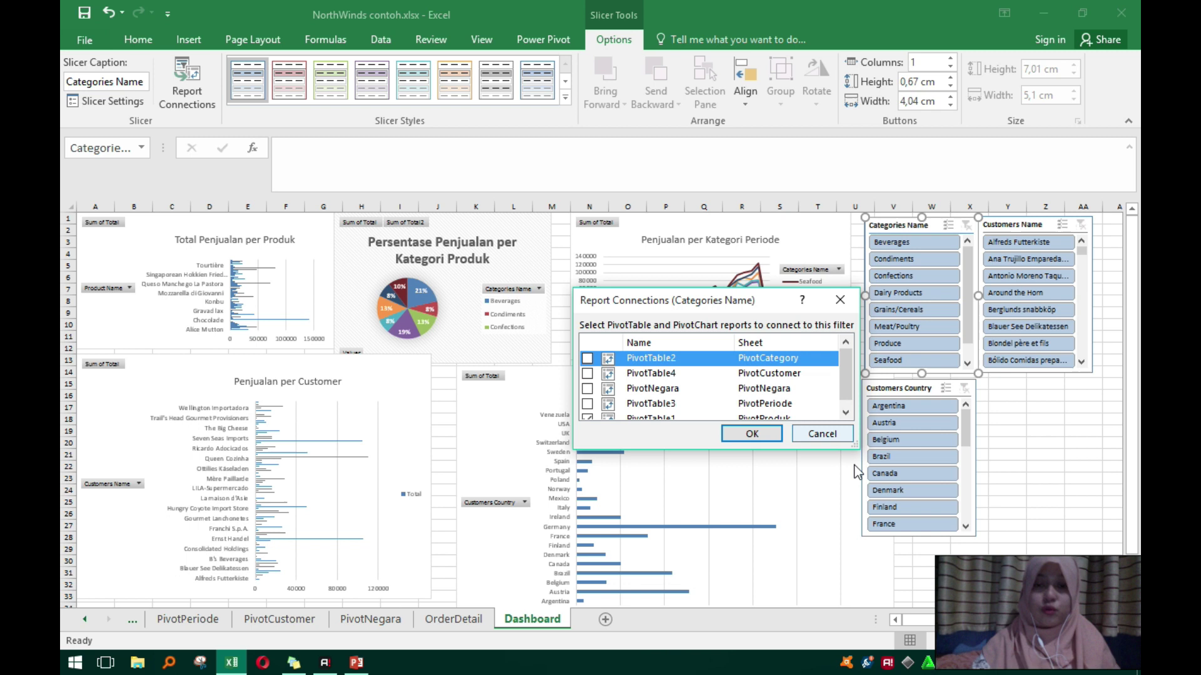
left_click(587, 373)
left_click(587, 388)
left_click(588, 404)
scroll(681, 394, "down", 1)
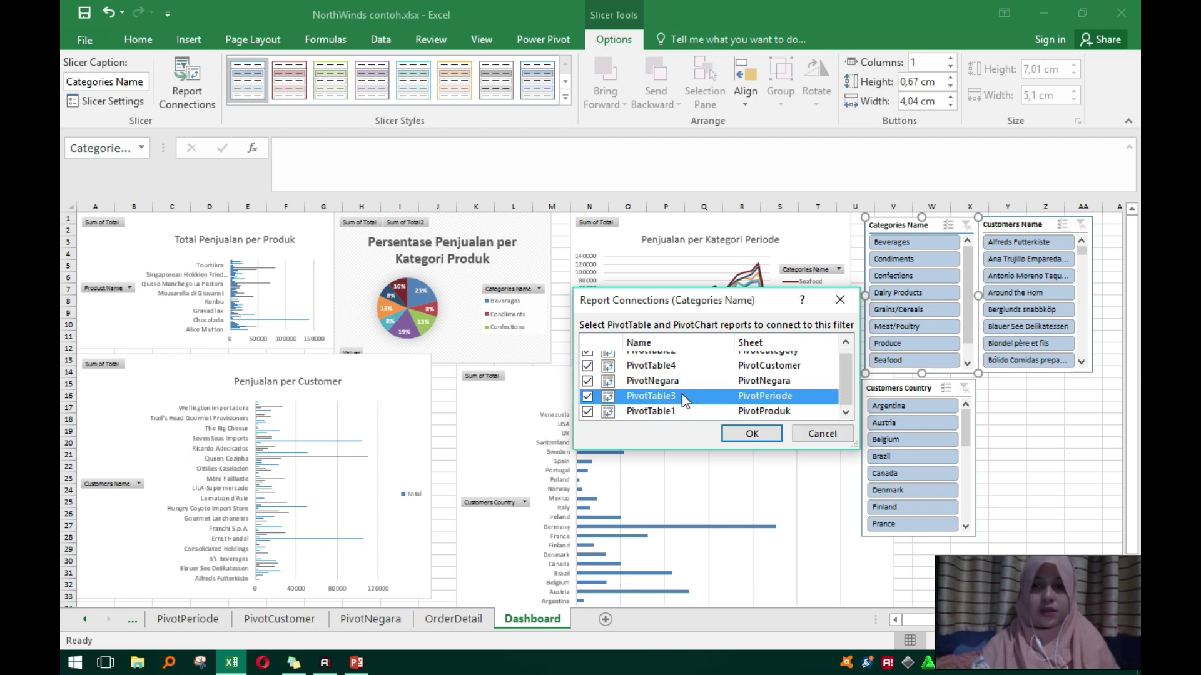
scroll(773, 488, "up", 1)
left_click(753, 434)
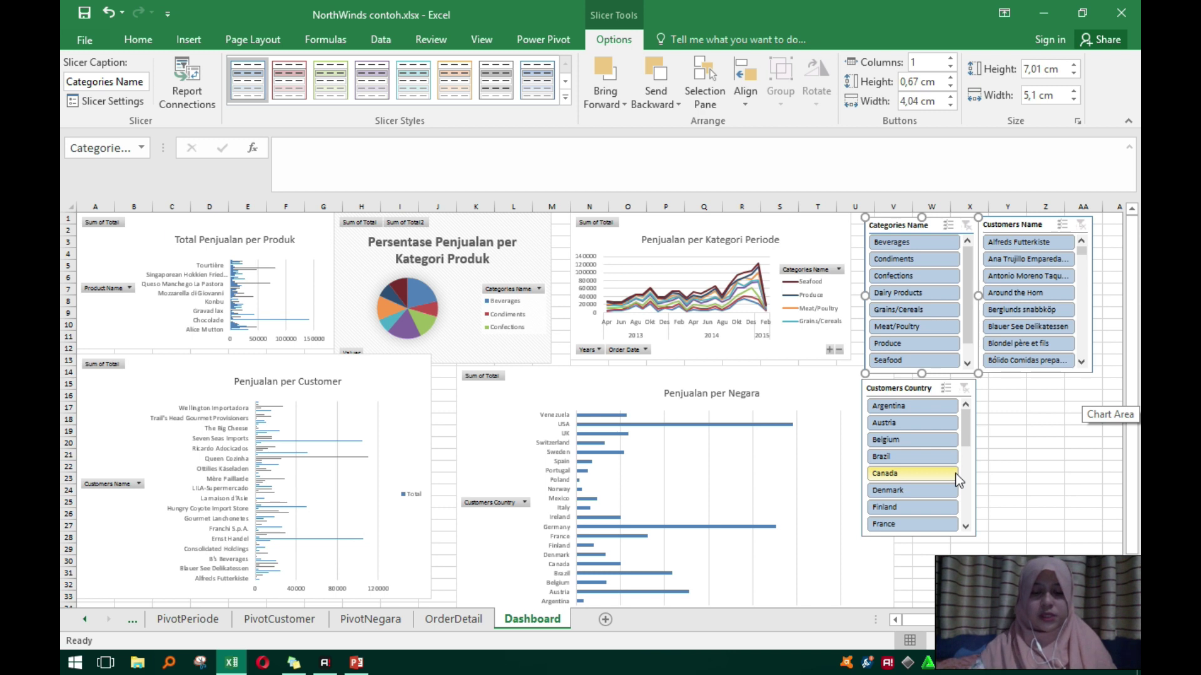
Connect the Customers Name slicer to the PivotCategory, PivotCustomer, PivotNegara and PivotPeriode pivot tables as well.
left_click(1023, 226)
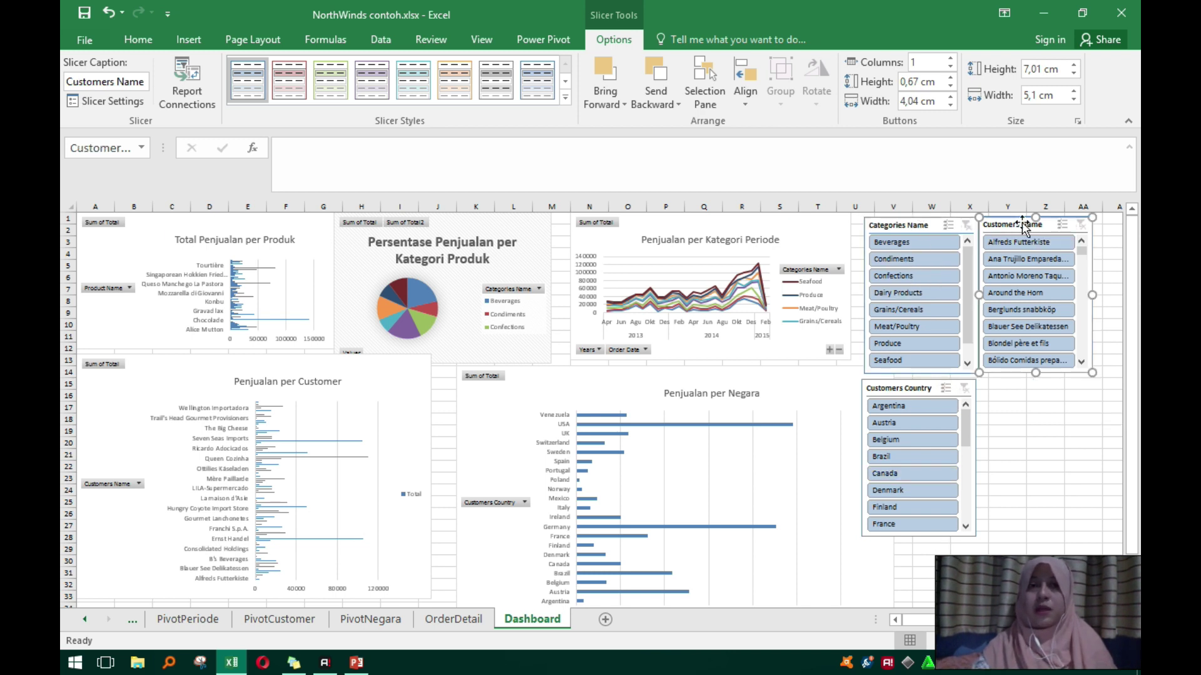
left_click(175, 88)
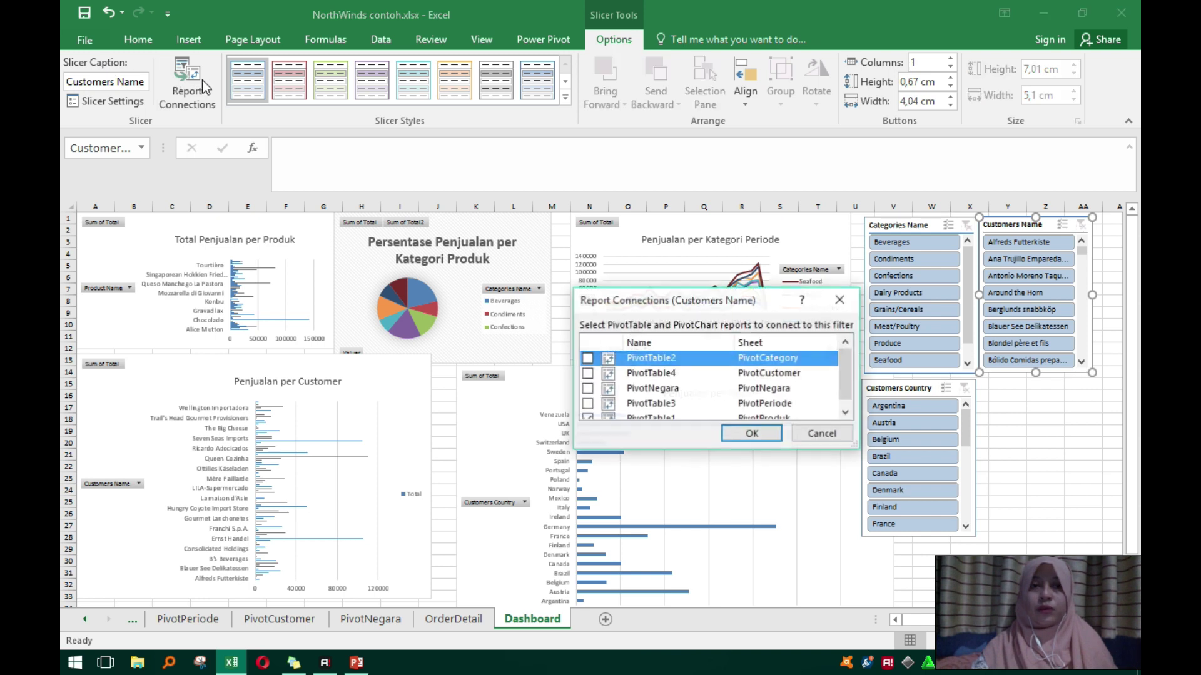
left_click(587, 373)
left_click(587, 389)
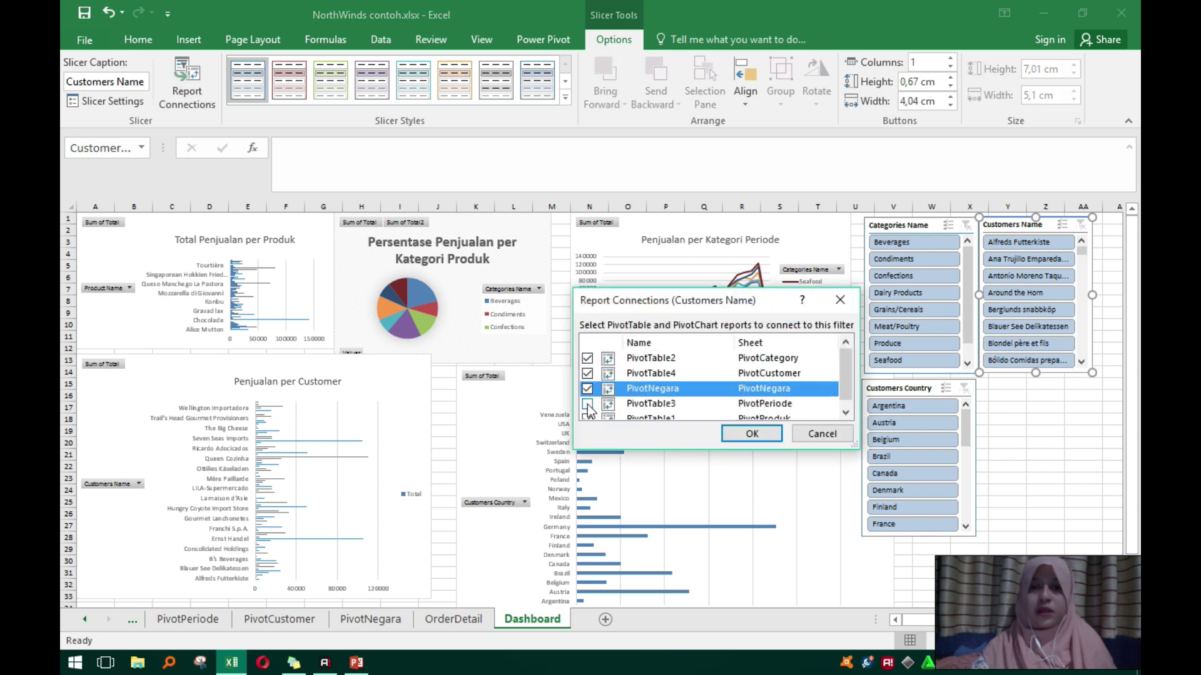
left_click(587, 404)
left_click(750, 434)
Connect the Customers Country slicer to the PivotCategory, PivotCustomer, PivotNegara and PivotPeriode pivot tables as well.
left_click(897, 391)
left_click(177, 87)
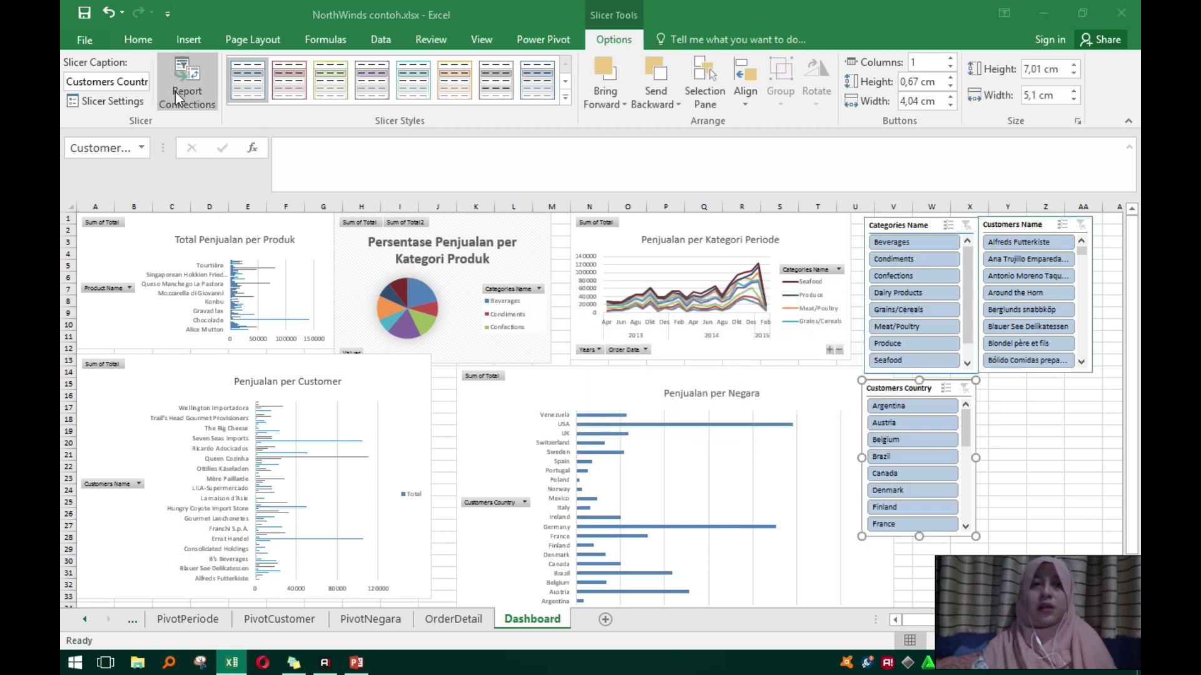
left_click(587, 358)
left_click(588, 374)
left_click(587, 388)
left_click(587, 404)
left_click(750, 434)
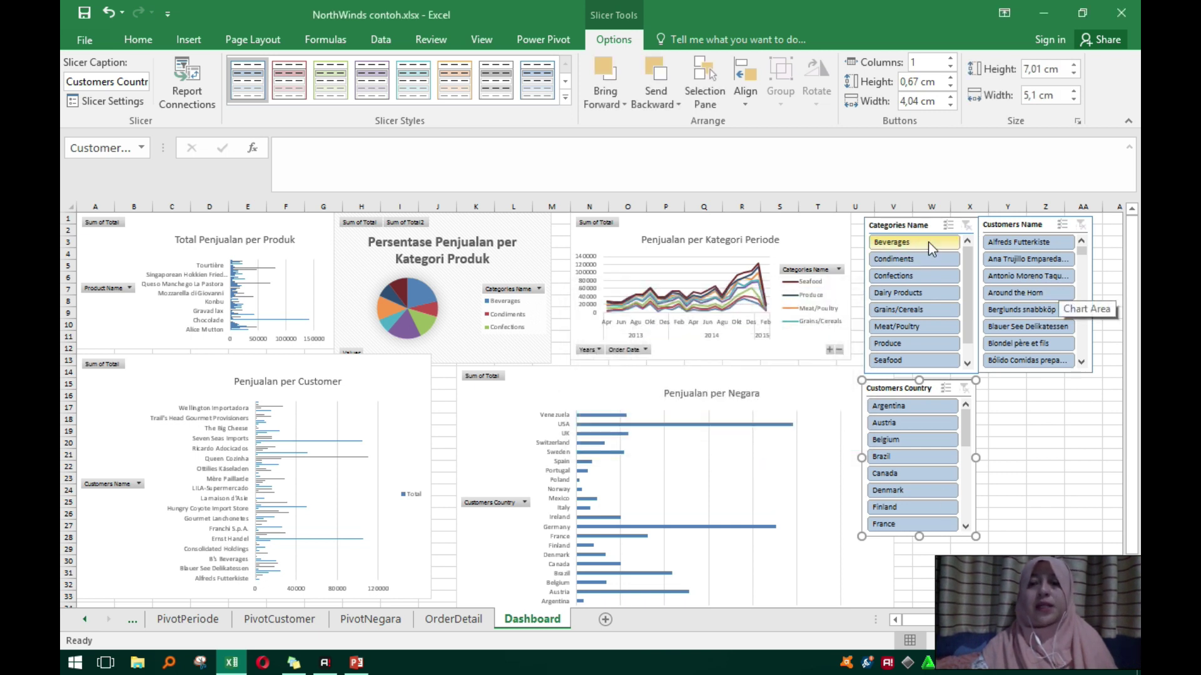
Filter the dashboard charts to the Beverages category, clearing and reapplying the filter once.
left_click(1097, 642)
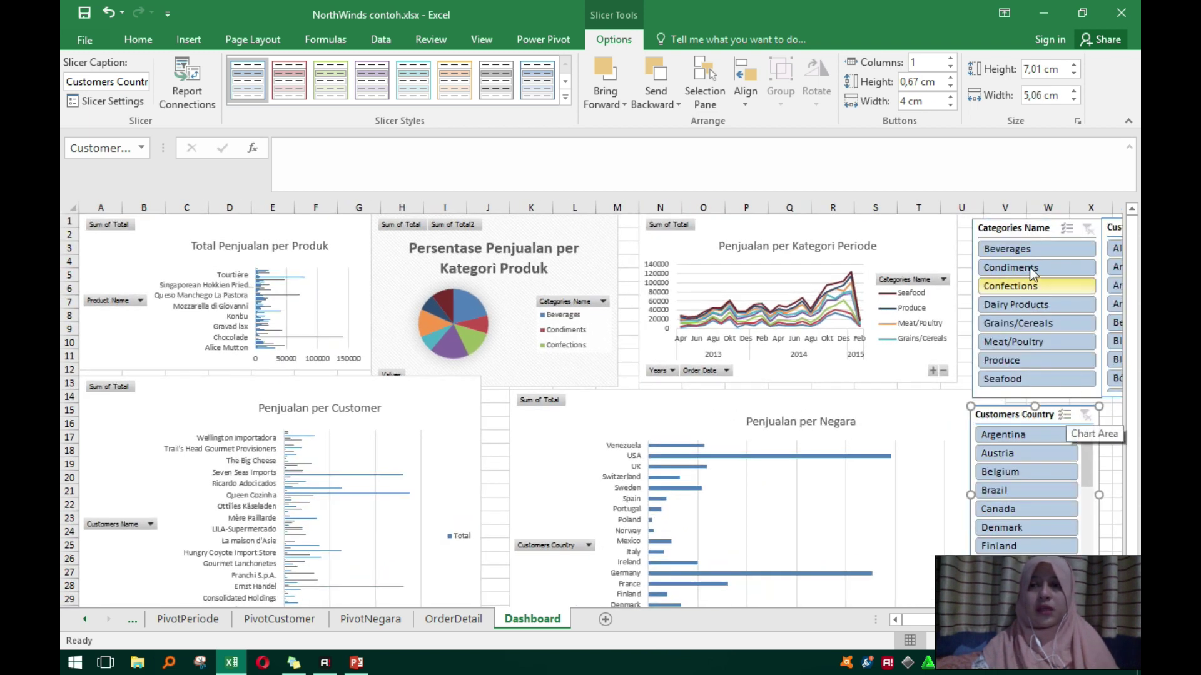
left_click(995, 643)
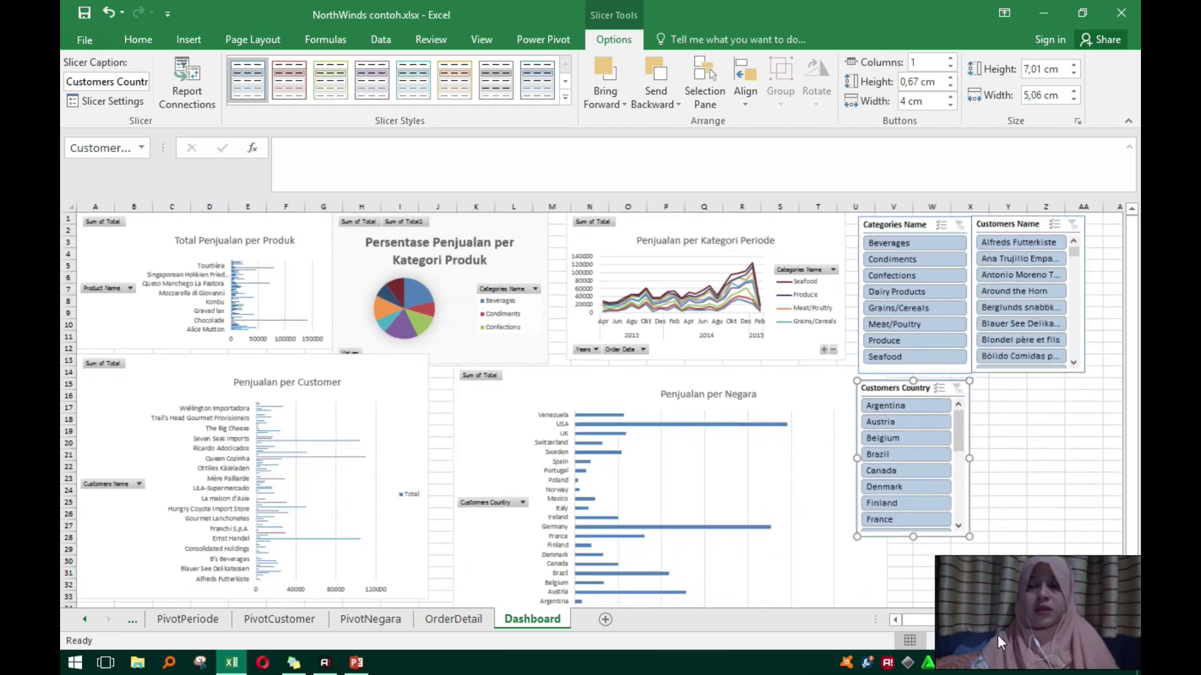
left_click(910, 243)
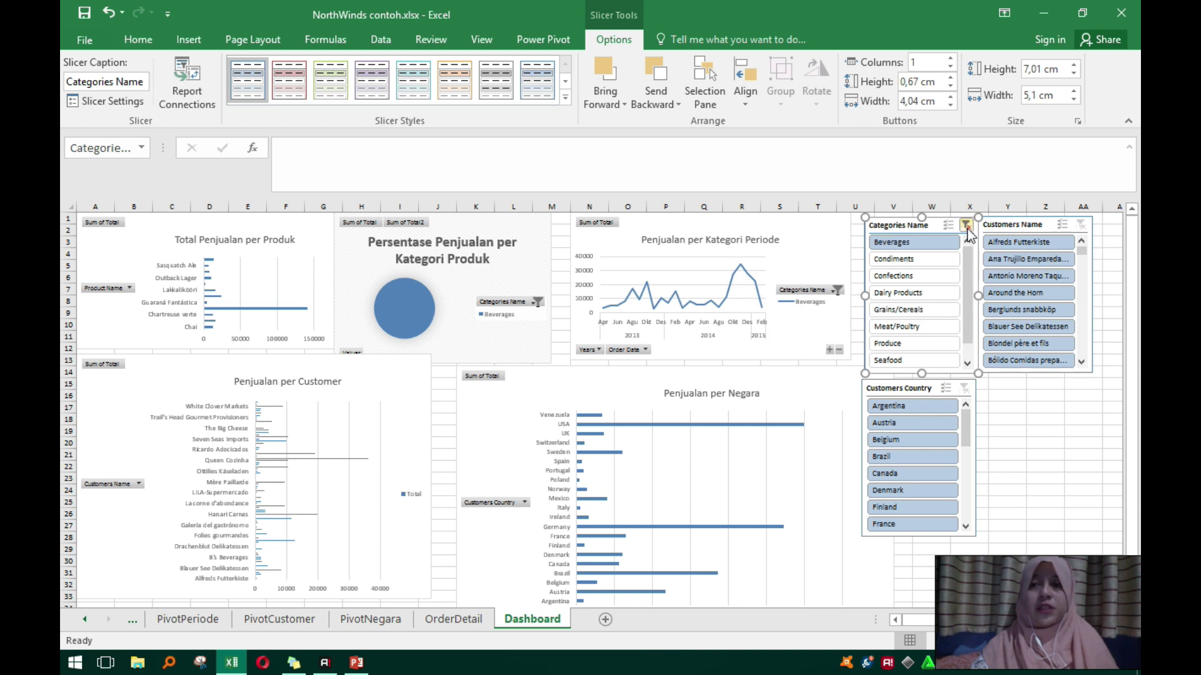
left_click(966, 226)
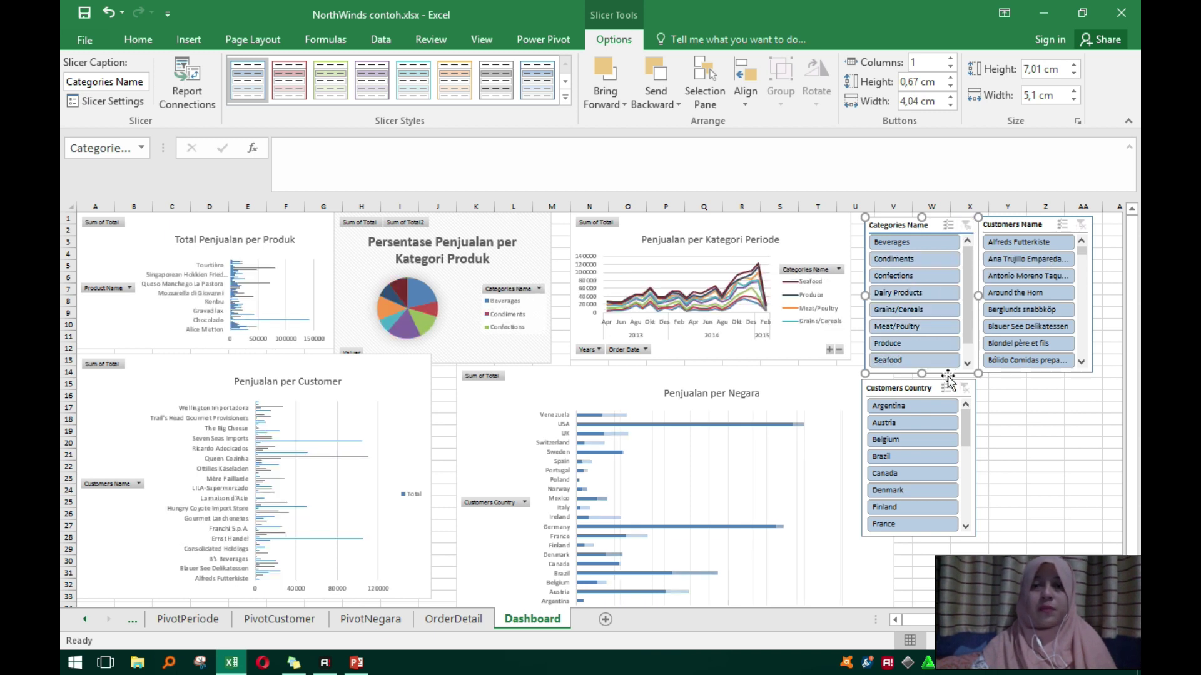
left_click(908, 242)
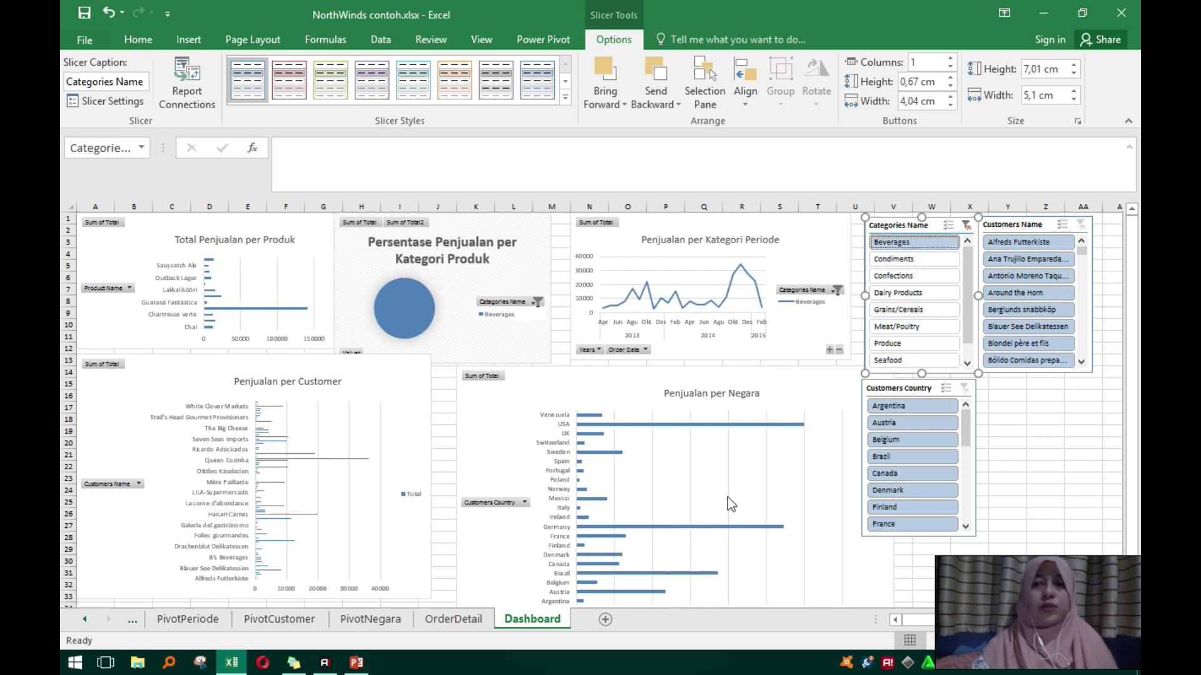
Filter the charts to Dairy Products for the second customer listed, and clear the customer filter.
left_click(929, 299)
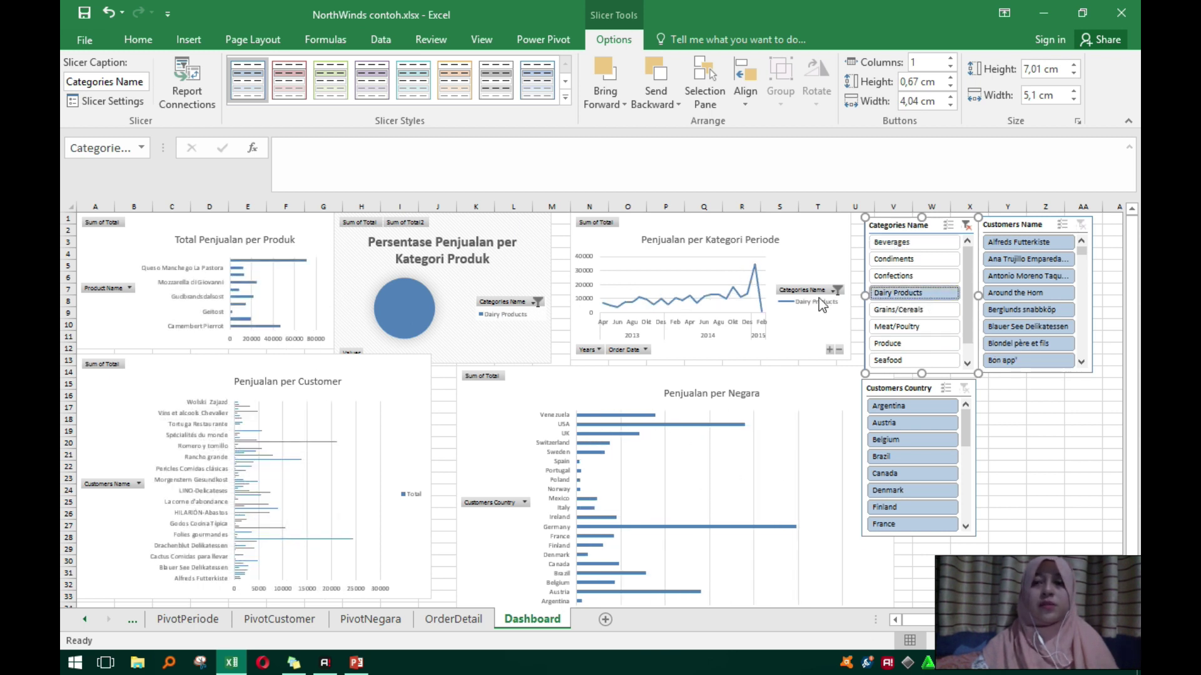
left_click(1033, 261)
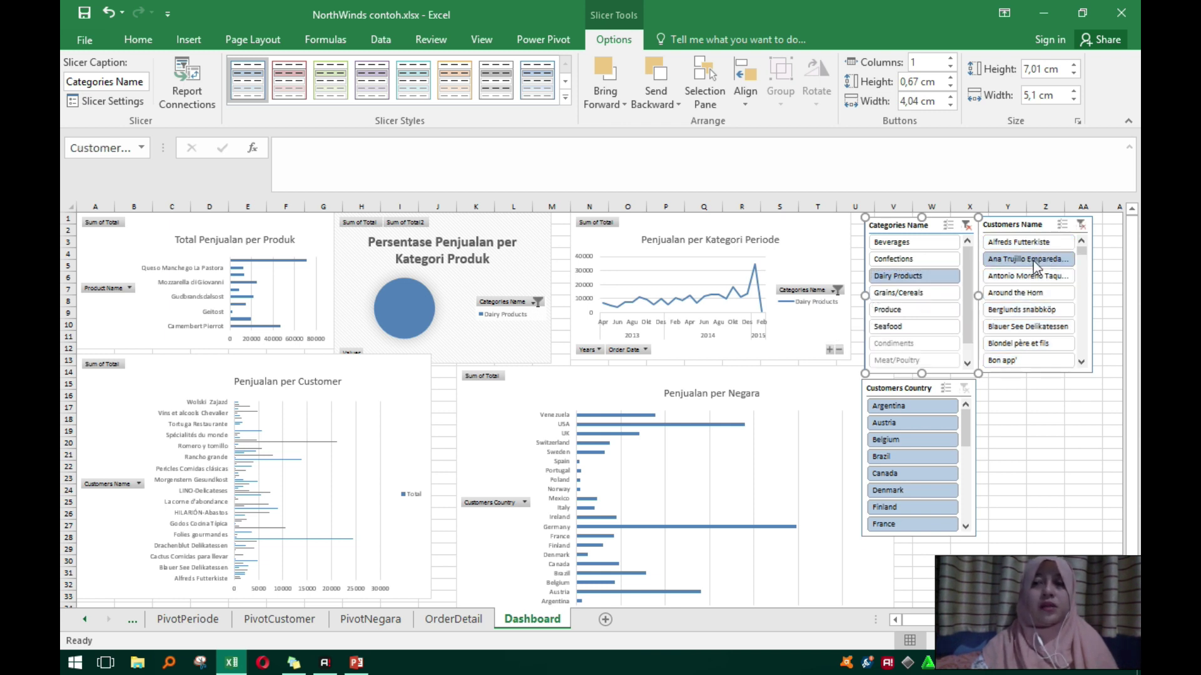
left_click(1080, 225)
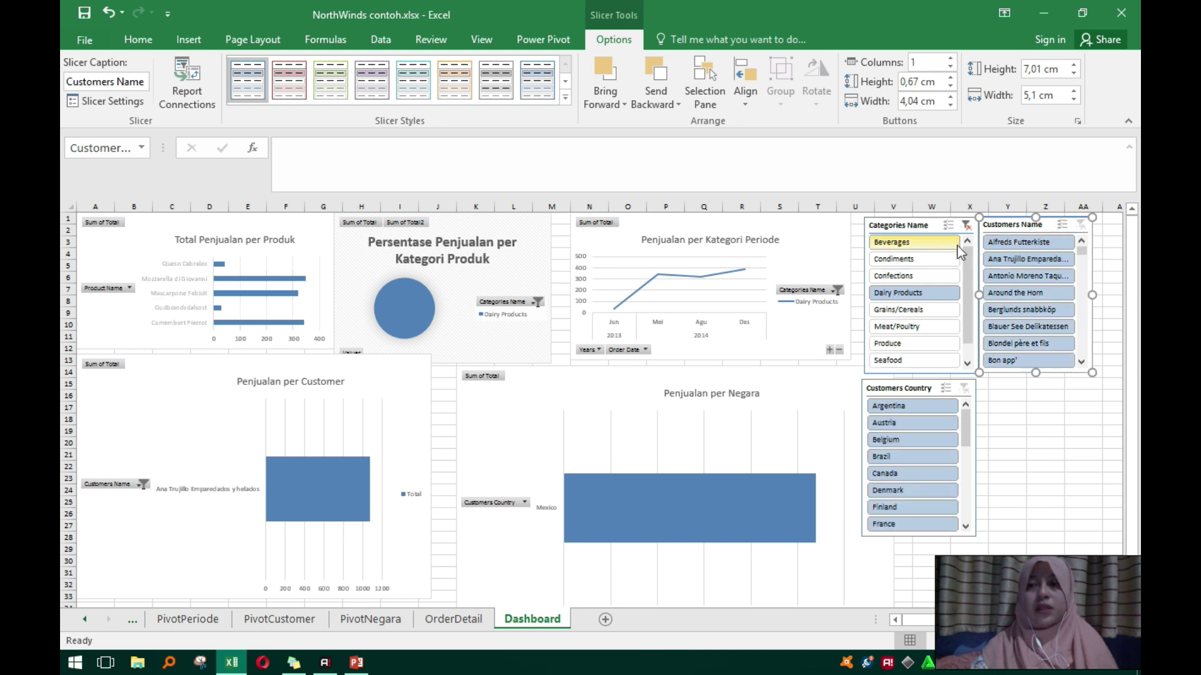
Filter the charts to Meat/Poultry sales in Canada, and clear the filters on all slicers.
left_click(910, 328)
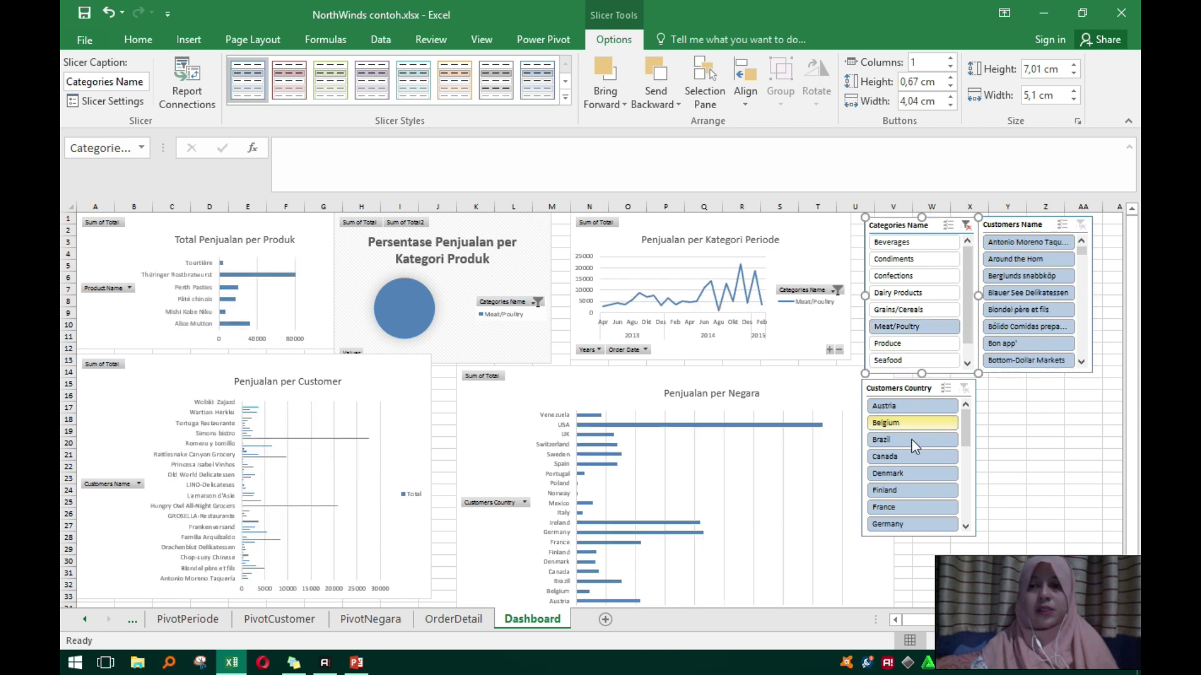
left_click(918, 462)
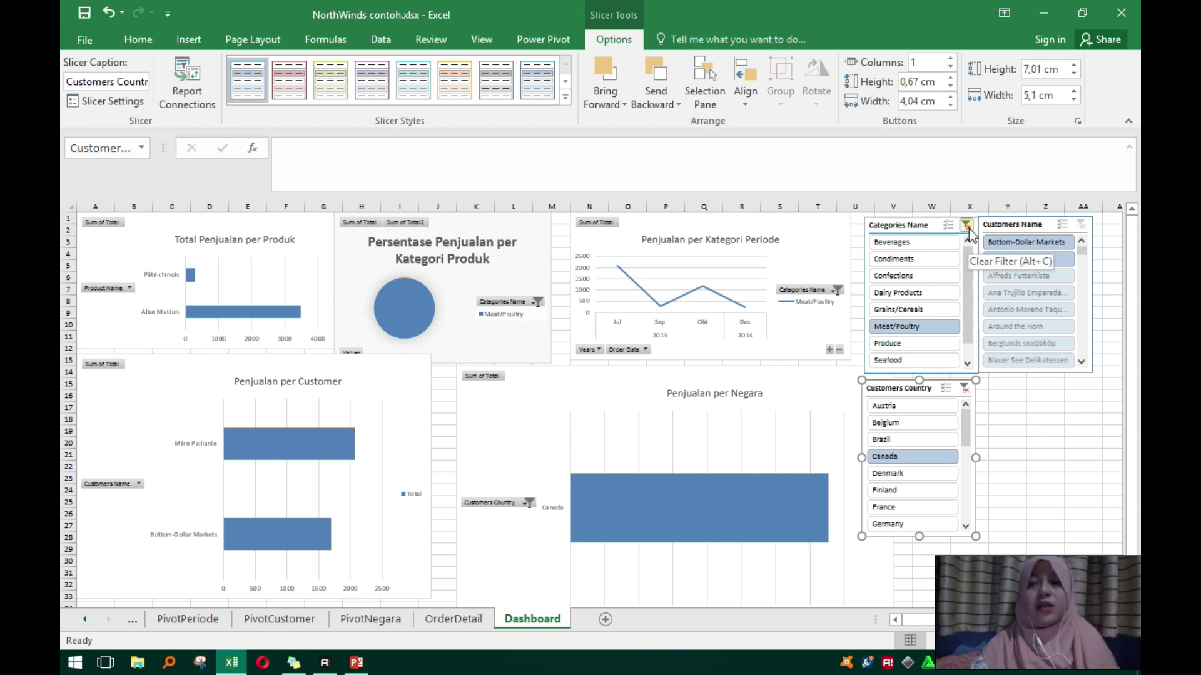
left_click(964, 388)
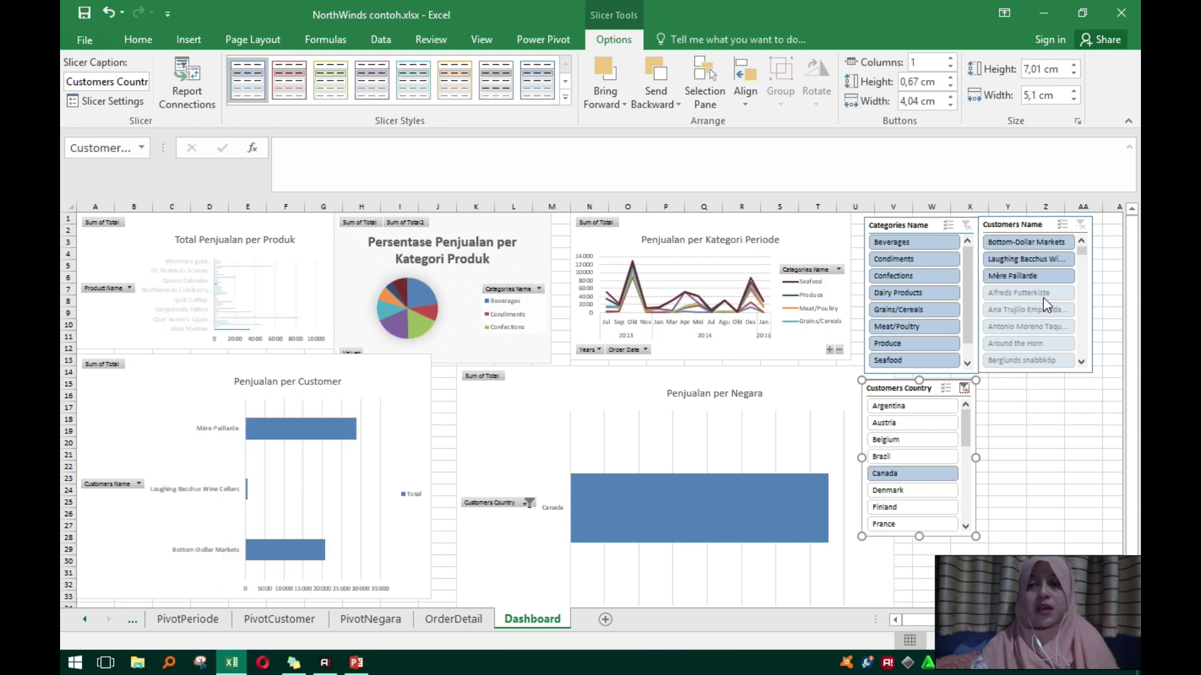
left_click(1080, 225)
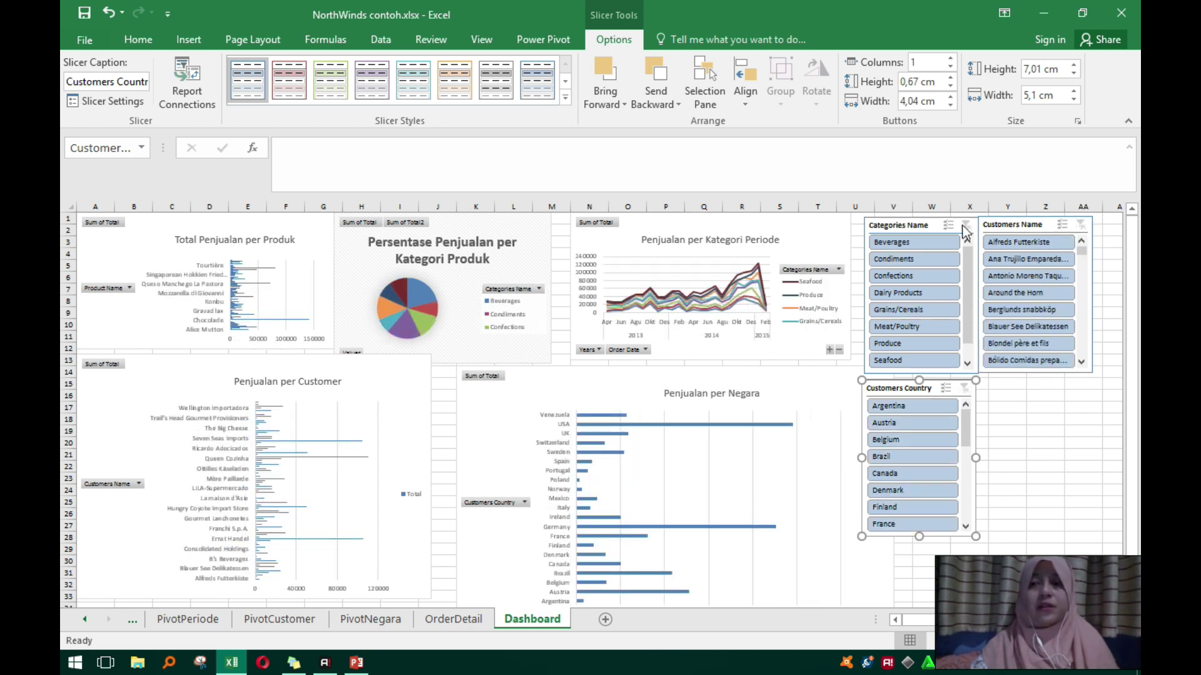
Filter the charts by the categories Confections, Seafood, Produce and Meat/Poultry in turn.
left_click(925, 226)
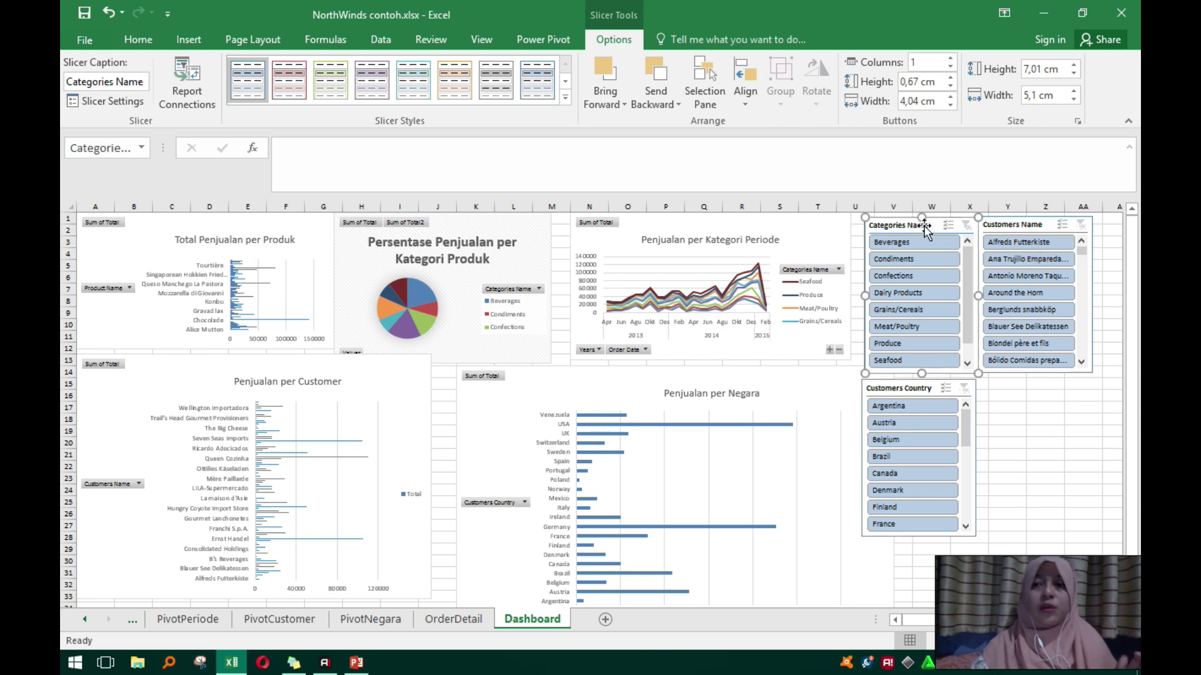
left_click(912, 276)
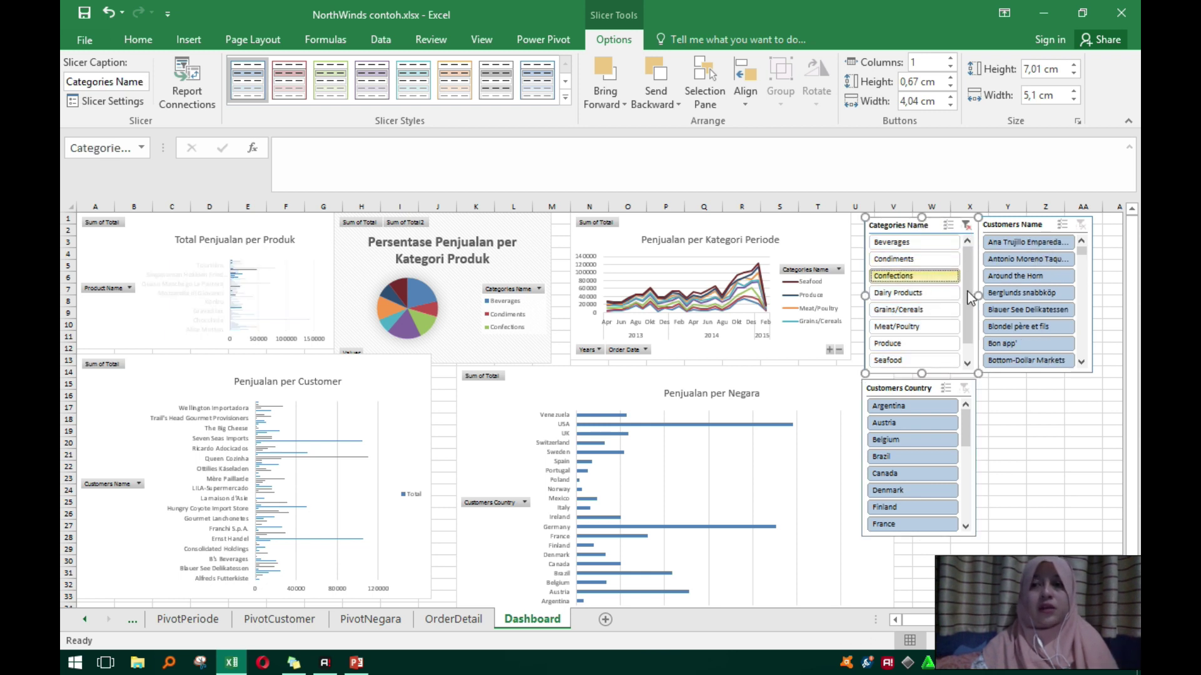
scroll(954, 347, "down", 1)
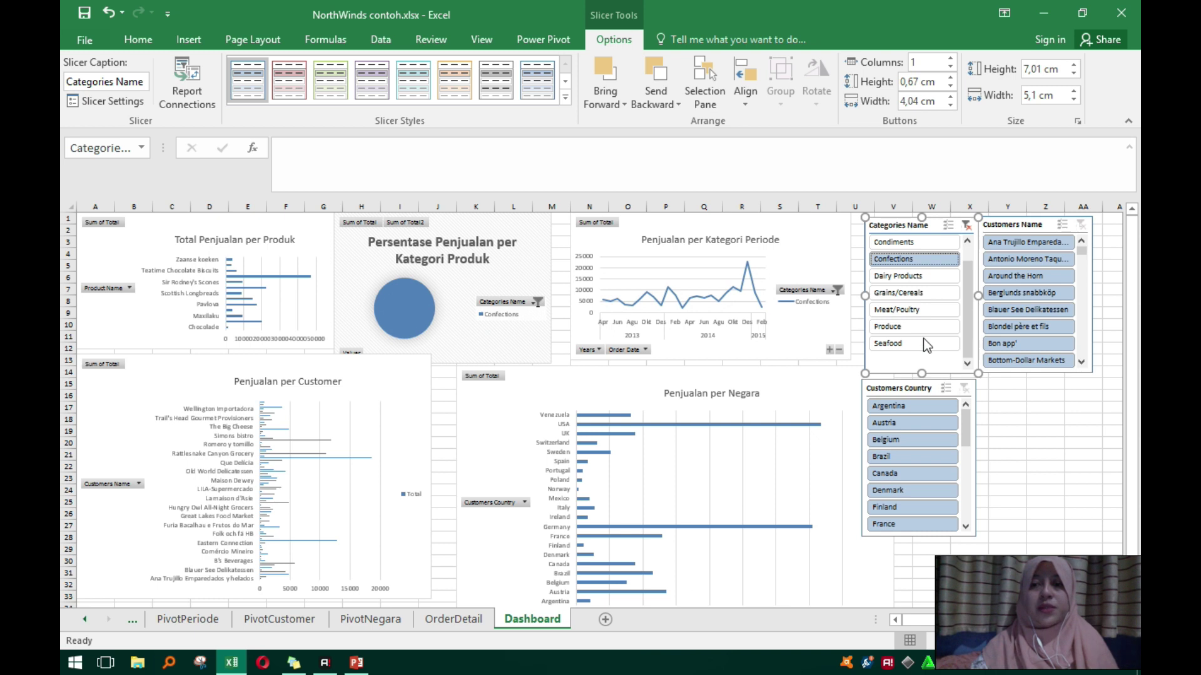
left_click(926, 343)
left_click(919, 329)
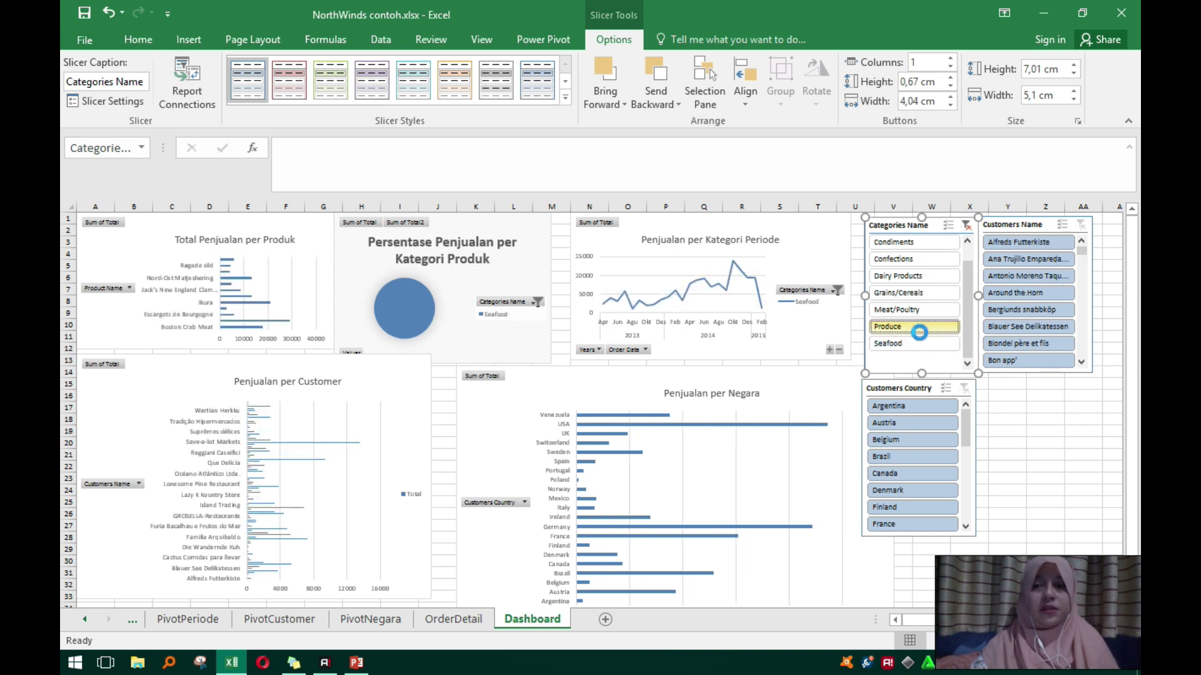
left_click(920, 310)
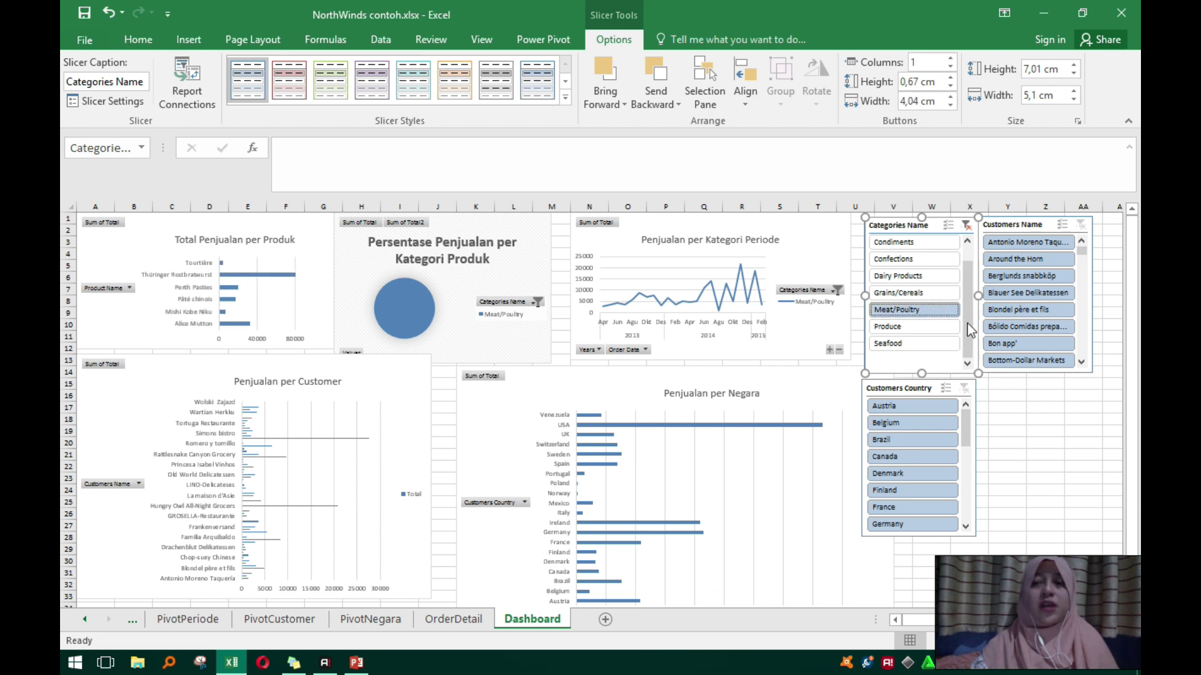
Filter the charts by Beverages, Condiments, Confections, Dairy Products and Grains/Cereals, one category at a time.
scroll(970, 330, "up", 2)
left_click(891, 244)
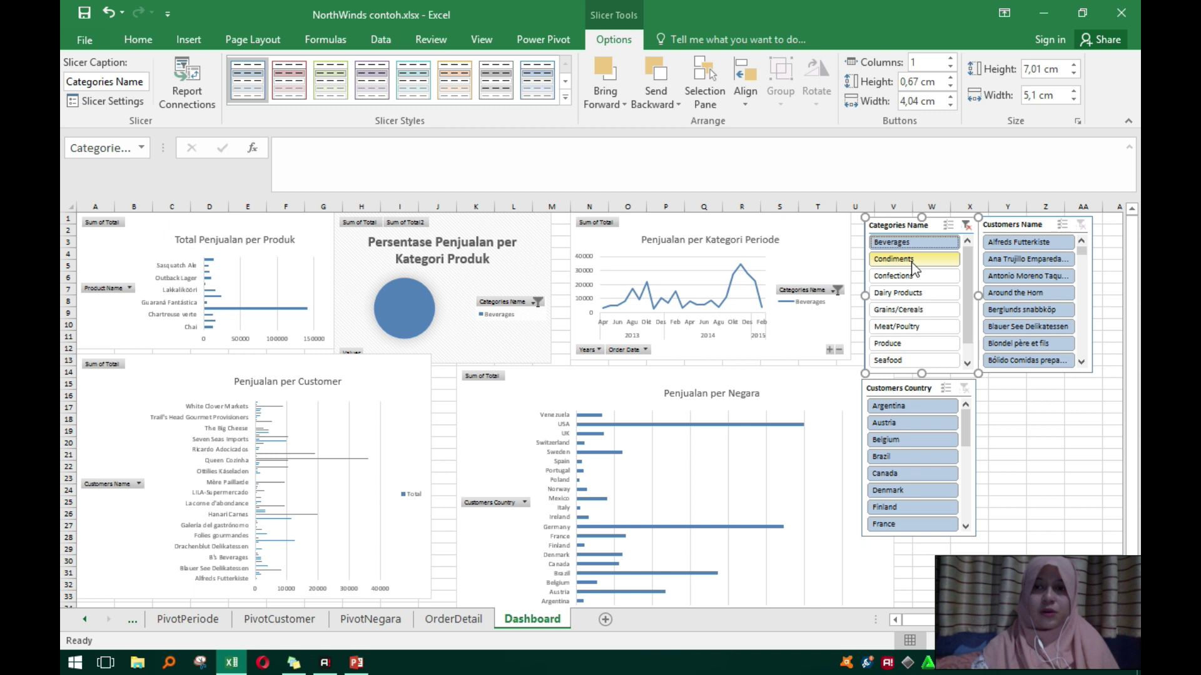
left_click(912, 262)
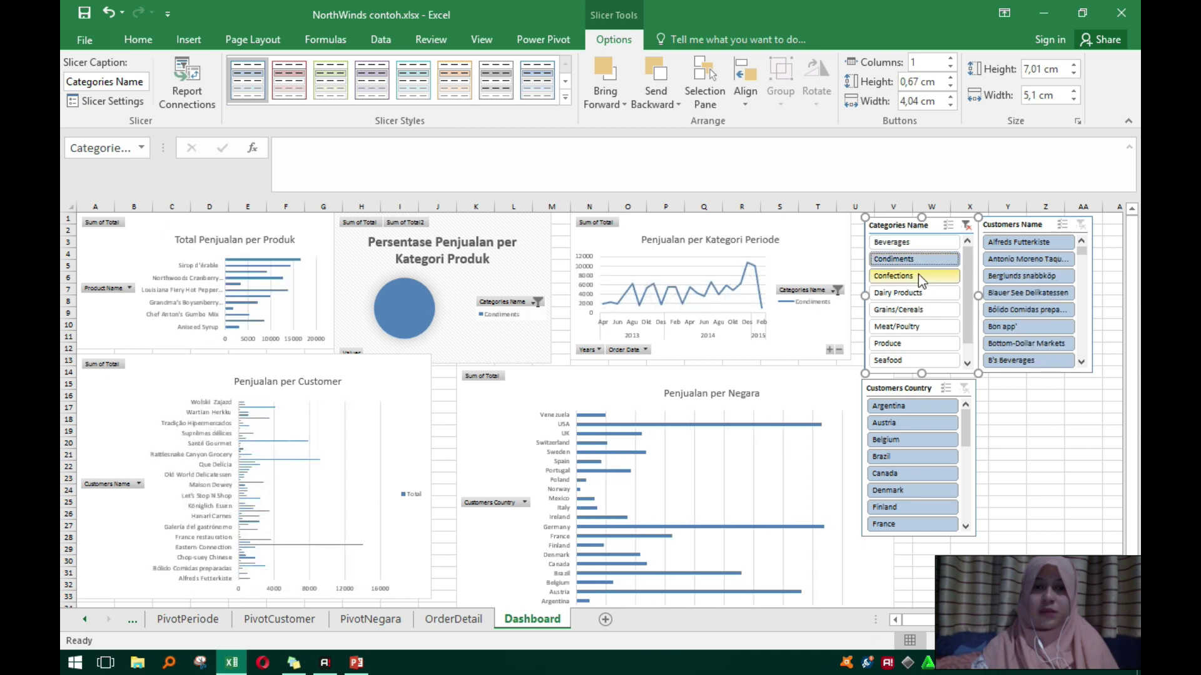
left_click(918, 275)
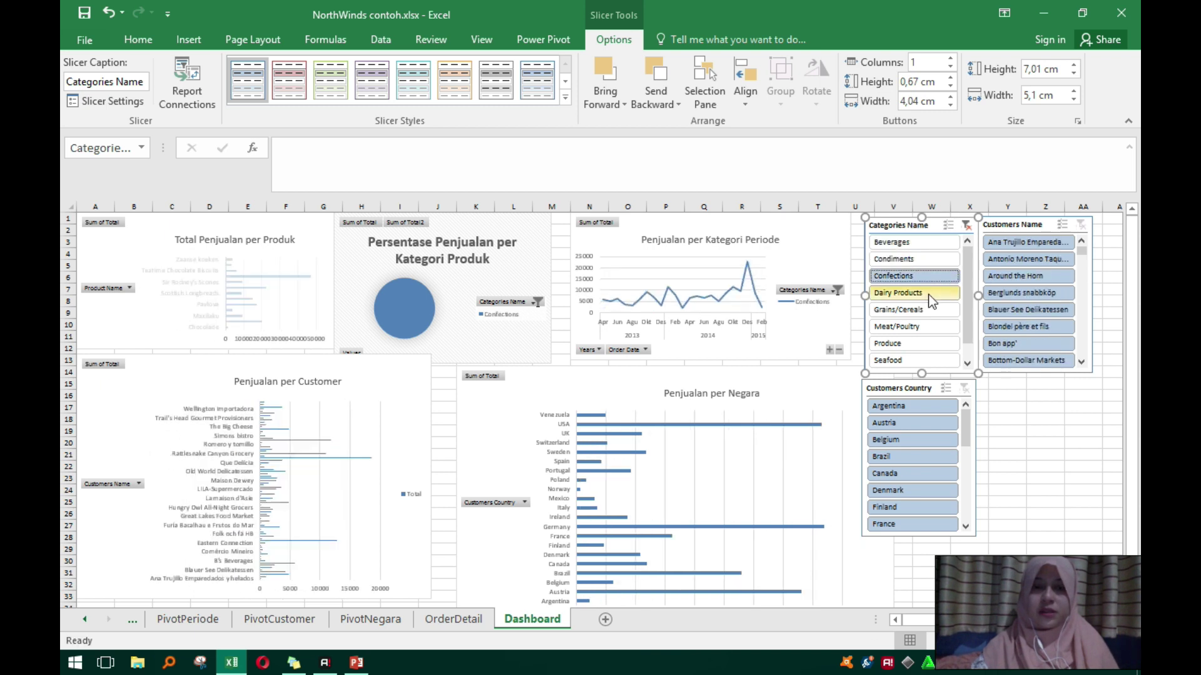
left_click(918, 293)
left_click(930, 310)
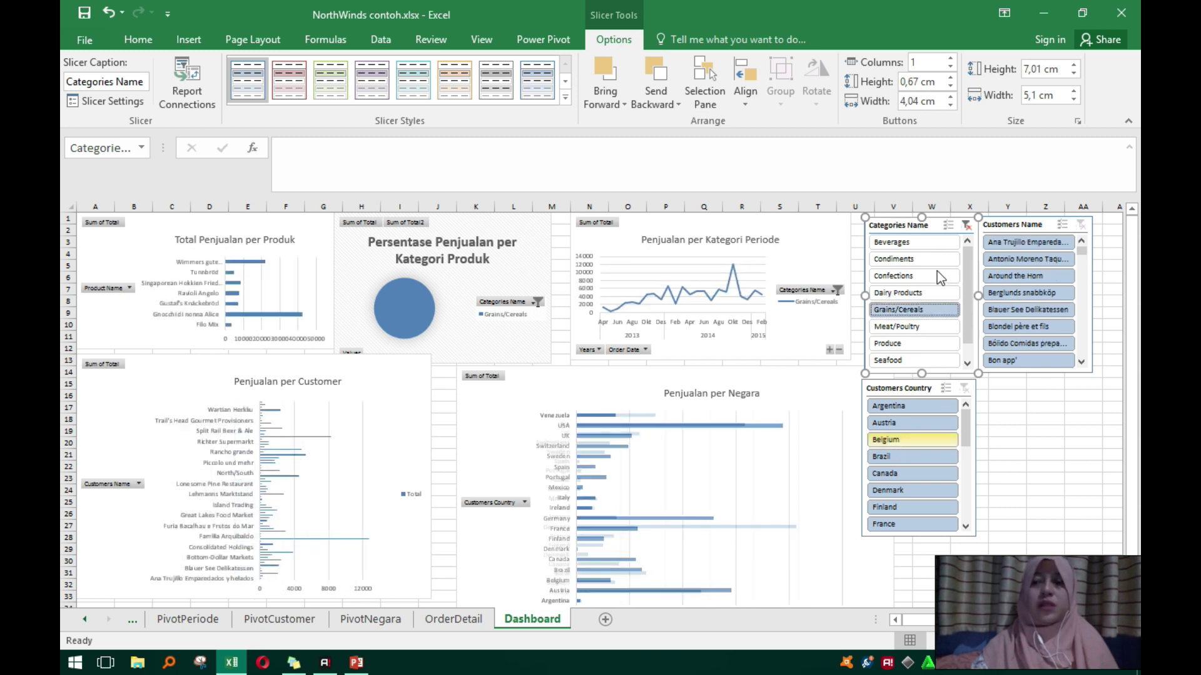
Narrow the charts to Austria with the Customers Country slicer, and clear the category and country filters.
left_click(918, 423)
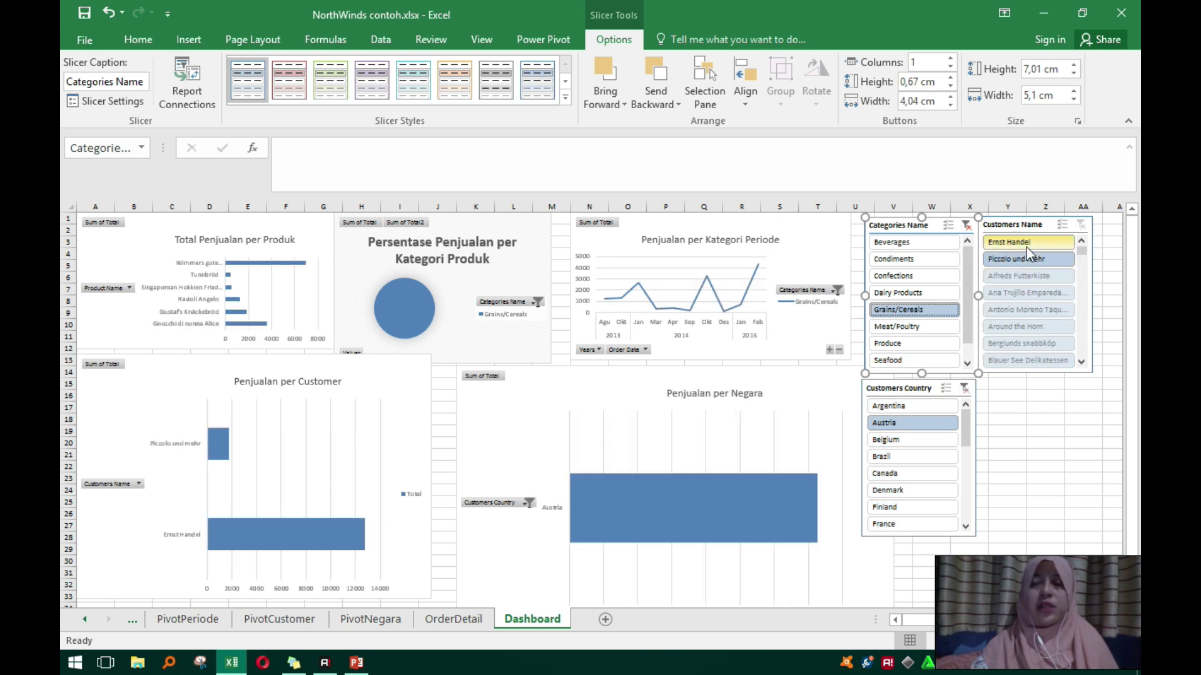
left_click(967, 225)
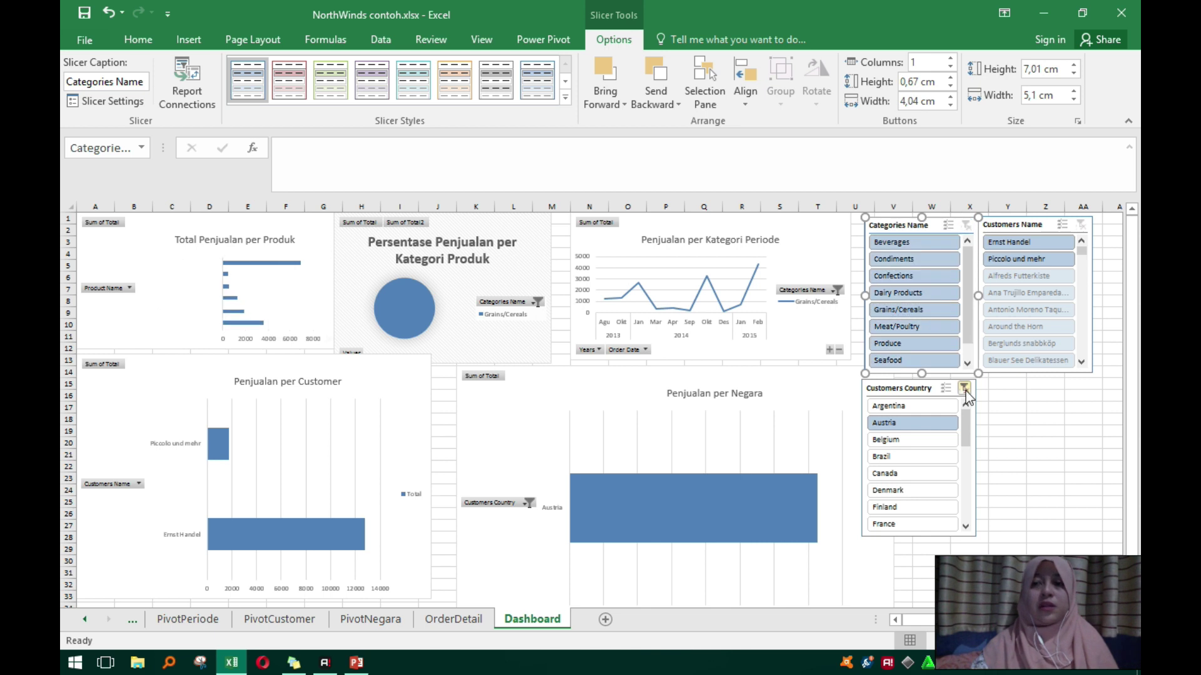
left_click(965, 389)
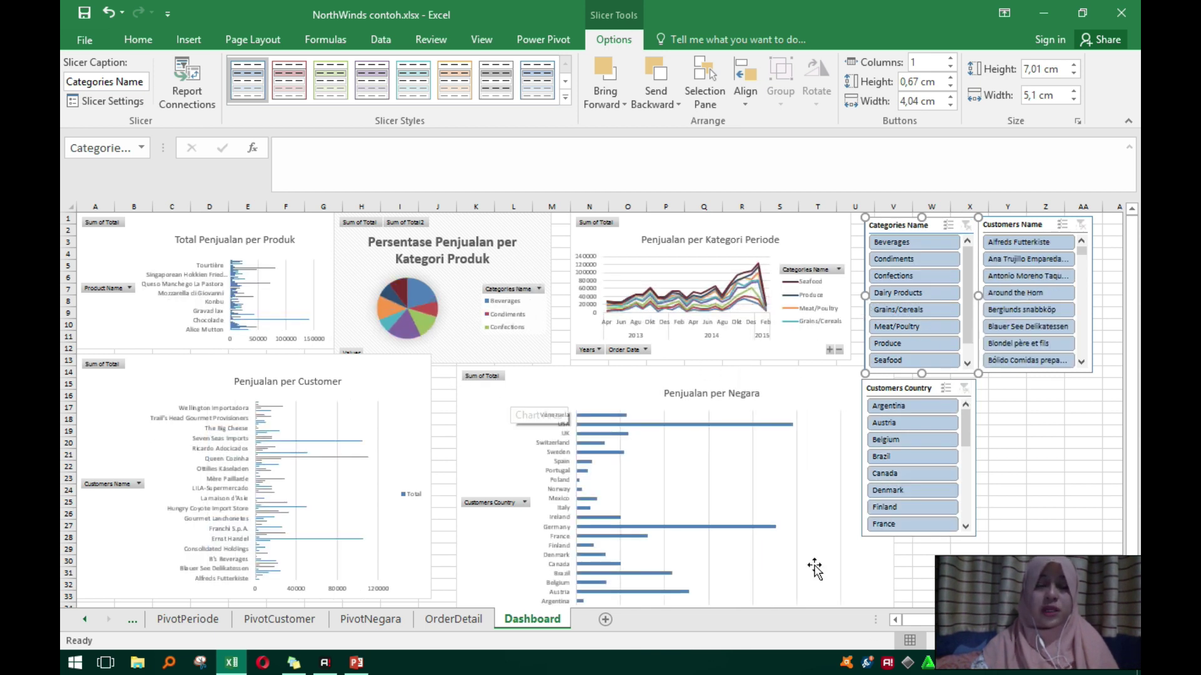
left_click(1094, 640)
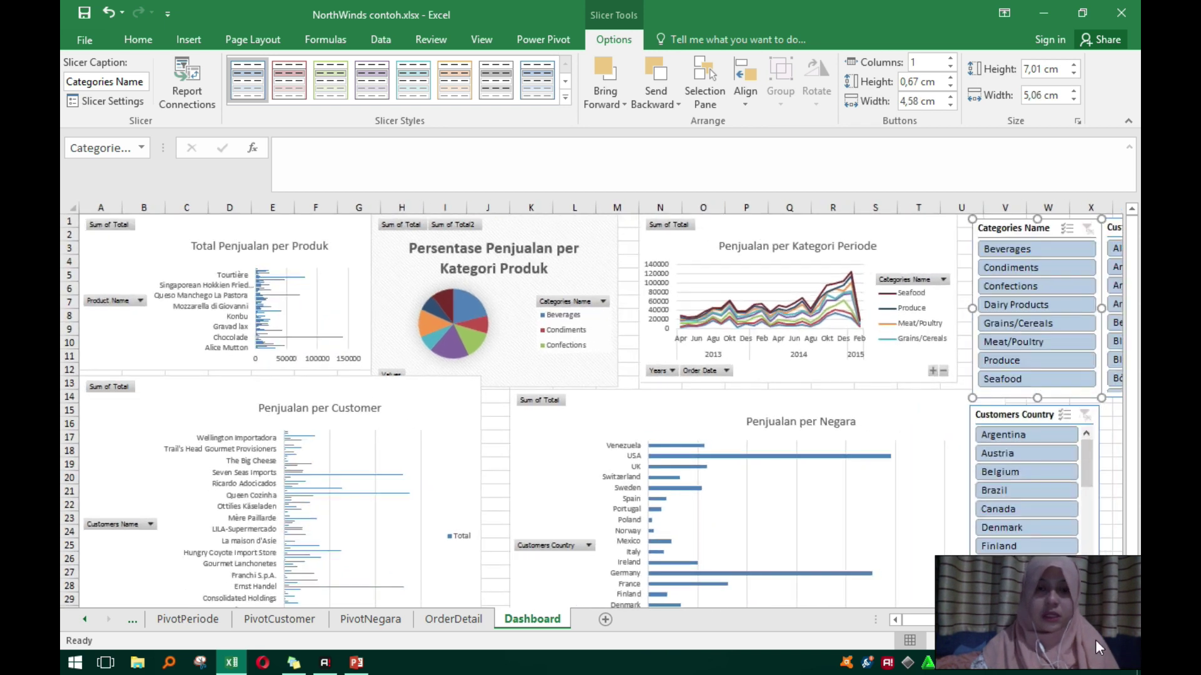
Enlarge the Persentase Penjualan per Kategori Produk pie chart down to about row 15.
left_click(1094, 640)
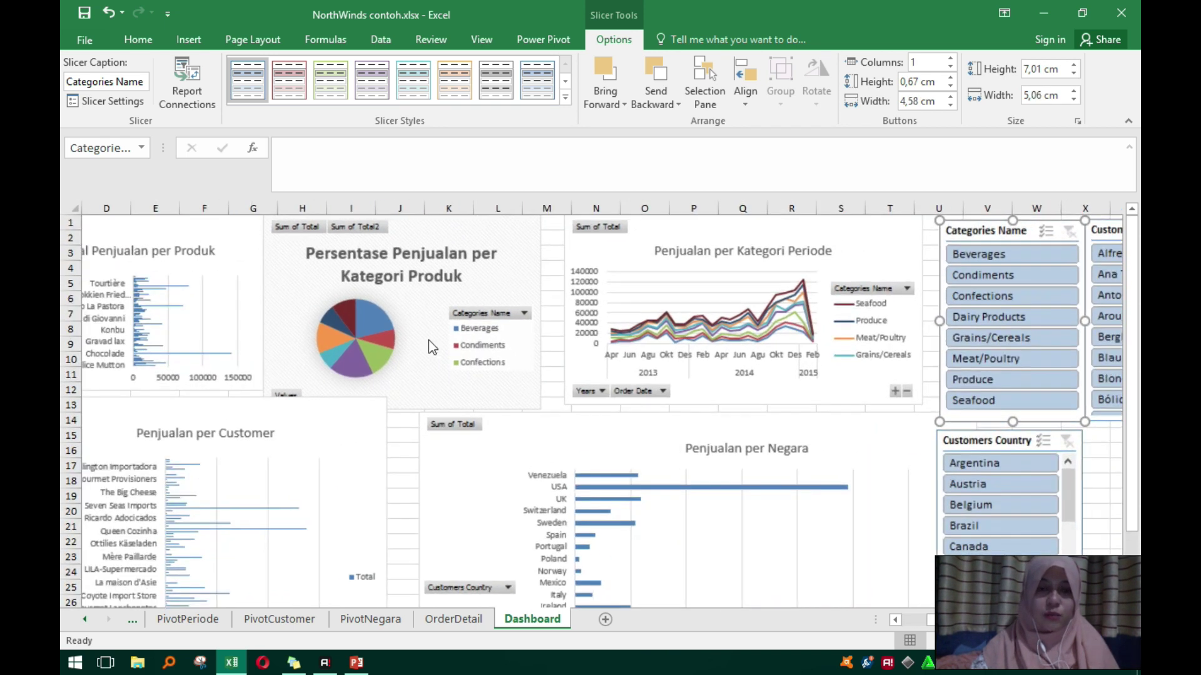
left_click(502, 322)
left_click_drag(546, 409, 579, 441)
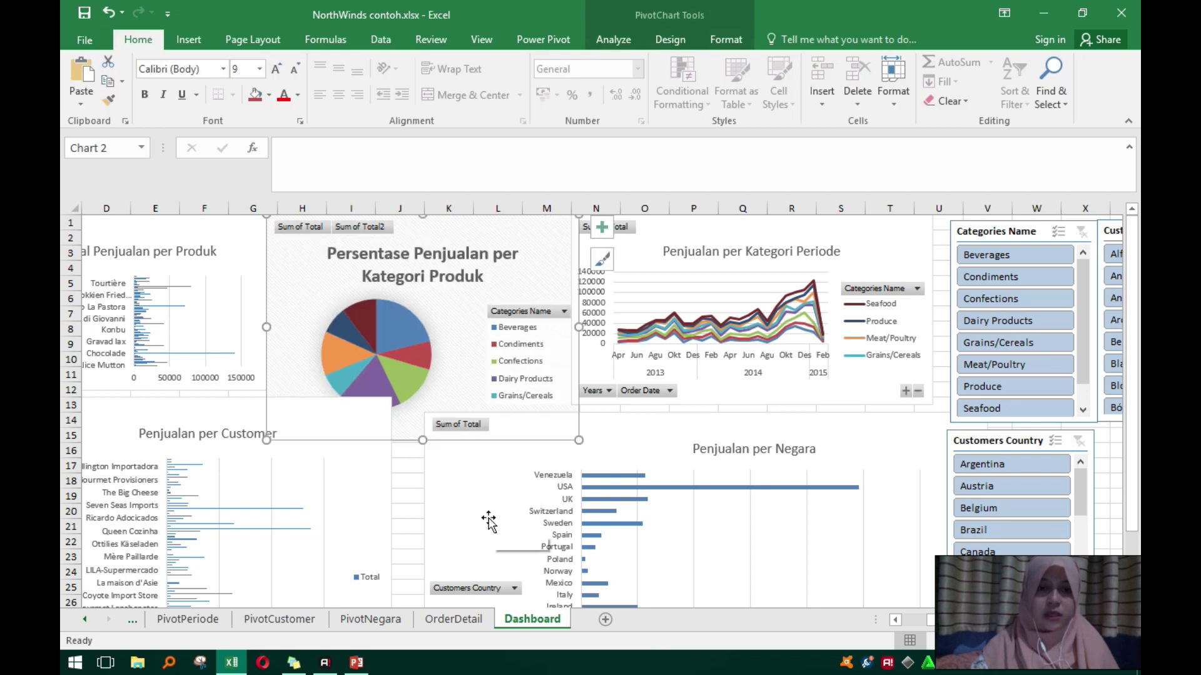
scroll(488, 520, "down", 2)
left_click(222, 428)
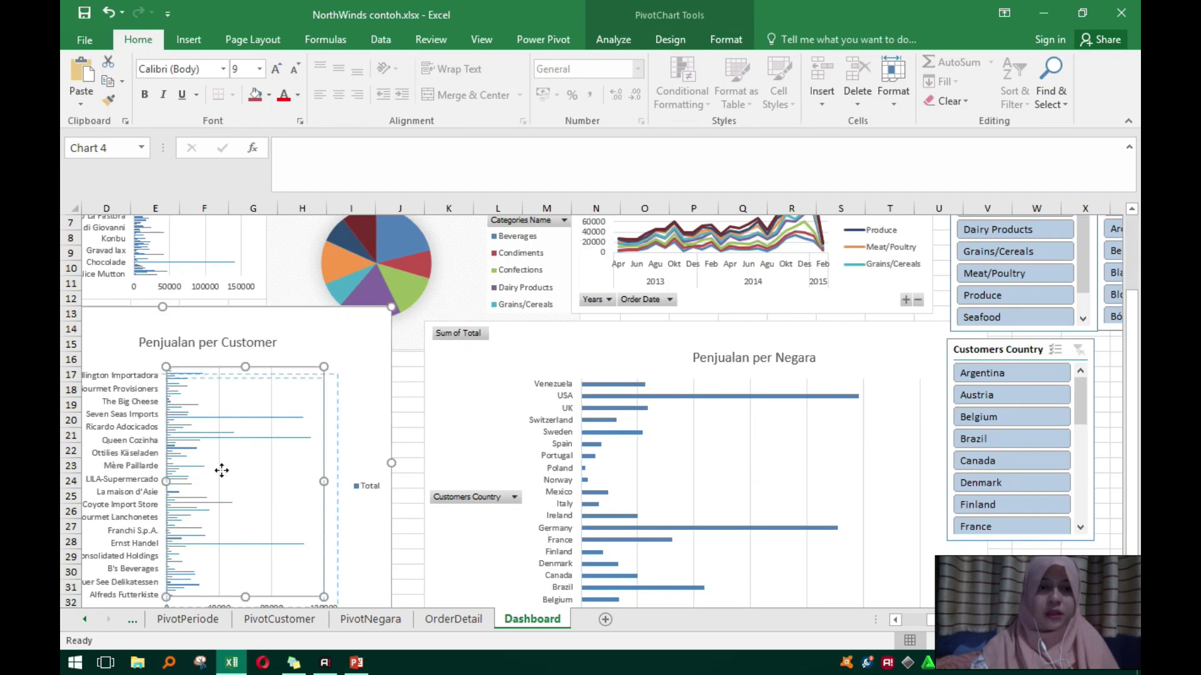
left_click_drag(226, 441, 328, 443)
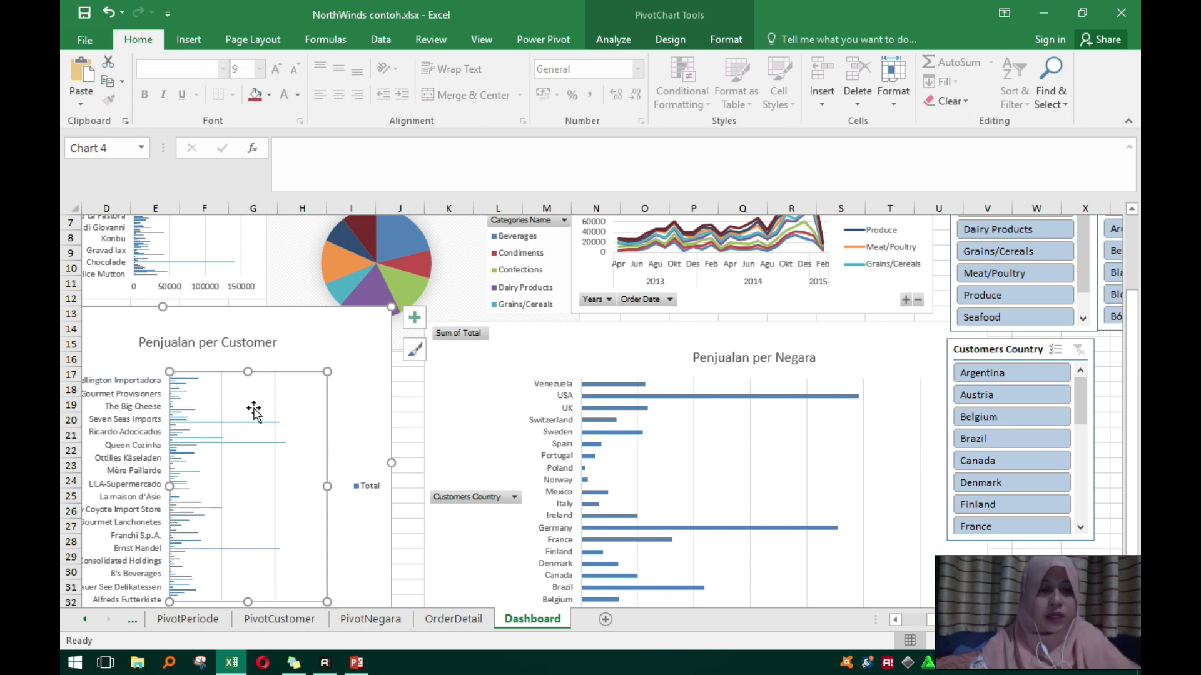
key("ctrl+z")
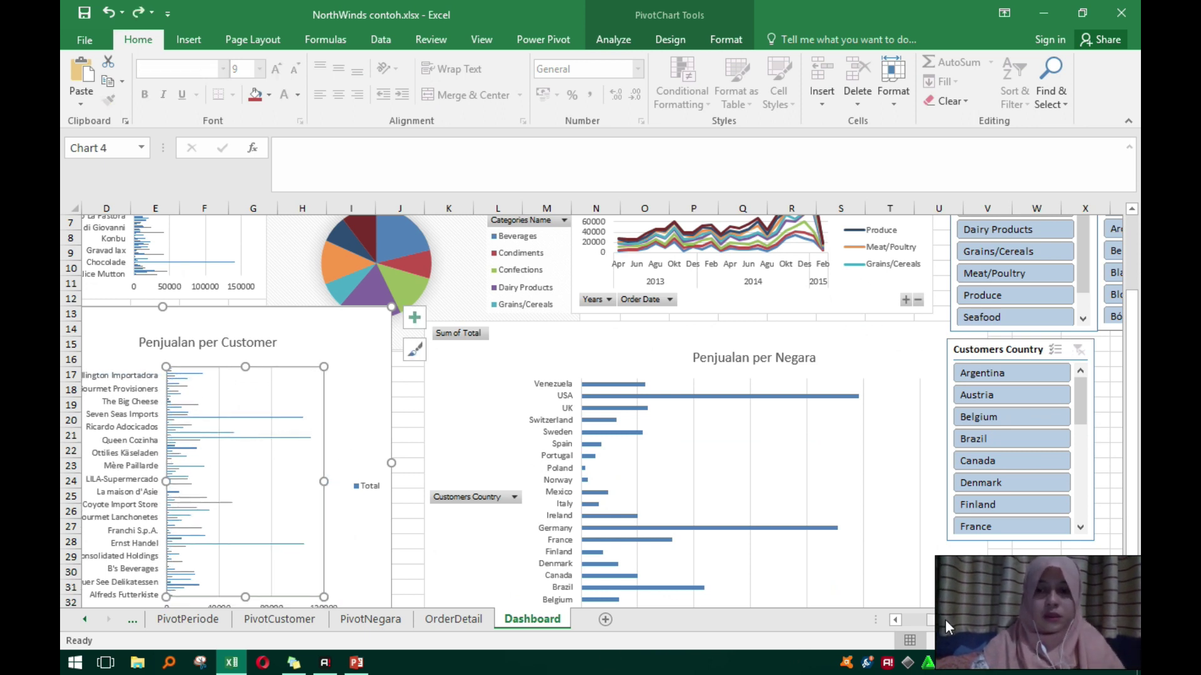
Move the Penjualan per Customer chart down to row 16 and extend the Total Penjualan per Produk chart down to row 15.
left_click_drag(946, 620, 919, 620)
left_click_drag(375, 319, 370, 362)
left_click(209, 286)
left_click_drag(248, 306, 268, 348)
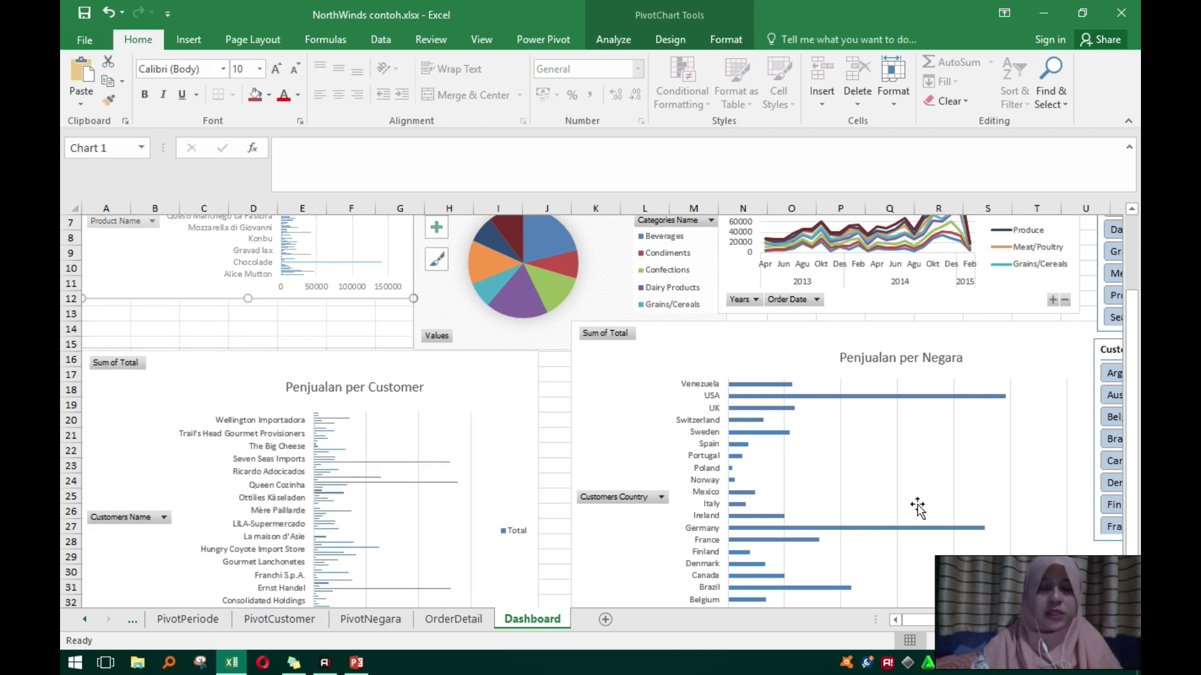
scroll(932, 519, "up", 2)
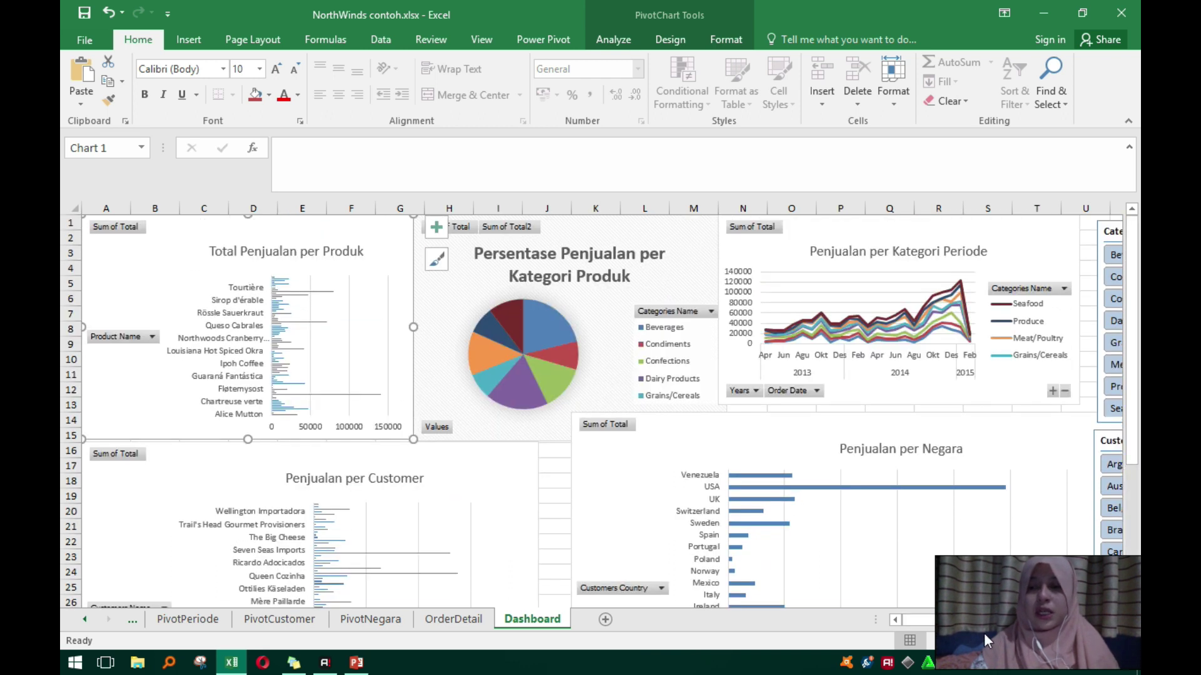
left_click(999, 642)
left_click(999, 642)
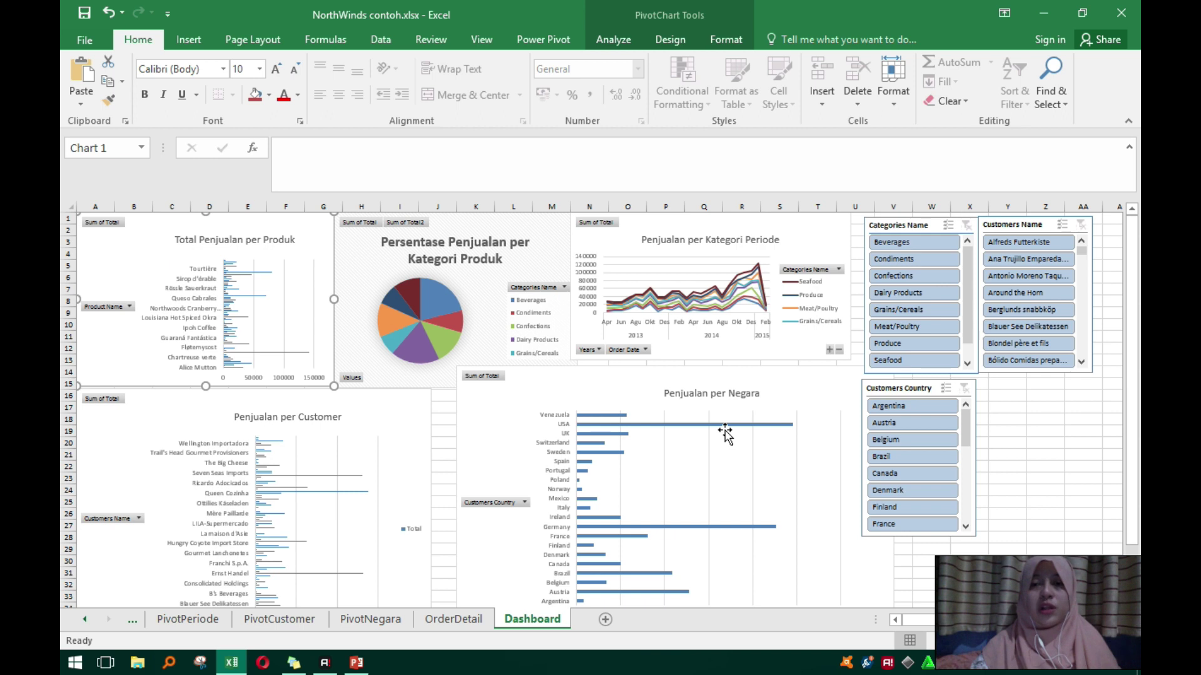
scroll(724, 430, "down", 2)
scroll(725, 431, "up", 2)
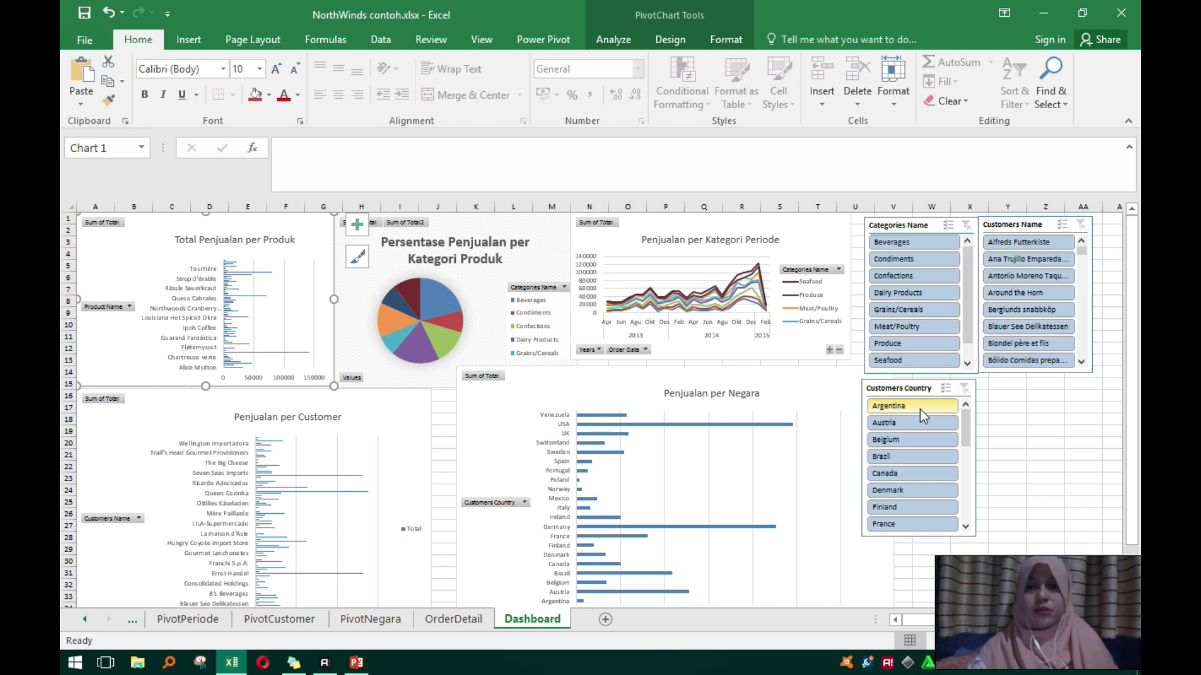
left_click(1040, 488)
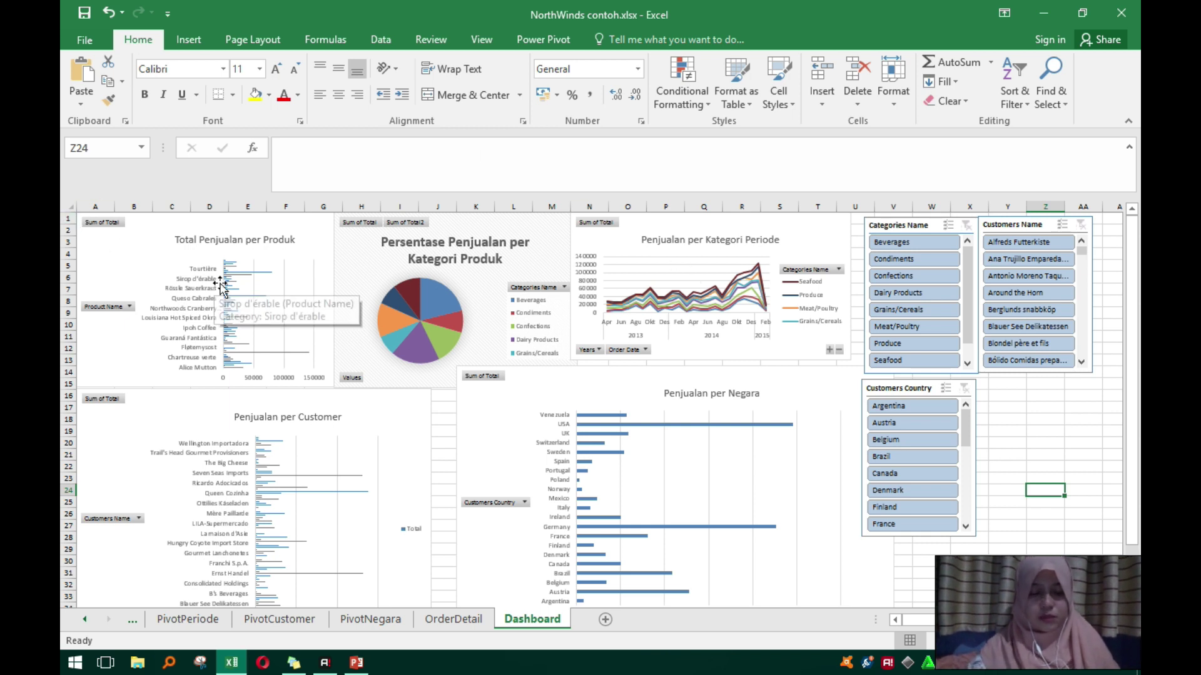
Insert an Order Date timeline from the Total Penjualan per Produk chart and place it over the Penjualan per Negara chart.
left_click(304, 225)
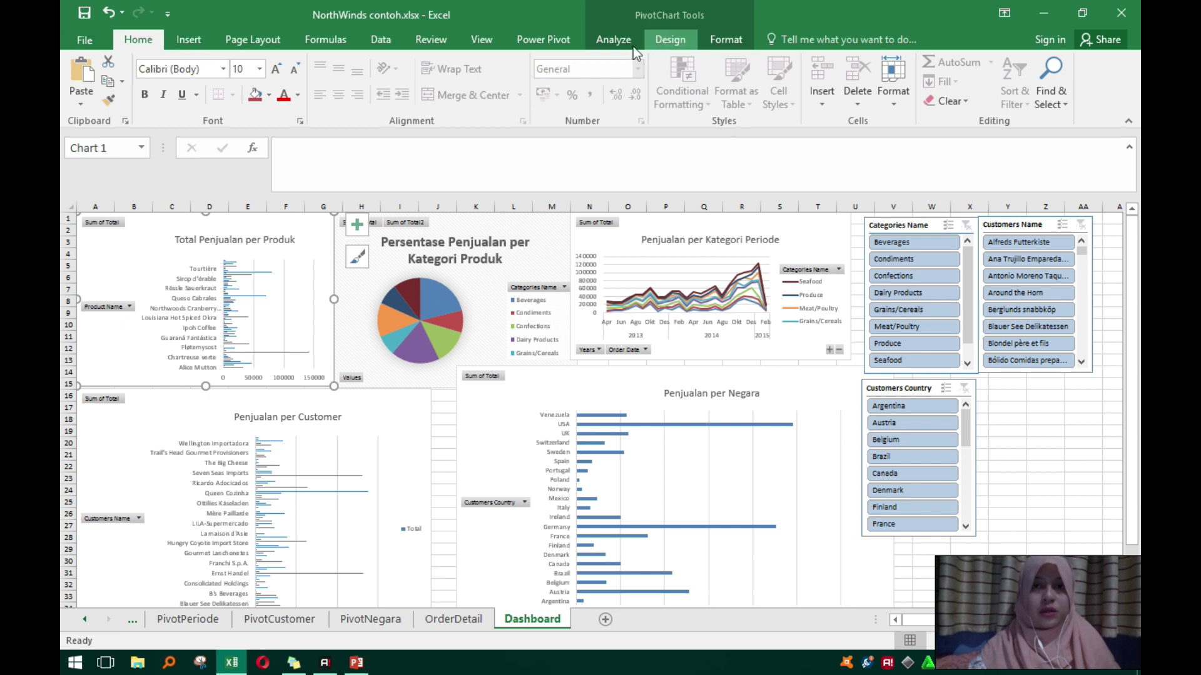
left_click(631, 52)
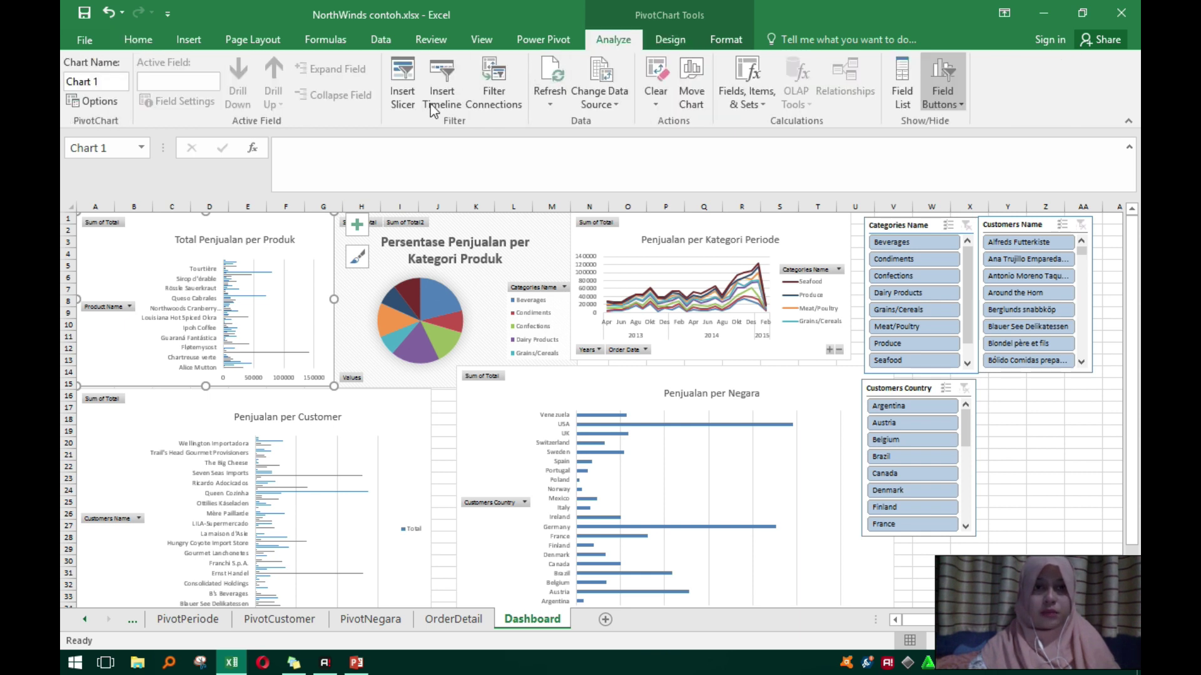
left_click(432, 110)
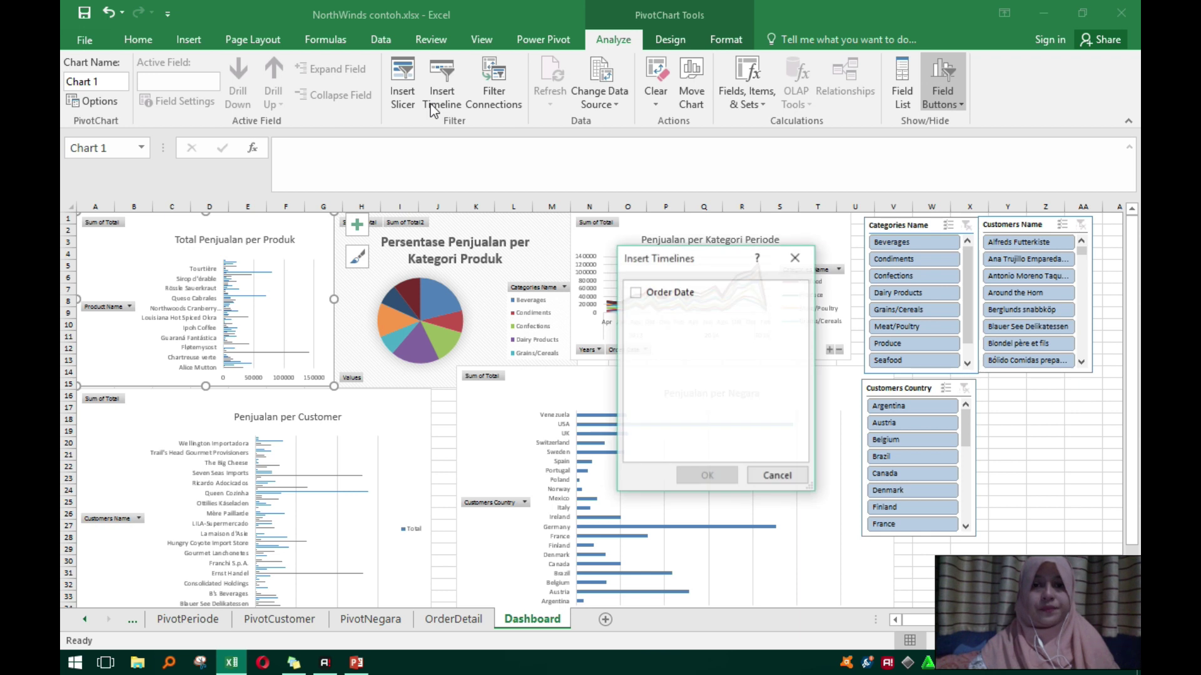
left_click(636, 293)
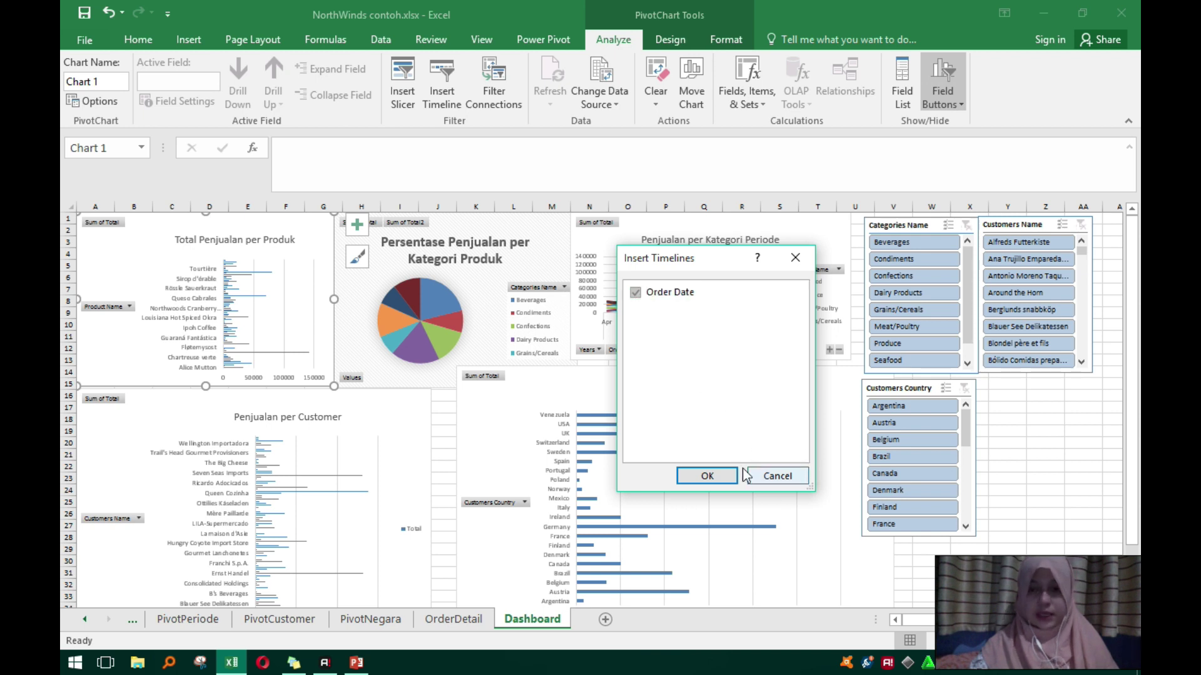
left_click(722, 475)
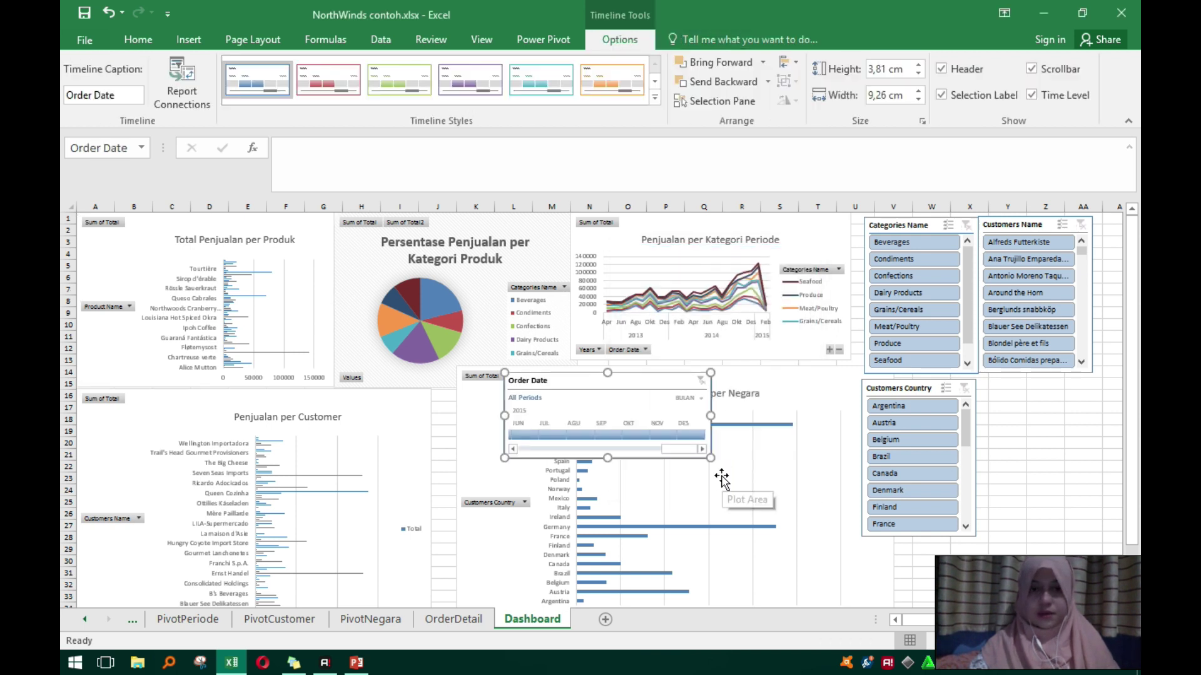
left_click_drag(571, 380, 635, 418)
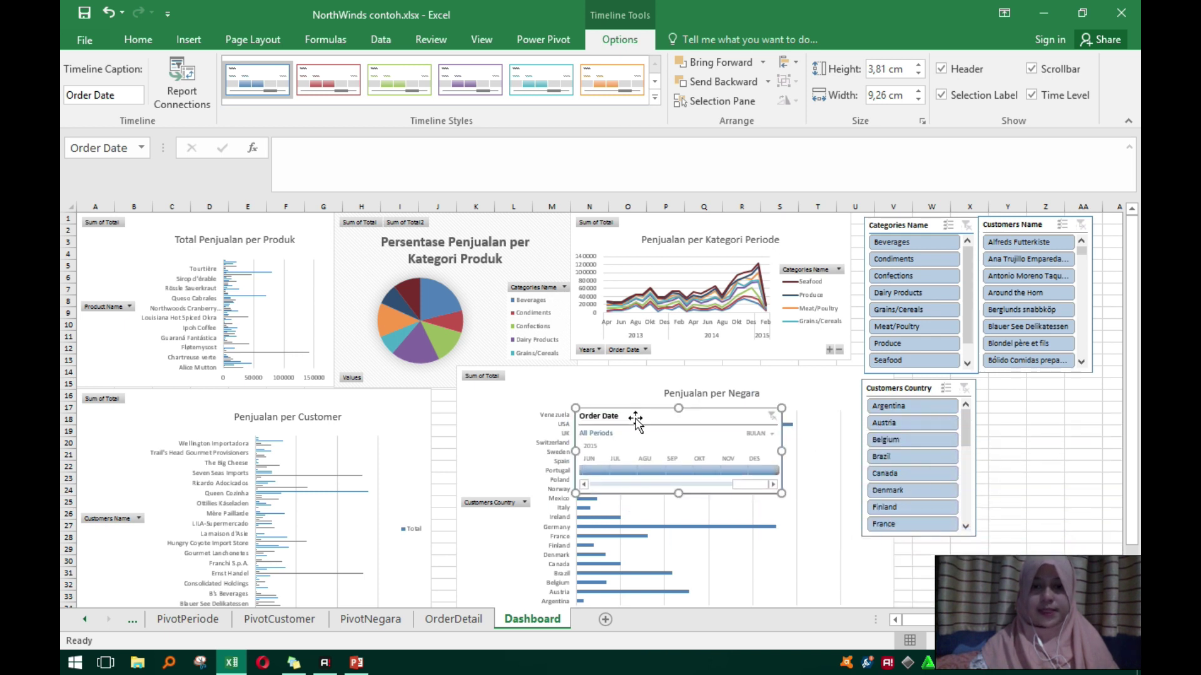
Connect the Order Date timeline to the pivot tables on the PivotCategory, PivotCustomer, PivotNegara and PivotPeriode sheets as well.
left_click(180, 89)
left_click(588, 358)
left_click(587, 373)
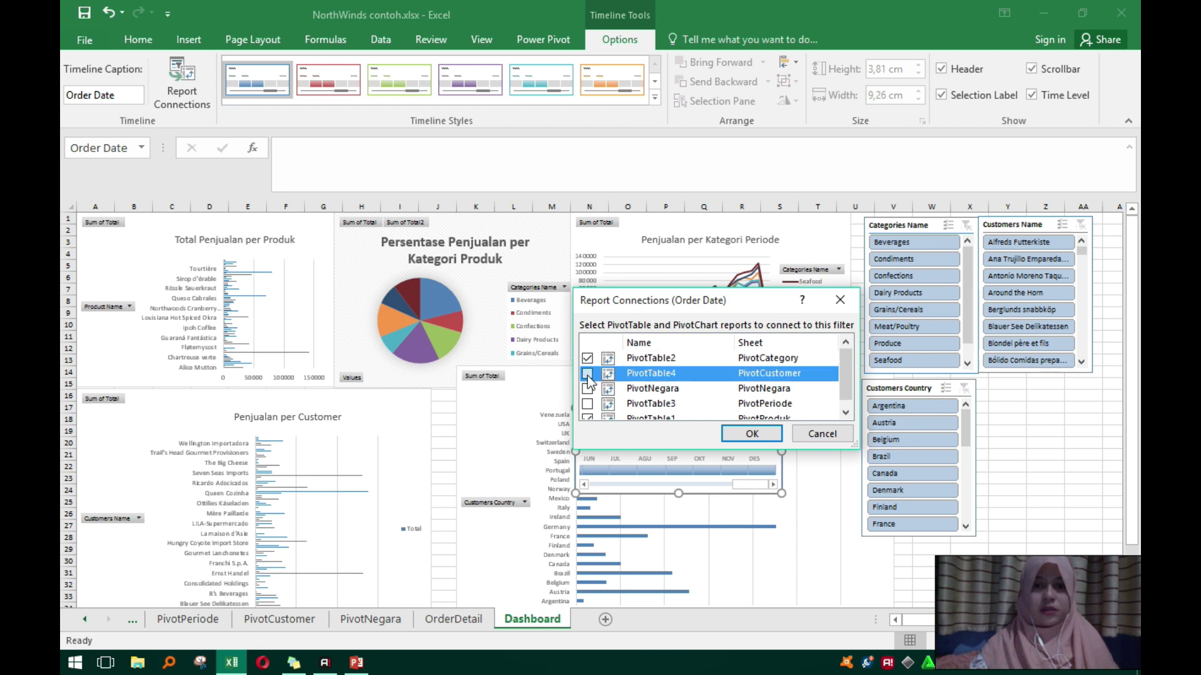
left_click(588, 389)
left_click(587, 404)
scroll(626, 413, "down", 1)
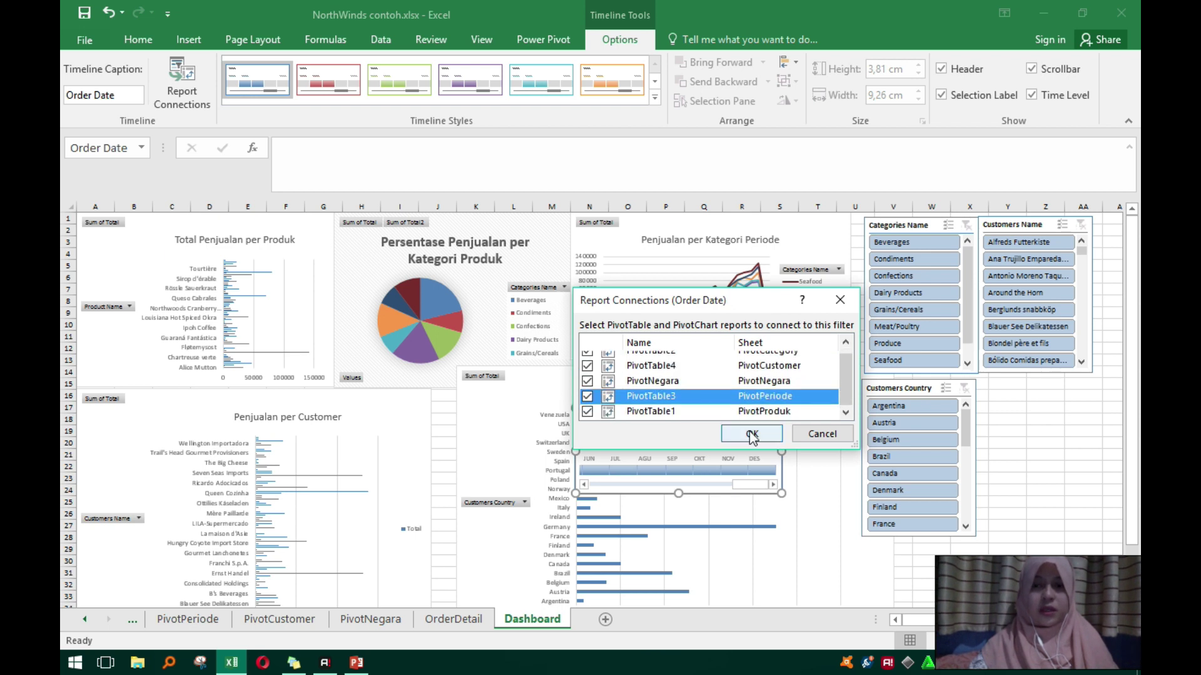
left_click(752, 432)
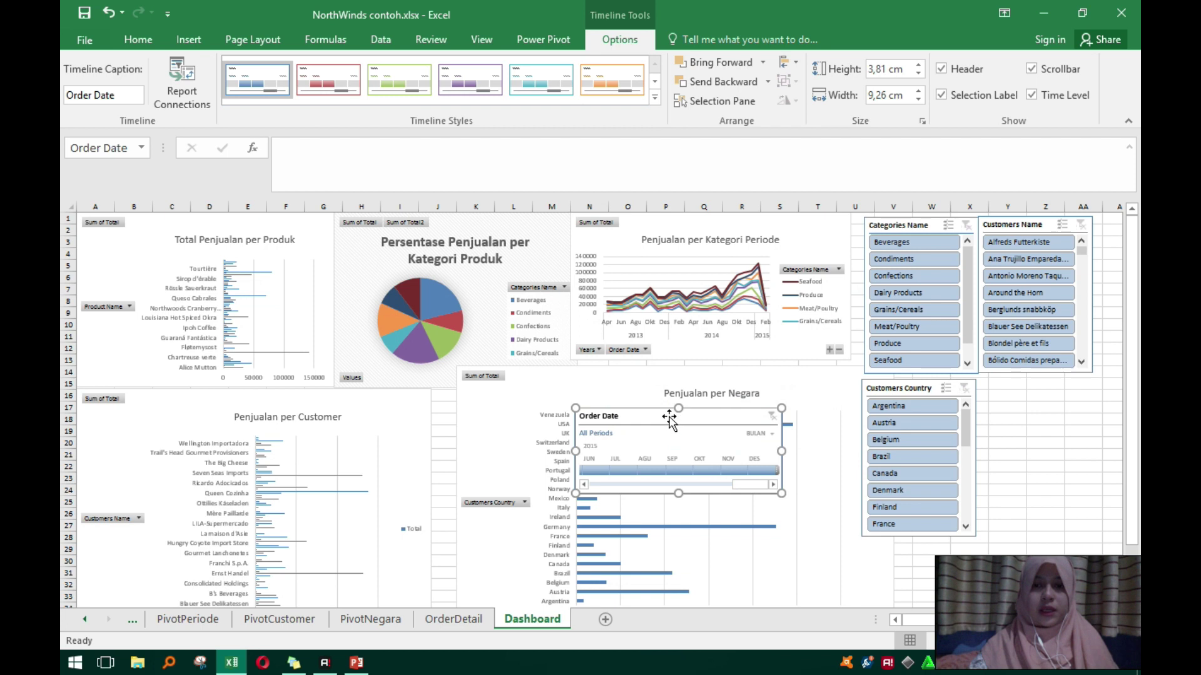
Move the Order Date timeline beside the Customers Country slicer.
left_click_drag(656, 420, 1067, 401)
left_click_drag(925, 620, 933, 620)
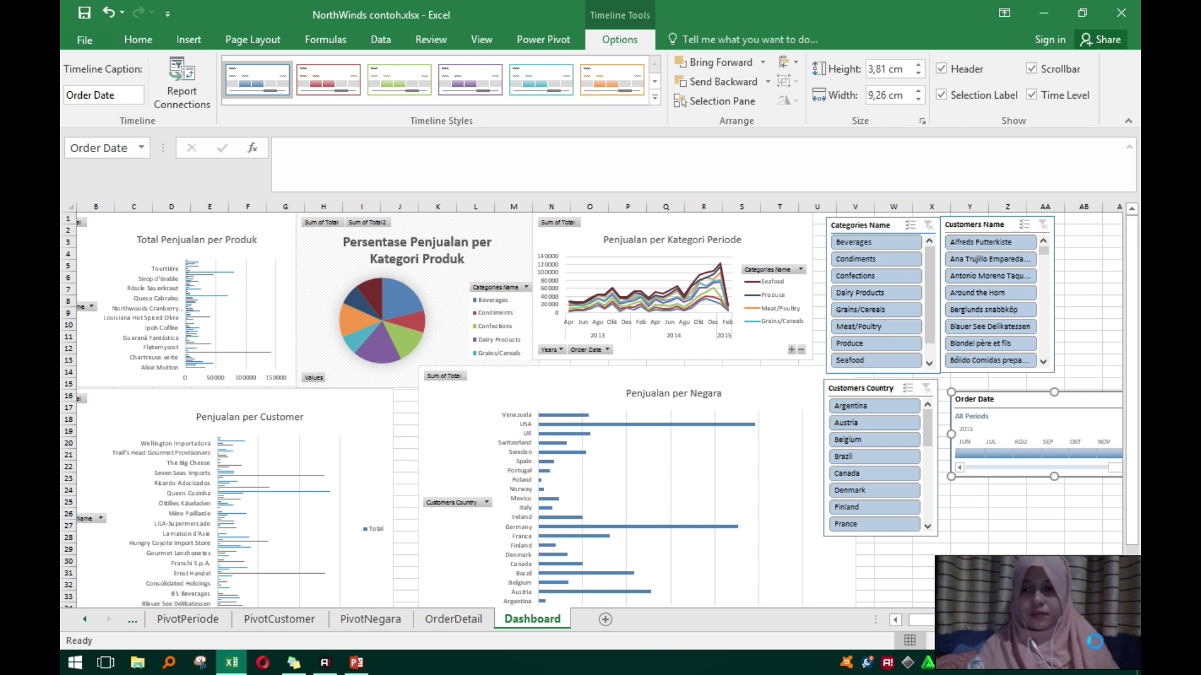
scroll(1101, 640, "up", 5)
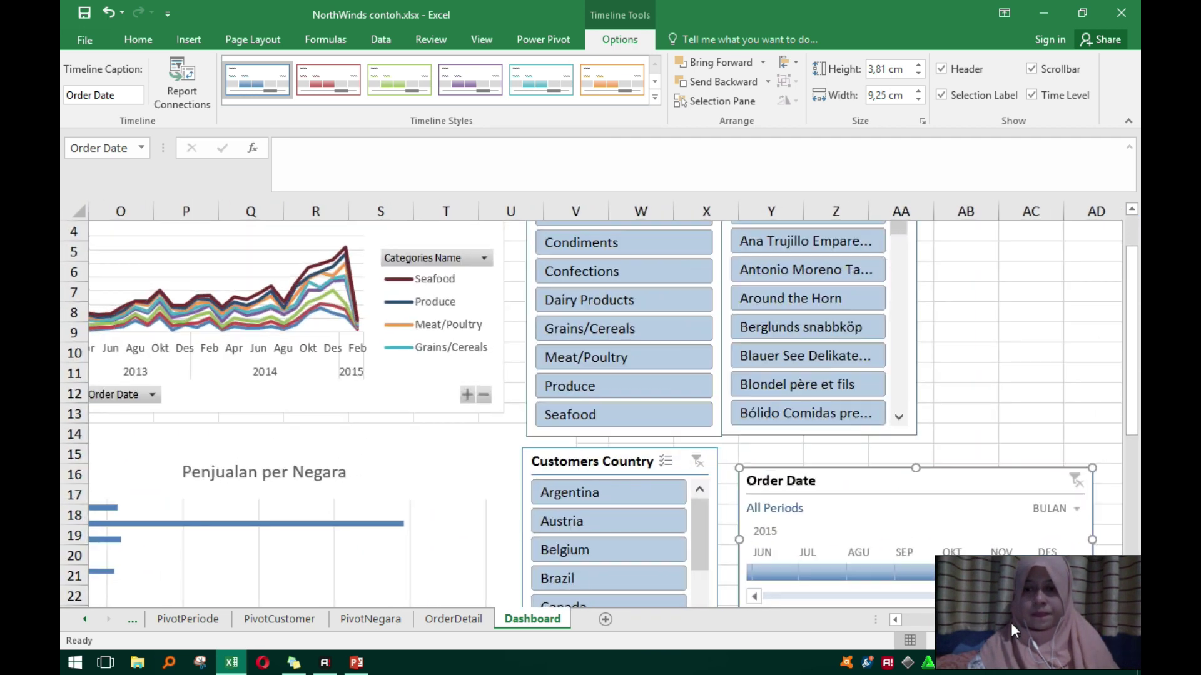
Move the Order Date timeline back over the charts and enlarge it to 5,1 cm high and 11,52 cm wide.
left_click_drag(948, 481, 277, 351)
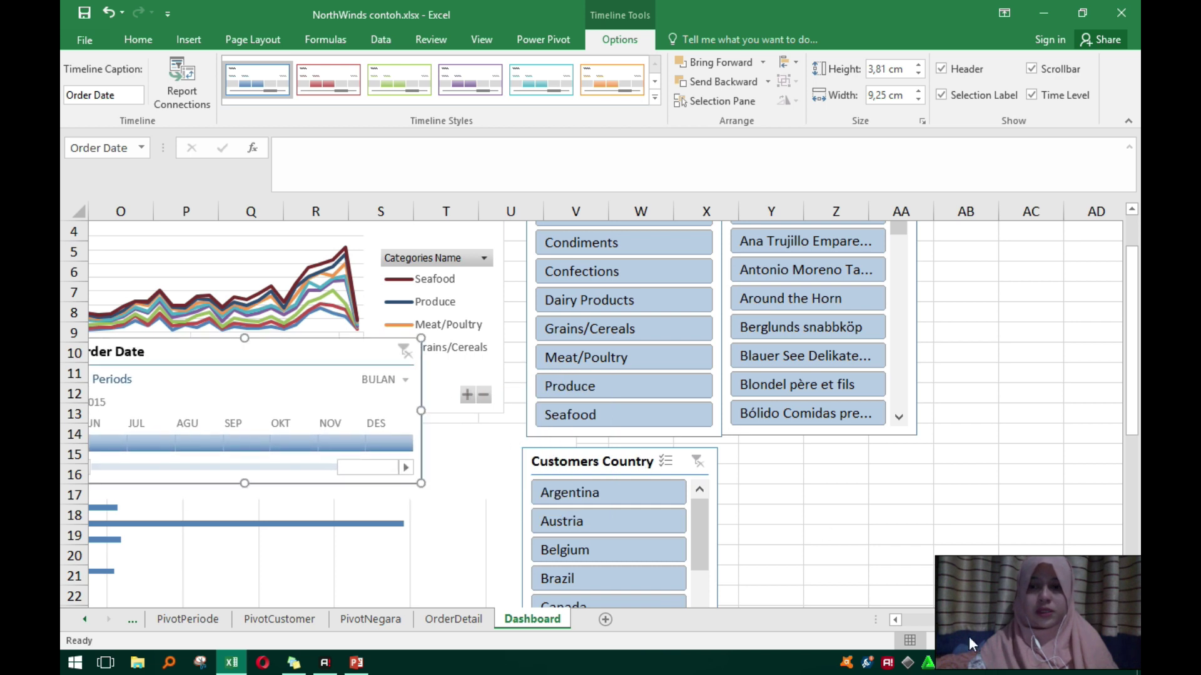
scroll(768, 621, "left", 10)
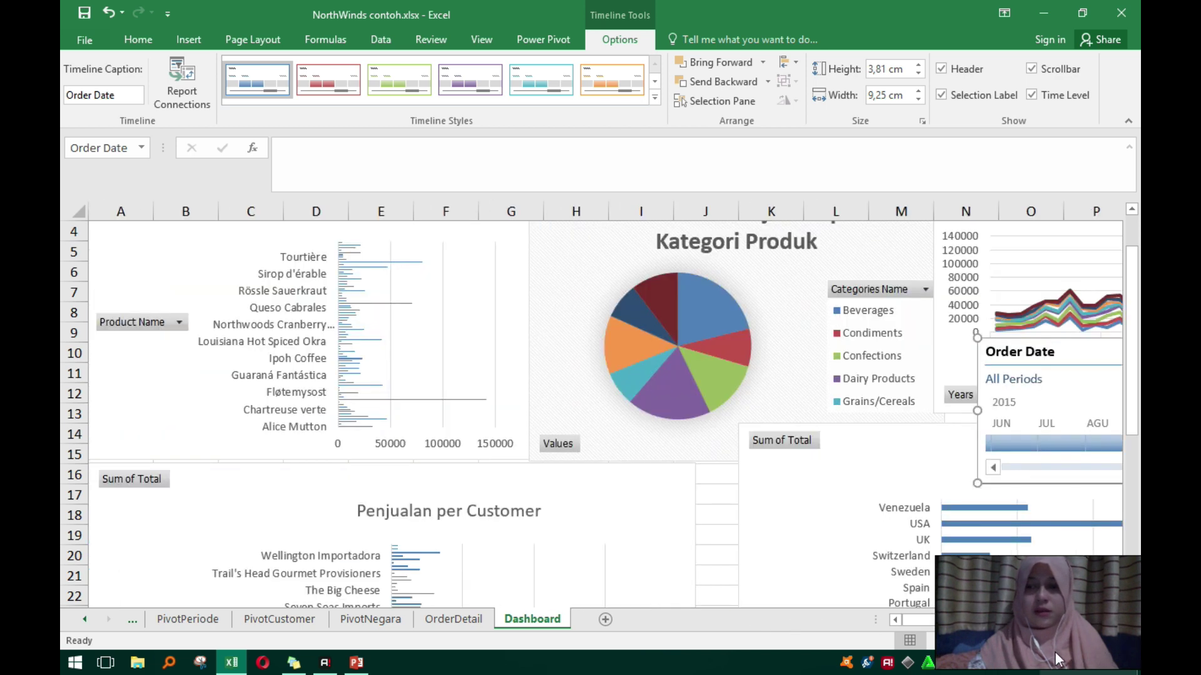
left_click(997, 642)
left_click(997, 642)
left_click(997, 641)
left_click(996, 642)
left_click(997, 642)
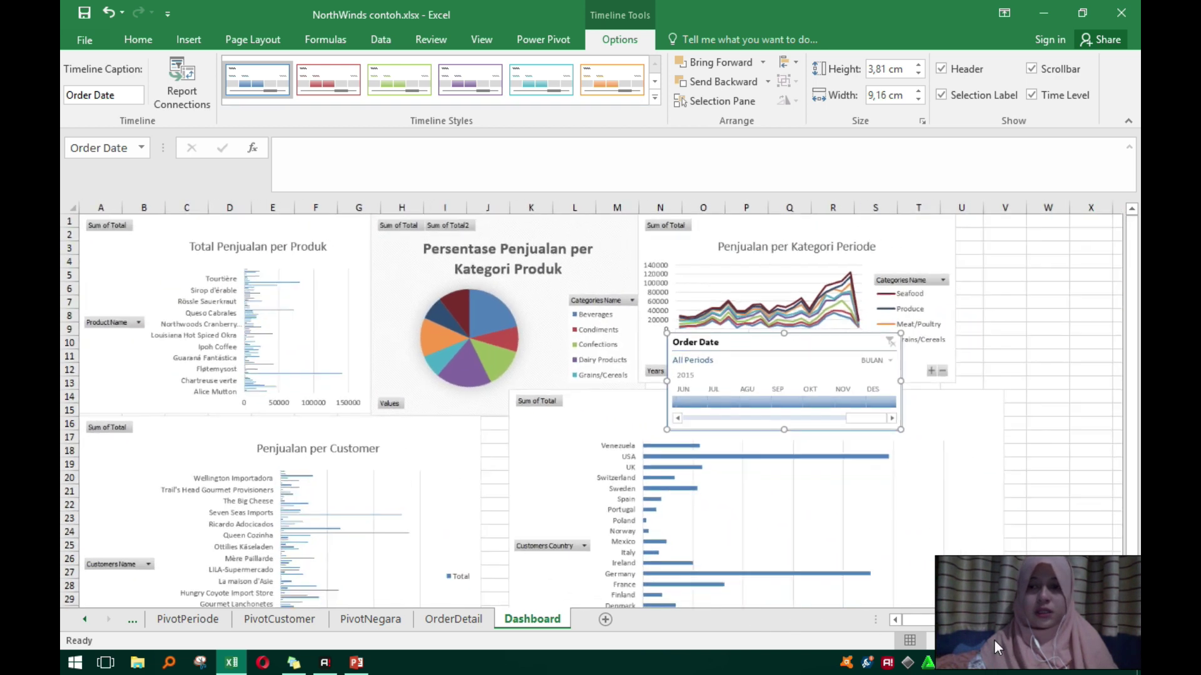
left_click_drag(745, 345, 677, 347)
mouse_move(835, 435)
left_mouse_down()
mouse_move(903, 473)
mouse_move(779, 388)
mouse_move(899, 495)
mouse_move(838, 419)
left_mouse_up()
Filter the charts with the timeline to July 2015, March 2013 and January 2013, and clear the date filter.
left_click(594, 357)
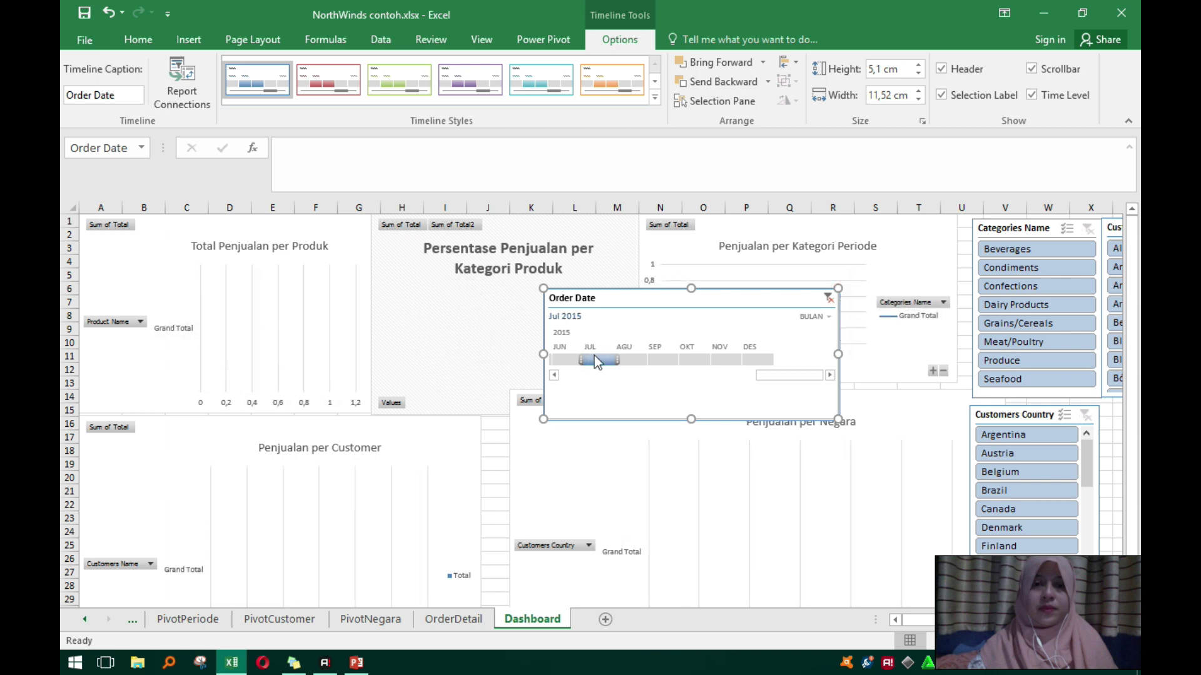
left_click_drag(775, 377, 595, 359)
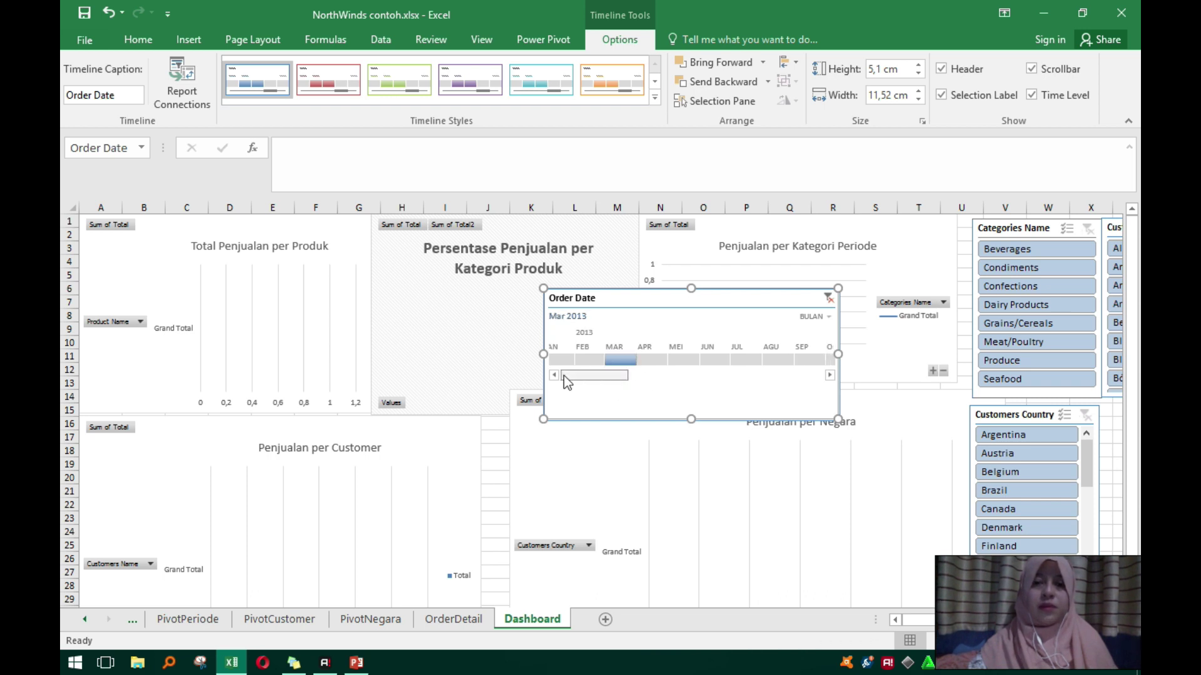
left_click(558, 359)
left_click(599, 359)
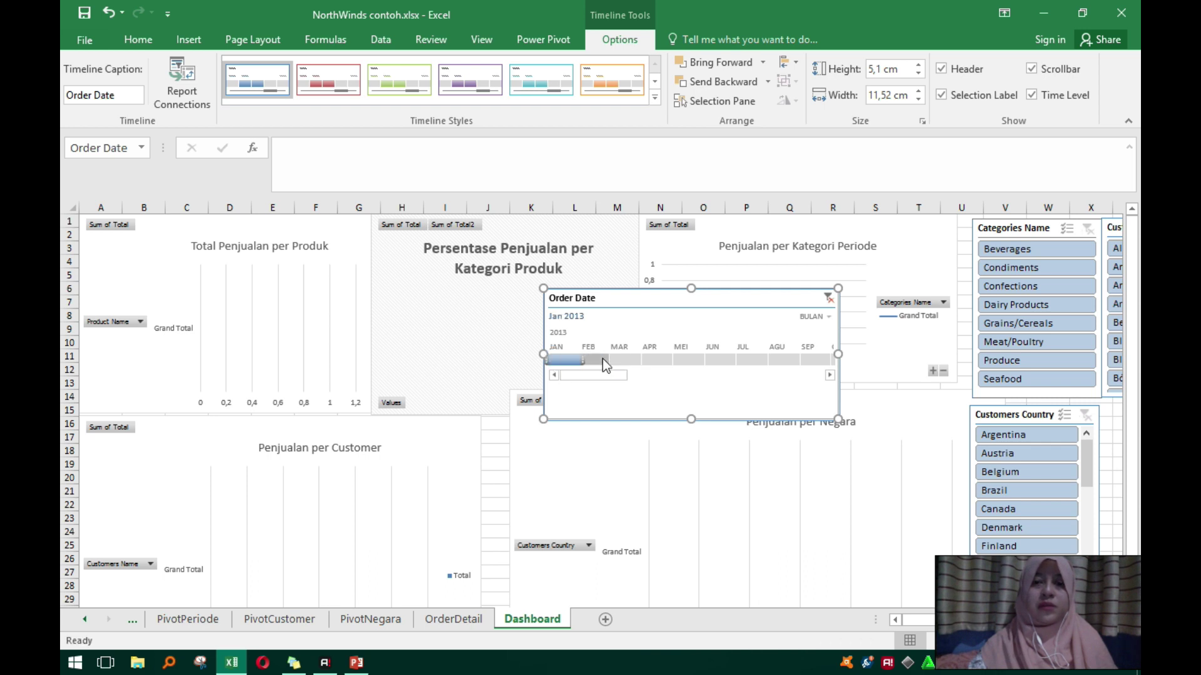
left_click(829, 298)
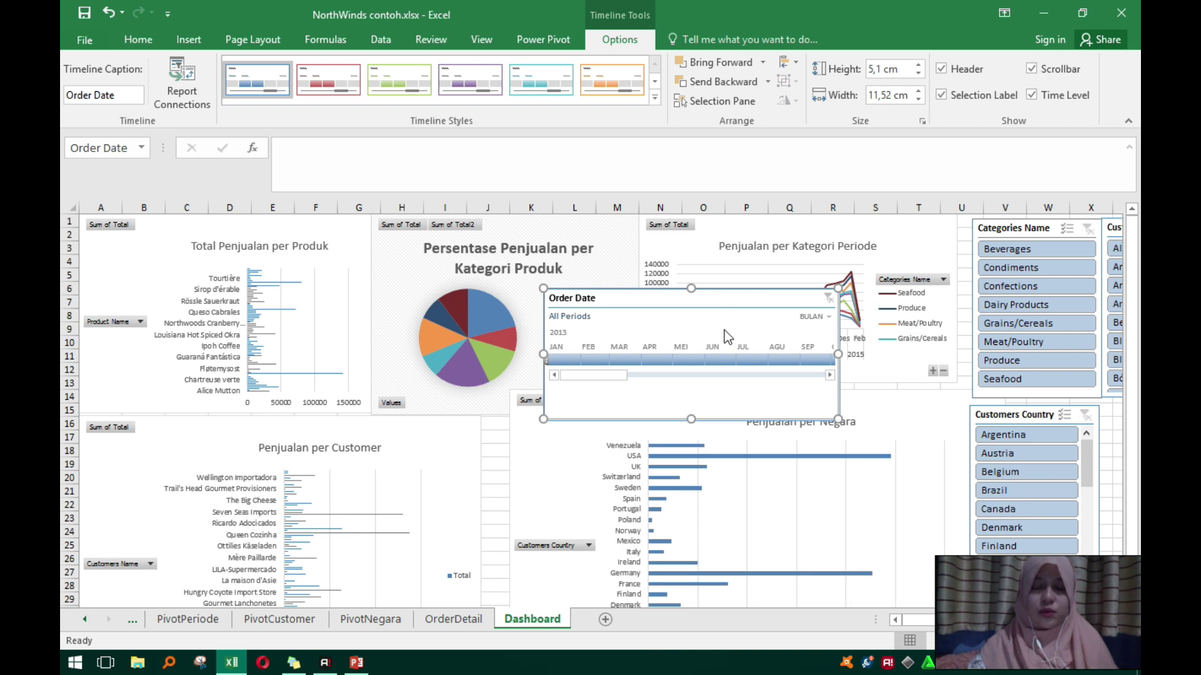
Filter the charts to June 2013 and April 2013 in turn, and move the timeline beside the Customers Country slicer.
left_click_drag(785, 269, 790, 235)
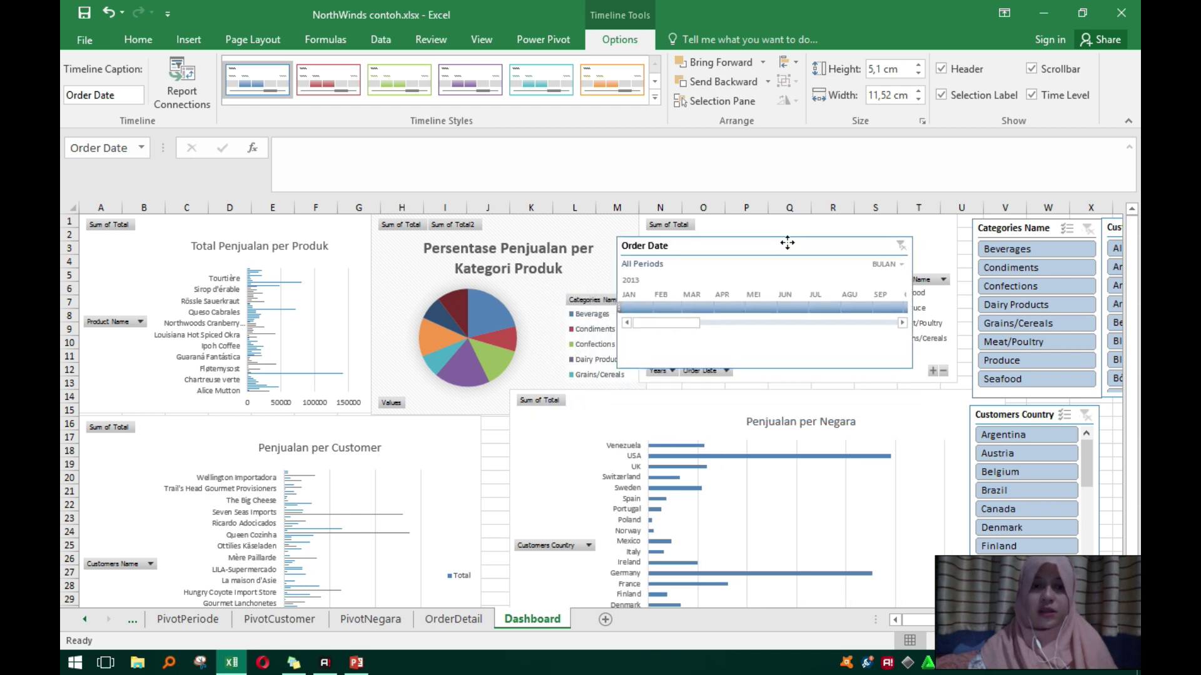
left_click(787, 308)
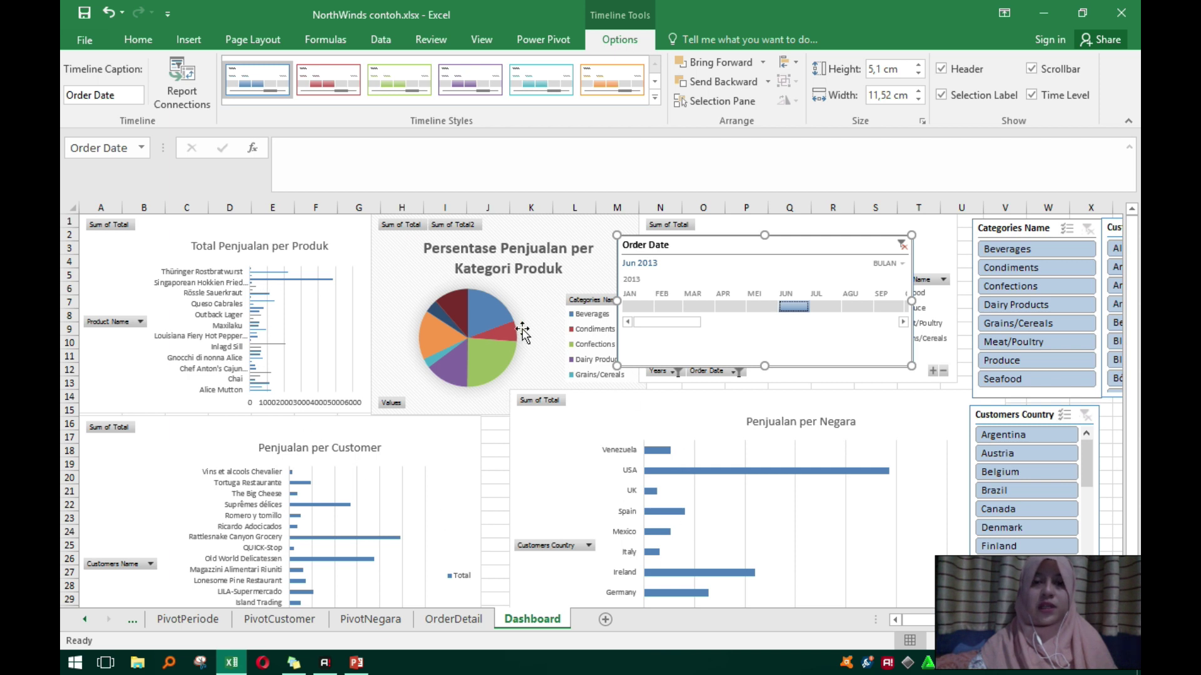
left_click(725, 307)
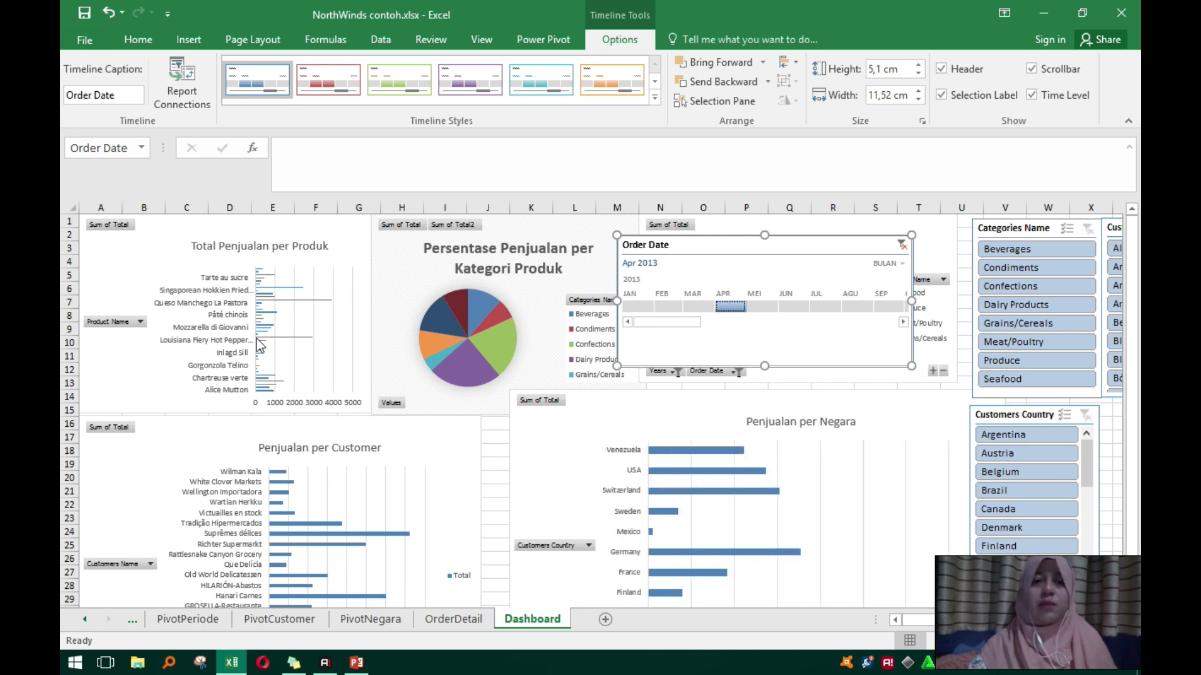
left_click_drag(718, 249, 1045, 442)
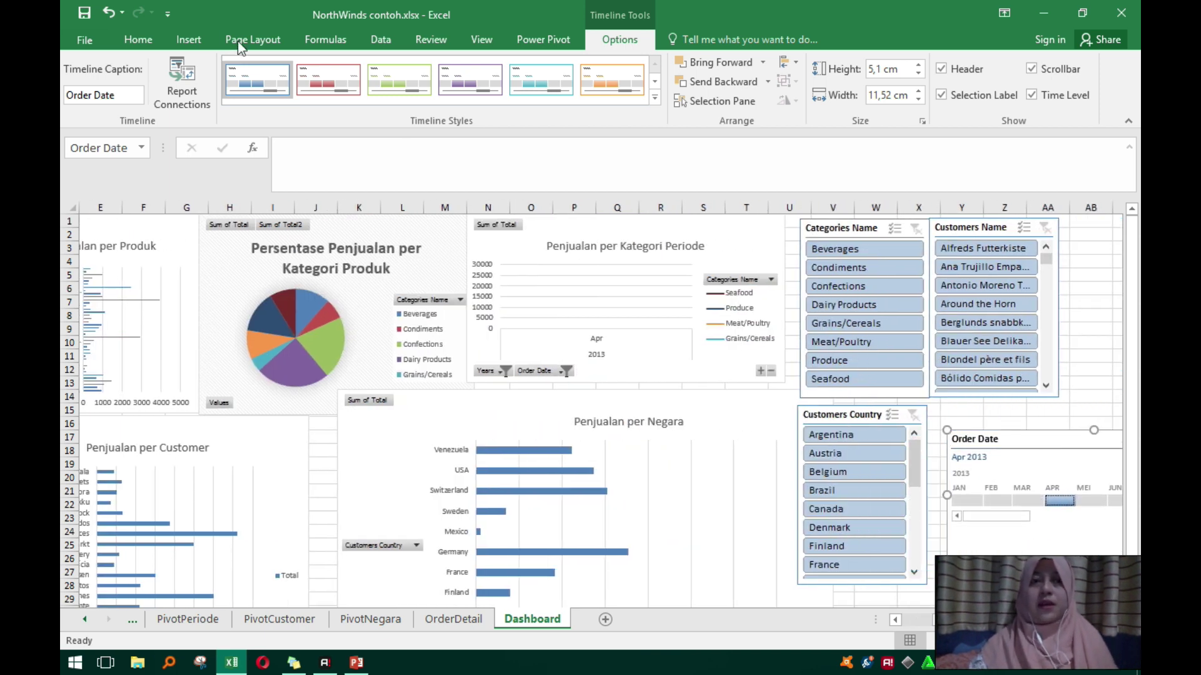
Start saving a copy in the informatika folder with the file name nama lengkap_, and cancel back to the Dashboard sheet.
left_click(87, 41)
key("Escape")
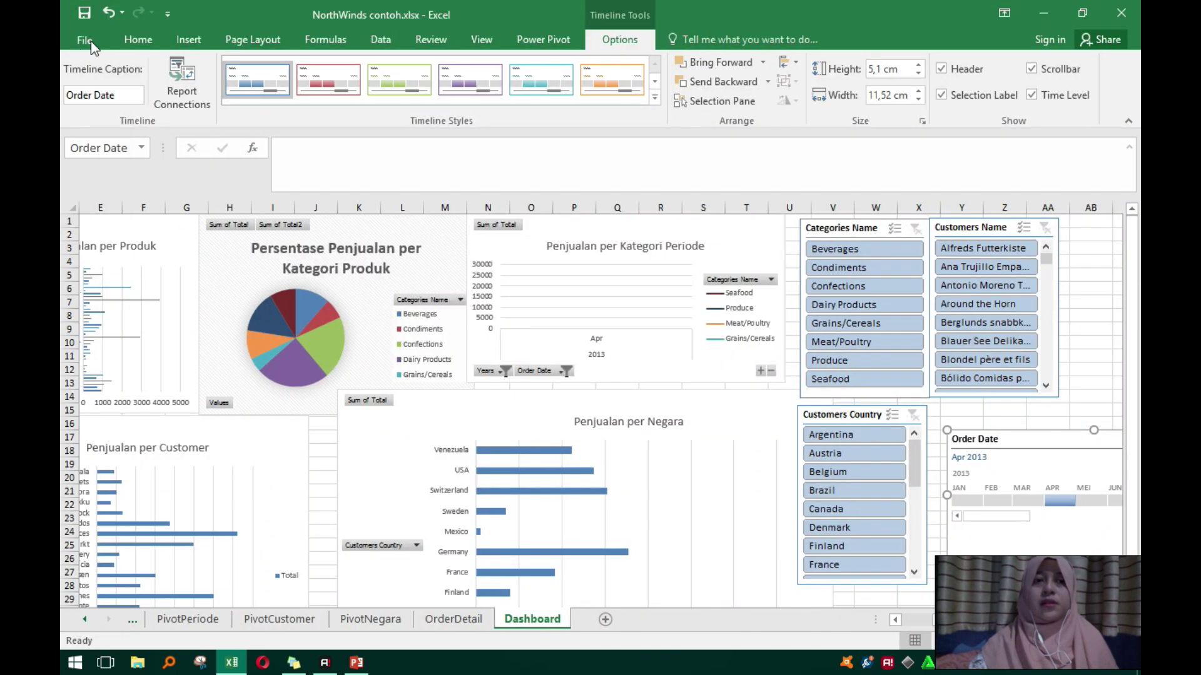
left_click(88, 40)
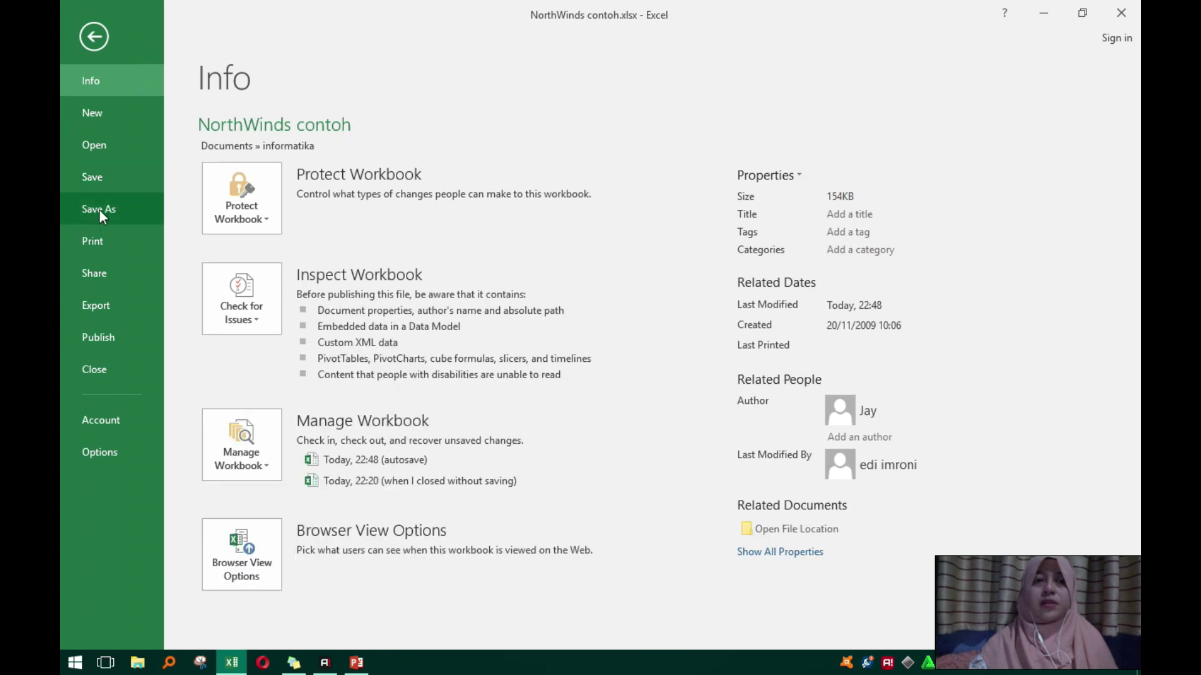
left_click(99, 209)
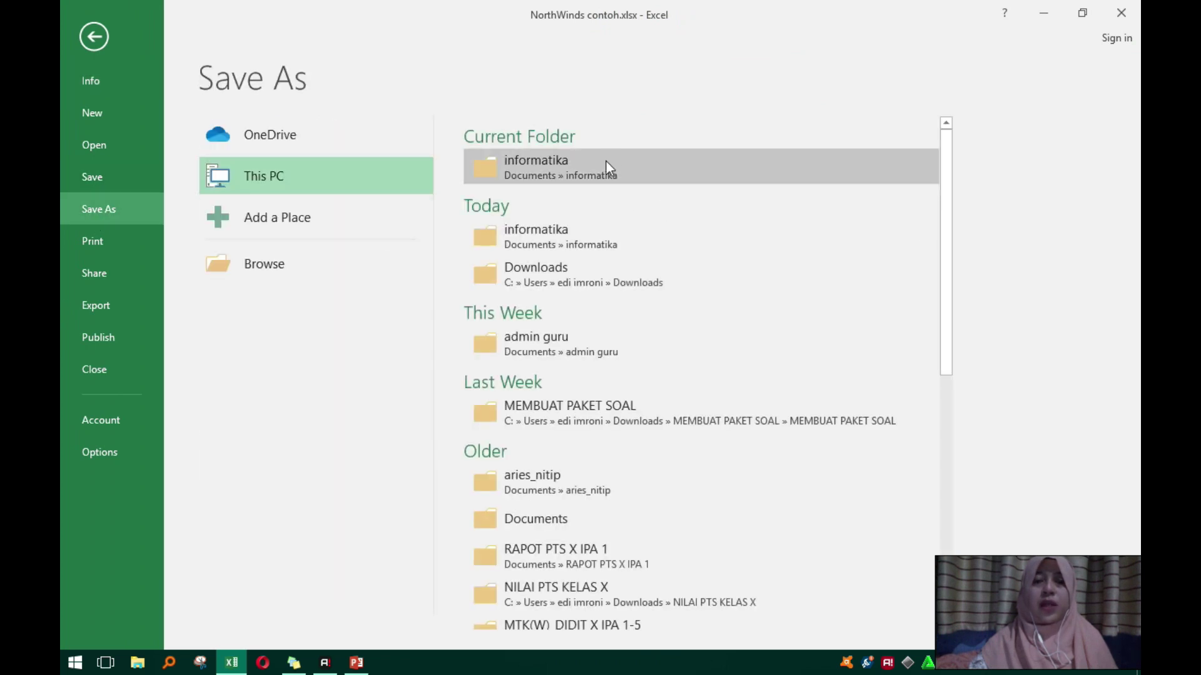
left_click(577, 164)
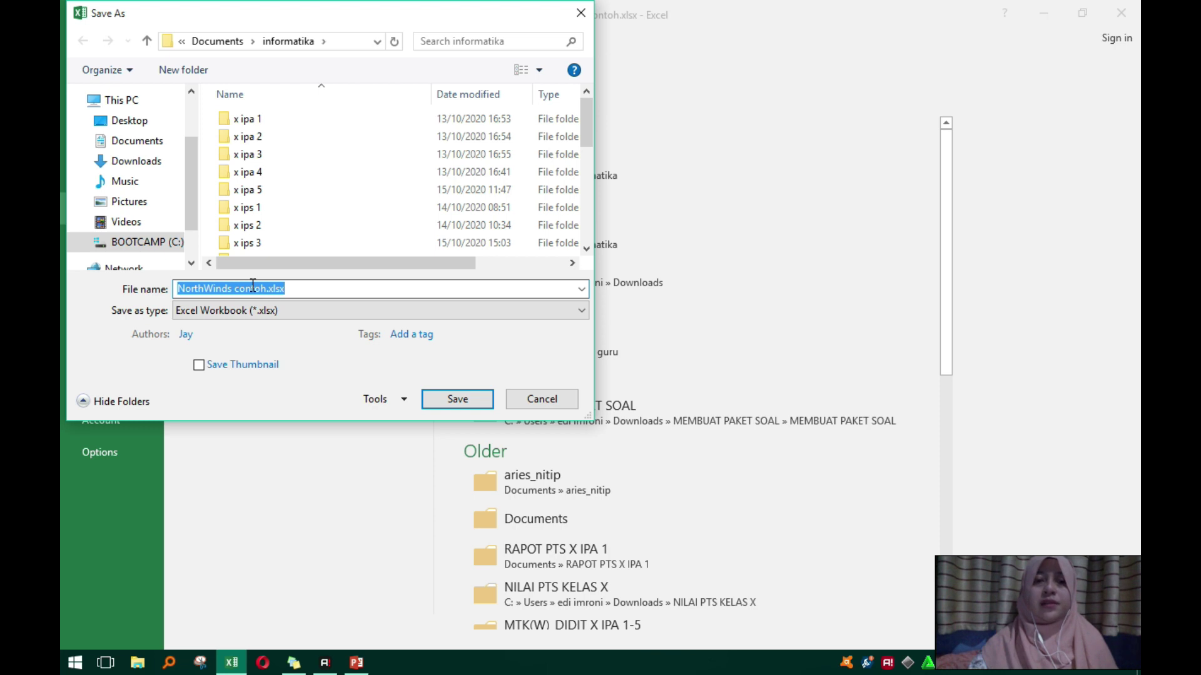
type("na")
key("BackSpace")
type("ma lengkap_")
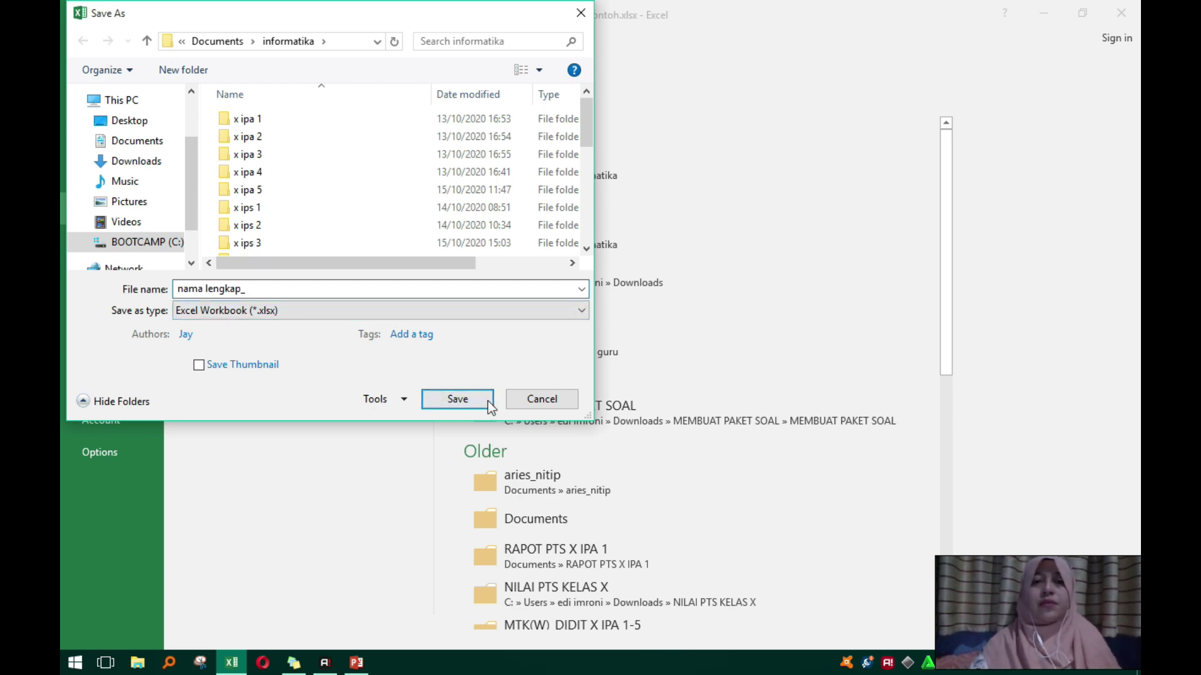
left_click(580, 13)
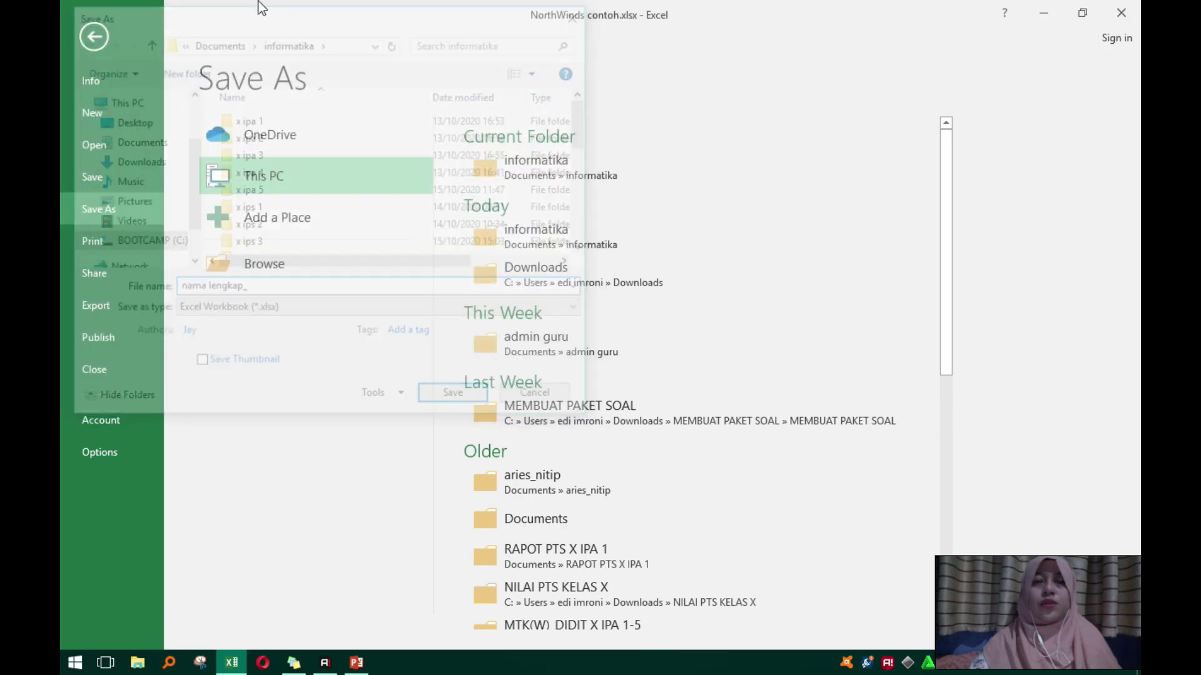
left_click(92, 41)
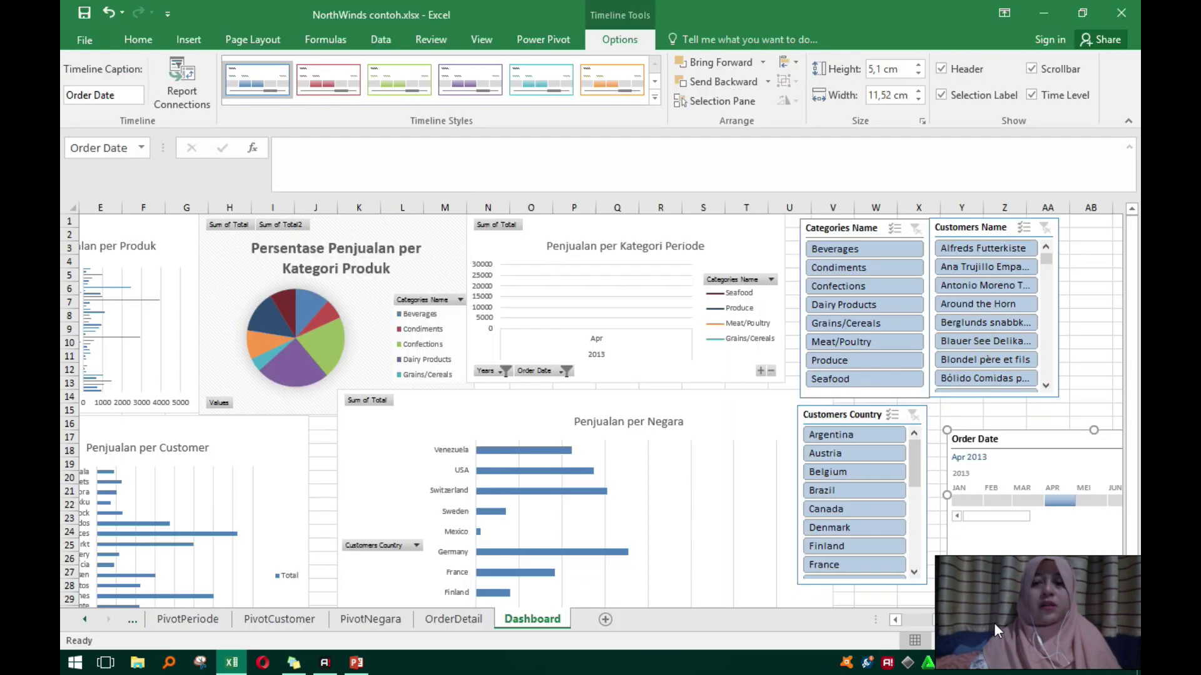
left_click_drag(993, 623, 902, 621)
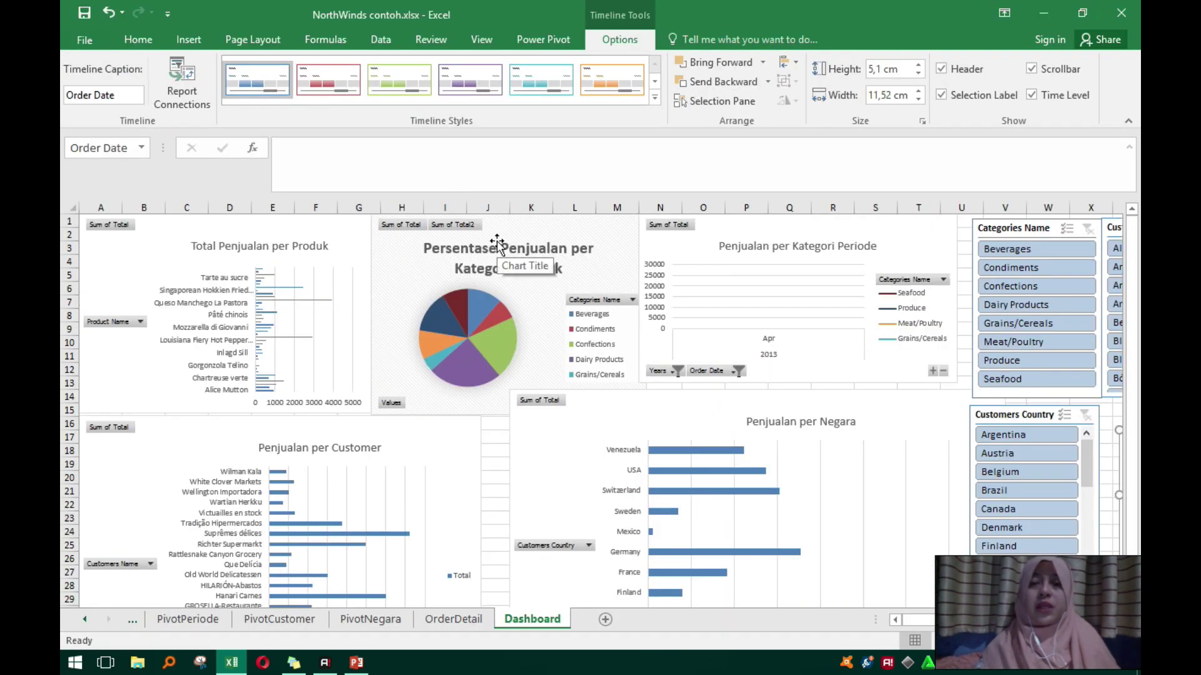